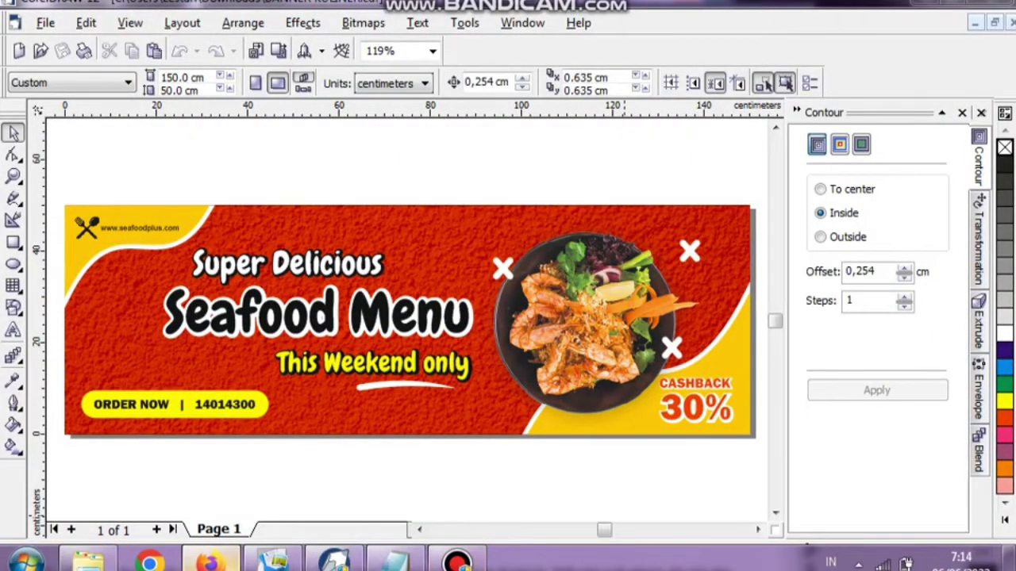
Switch from the finished seafood banner to Firefox showing the Pixabay wall-texture photo.
{"action": "left_click", "coordinate": [210, 562]}
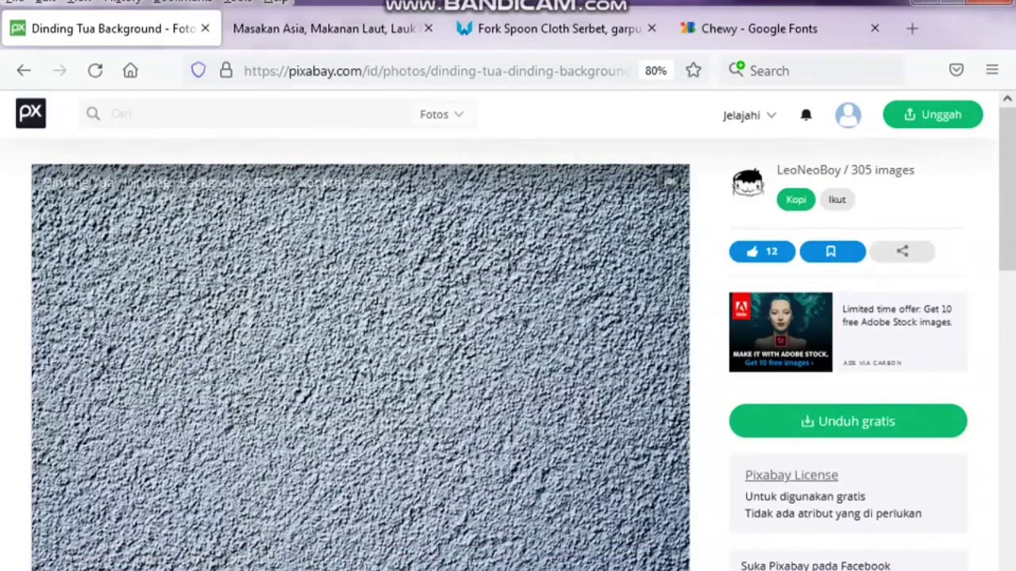
Scroll through the Pixabay wall-texture photo page.
{"action": "scroll", "coordinate": [514, 330], "scroll_direction": "down", "scroll_amount": 1}
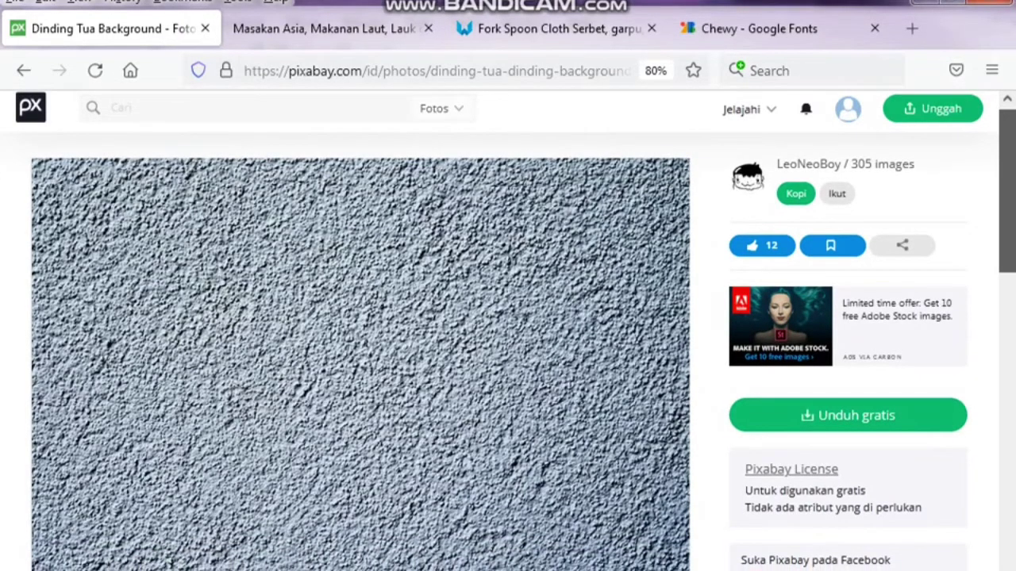
{"action": "scroll", "coordinate": [514, 331], "scroll_direction": "down", "scroll_amount": 3}
{"action": "scroll", "coordinate": [514, 331], "scroll_direction": "up", "scroll_amount": 2}
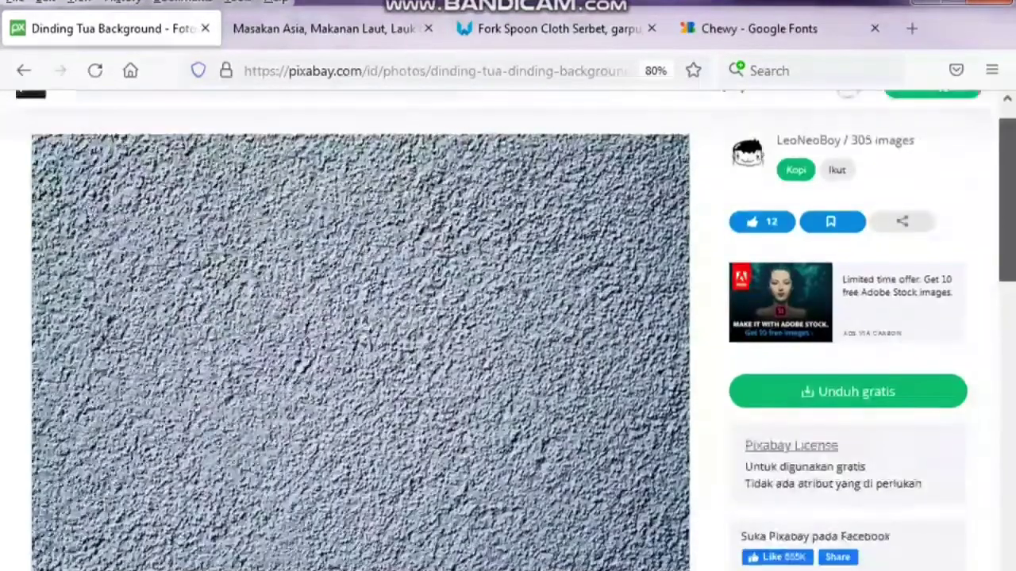
{"action": "scroll", "coordinate": [515, 331], "scroll_direction": "up", "scroll_amount": 1}
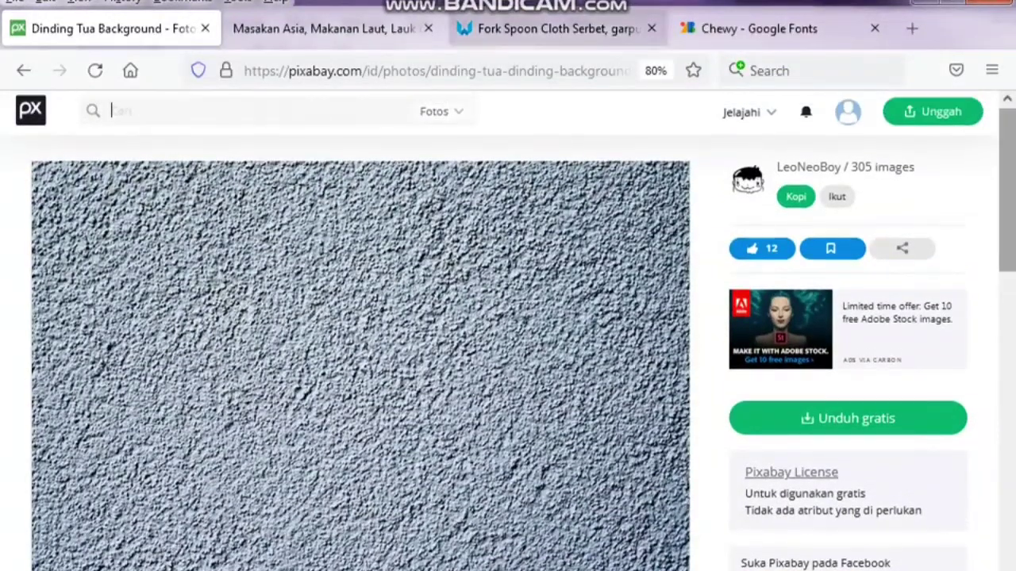
Review the seafood plate image page and the fork-and-spoon icon page.
{"action": "left_click", "coordinate": [325, 29]}
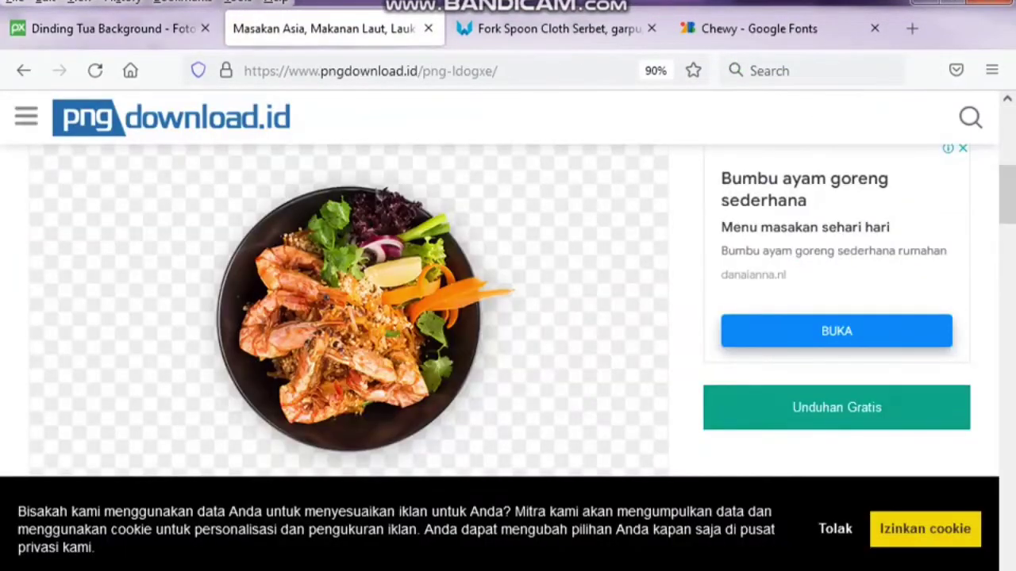
{"action": "scroll", "coordinate": [508, 309], "scroll_direction": "down", "scroll_amount": 1}
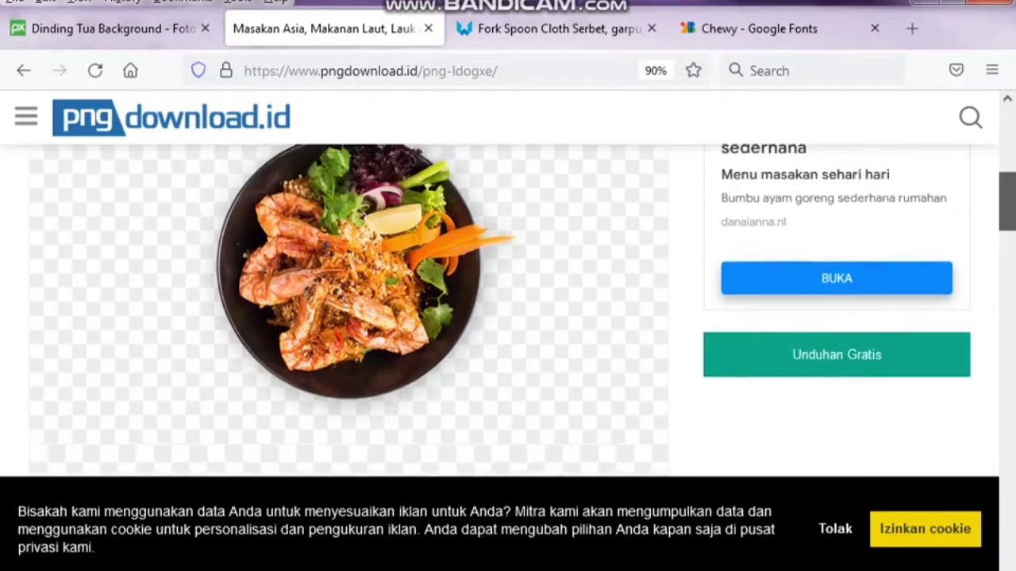
{"action": "scroll", "coordinate": [508, 309], "scroll_direction": "up", "scroll_amount": 1}
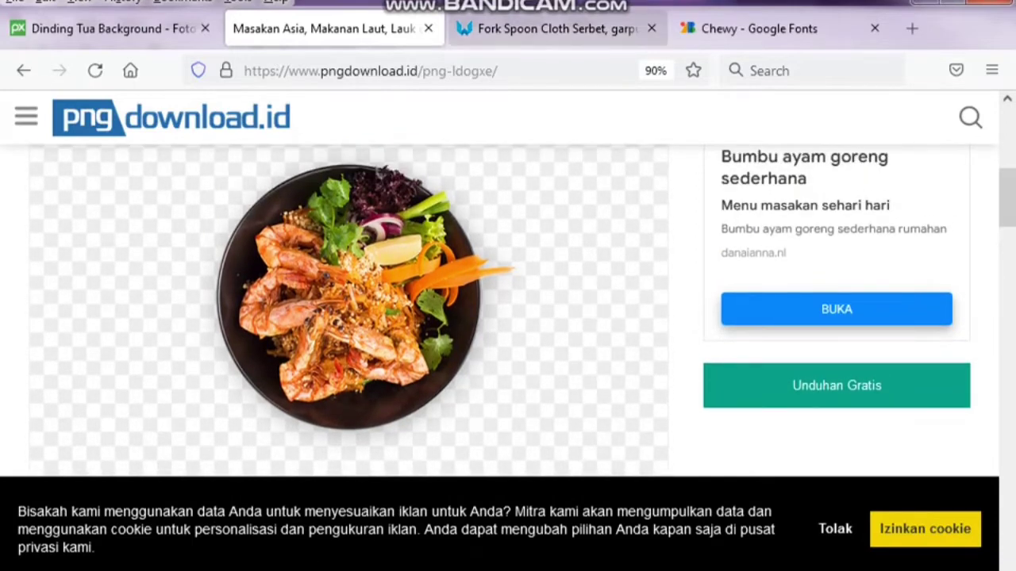
{"action": "left_click", "coordinate": [555, 28]}
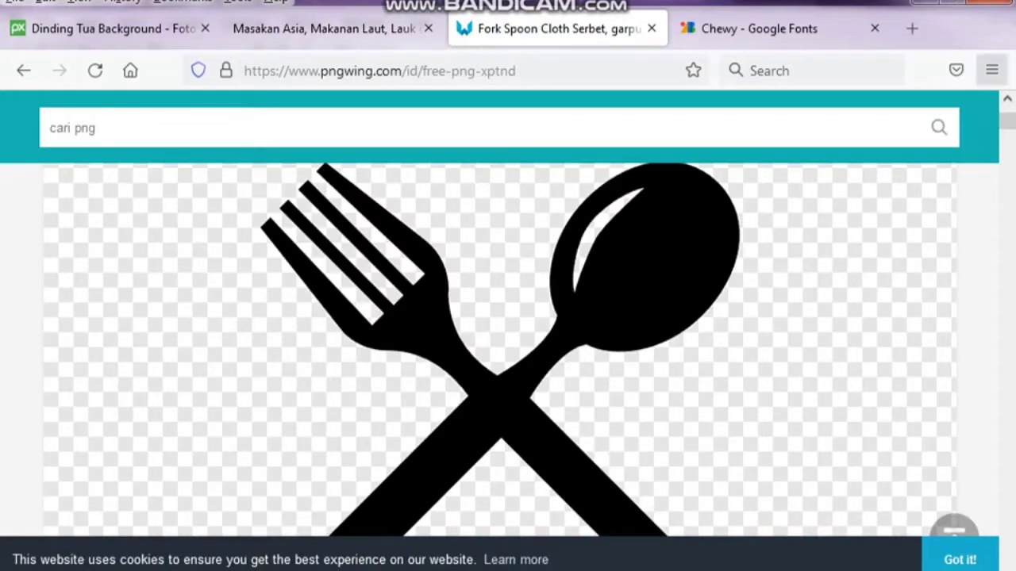
{"action": "scroll", "coordinate": [500, 349], "scroll_direction": "down", "scroll_amount": 4}
{"action": "scroll", "coordinate": [500, 350], "scroll_direction": "down", "scroll_amount": 2}
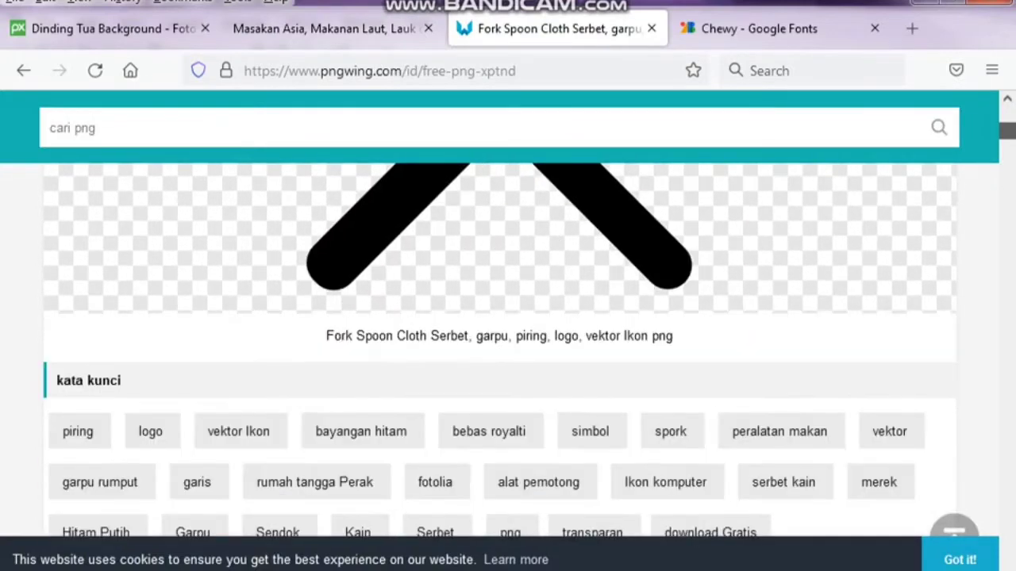
{"action": "scroll", "coordinate": [500, 349], "scroll_direction": "up", "scroll_amount": 8}
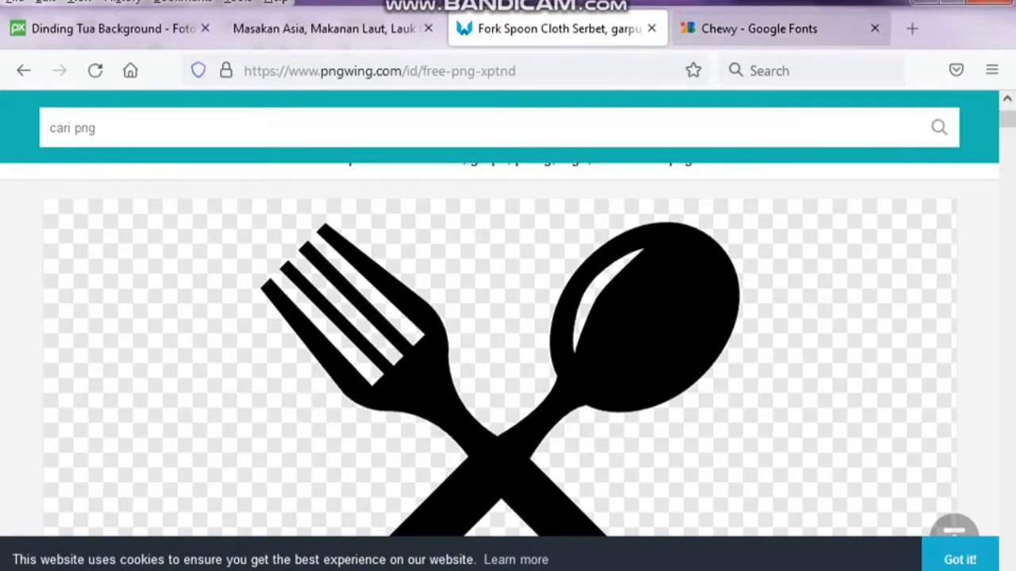
Check the Chewy font specimen page, then return to the CorelDRAW banner.
{"action": "left_click", "coordinate": [758, 29]}
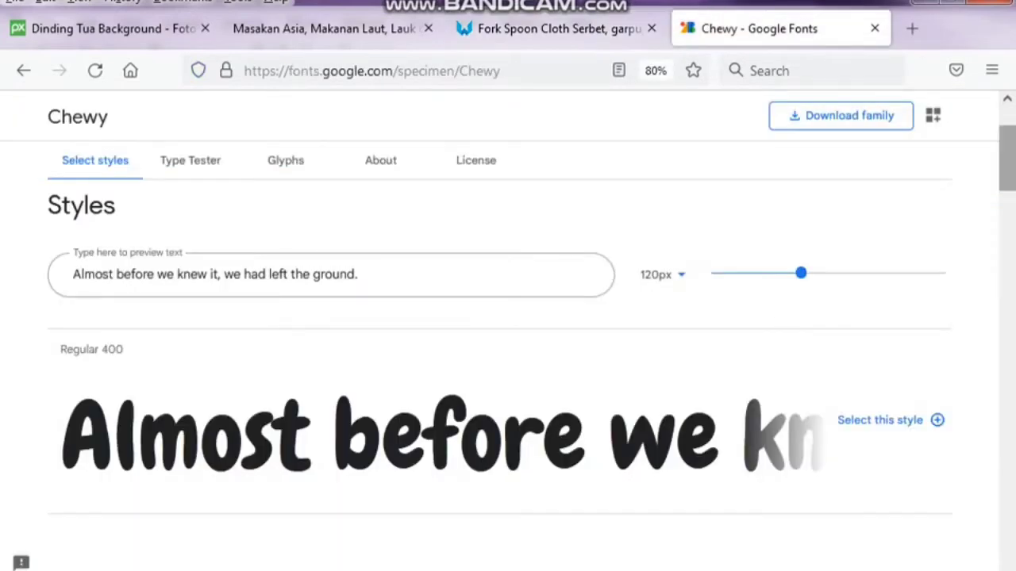
{"action": "scroll", "coordinate": [508, 317], "scroll_direction": "down", "scroll_amount": 2}
{"action": "scroll", "coordinate": [508, 317], "scroll_direction": "up", "scroll_amount": 5}
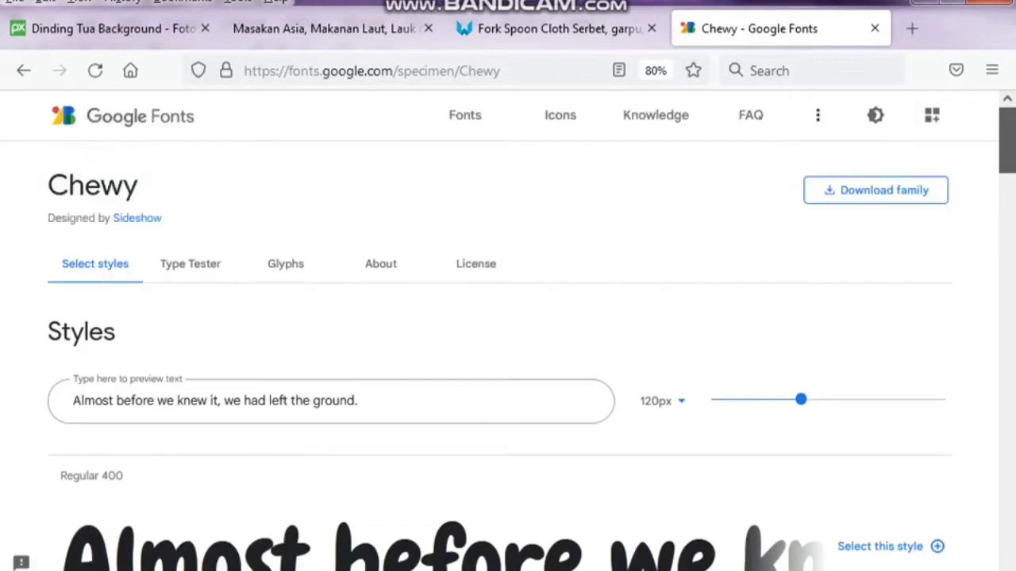
{"action": "left_click", "coordinate": [992, 70]}
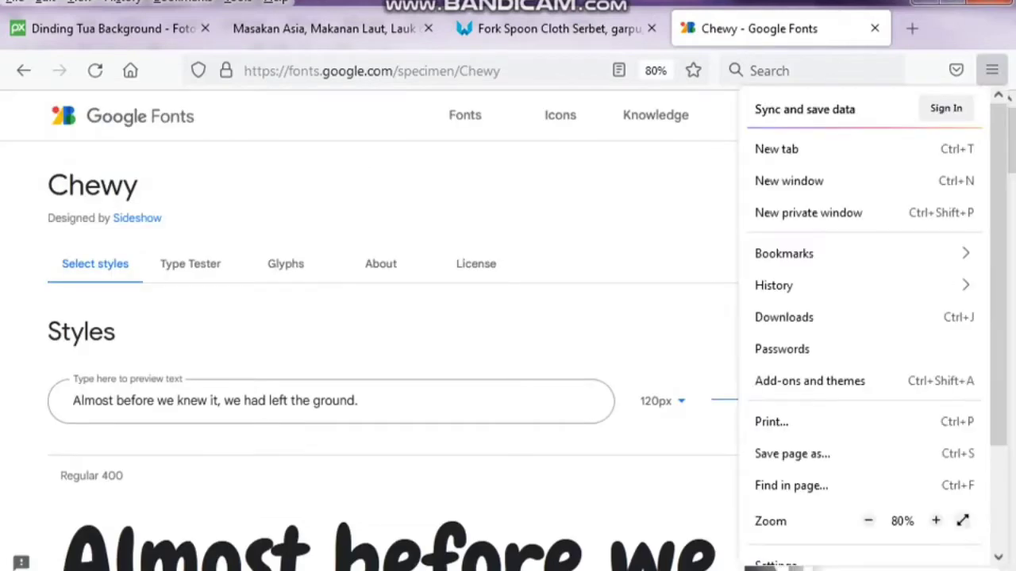
{"action": "key", "text": "Escape"}
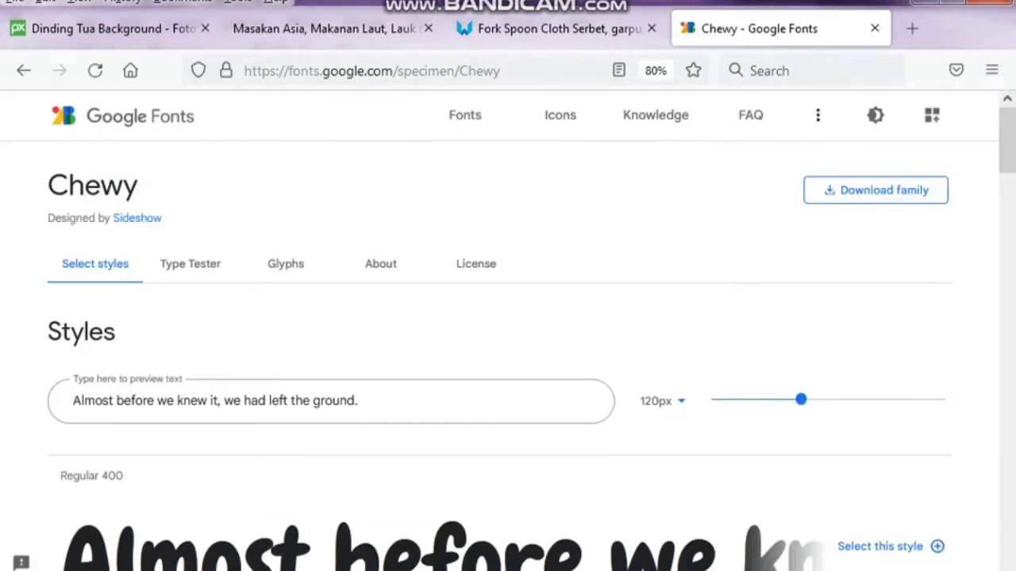
{"action": "mouse_move", "coordinate": [27, 565]}
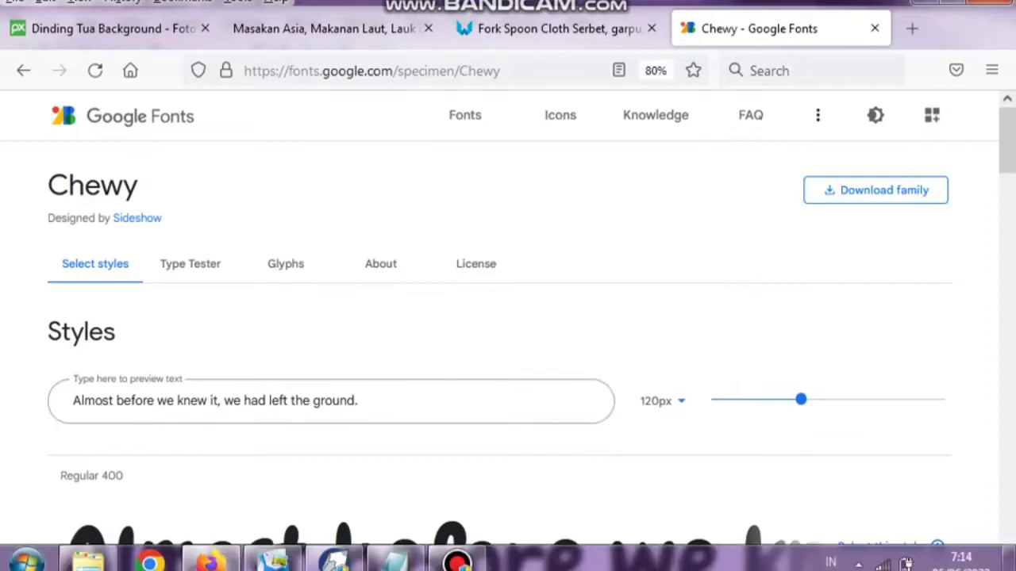
{"action": "left_click", "coordinate": [335, 562]}
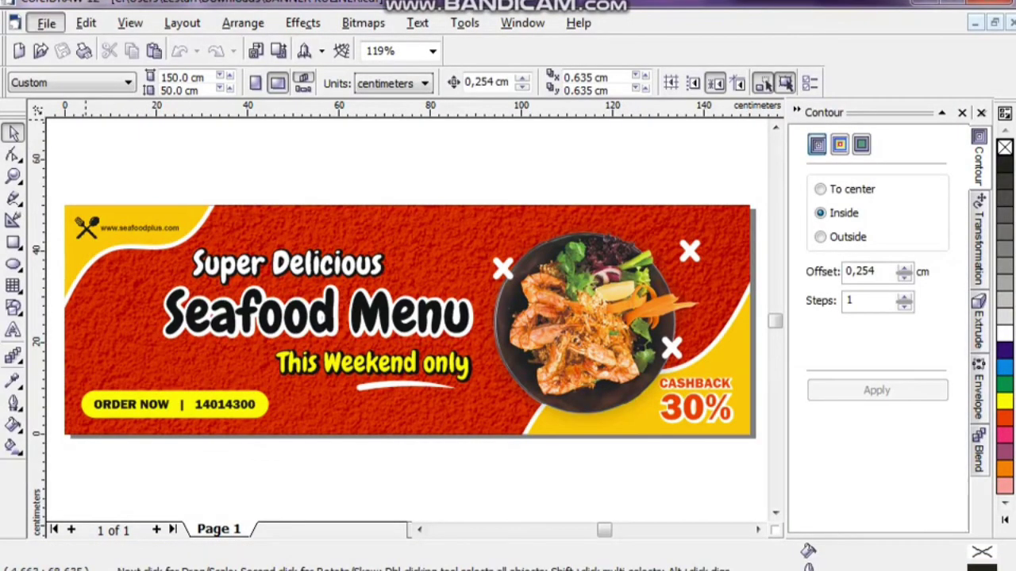
Start a blank document, switch units to centimeters, and set the page to 150 cm × 50 cm.
{"action": "left_click", "coordinate": [45, 23]}
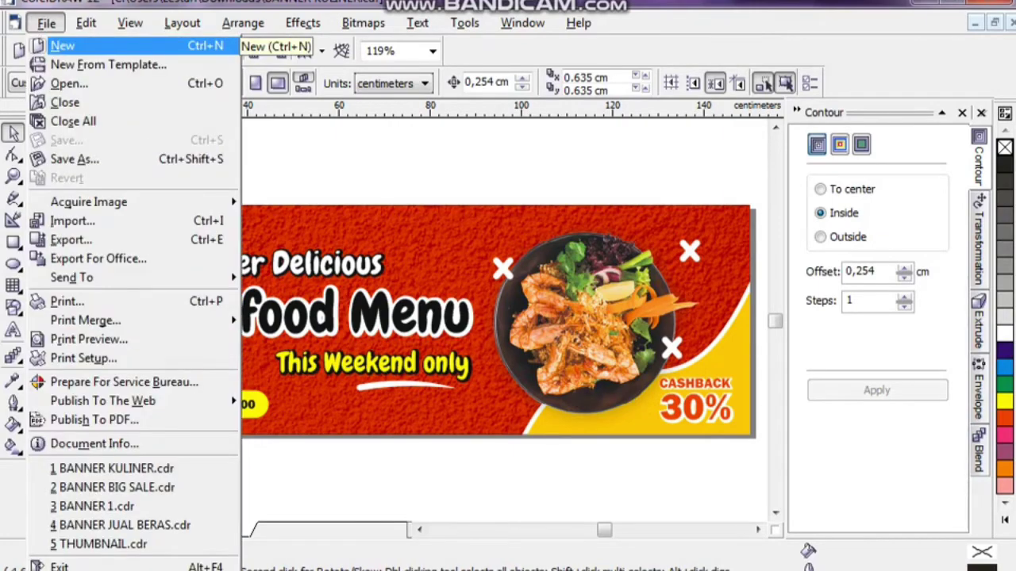
{"action": "key", "text": "Escape"}
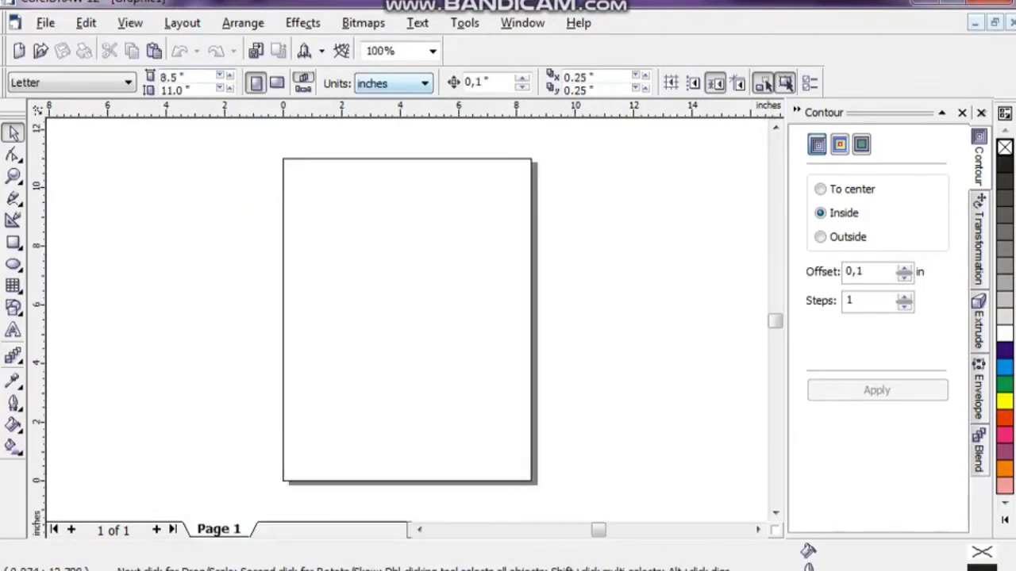
{"action": "left_click", "coordinate": [393, 84]}
{"action": "left_click", "coordinate": [380, 228]}
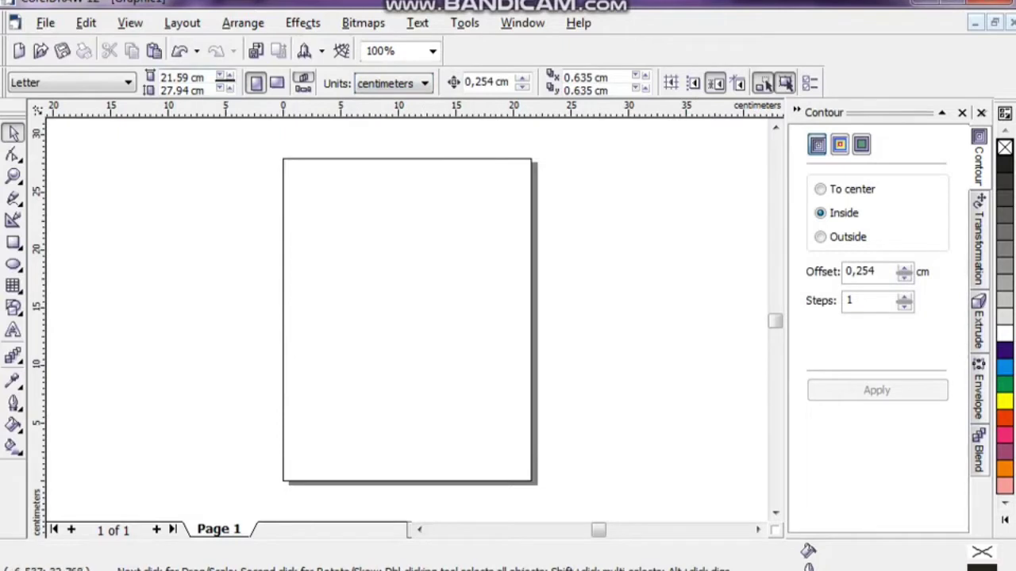
{"action": "double_click", "coordinate": [182, 77]}
{"action": "type", "text": "15"}
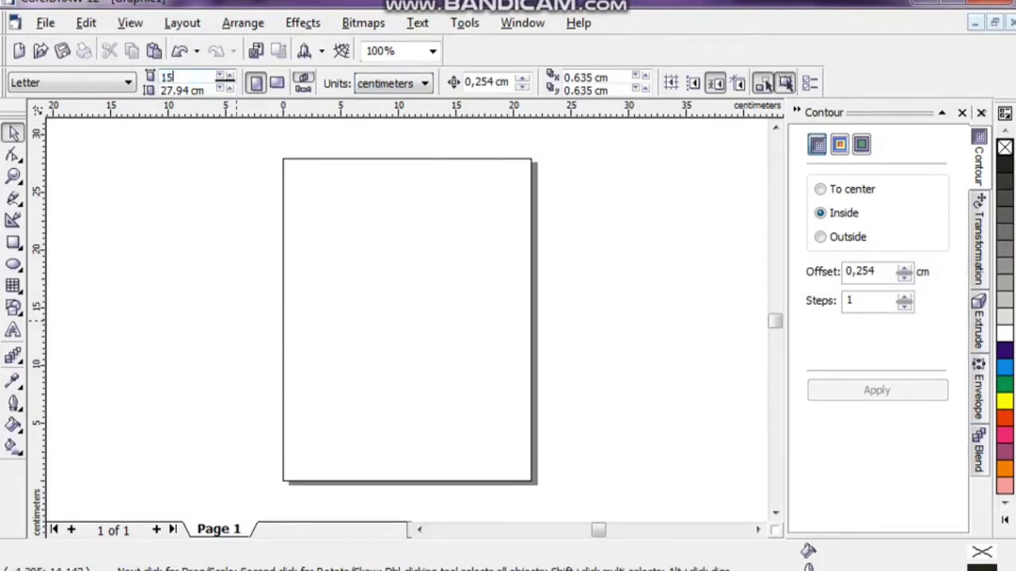
{"action": "type", "text": "0"}
{"action": "key", "text": "Tab"}
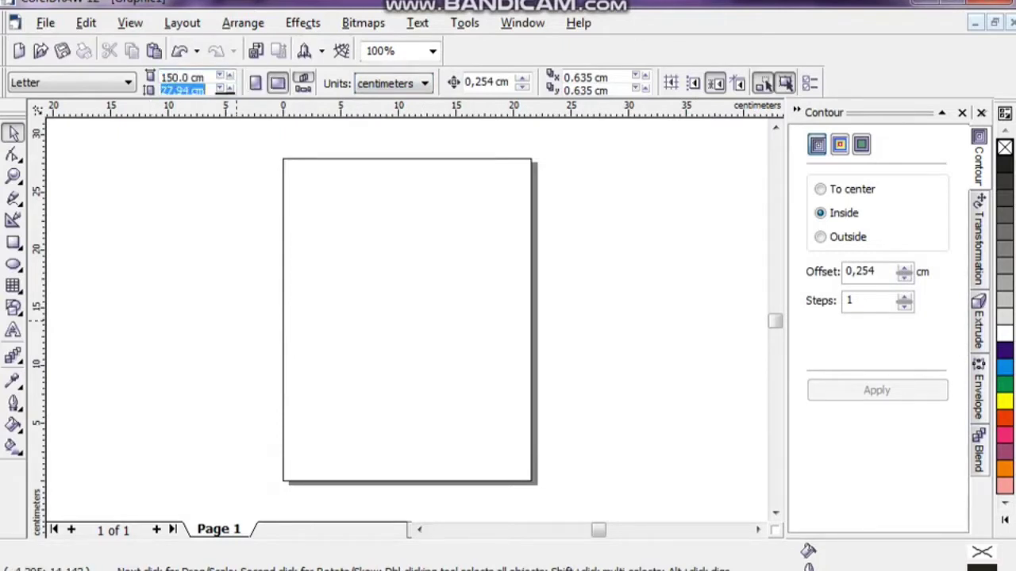
{"action": "type", "text": "50"}
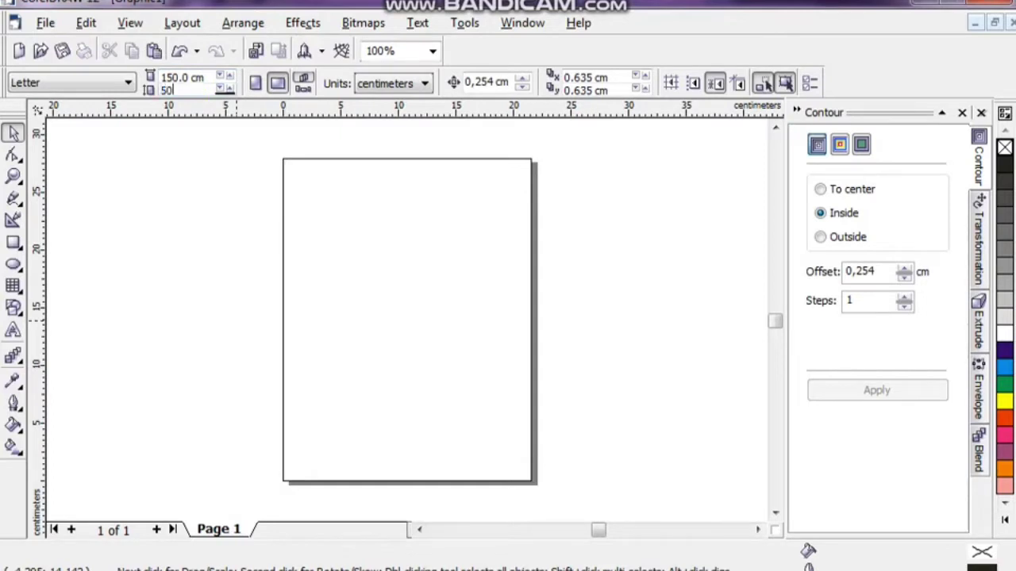
{"action": "key", "text": "Return"}
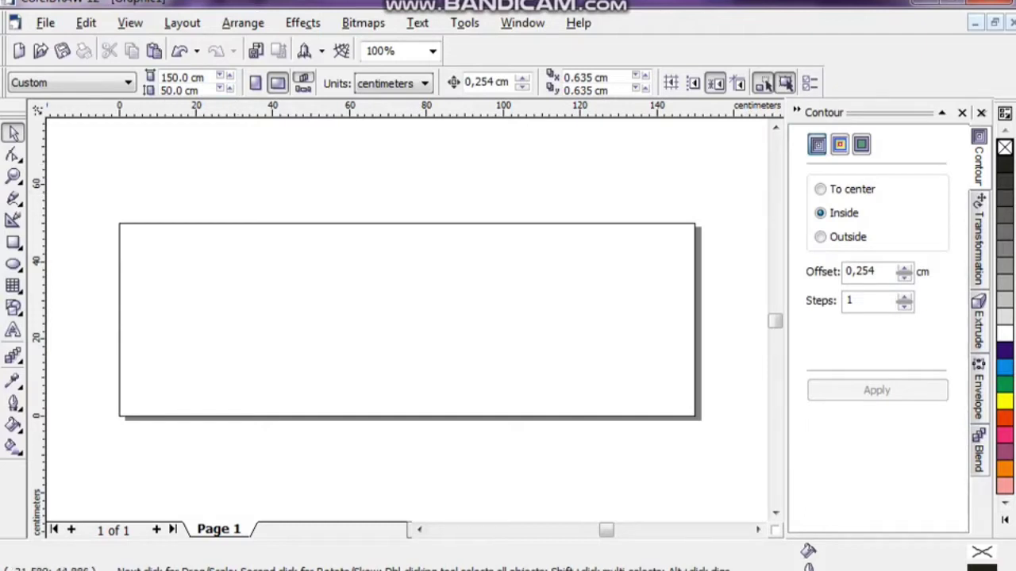
Create a 150 × 50 cm page-sized rectangle centered at 75 × 25 cm, cancelling a stray move.
{"action": "left_click", "coordinate": [13, 242]}
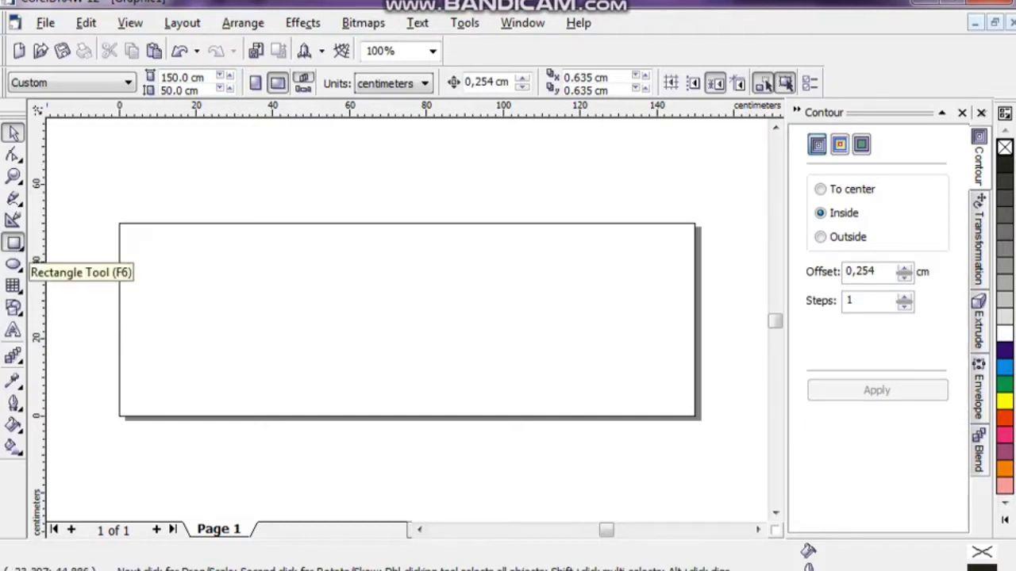
{"action": "double_click", "coordinate": [14, 243]}
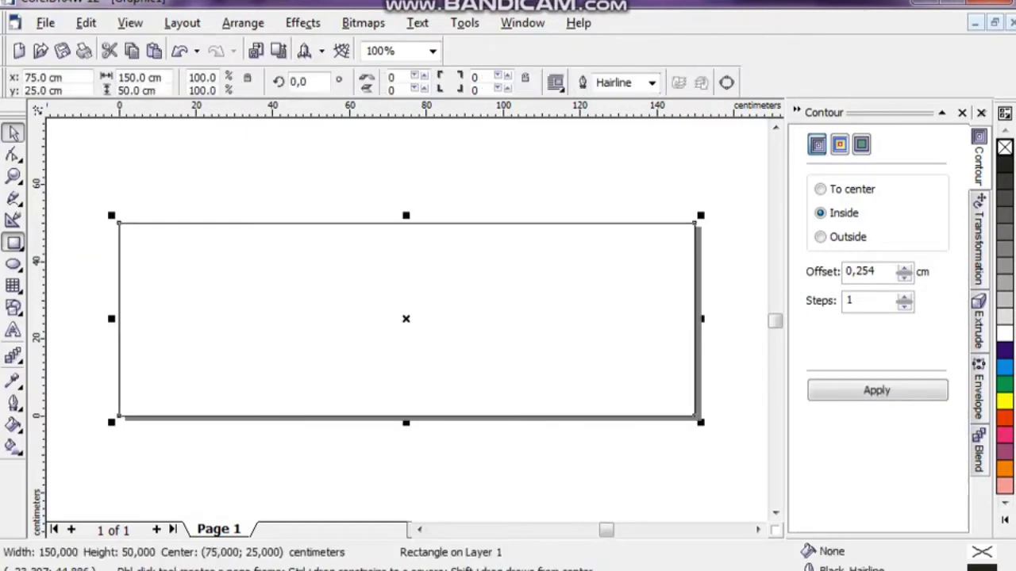
{"action": "left_click", "coordinate": [13, 132]}
{"action": "key", "text": "Escape"}
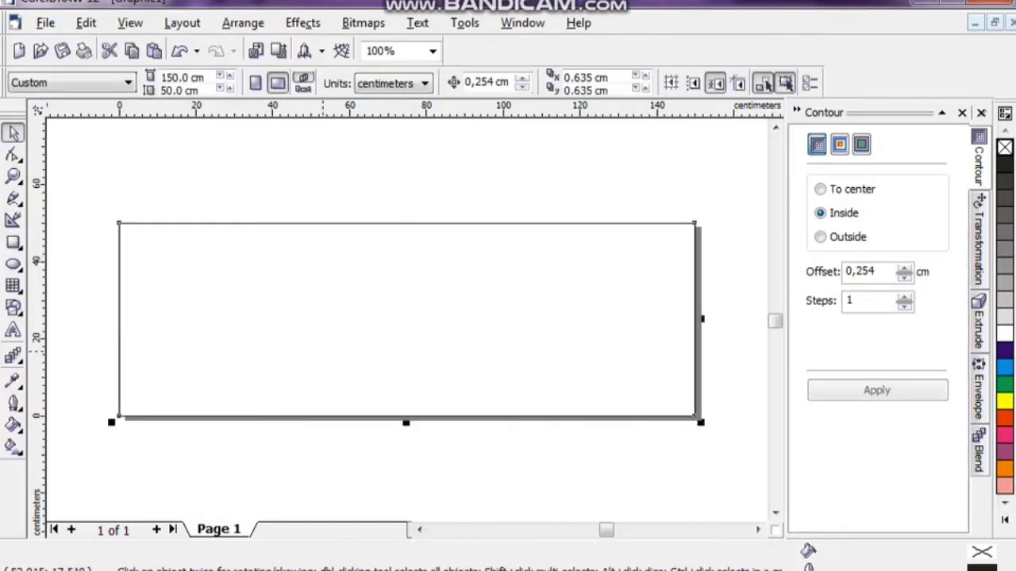
{"action": "key", "text": "Tab"}
{"action": "left_click_drag", "start_coordinate": [354, 323], "coordinate": [306, 263]}
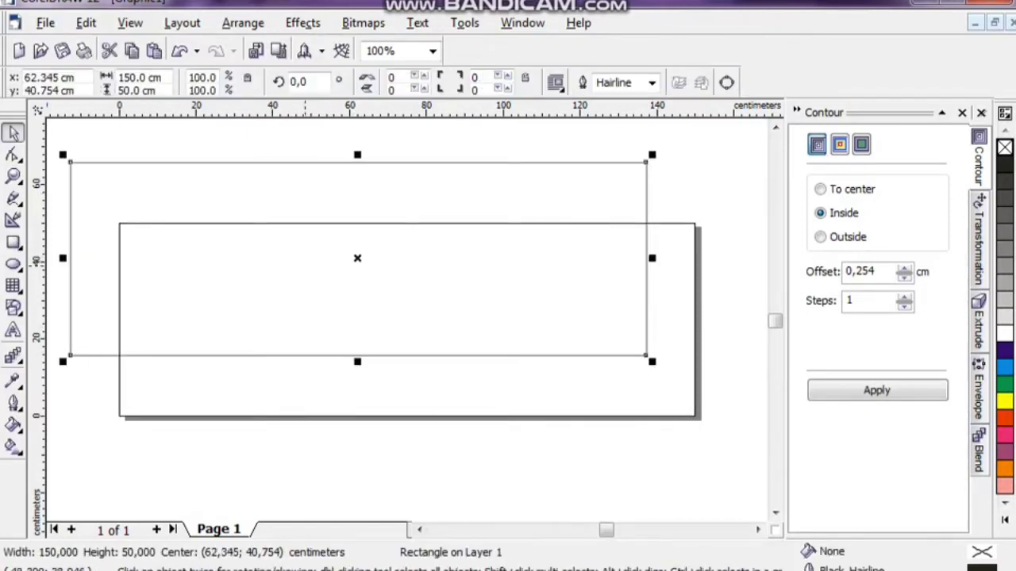
{"action": "key", "text": "Escape"}
{"action": "key", "text": "Escape"}
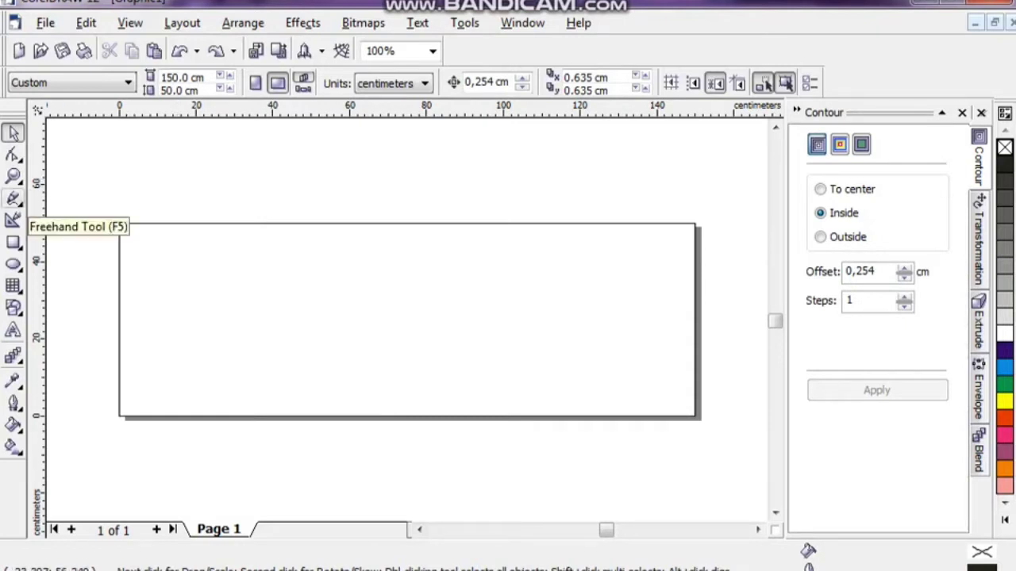
Draw a freehand triangle outline over the rectangle's top-left corner.
{"action": "left_click", "coordinate": [13, 198]}
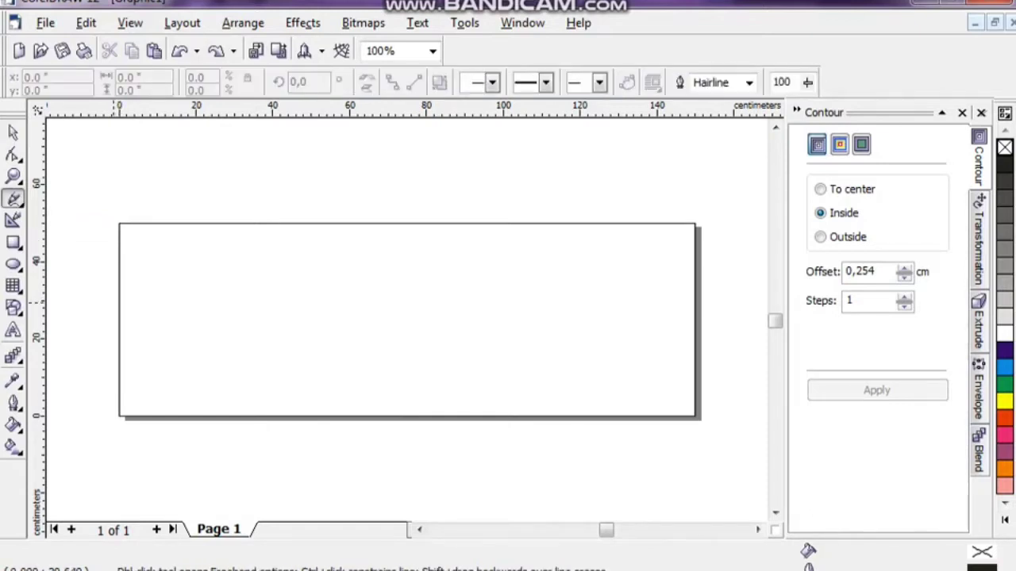
{"action": "left_click", "coordinate": [109, 304]}
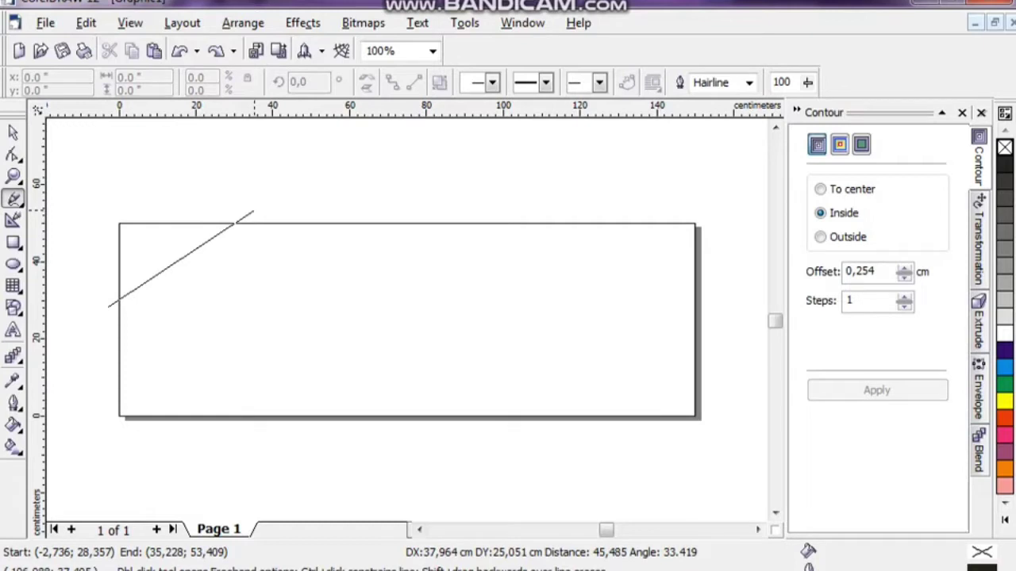
{"action": "left_click", "coordinate": [253, 212]}
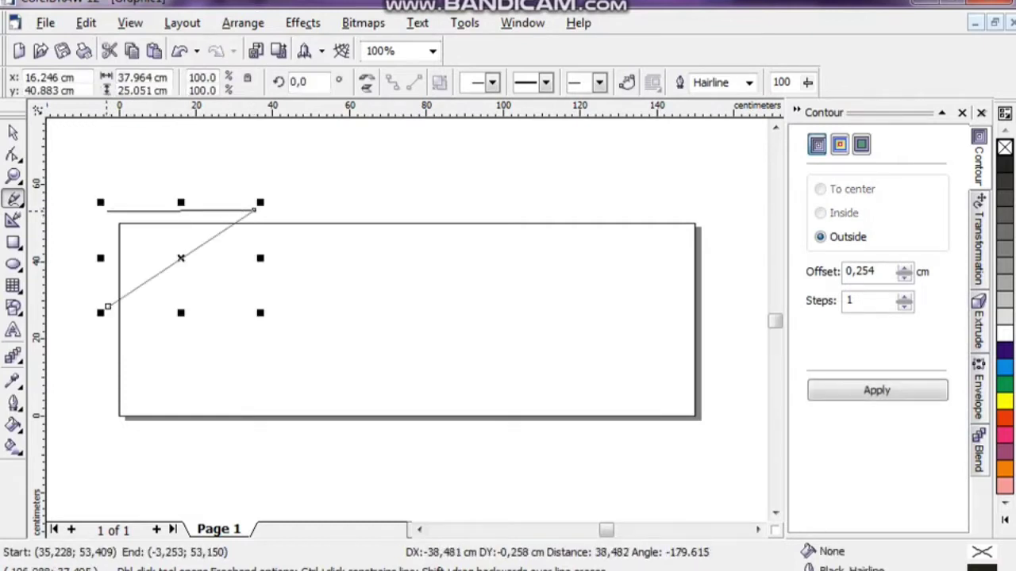
{"action": "left_click", "coordinate": [105, 210]}
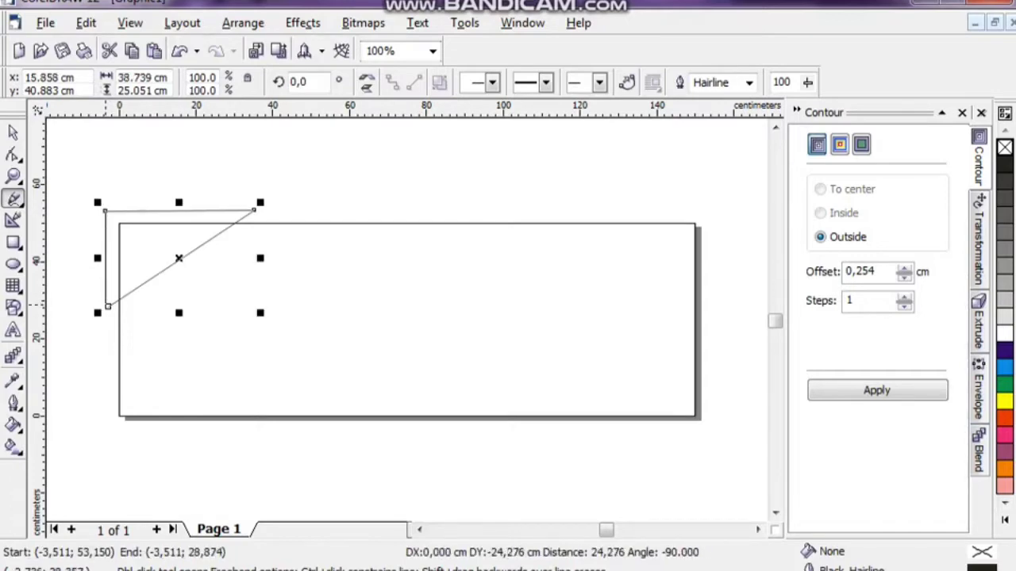
{"action": "left_click", "coordinate": [108, 306]}
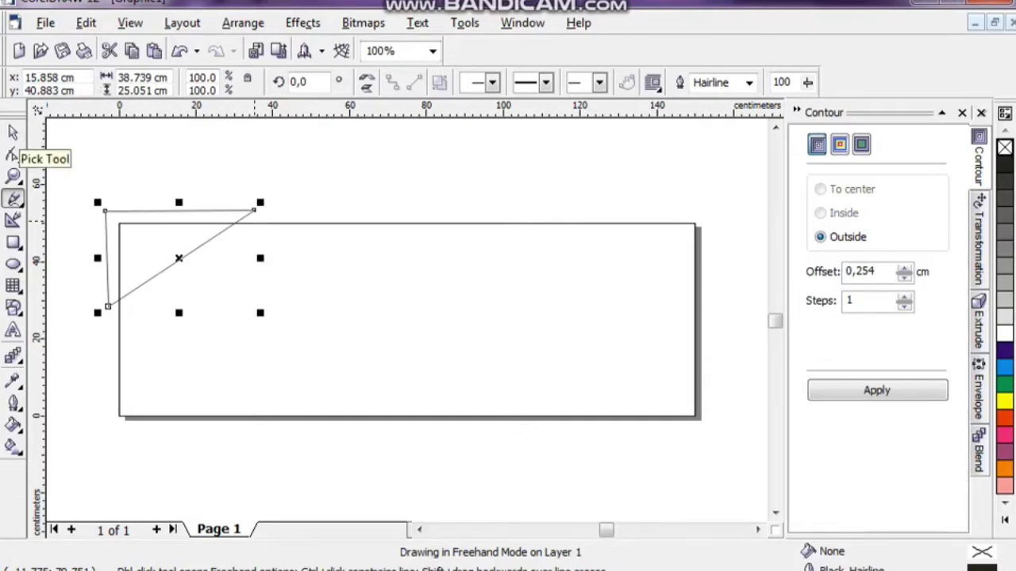
Try a yellow fill on the triangle, undo it, and select the triangle.
{"action": "left_click", "coordinate": [1005, 401]}
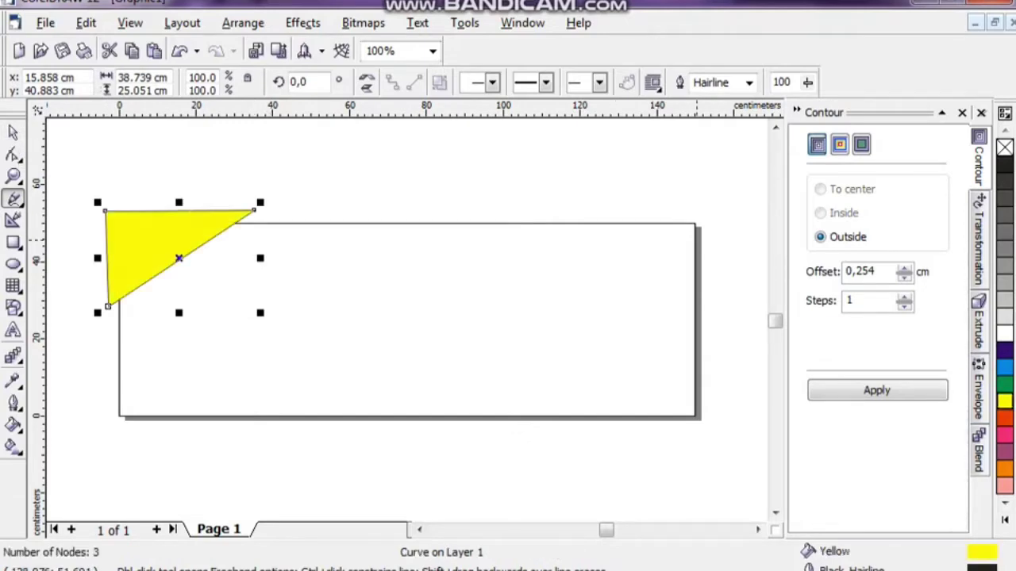
{"action": "key", "text": "ctrl+z"}
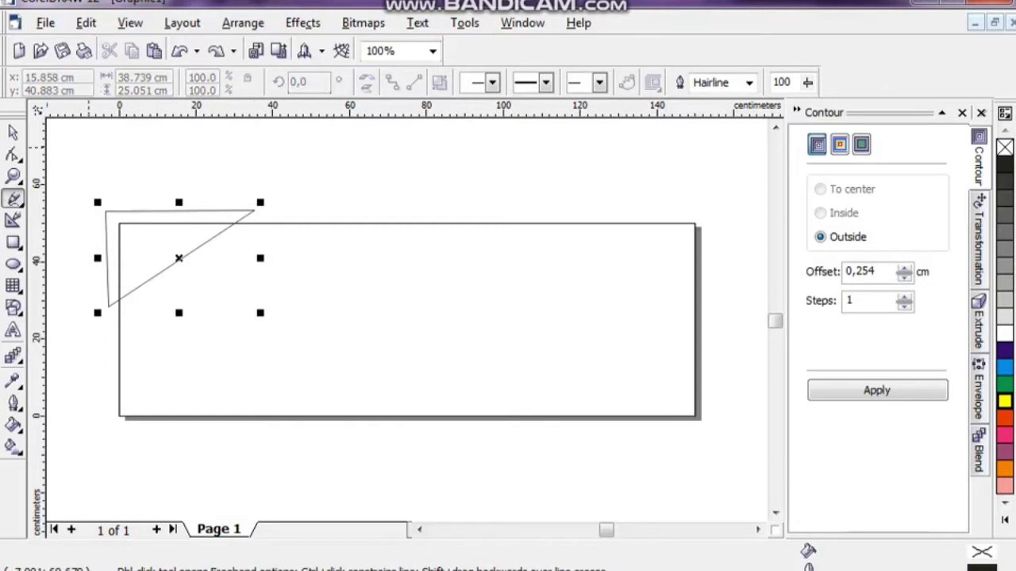
{"action": "left_click", "coordinate": [13, 133]}
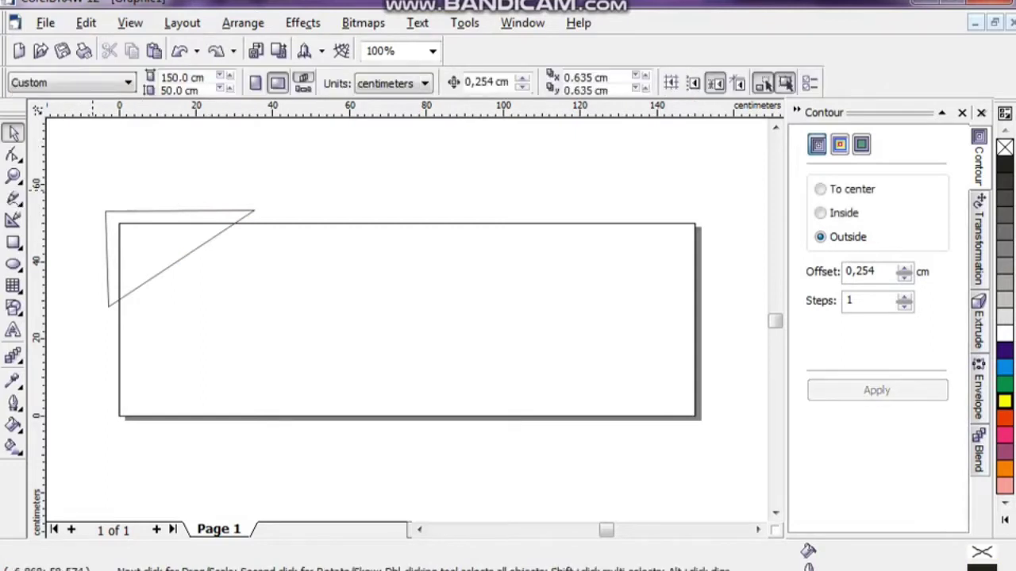
{"action": "left_click_drag", "start_coordinate": [86, 184], "coordinate": [309, 343]}
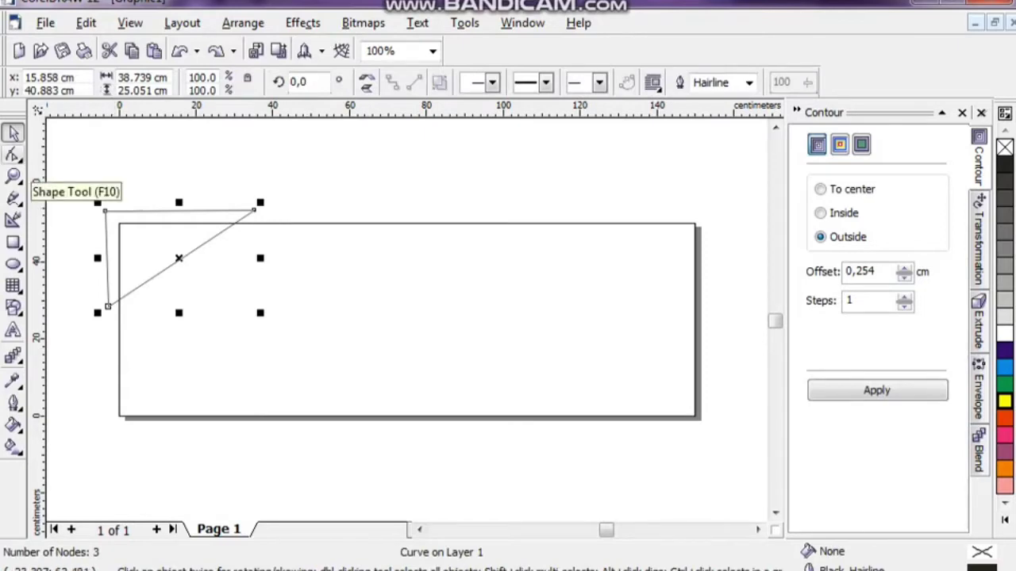
Convert all the triangle's edges to curves and add extra nodes with the Shape tool.
{"action": "left_click", "coordinate": [14, 156]}
{"action": "key", "text": "F10"}
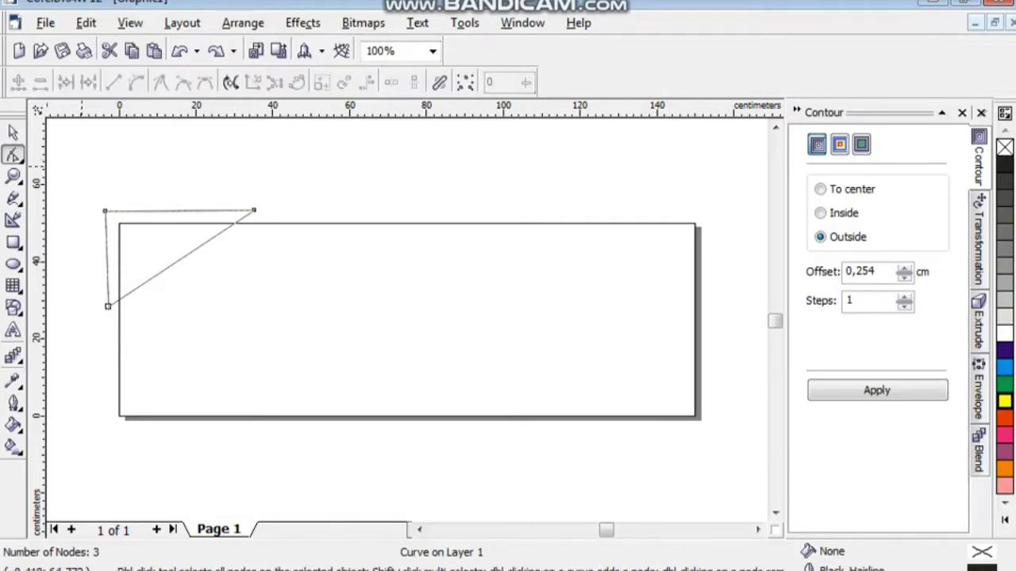
{"action": "left_click_drag", "start_coordinate": [146, 164], "coordinate": [302, 353]}
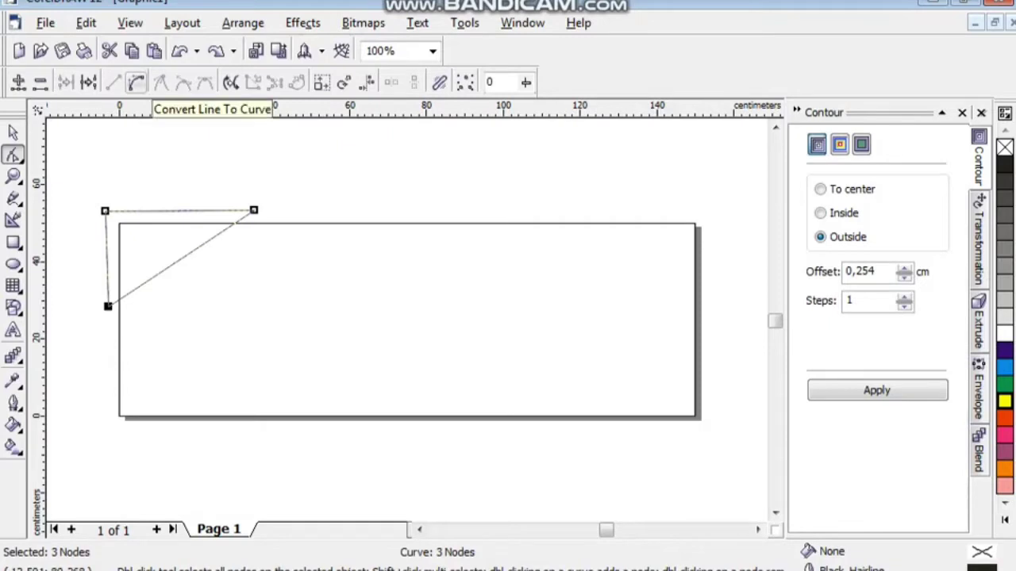
{"action": "left_click", "coordinate": [136, 82]}
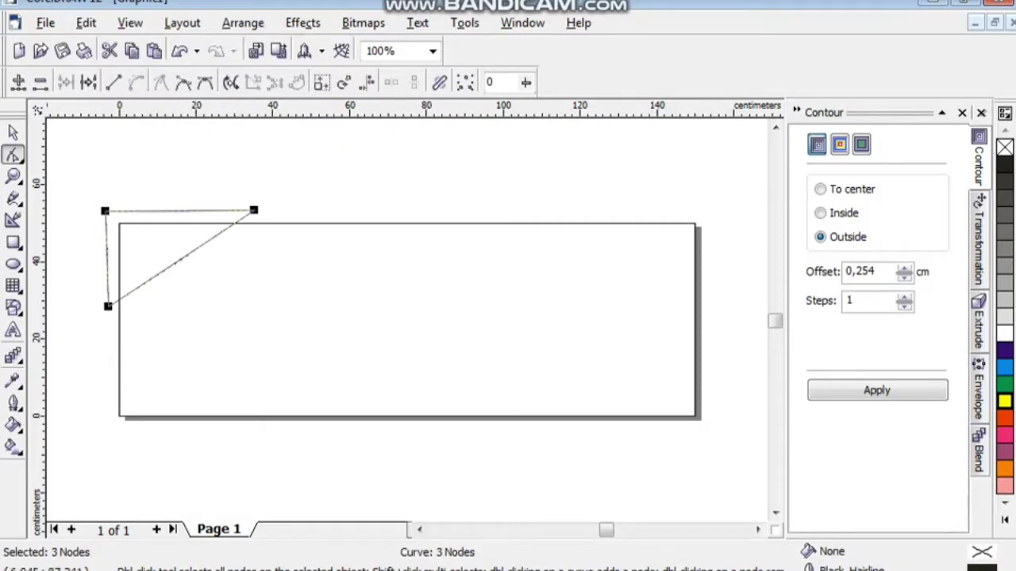
{"action": "left_click", "coordinate": [154, 301]}
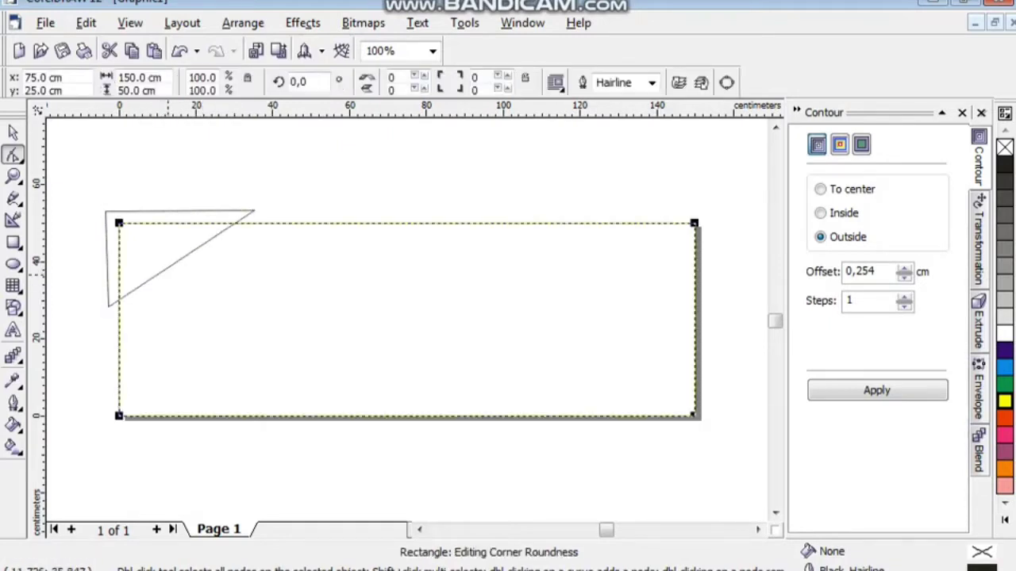
{"action": "left_click", "coordinate": [173, 262]}
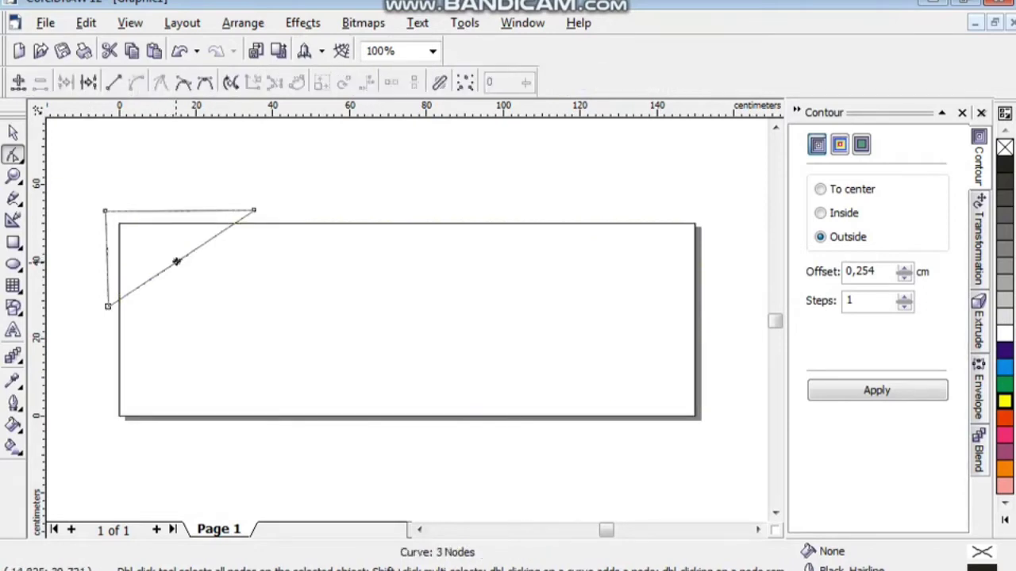
{"action": "left_click", "coordinate": [253, 210]}
{"action": "key", "text": "KP_Add"}
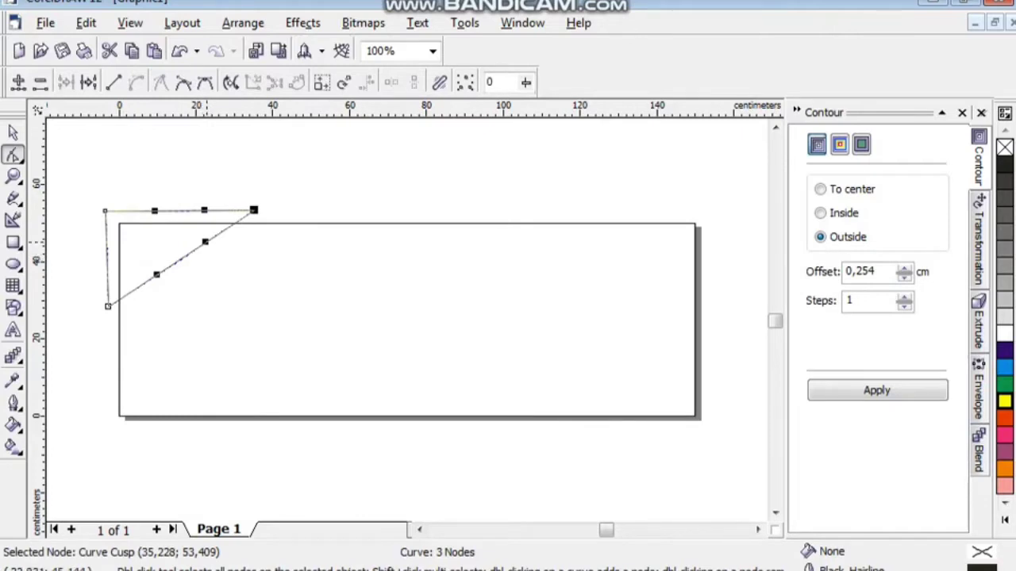
Drag the nodes and control handles to bend the diagonal edge into an S-curve.
{"action": "left_click_drag", "start_coordinate": [205, 241], "coordinate": [151, 235]}
{"action": "left_click", "coordinate": [108, 307]}
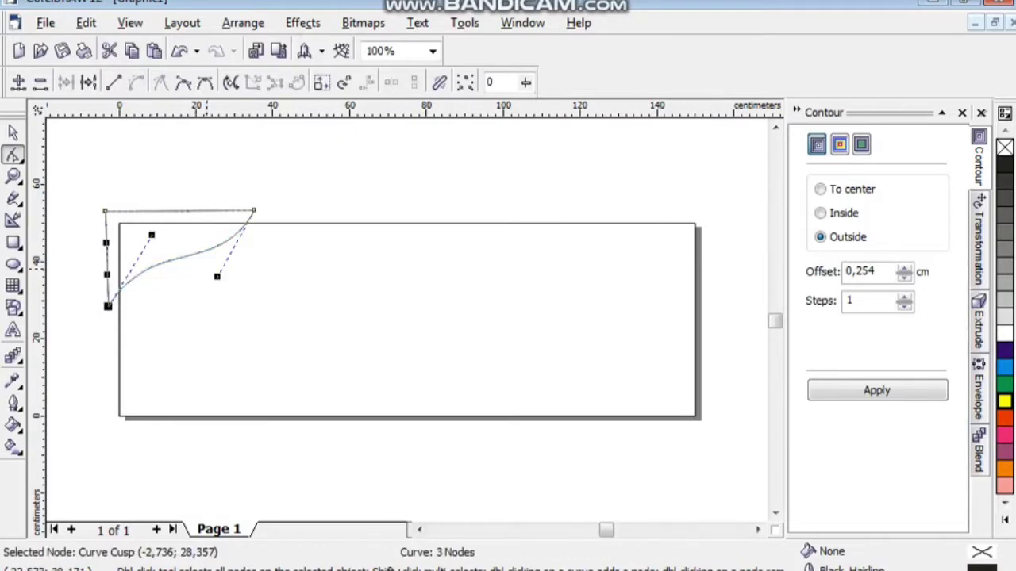
{"action": "left_click", "coordinate": [253, 210]}
{"action": "left_click_drag", "start_coordinate": [217, 277], "coordinate": [227, 296]}
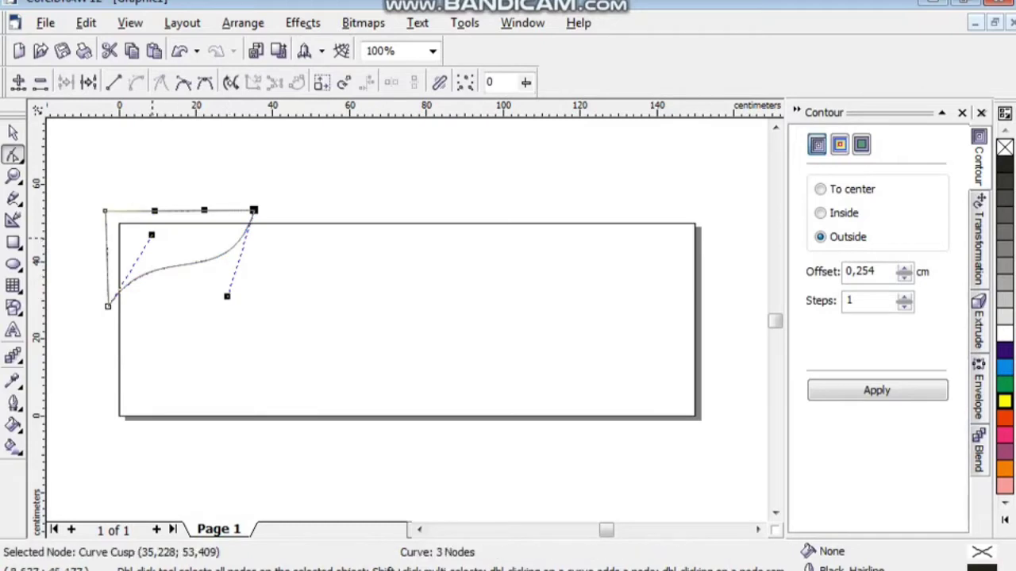
{"action": "key", "text": "Escape"}
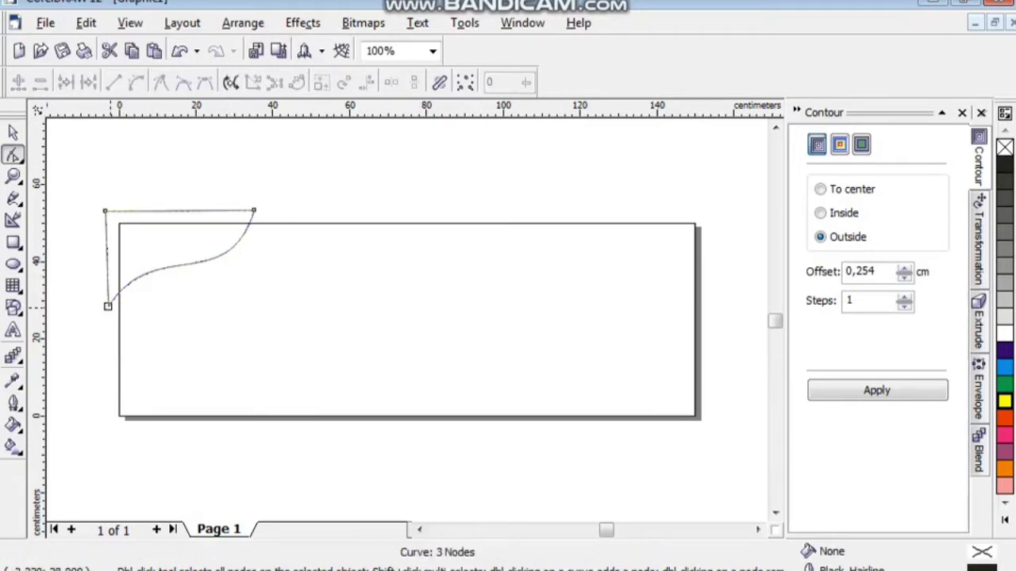
{"action": "left_click", "coordinate": [107, 306]}
{"action": "left_click_drag", "start_coordinate": [107, 305], "coordinate": [107, 321]}
{"action": "left_click_drag", "start_coordinate": [151, 250], "coordinate": [151, 230]}
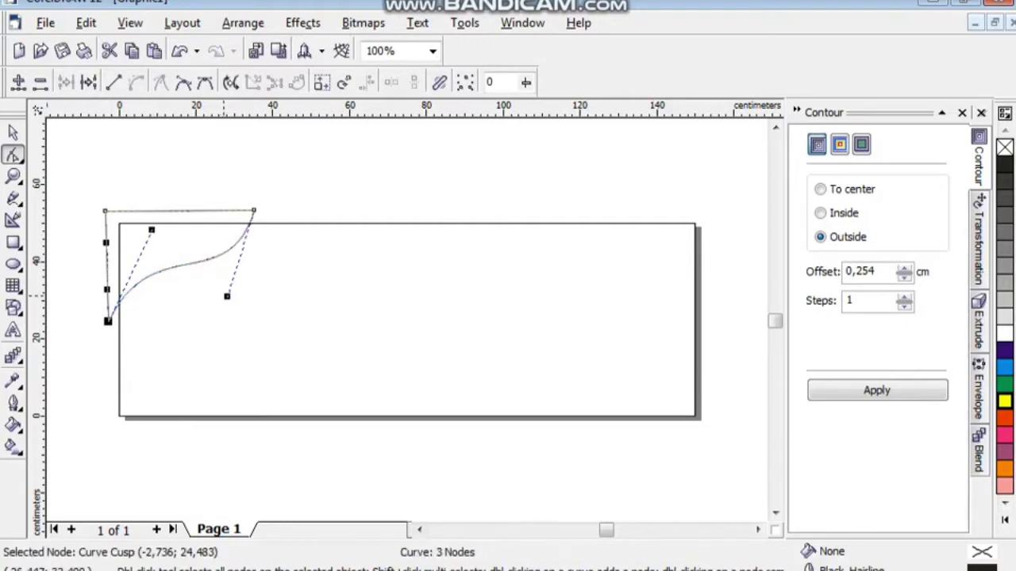
{"action": "left_click_drag", "start_coordinate": [227, 297], "coordinate": [227, 309]}
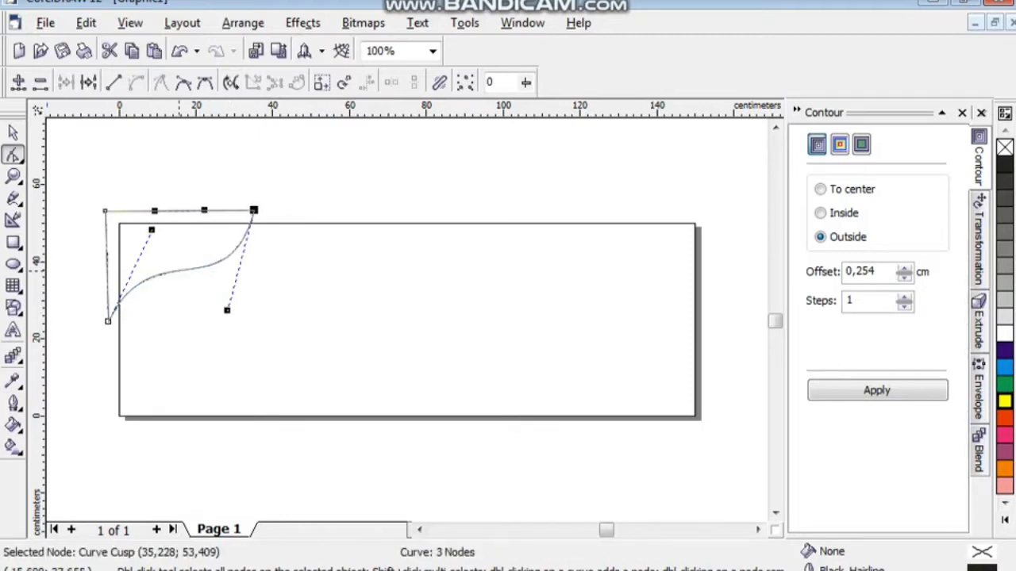
{"action": "left_click_drag", "start_coordinate": [152, 229], "coordinate": [158, 211]}
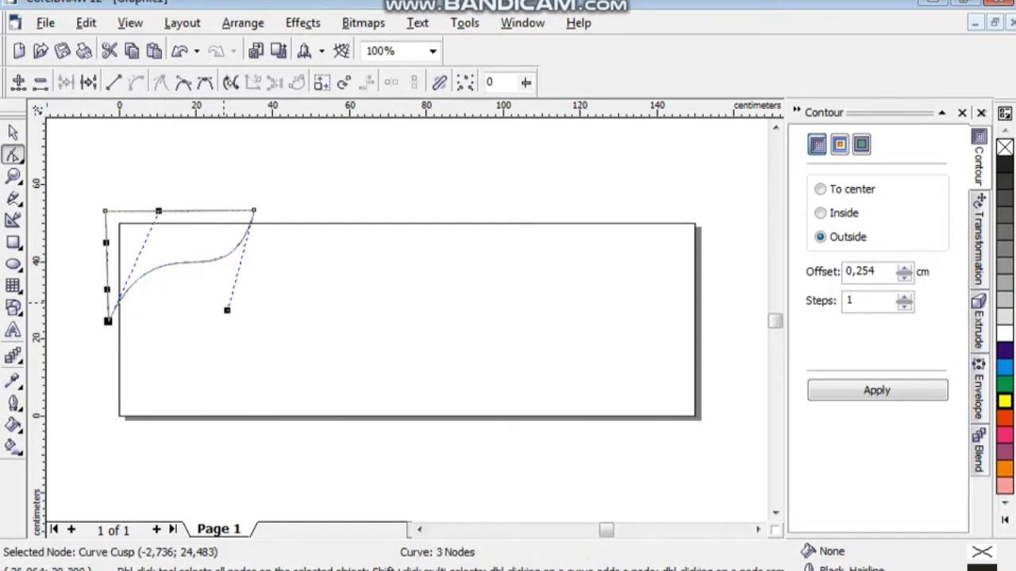
Nudge the 38.7 × 28.9 cm swoosh slightly right and down, then deselect it.
{"action": "key", "text": "space"}
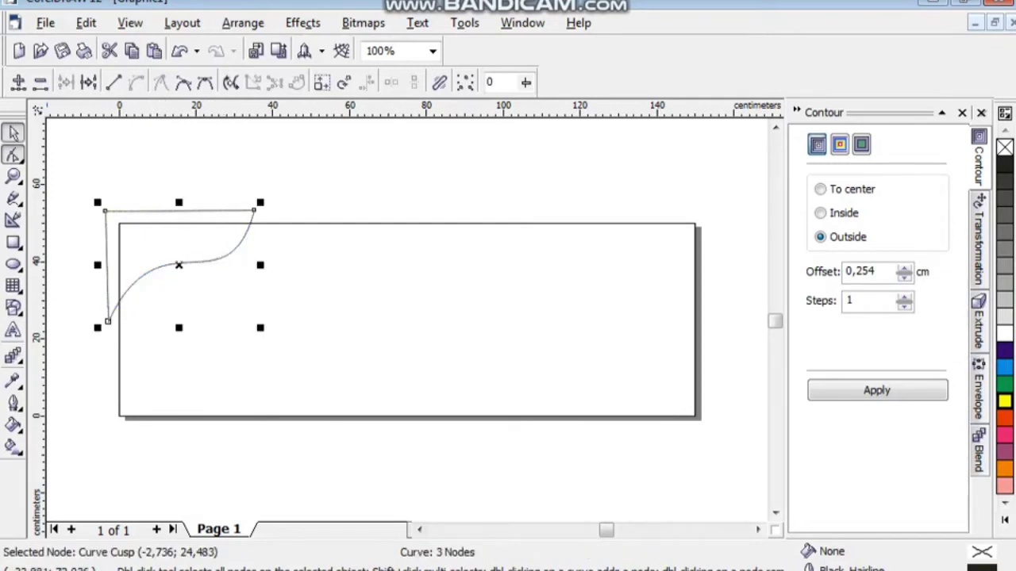
{"action": "key", "text": "Right"}
{"action": "key", "text": "Right"}
{"action": "key", "text": "Right"}
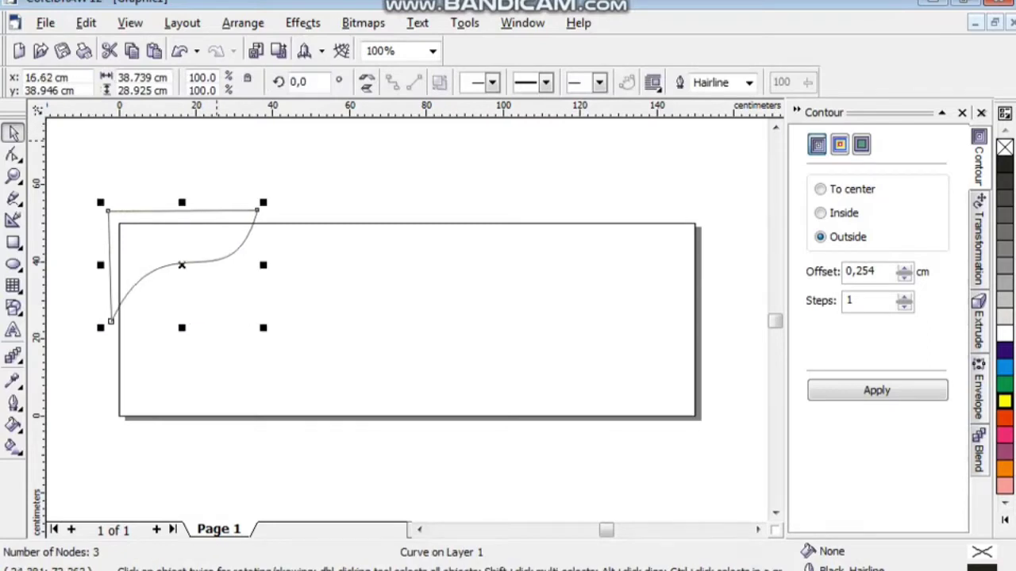
{"action": "key", "text": "Down"}
{"action": "key", "text": "Down"}
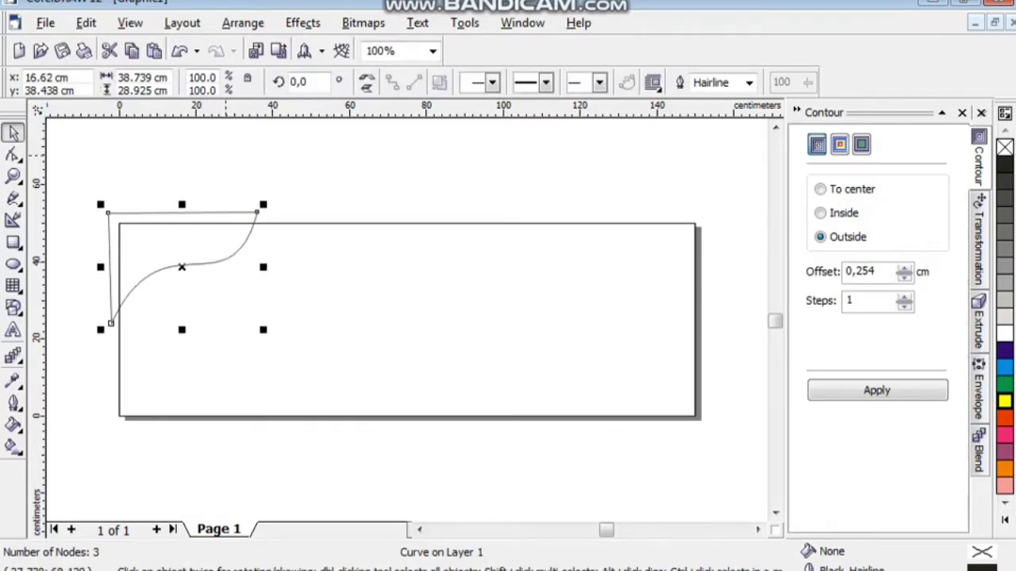
{"action": "key", "text": "Escape"}
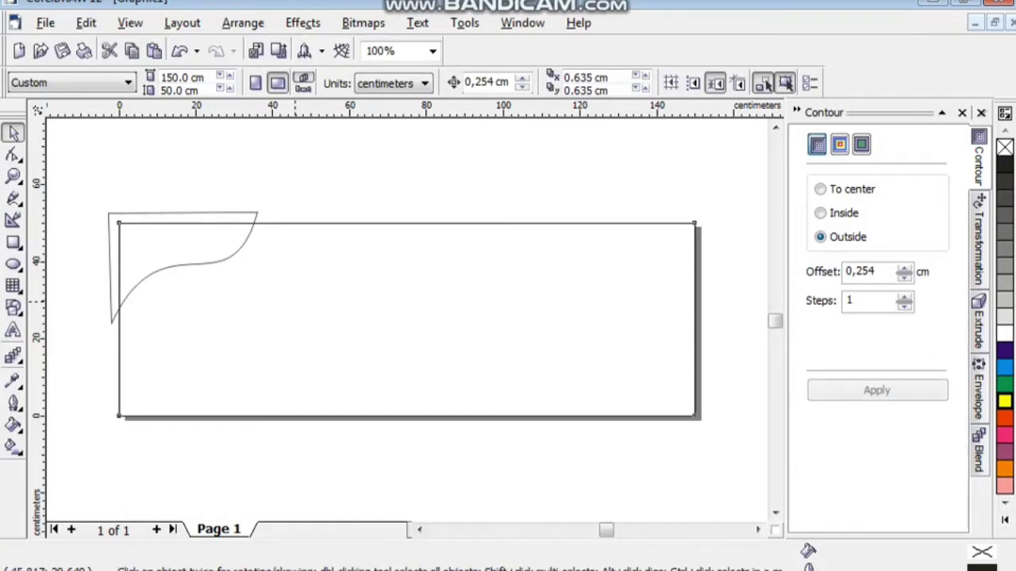
Intersect the swoosh with the banner rectangle and remove the original, leaving a 35.1 × 22.2 cm corner piece.
{"action": "key", "text": "Tab"}
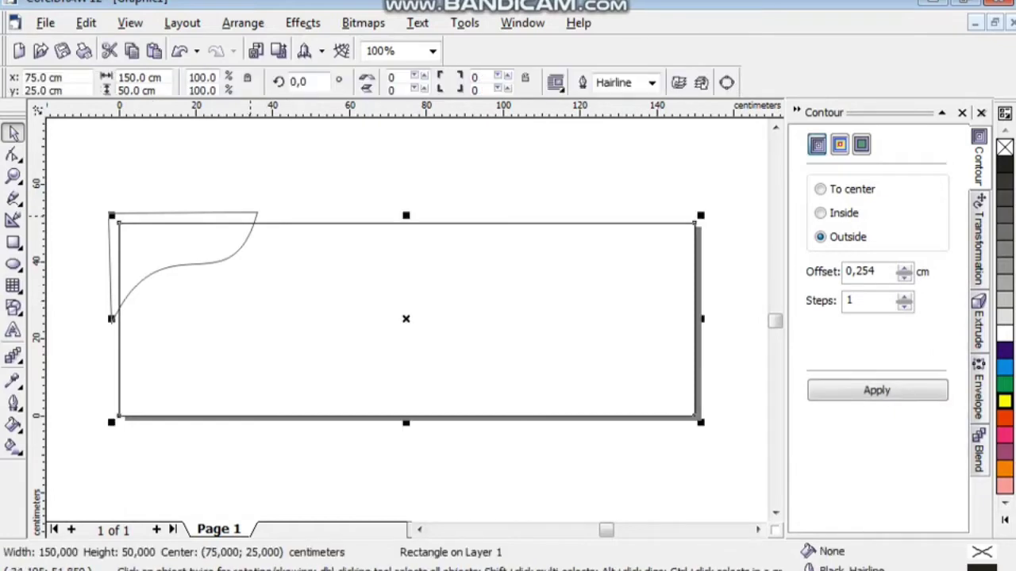
{"action": "key", "text": "ctrl+a"}
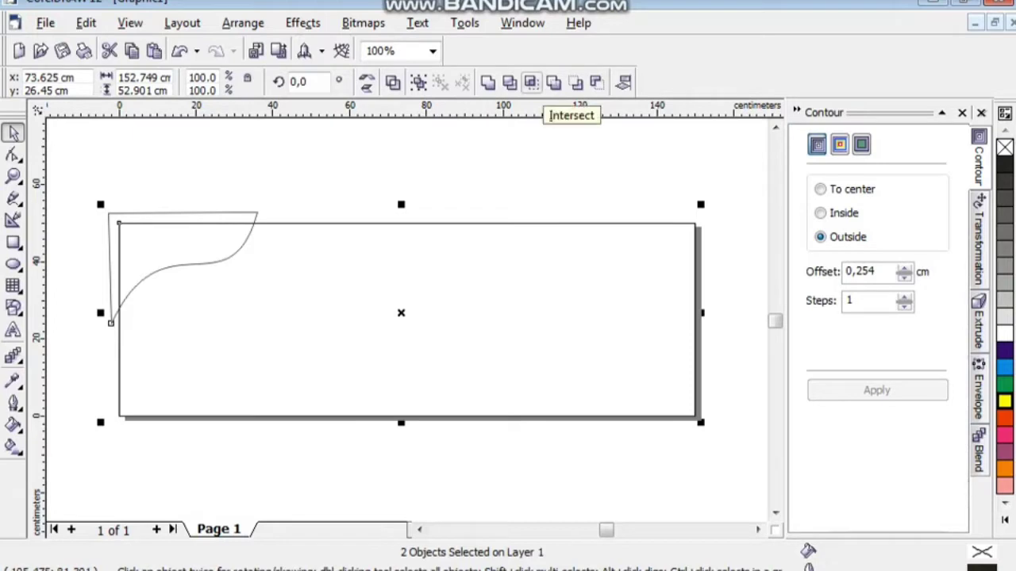
{"action": "key", "text": "Tab"}
{"action": "key", "text": "Escape"}
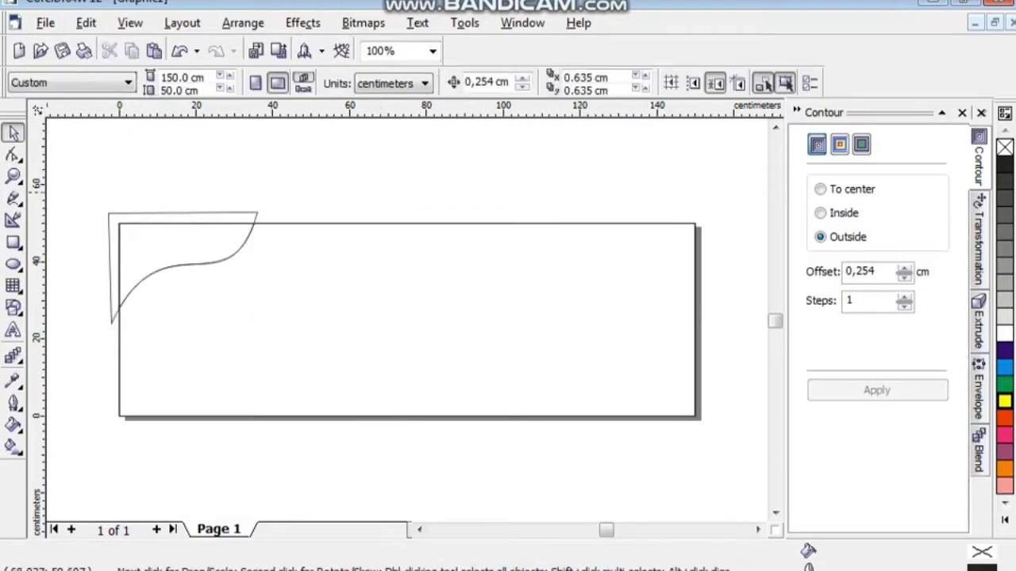
{"action": "left_click_drag", "start_coordinate": [198, 213], "coordinate": [393, 181]}
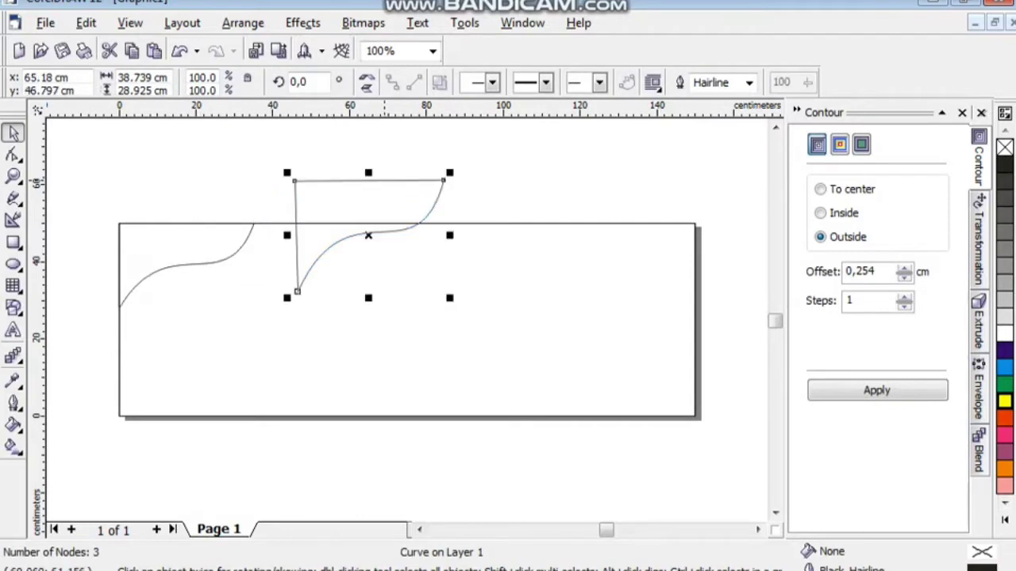
{"action": "key", "text": "ctrl+z"}
{"action": "left_click", "coordinate": [198, 262]}
{"action": "left_click_drag", "start_coordinate": [198, 262], "coordinate": [292, 183]}
{"action": "key", "text": "ctrl+z"}
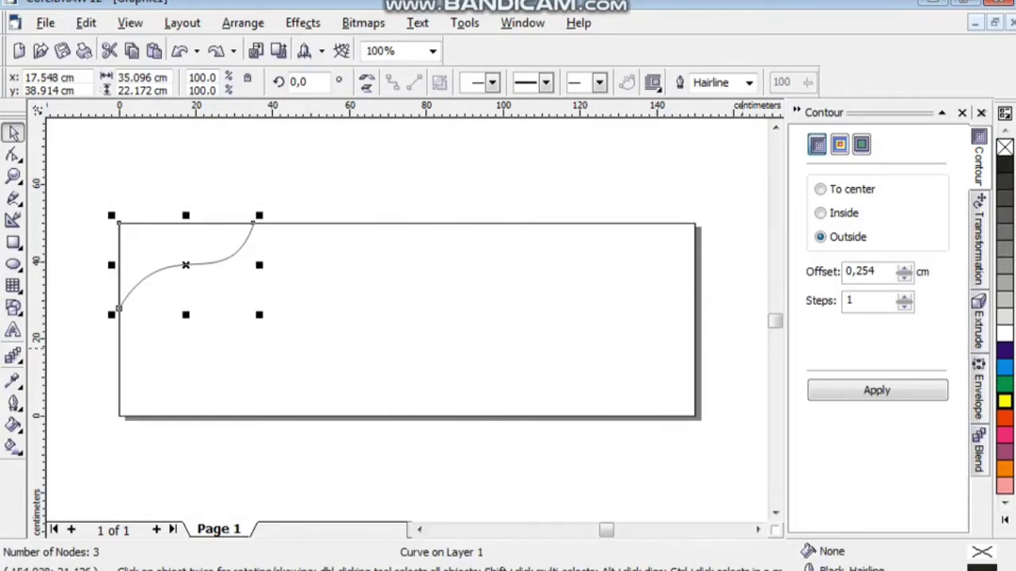
Fill the corner swoosh Deep Yellow, remove its outline, and drop a copy mid-banner.
{"action": "left_click", "coordinate": [1004, 520]}
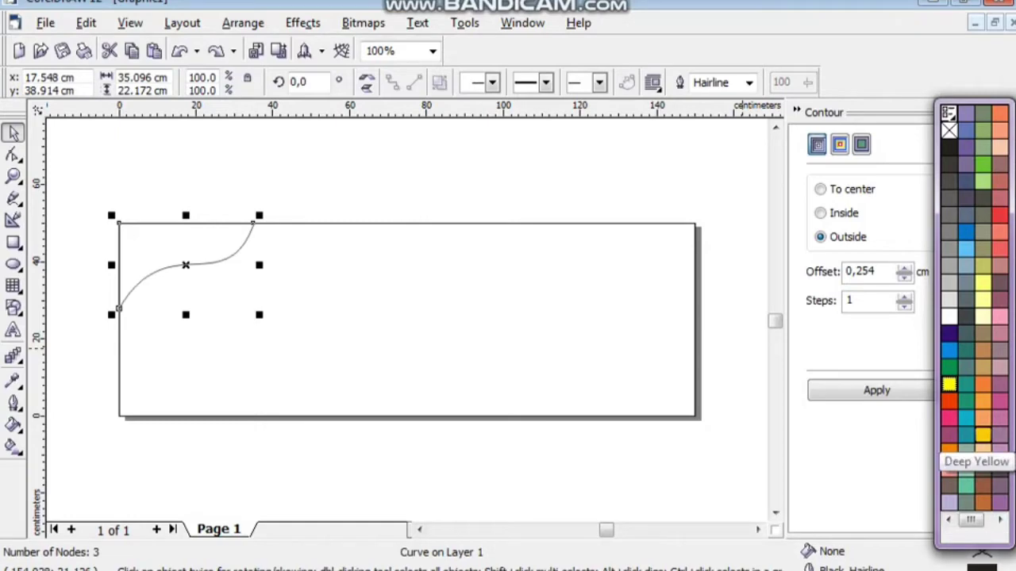
{"action": "left_click", "coordinate": [983, 435]}
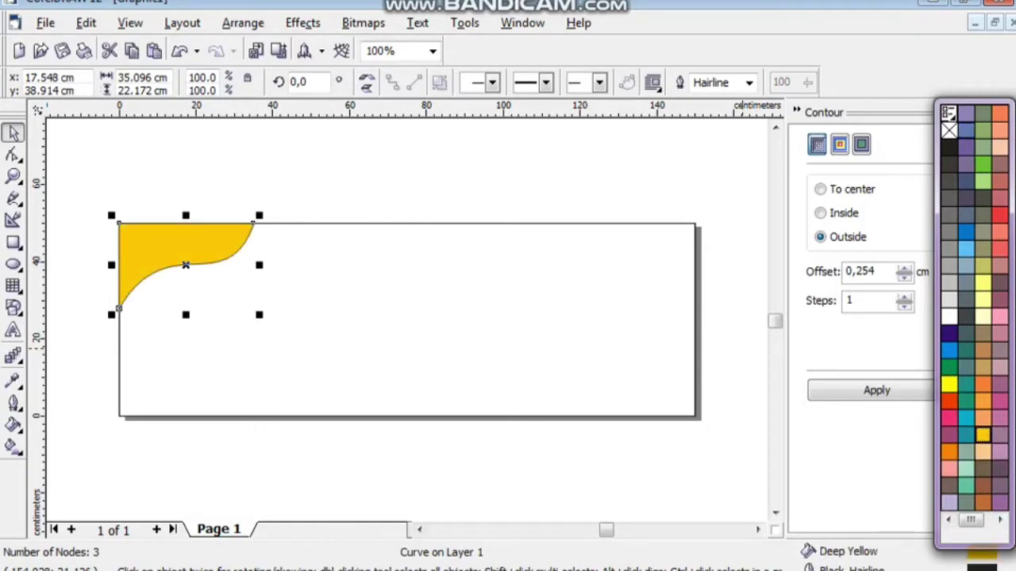
{"action": "right_click", "coordinate": [948, 129]}
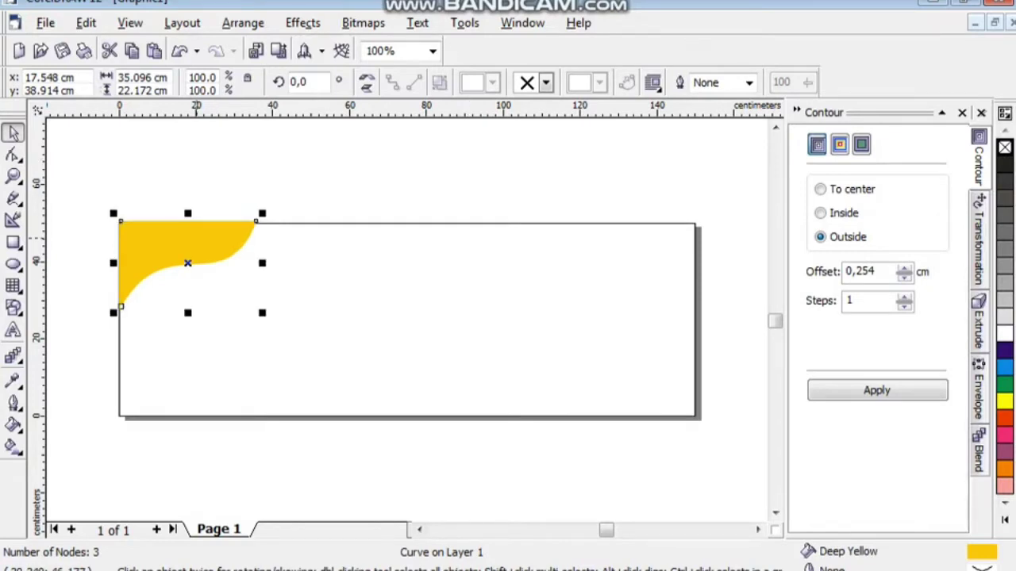
{"action": "left_click_drag", "start_coordinate": [189, 264], "coordinate": [396, 330]}
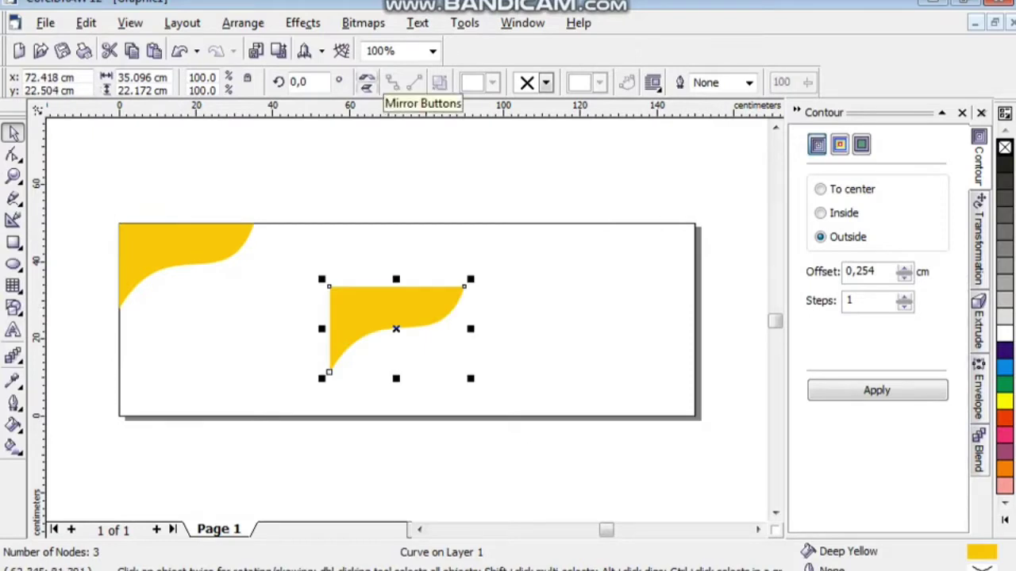
Flip the swoosh copy both ways, move it to the bottom-right corner, and scale it to about 153%.
{"action": "left_click", "coordinate": [367, 83]}
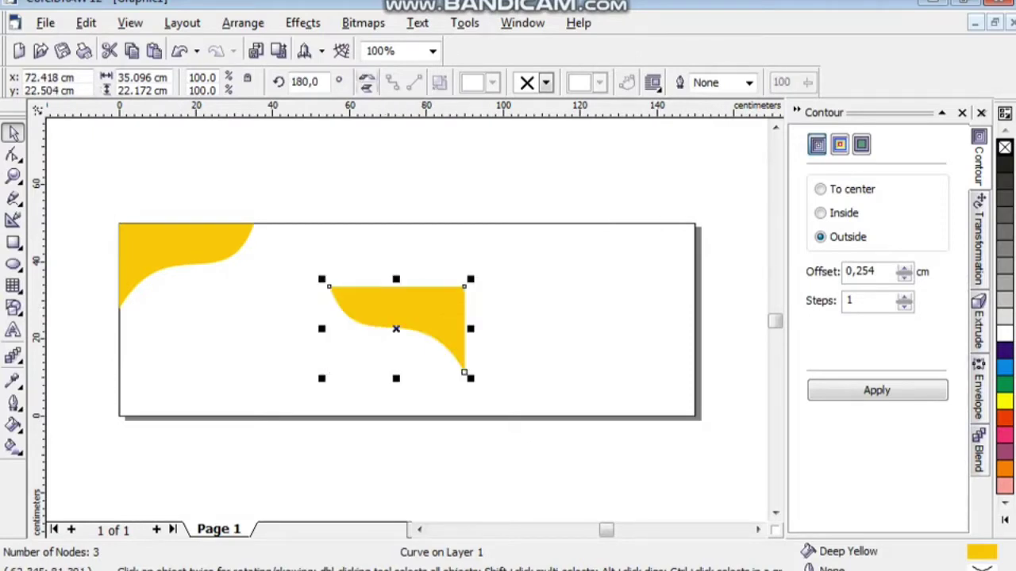
{"action": "left_click", "coordinate": [368, 88]}
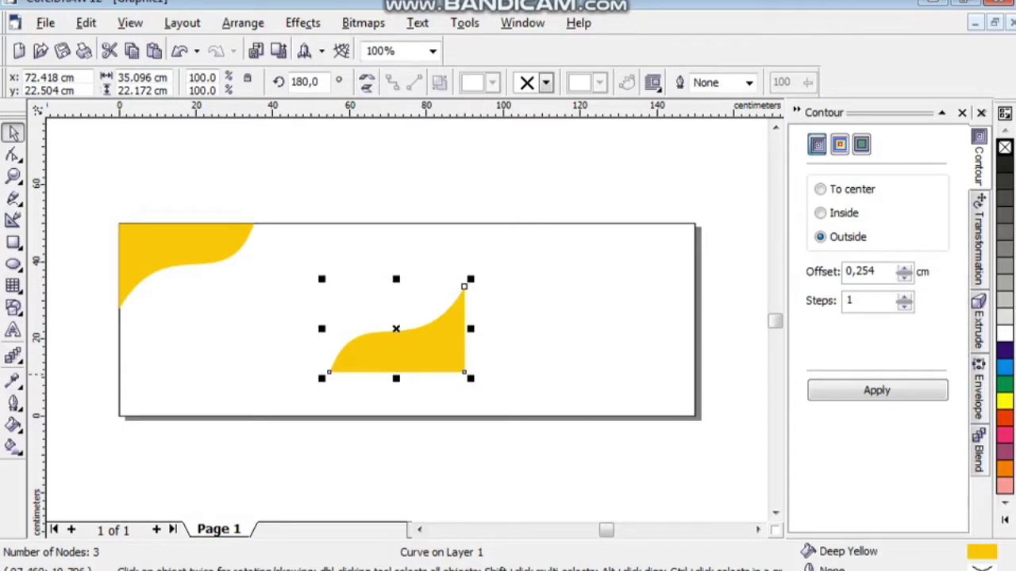
{"action": "left_click_drag", "start_coordinate": [428, 349], "coordinate": [661, 392]}
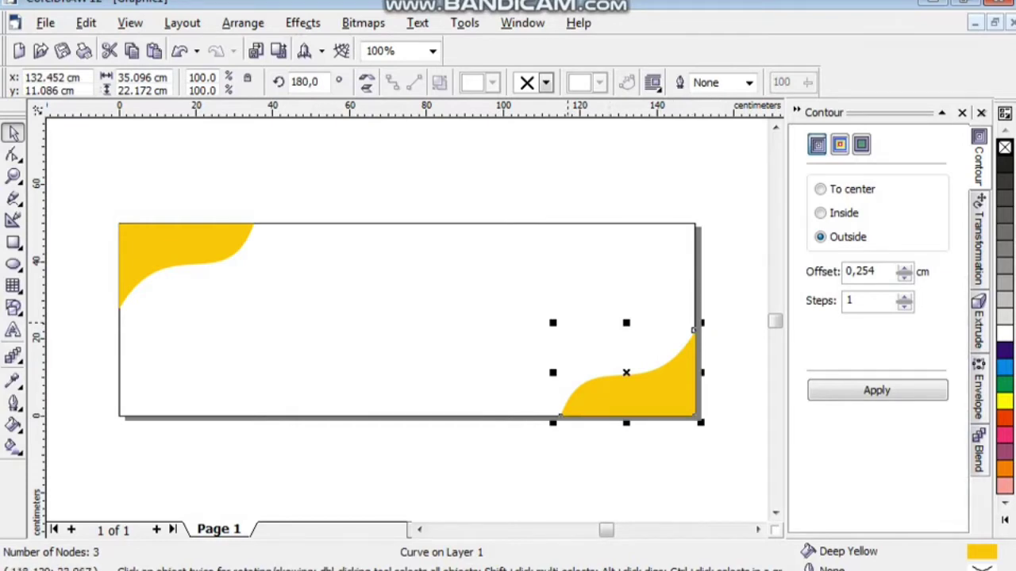
{"action": "key", "text": "Escape"}
{"action": "left_click_drag", "start_coordinate": [555, 320], "coordinate": [465, 284]}
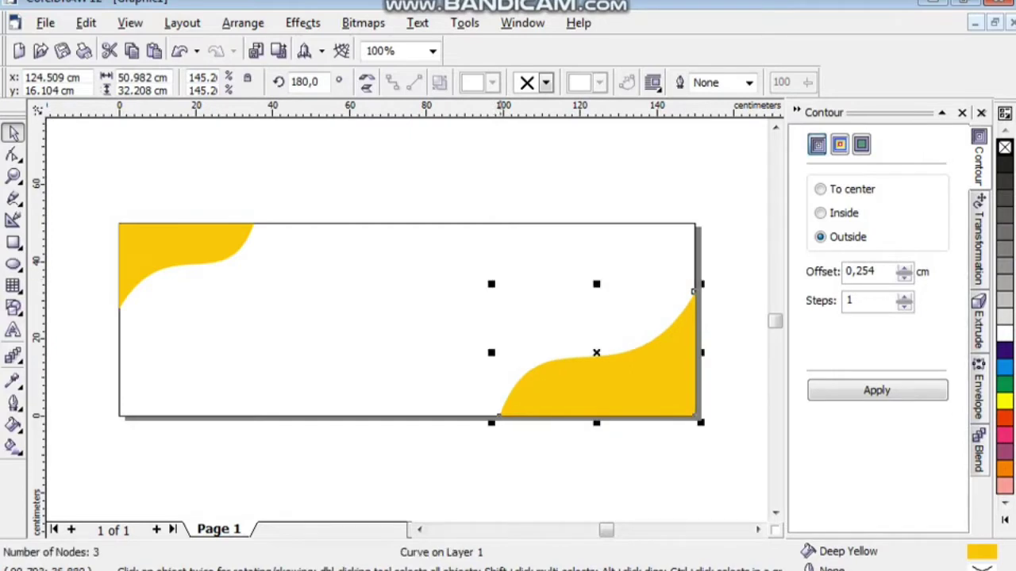
{"action": "left_click_drag", "start_coordinate": [495, 284], "coordinate": [484, 277]}
{"action": "key", "text": "Escape"}
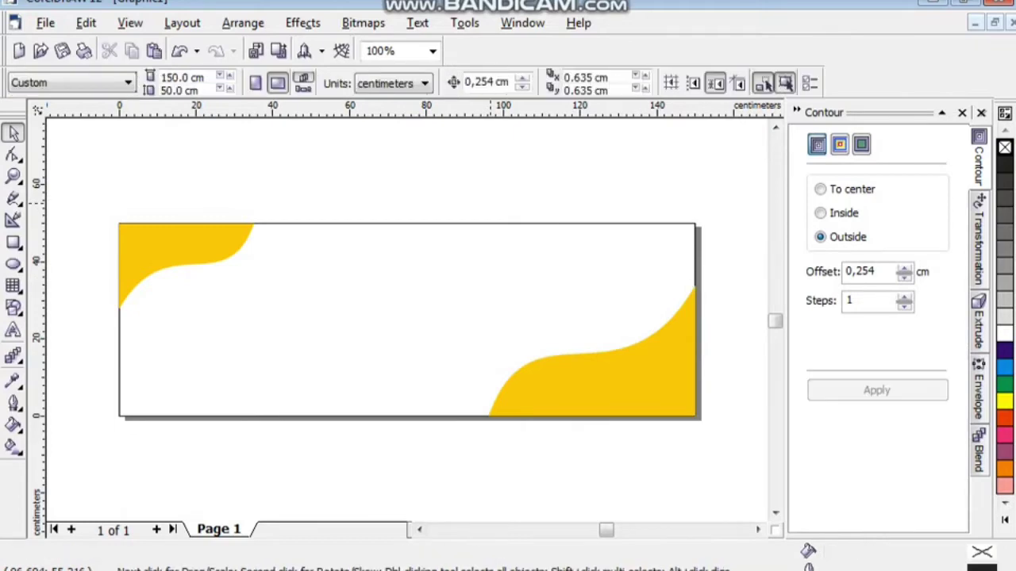
{"action": "left_click", "coordinate": [696, 365]}
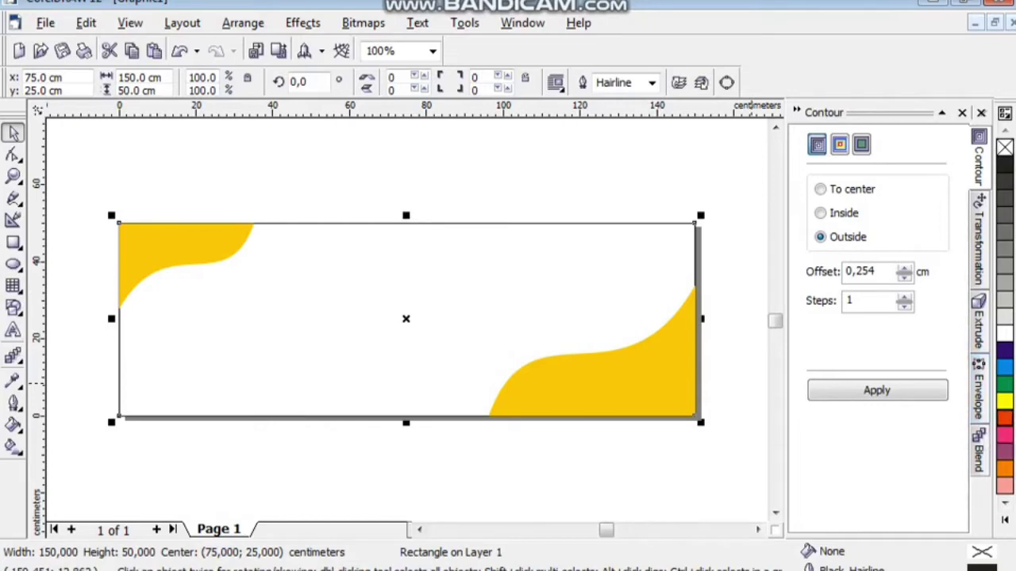
Give the background rectangle a red fill with no outline.
{"action": "left_click", "coordinate": [1005, 418]}
{"action": "right_click", "coordinate": [1005, 147]}
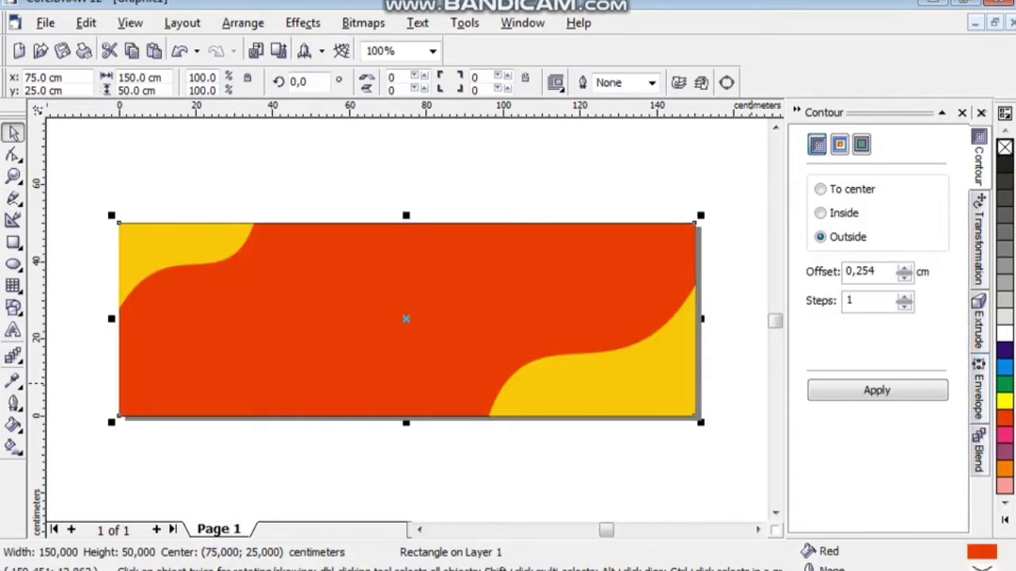
{"action": "key", "text": "Escape"}
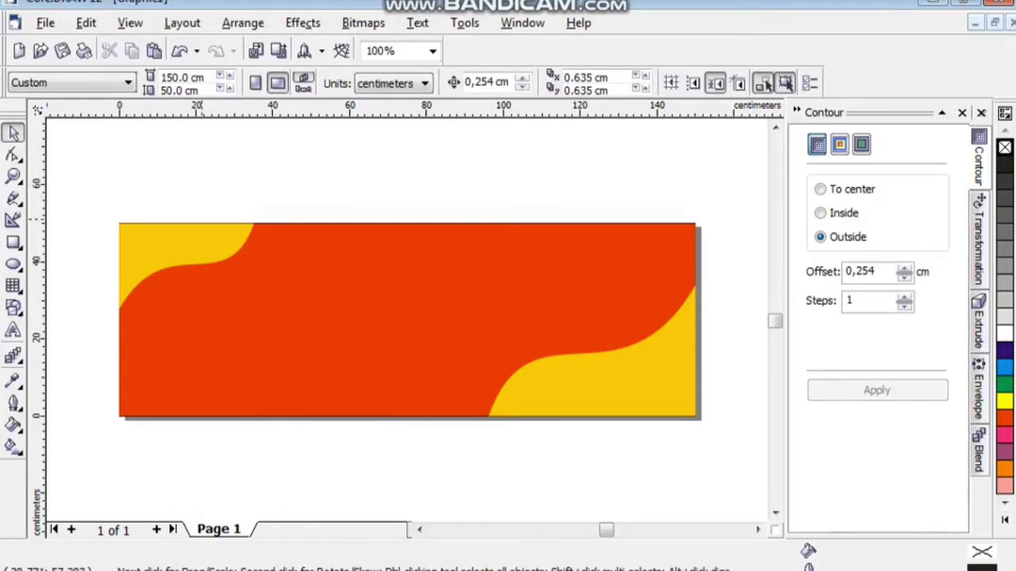
{"action": "left_click", "coordinate": [119, 305]}
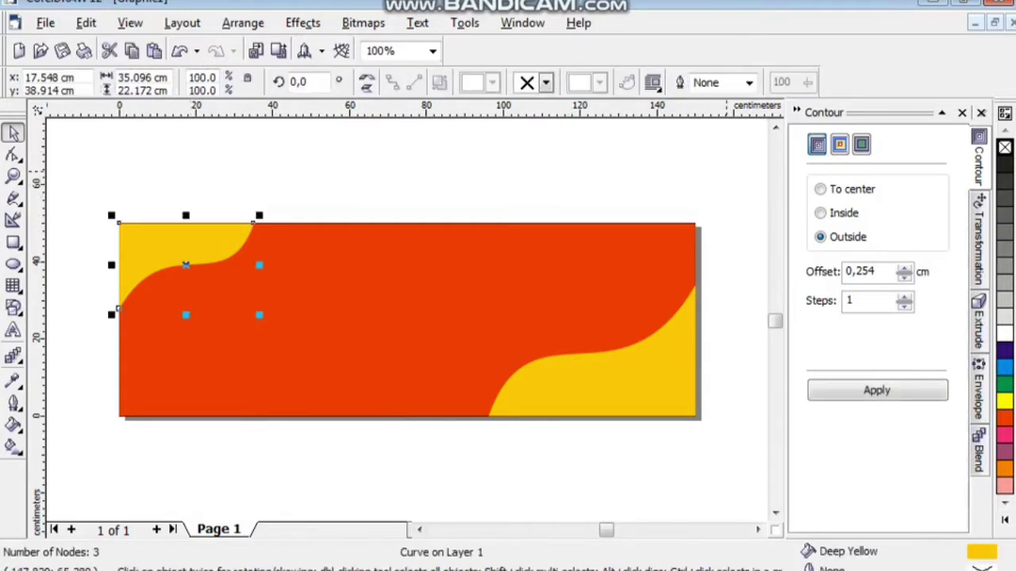
Give the top-left yellow wave a white outside contour with a 0,5 offset.
{"action": "left_click_drag", "start_coordinate": [875, 271], "coordinate": [846, 272]}
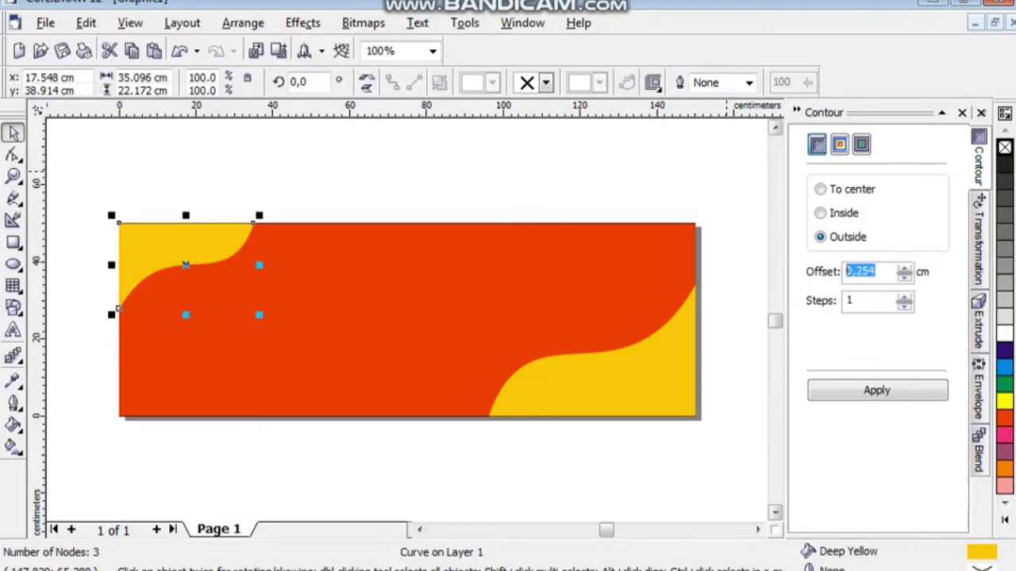
{"action": "type", "text": "0,5"}
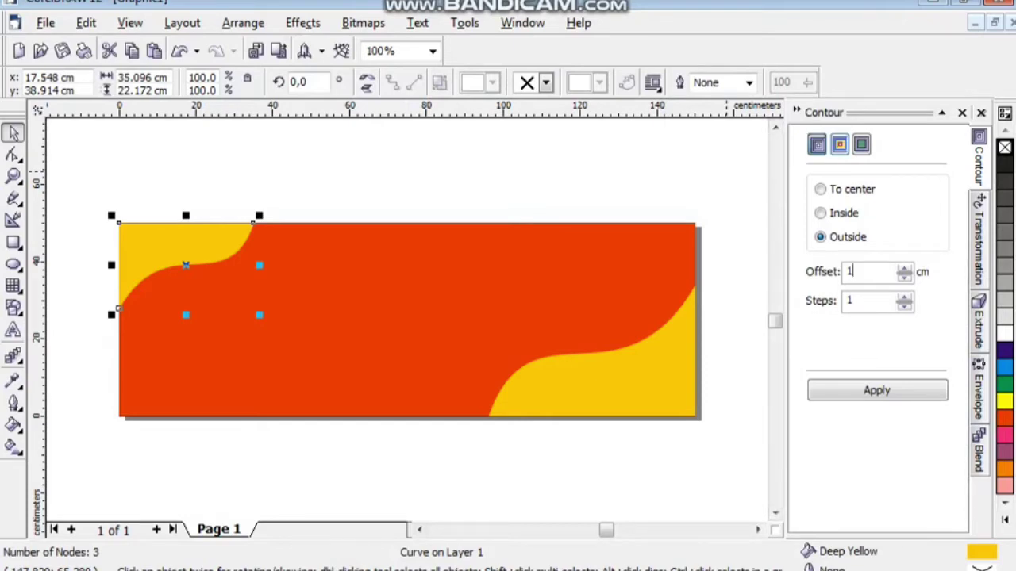
{"action": "left_click", "coordinate": [840, 144]}
{"action": "left_click", "coordinate": [921, 295]}
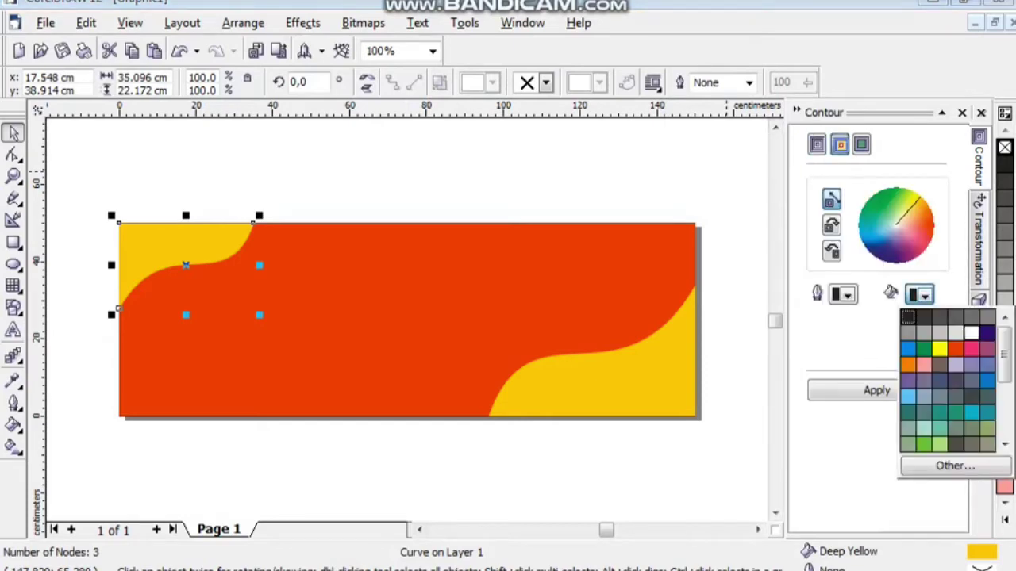
{"action": "left_click", "coordinate": [972, 332]}
{"action": "left_click", "coordinate": [877, 389]}
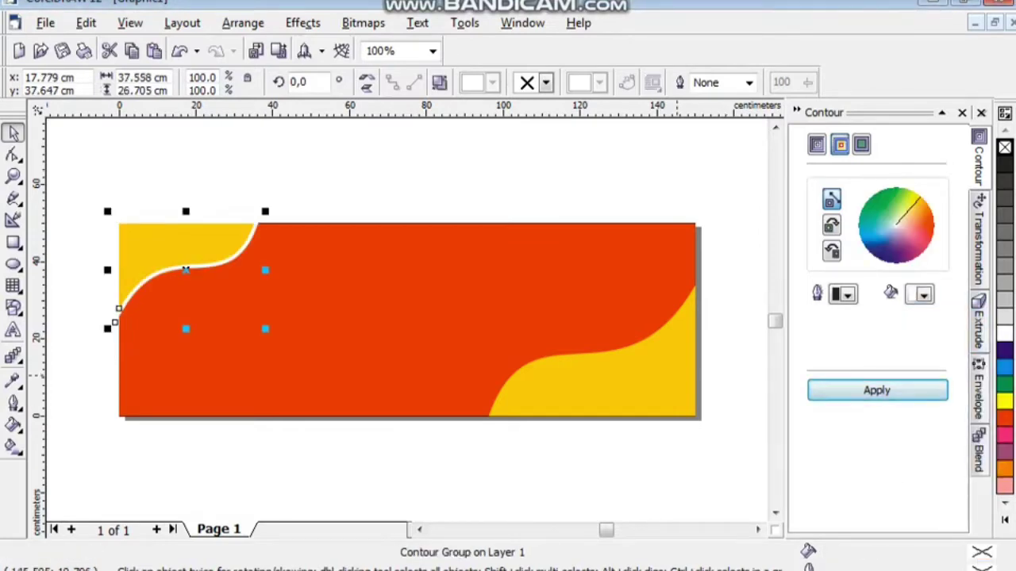
Apply the same white outside contour to the bottom-right yellow wave.
{"action": "left_click", "coordinate": [694, 286]}
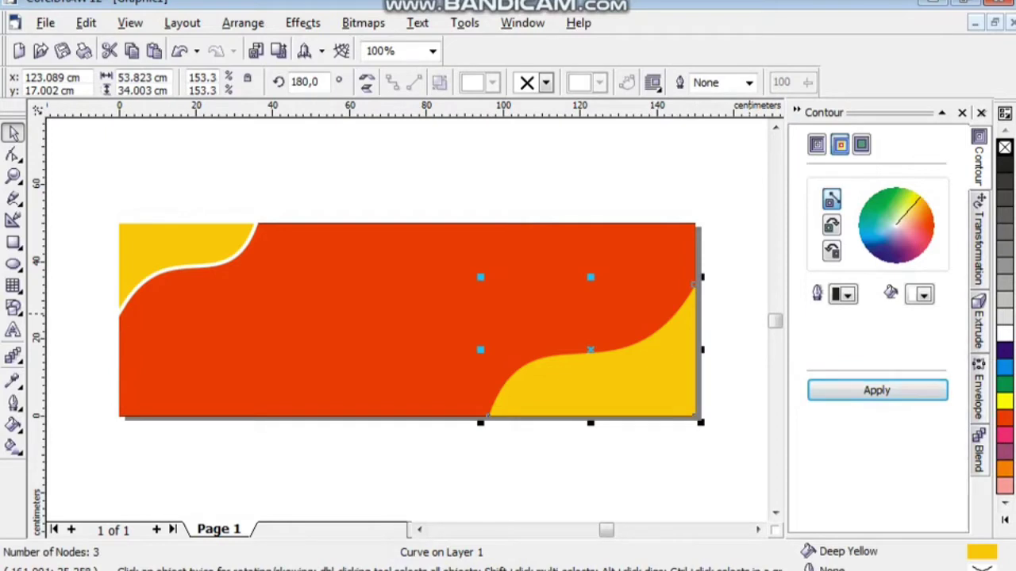
{"action": "left_click", "coordinate": [817, 144]}
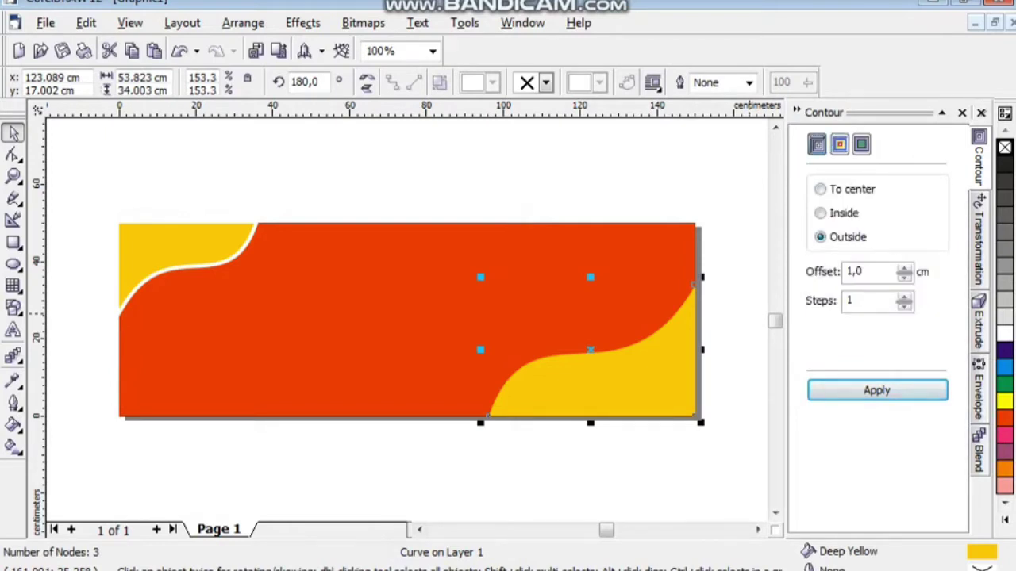
{"action": "left_click", "coordinate": [839, 143]}
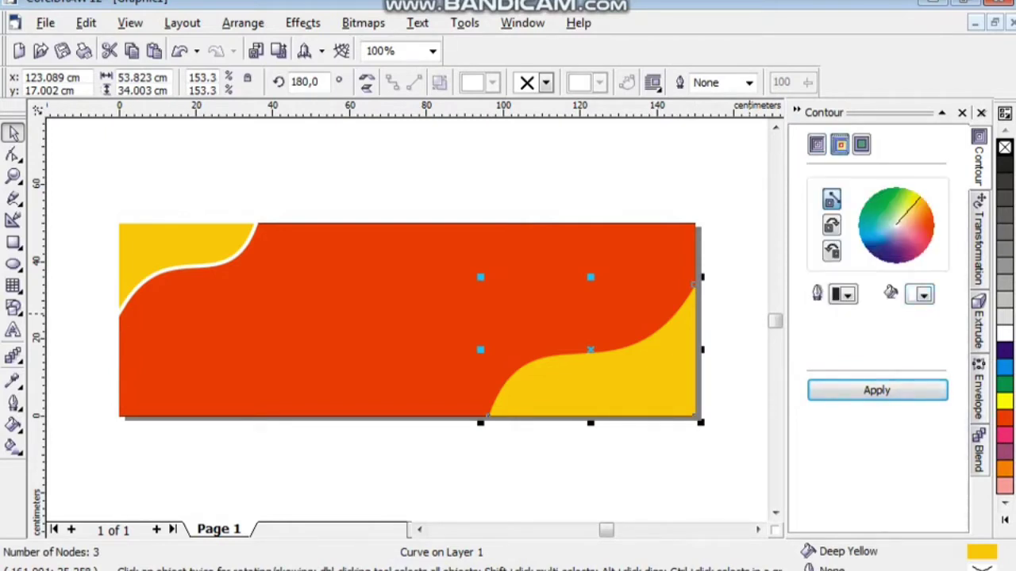
{"action": "left_click", "coordinate": [877, 390]}
{"action": "key", "text": "Escape"}
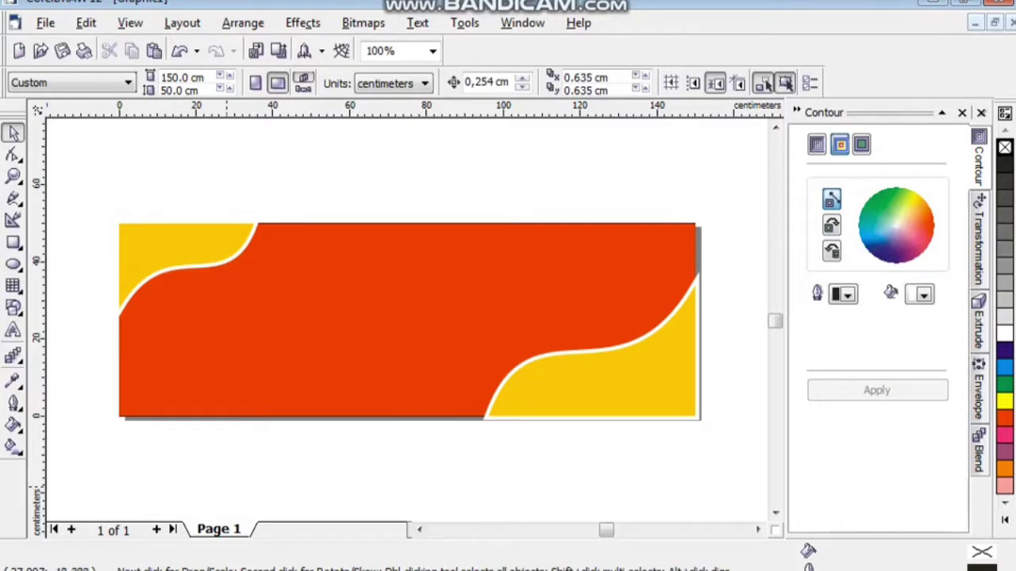
{"action": "mouse_move", "coordinate": [565, 568]}
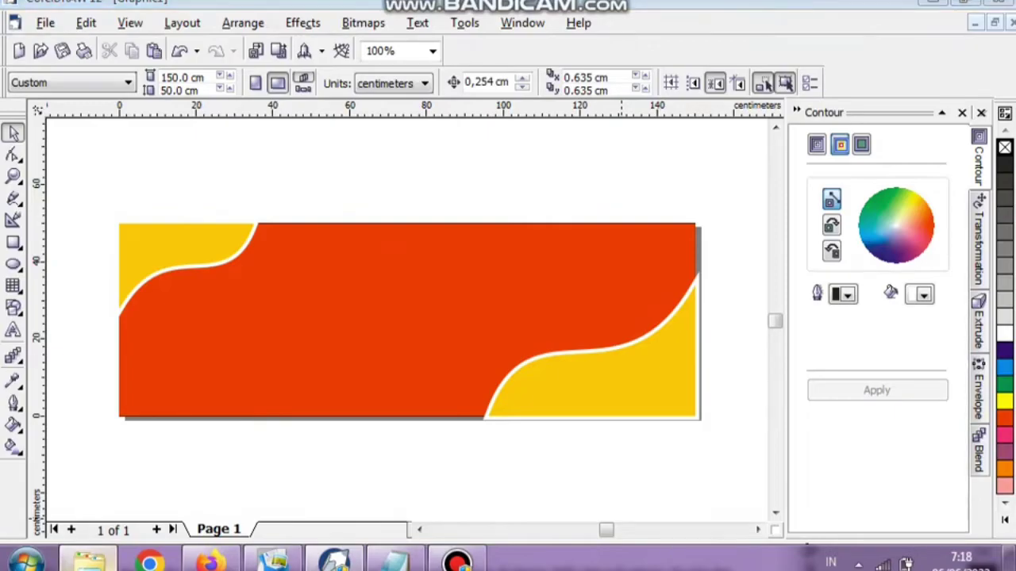
Find old-wall-1835951.jpg in the GAMBAR folder and drag it into the CorelDRAW drawing.
{"action": "left_click", "coordinate": [90, 562]}
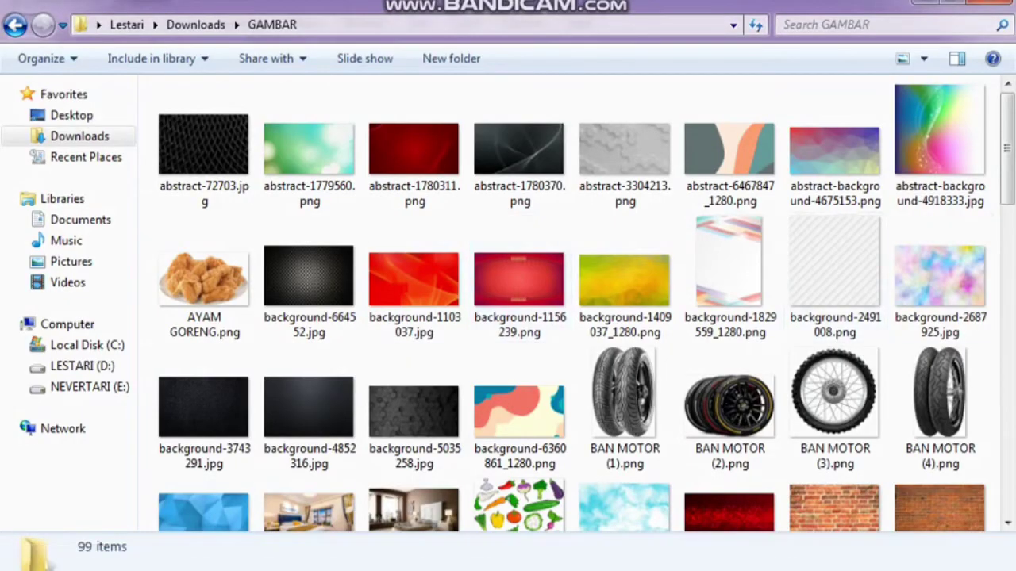
{"action": "scroll", "coordinate": [801, 143], "scroll_direction": "down", "scroll_amount": 5}
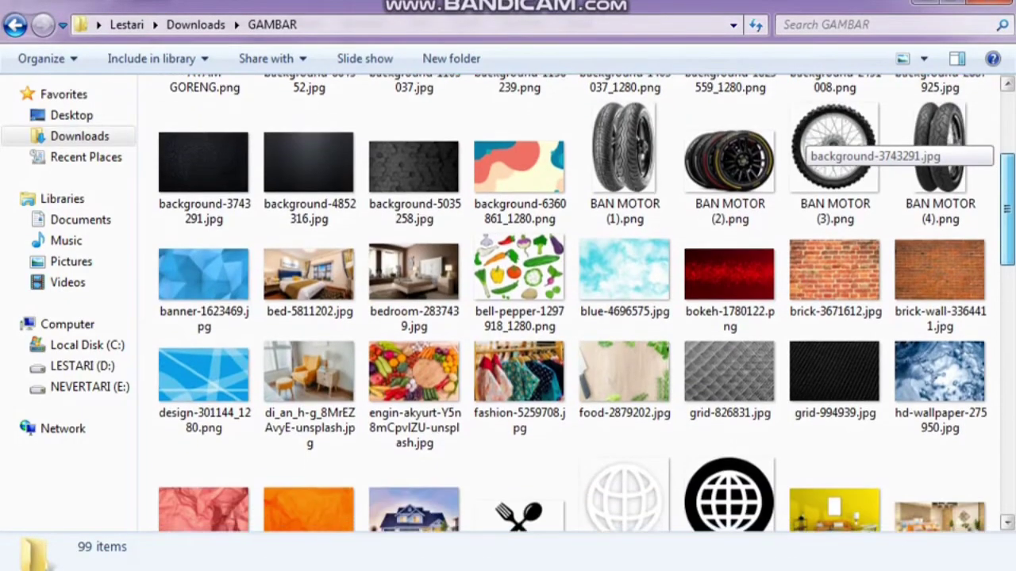
{"action": "scroll", "coordinate": [802, 147], "scroll_direction": "down", "scroll_amount": 5}
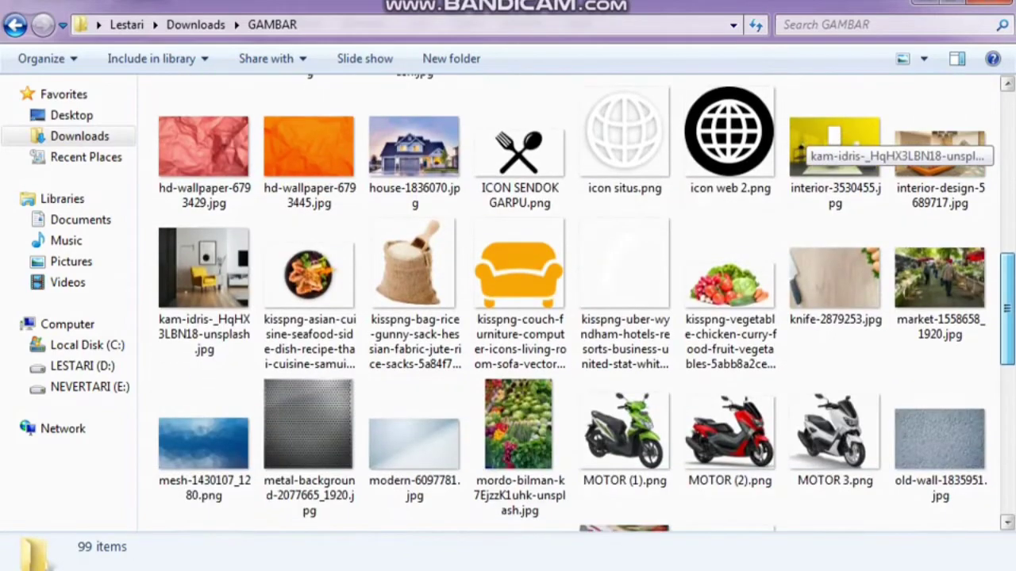
{"action": "scroll", "coordinate": [801, 147], "scroll_direction": "down", "scroll_amount": 2}
{"action": "left_click", "coordinate": [940, 314]}
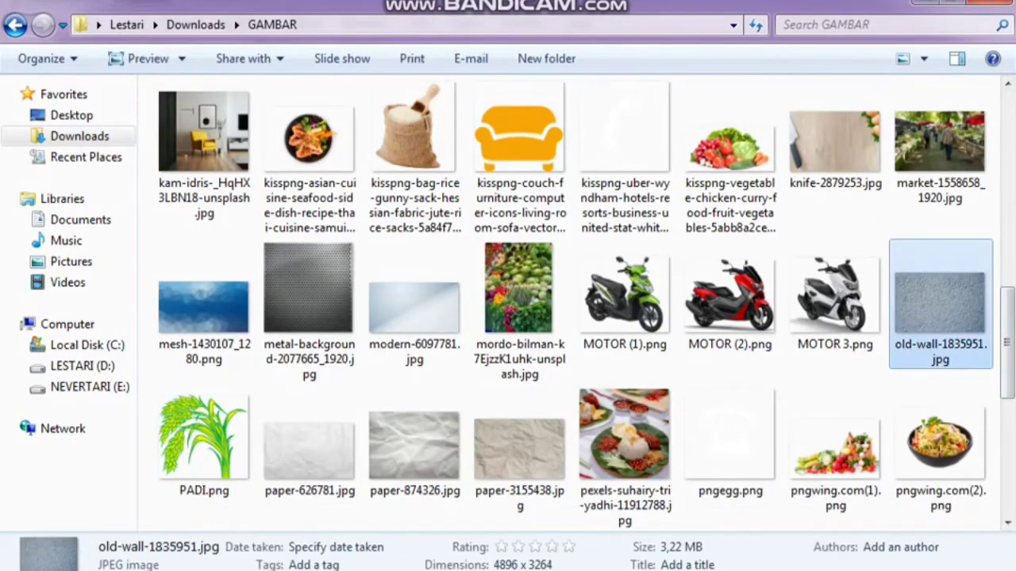
{"action": "left_click_drag", "start_coordinate": [940, 314], "coordinate": [302, 157]}
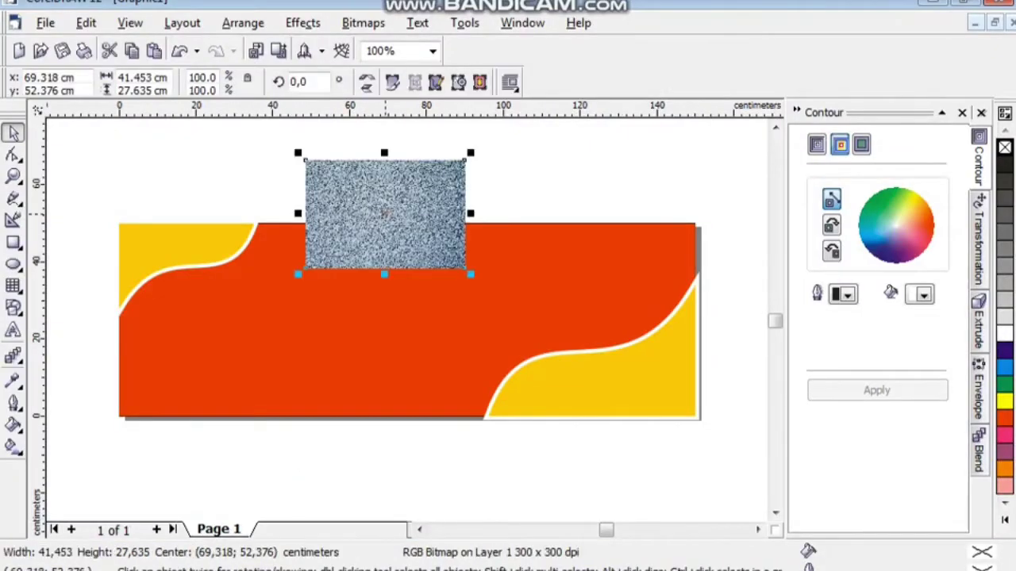
PowerClip the old-wall texture inside the red background rectangle and open its contents for editing.
{"action": "key", "text": "Escape"}
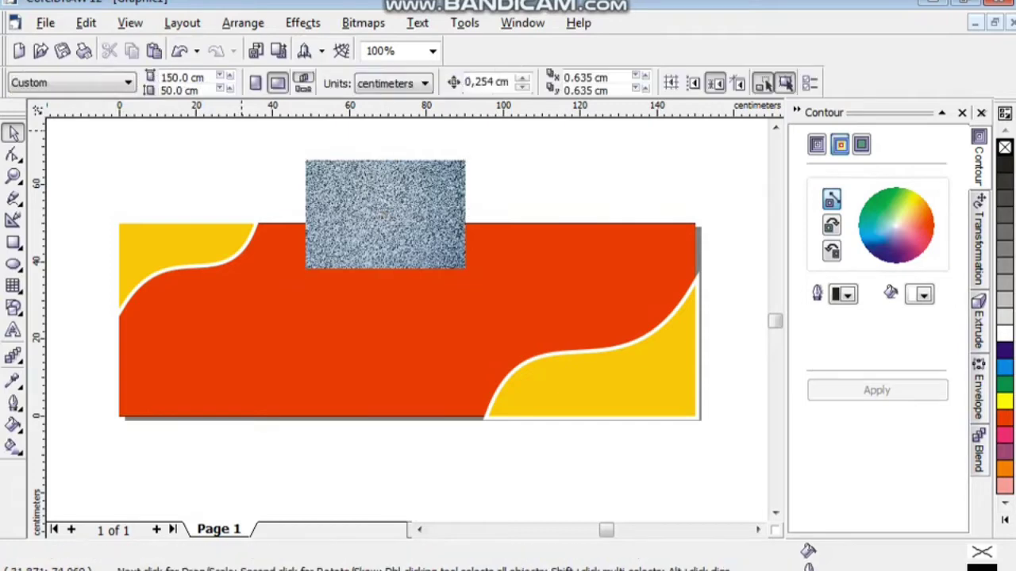
{"action": "left_click", "coordinate": [349, 213]}
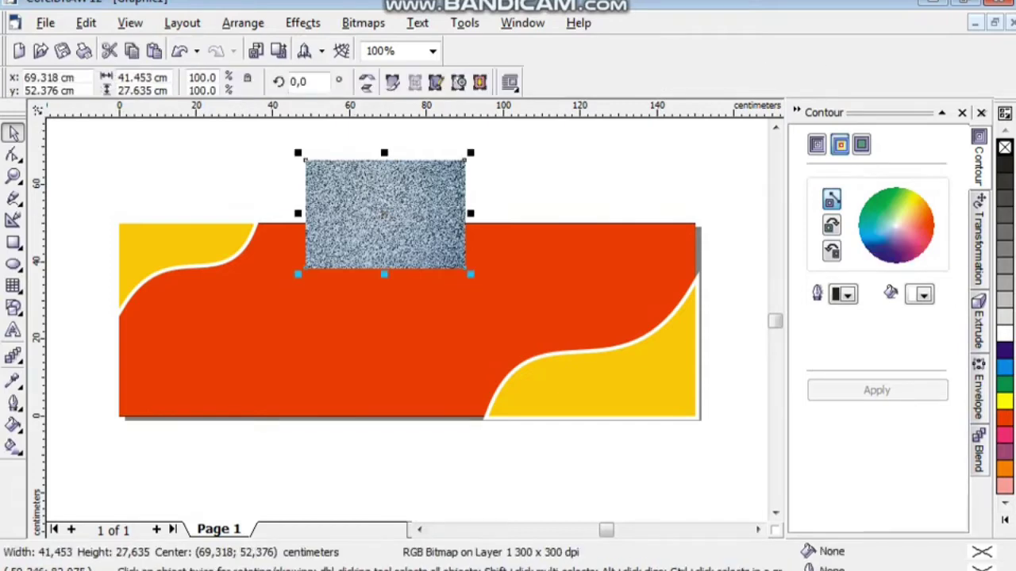
{"action": "left_click", "coordinate": [304, 23]}
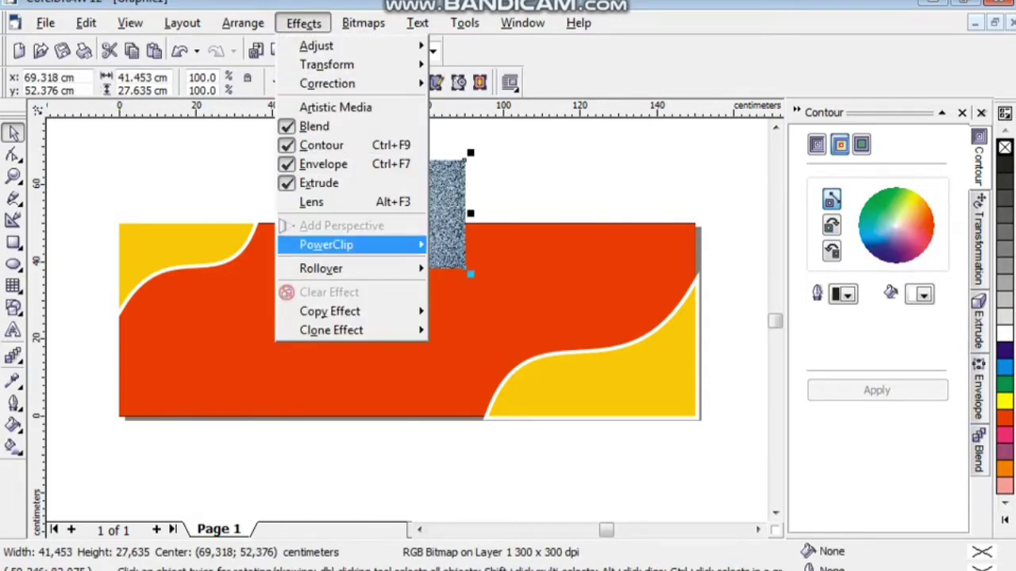
{"action": "mouse_move", "coordinate": [373, 244]}
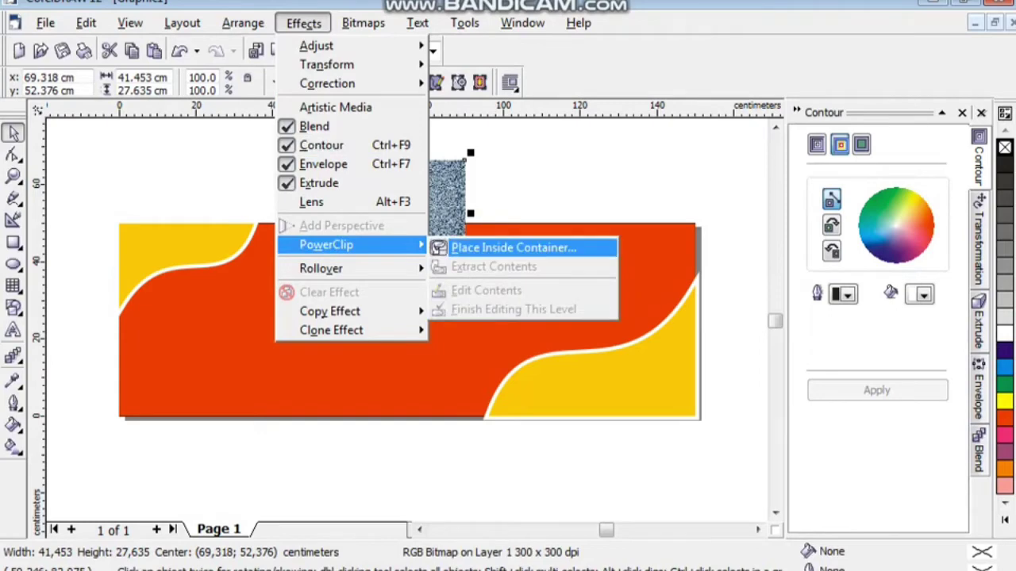
{"action": "left_click", "coordinate": [514, 248]}
{"action": "left_click", "coordinate": [516, 262]}
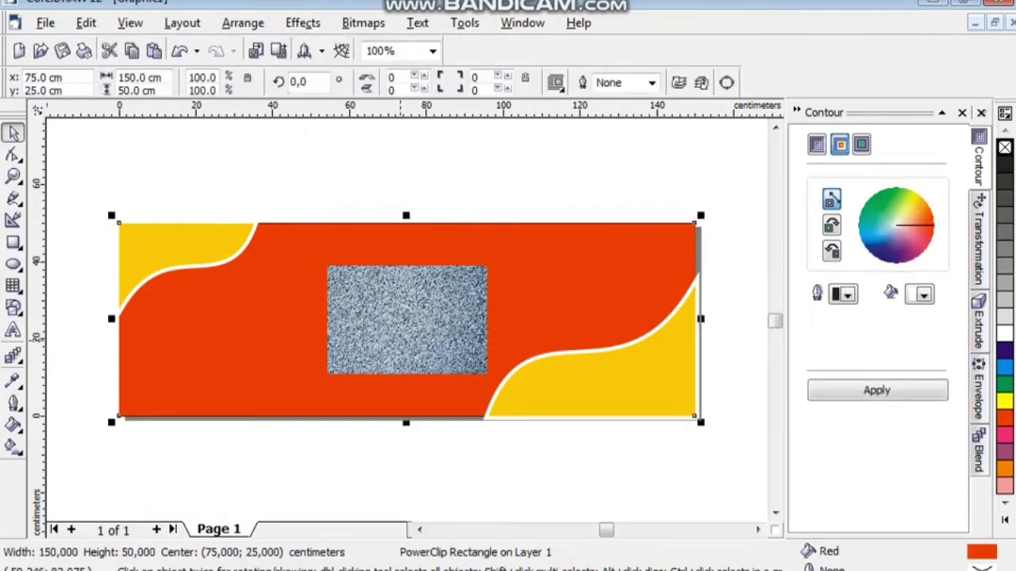
{"action": "right_click", "coordinate": [401, 178]}
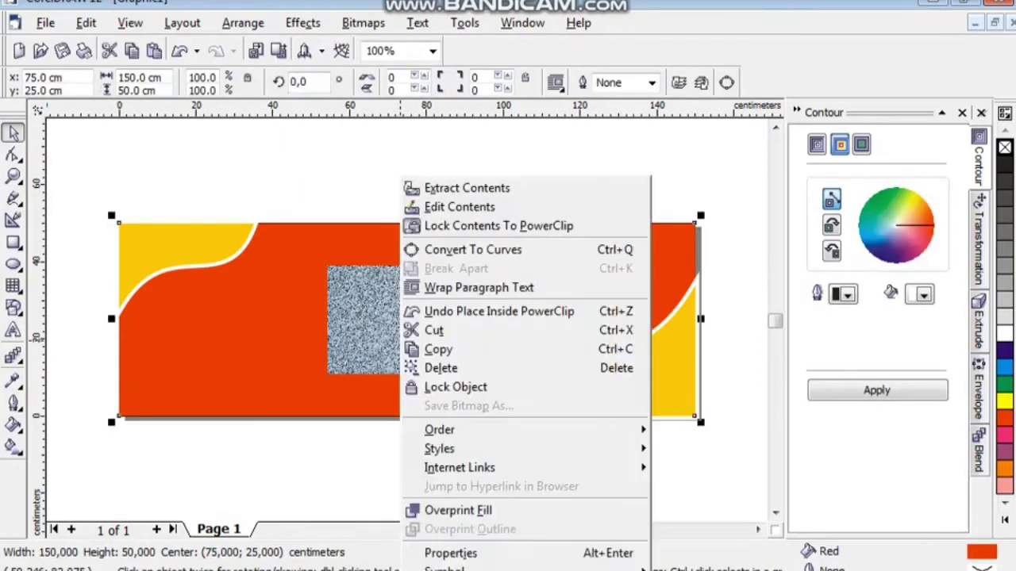
{"action": "left_click", "coordinate": [412, 207]}
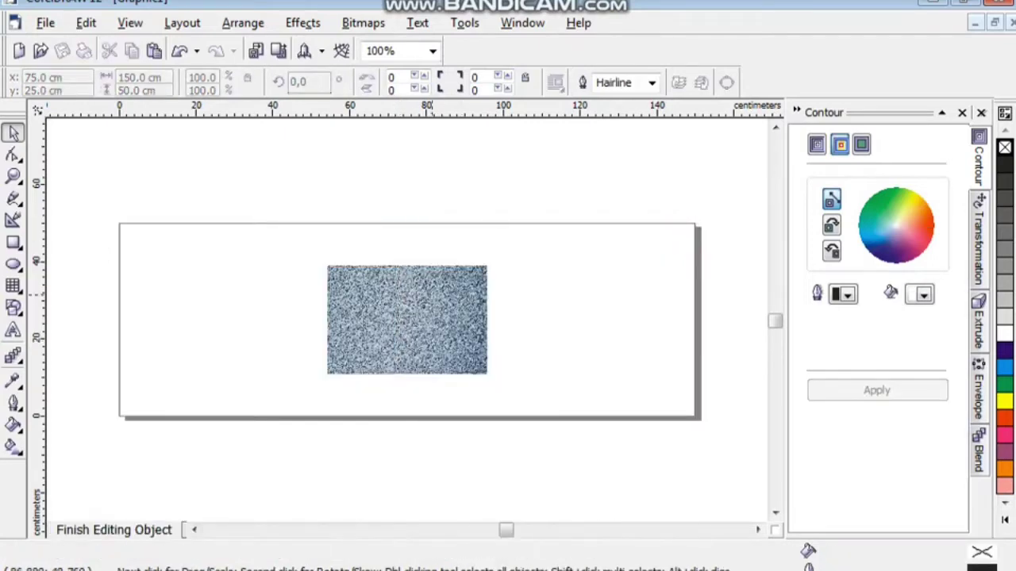
Resize the wall texture inside the PowerClip to 152 cm wide by 100 cm high.
{"action": "left_click", "coordinate": [432, 300]}
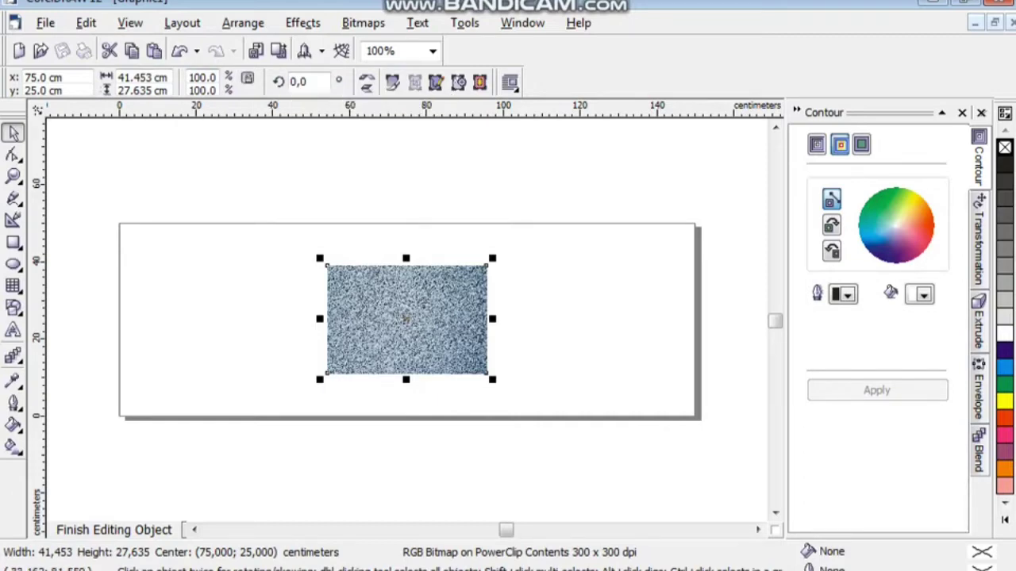
{"action": "left_click", "coordinate": [143, 77]}
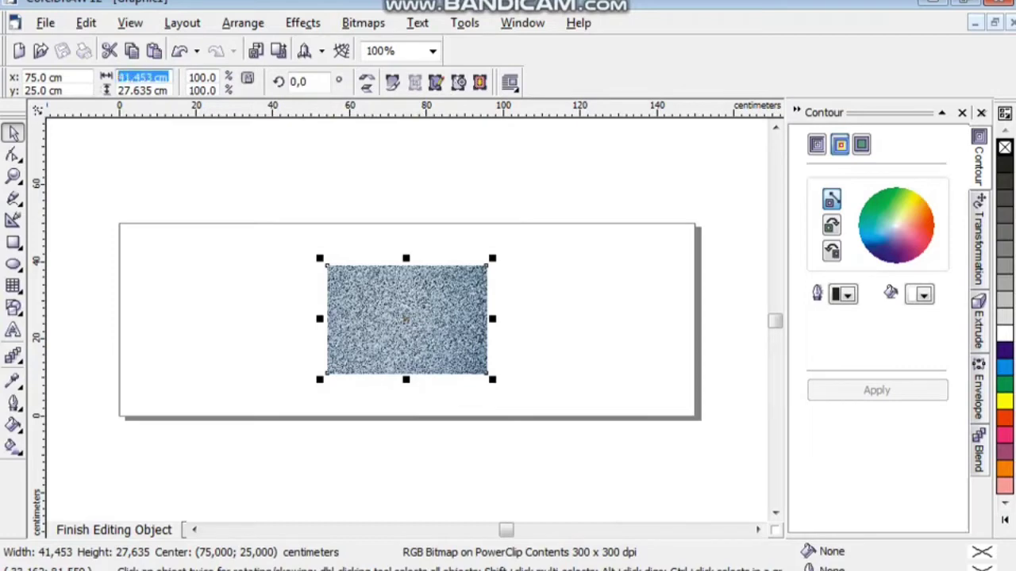
{"action": "type", "text": "152"}
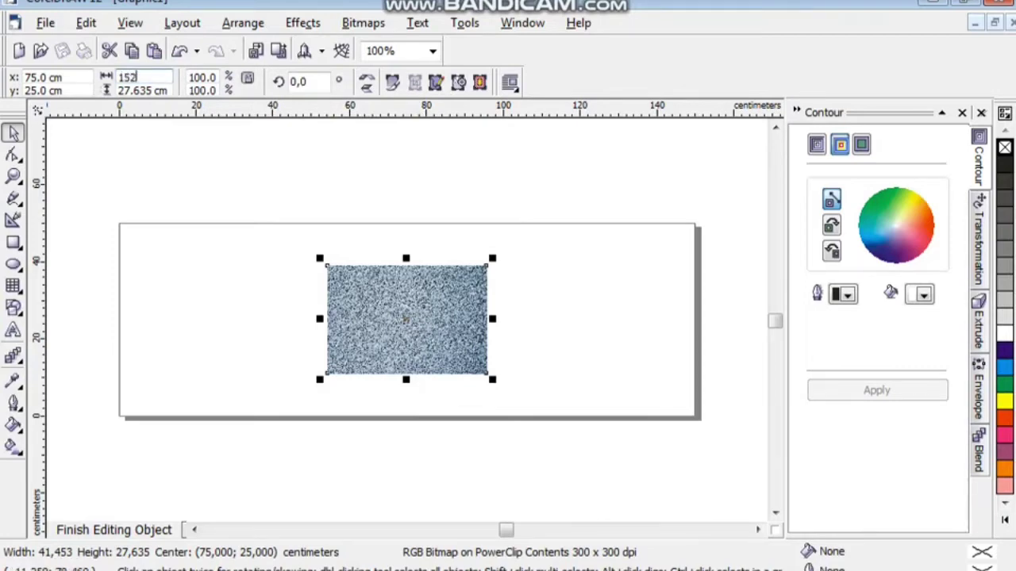
{"action": "key", "text": "Tab"}
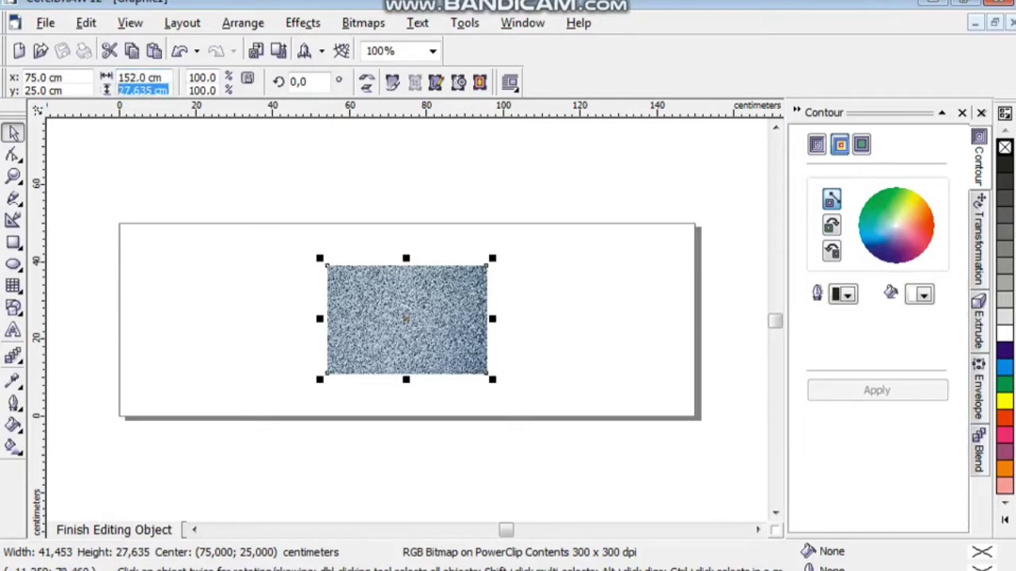
{"action": "type", "text": "10"}
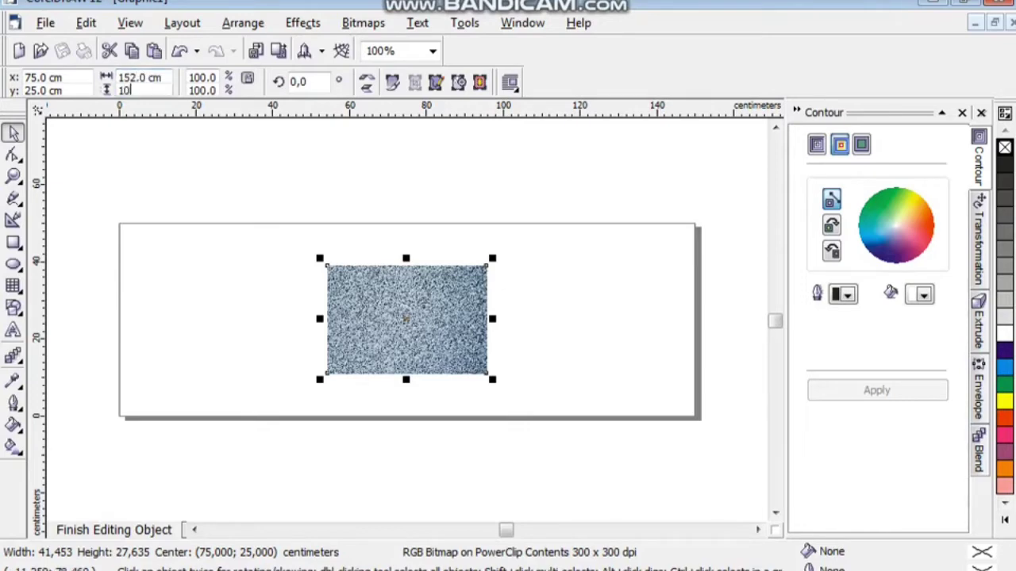
{"action": "type", "text": "0"}
{"action": "key", "text": "Return"}
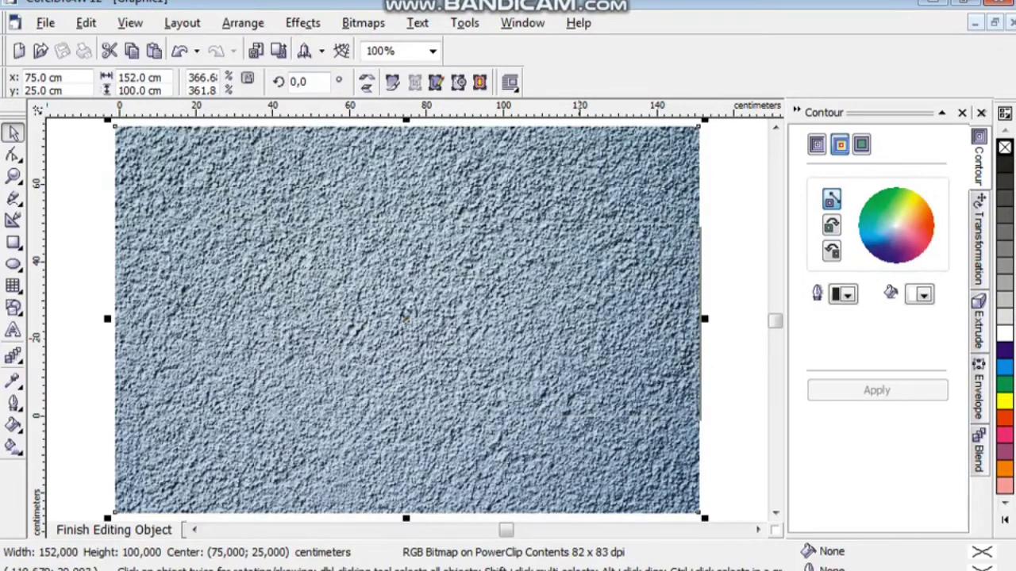
{"action": "scroll", "coordinate": [580, 340], "scroll_direction": "down", "scroll_amount": 3}
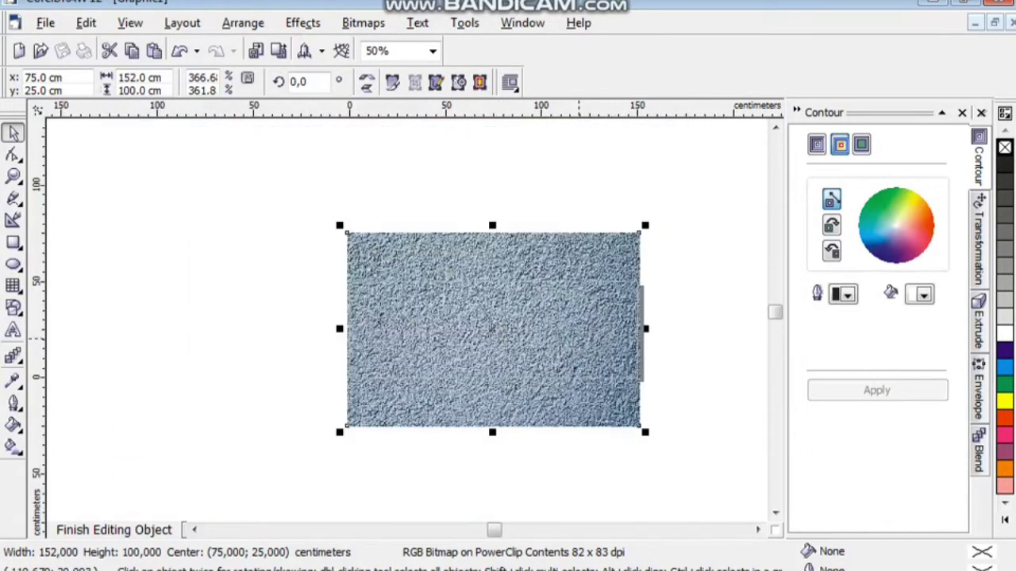
{"action": "left_click_drag", "start_coordinate": [529, 318], "coordinate": [194, 279]}
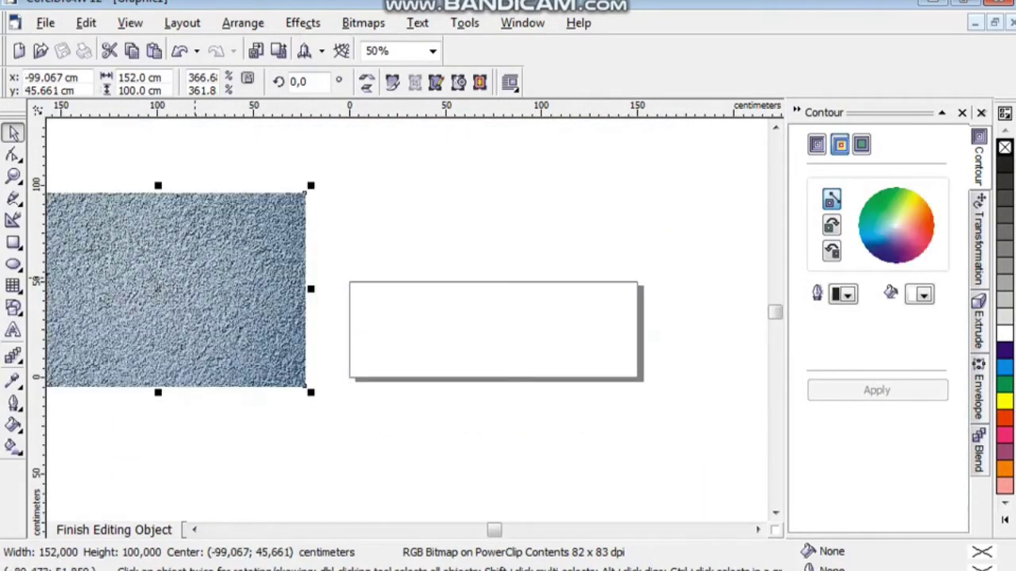
{"action": "key", "text": "ctrl+z"}
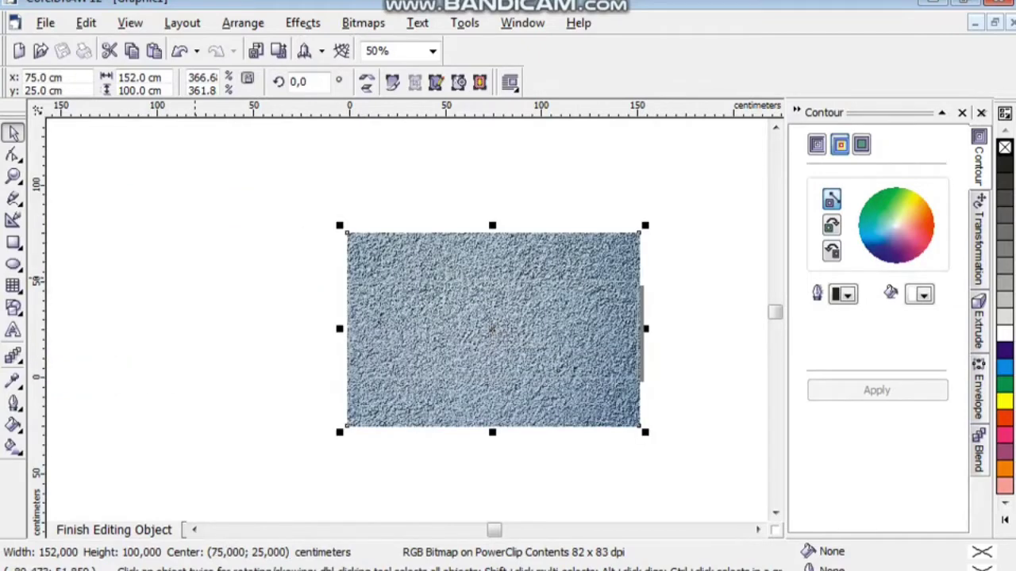
{"action": "scroll", "coordinate": [578, 339], "scroll_direction": "up", "scroll_amount": 3}
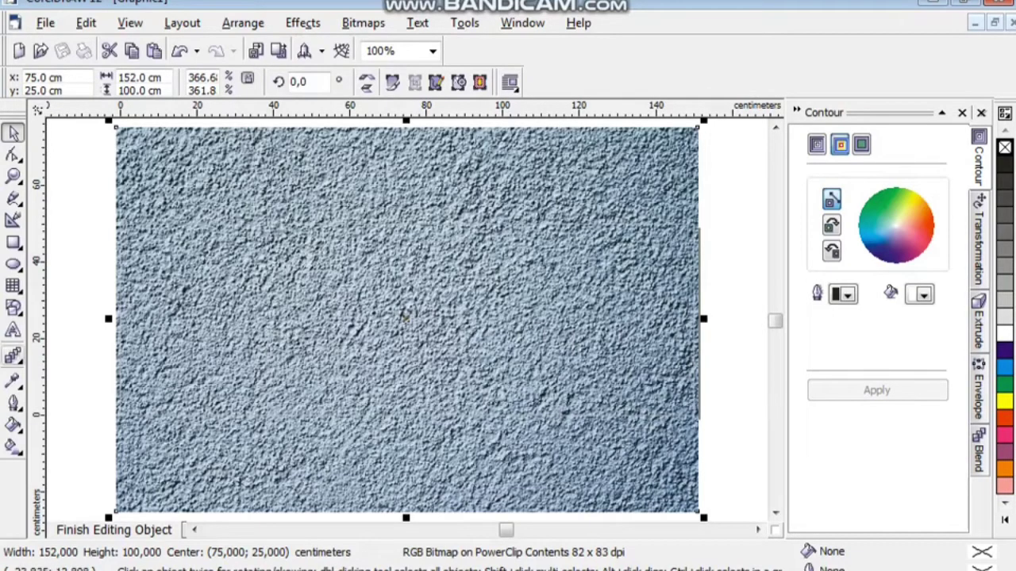
{"action": "left_click", "coordinate": [13, 356]}
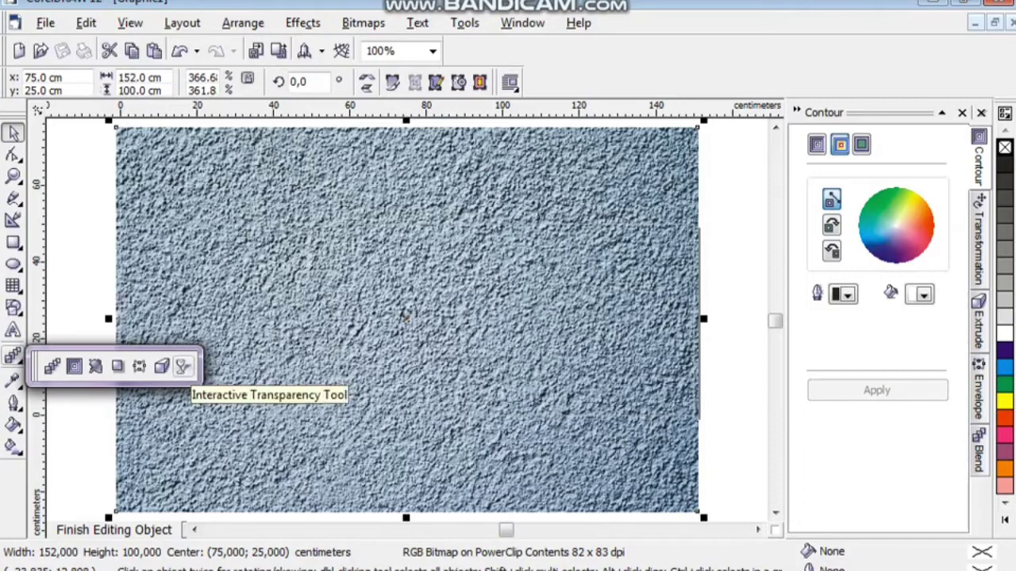
Give the wall texture a Uniform transparency in Subtract mode, then finish editing the PowerClip.
{"action": "left_click", "coordinate": [183, 366]}
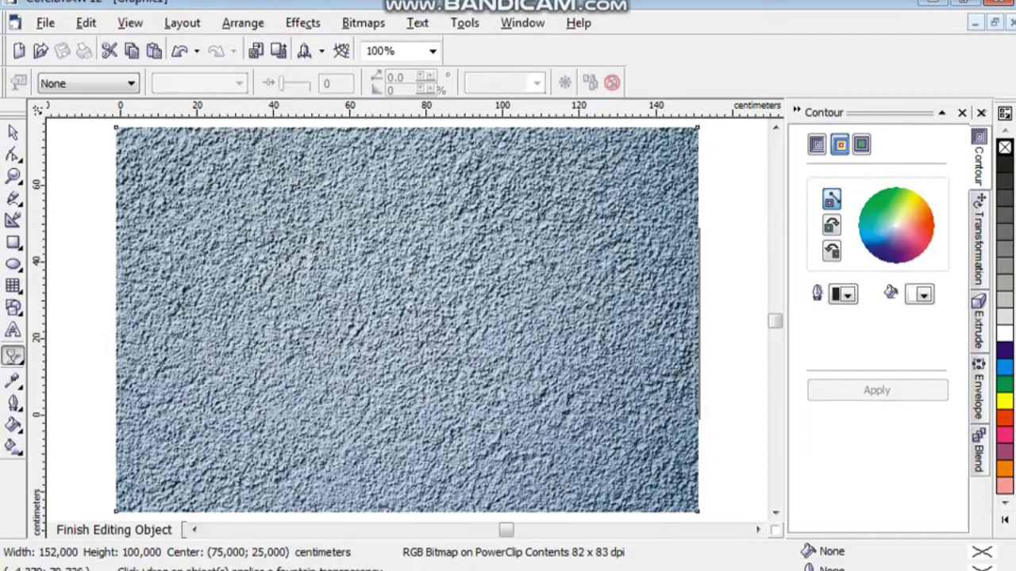
{"action": "left_click", "coordinate": [131, 84]}
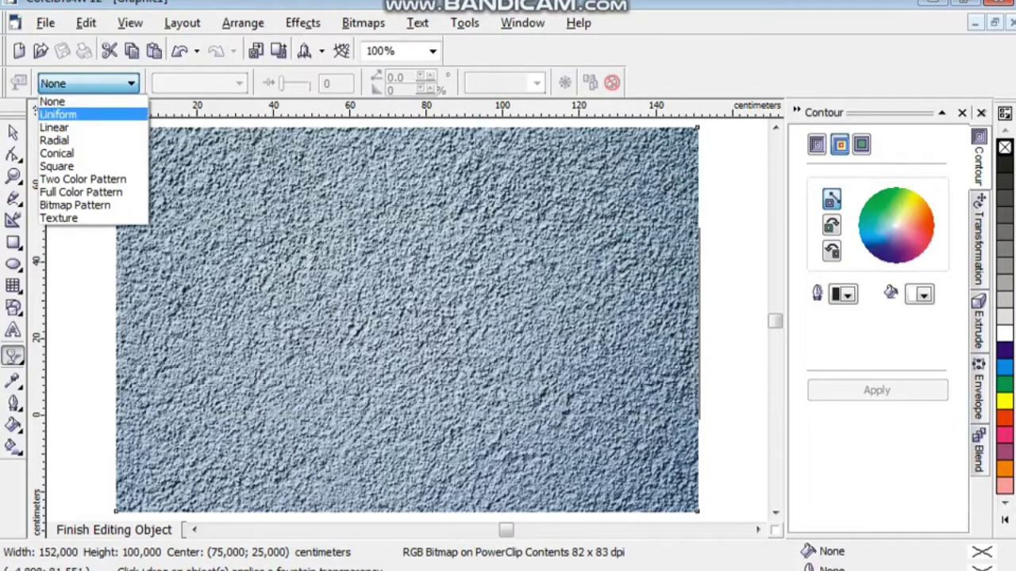
{"action": "left_click", "coordinate": [58, 114]}
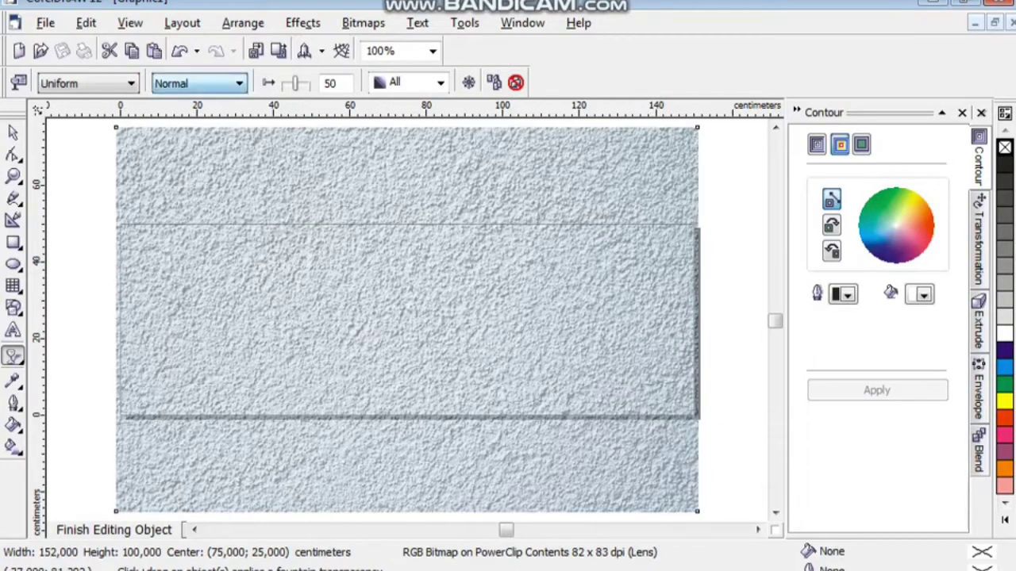
{"action": "left_click", "coordinate": [198, 83]}
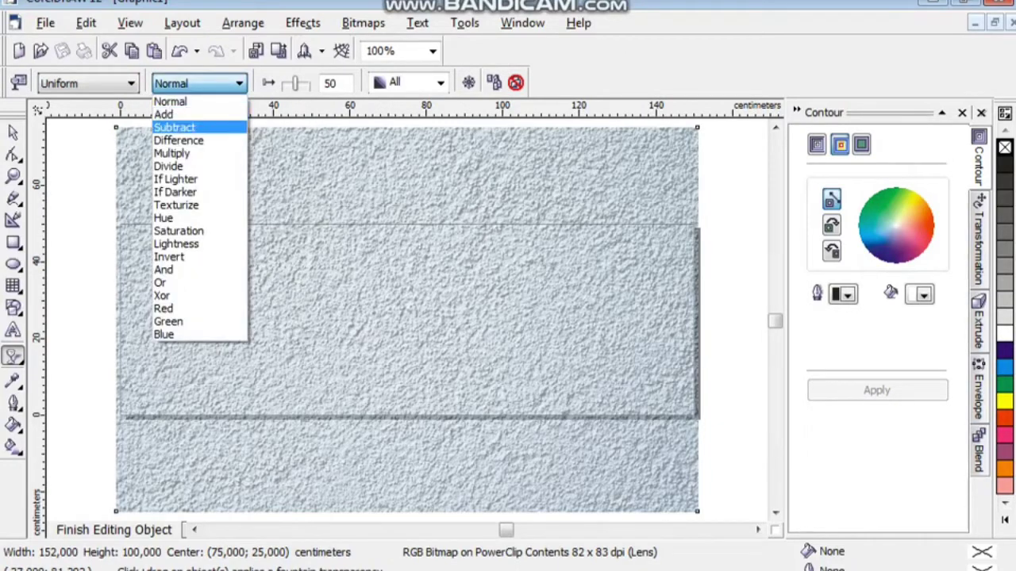
{"action": "key", "text": "Return"}
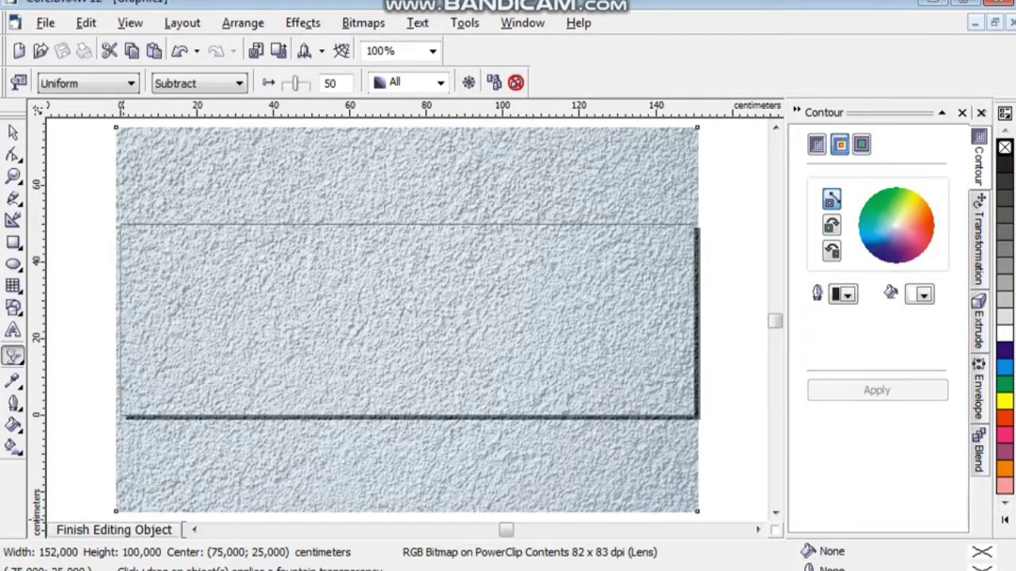
{"action": "left_click", "coordinate": [114, 529]}
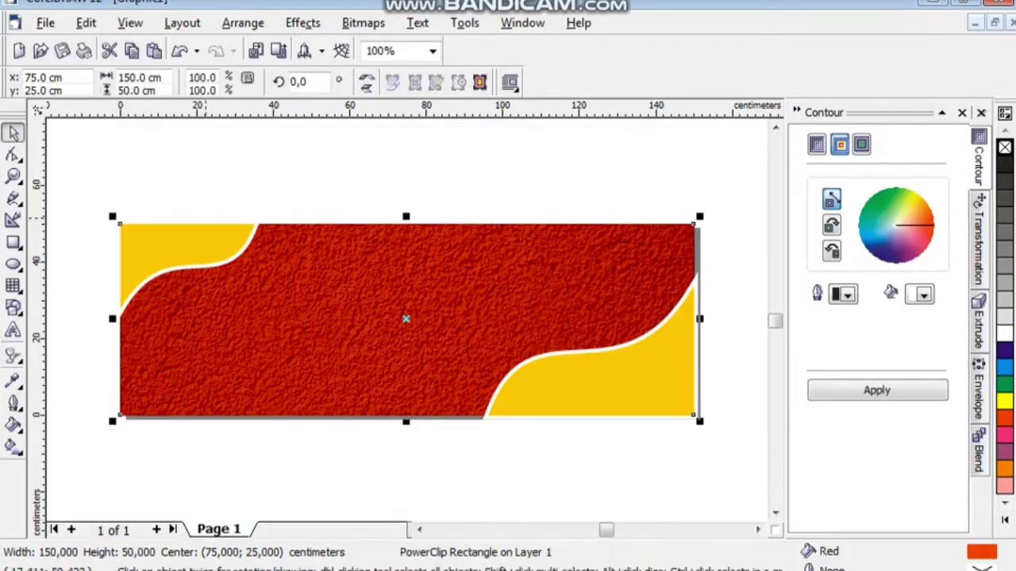
Cut the top-left yellow swoosh and paste it into the banner's PowerClip contents.
{"action": "key", "text": "Escape"}
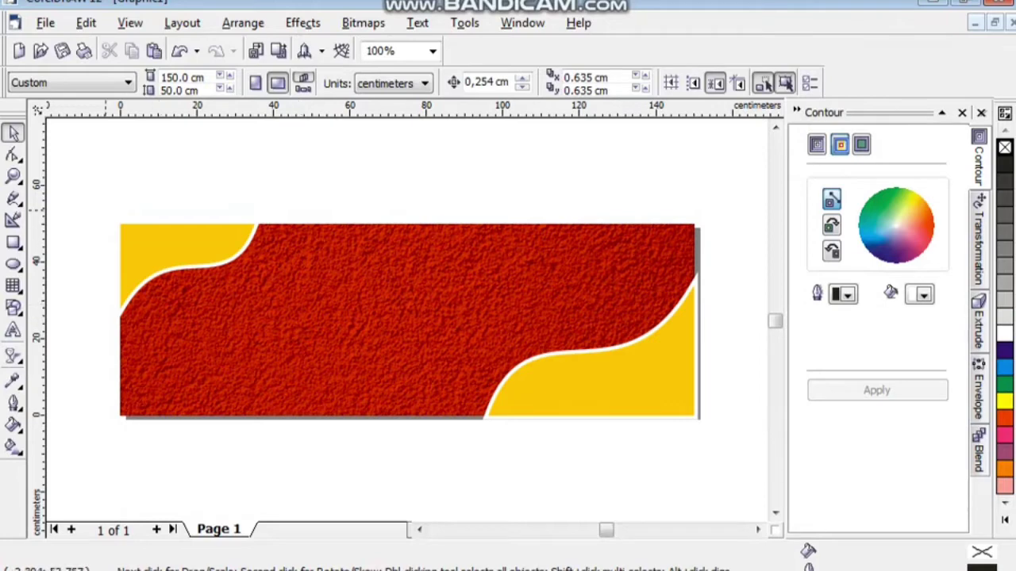
{"action": "left_click_drag", "start_coordinate": [93, 166], "coordinate": [331, 381]}
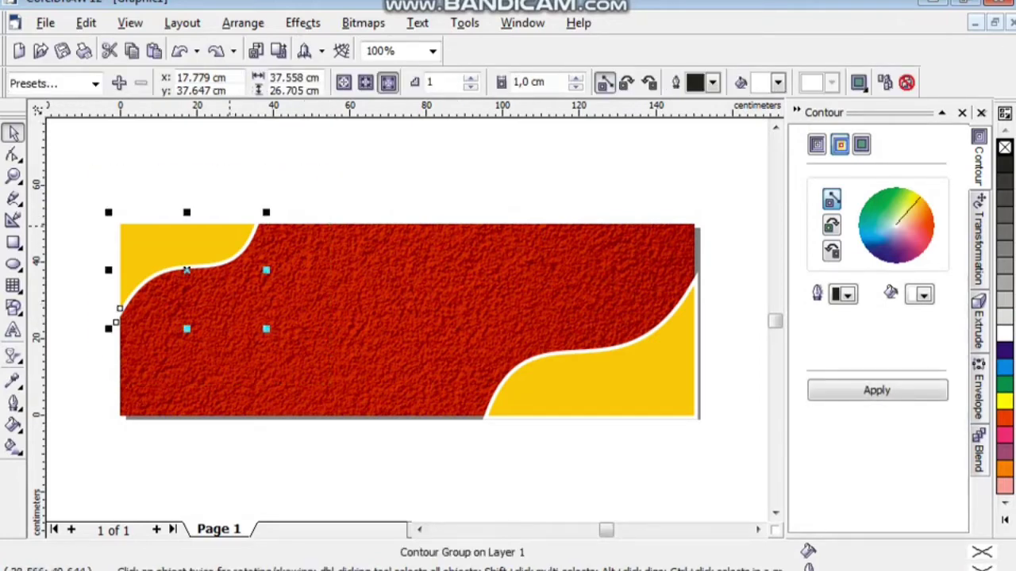
{"action": "right_click", "coordinate": [228, 225]}
{"action": "left_click", "coordinate": [241, 314]}
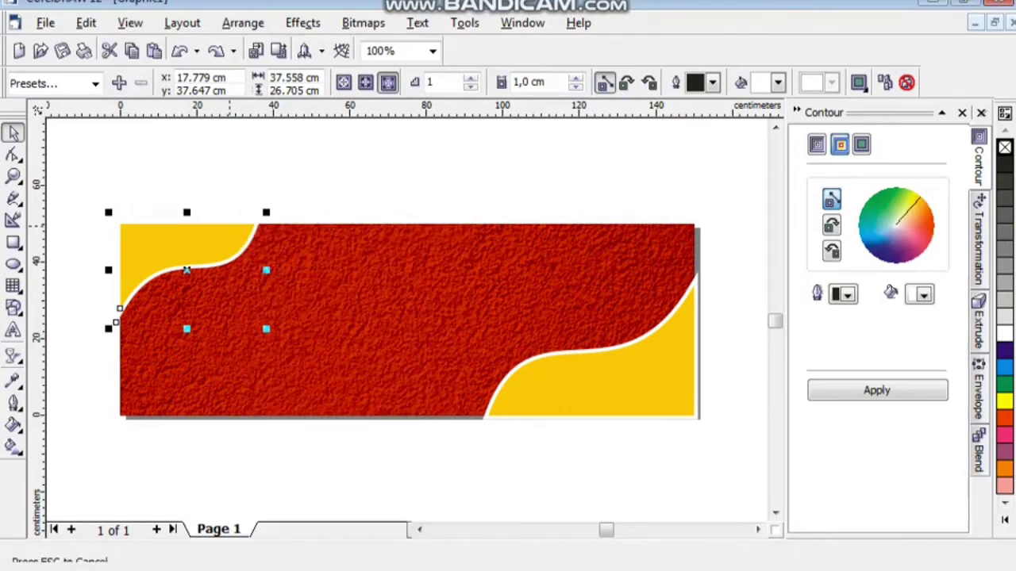
{"action": "left_click", "coordinate": [405, 319]}
{"action": "right_click", "coordinate": [406, 319]}
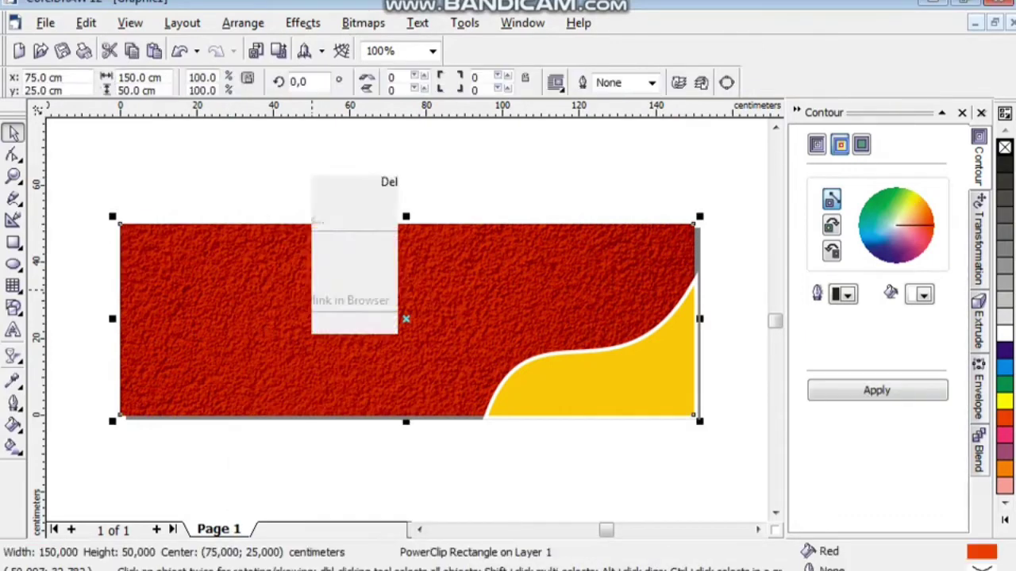
{"action": "left_click", "coordinate": [370, 206]}
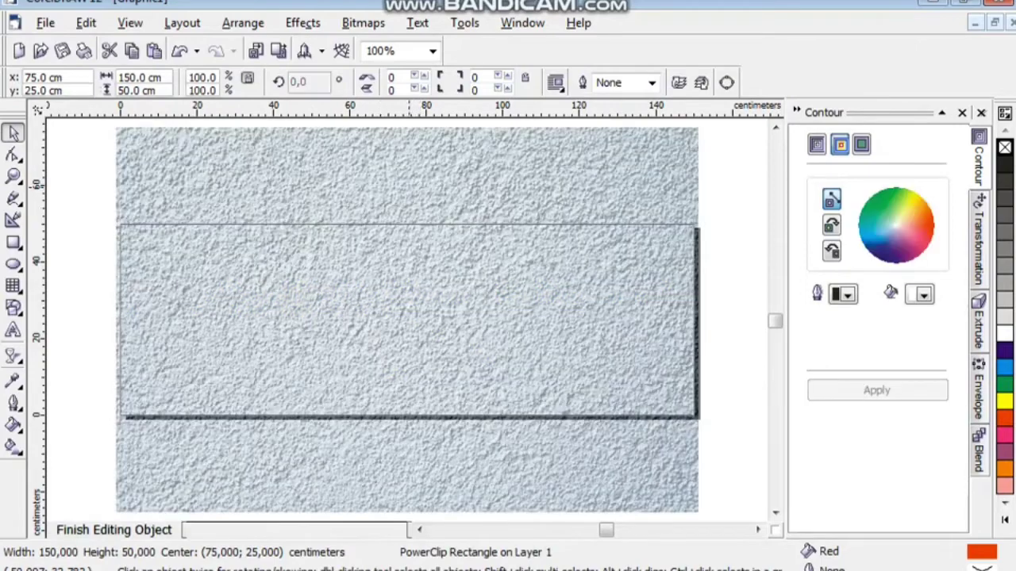
{"action": "right_click", "coordinate": [80, 190]}
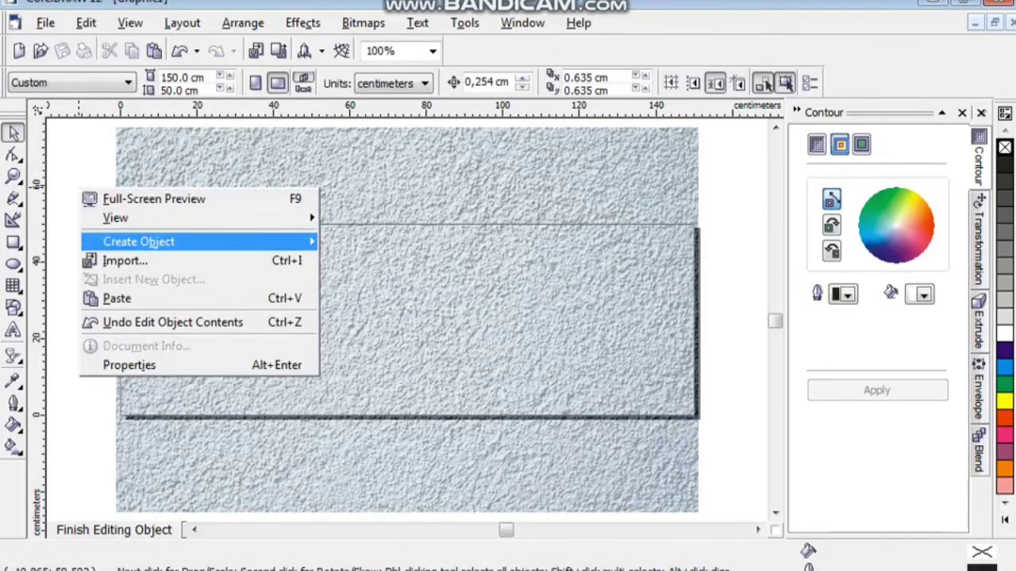
{"action": "left_click", "coordinate": [119, 299]}
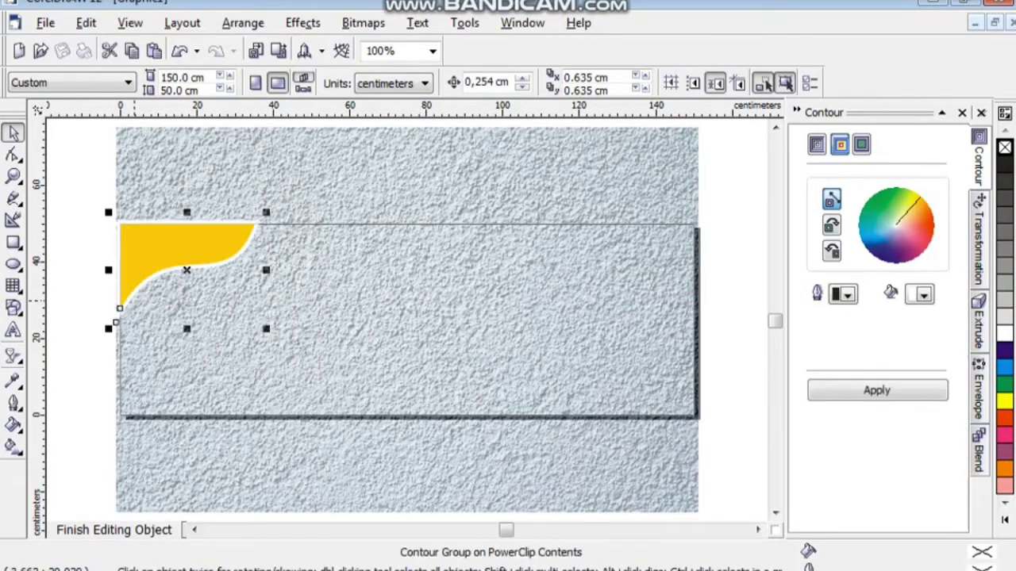
{"action": "left_click", "coordinate": [114, 530]}
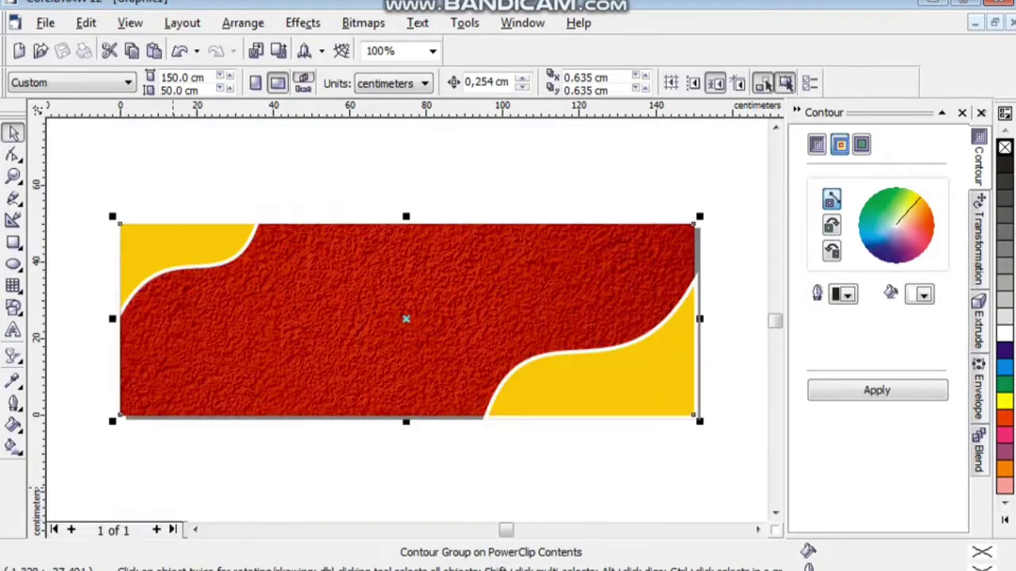
Cut the bottom-right yellow swoosh and paste it into the banner's PowerClip contents too.
{"action": "left_click", "coordinate": [739, 466]}
{"action": "left_click_drag", "start_coordinate": [739, 466], "coordinate": [400, 200]}
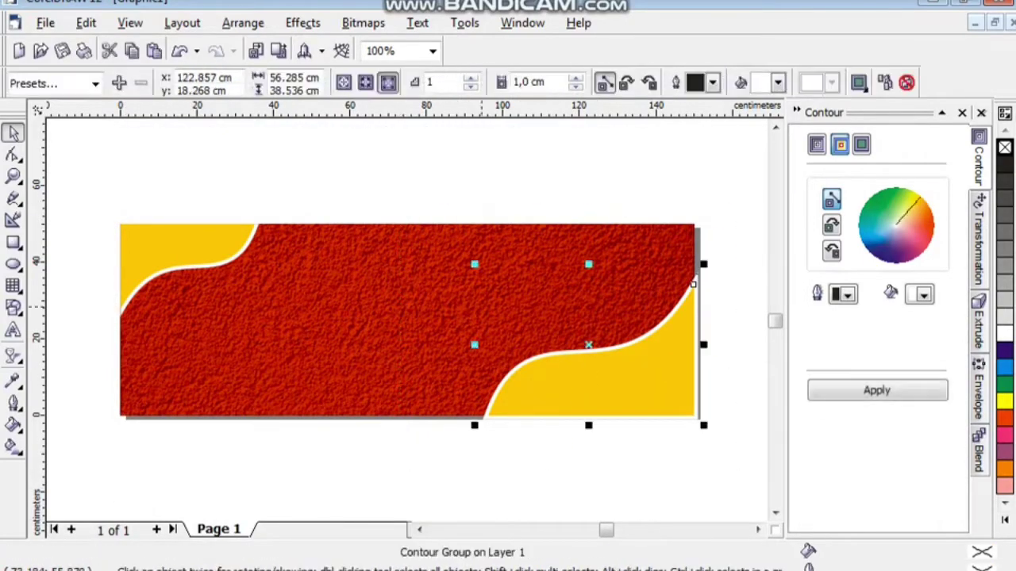
{"action": "right_click", "coordinate": [535, 358]}
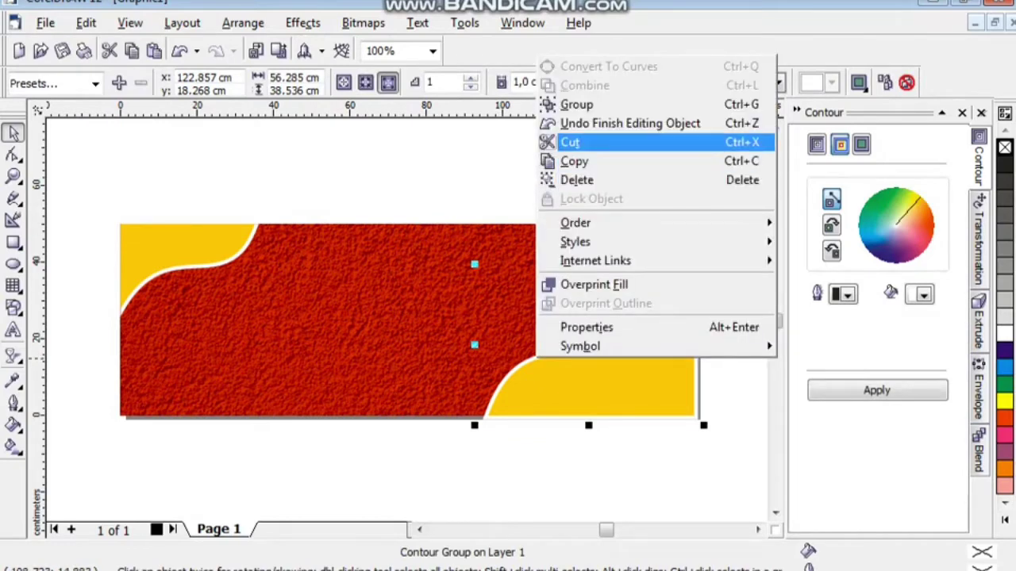
{"action": "left_click", "coordinate": [570, 142]}
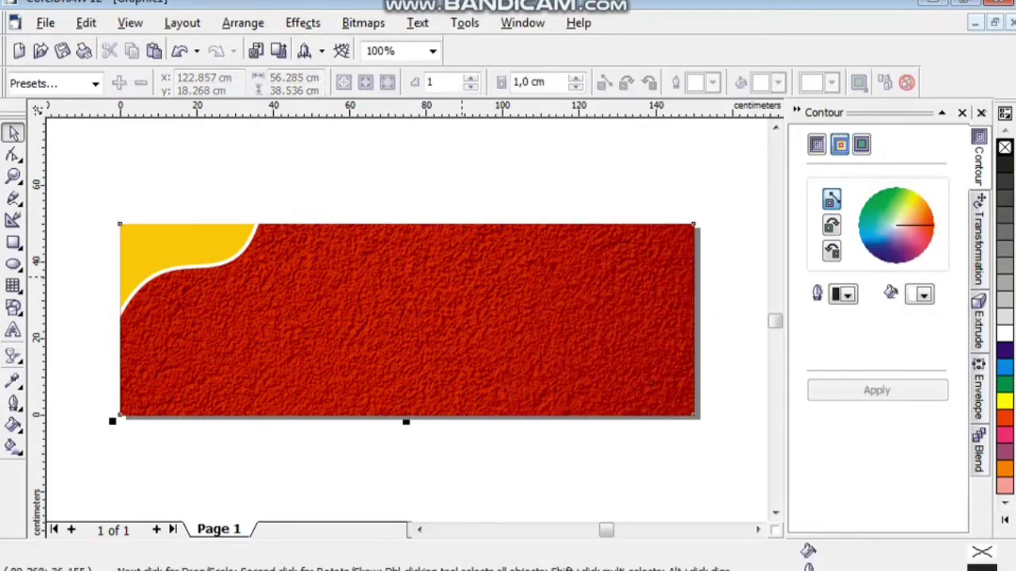
{"action": "left_click", "coordinate": [463, 178]}
{"action": "right_click", "coordinate": [463, 178]}
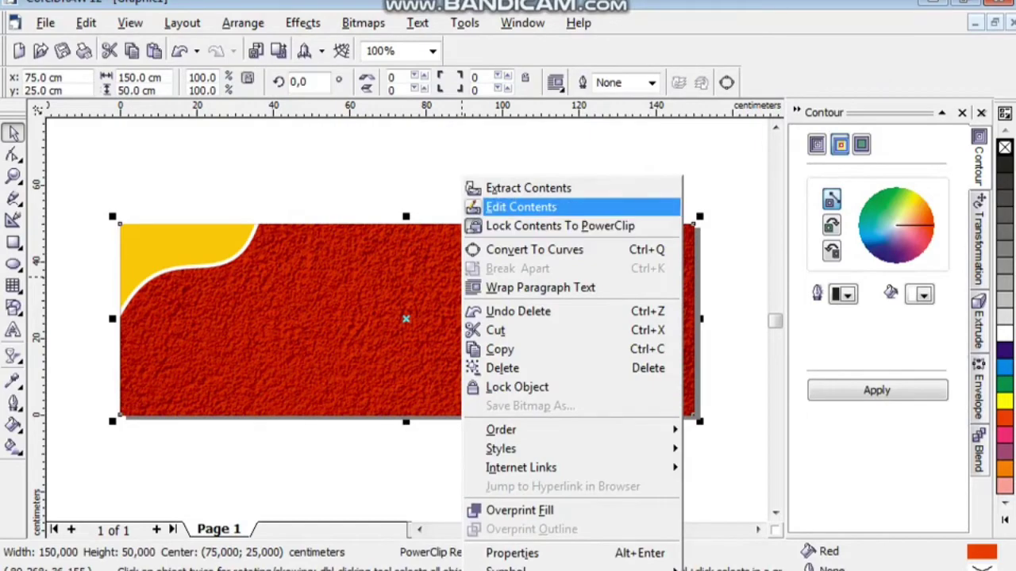
{"action": "left_click", "coordinate": [521, 207]}
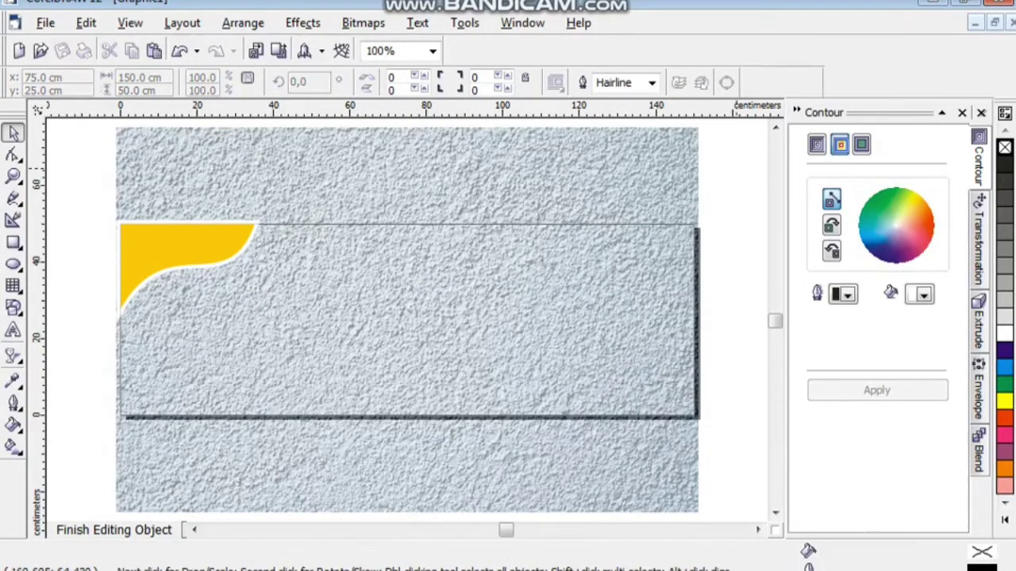
{"action": "right_click", "coordinate": [739, 169]}
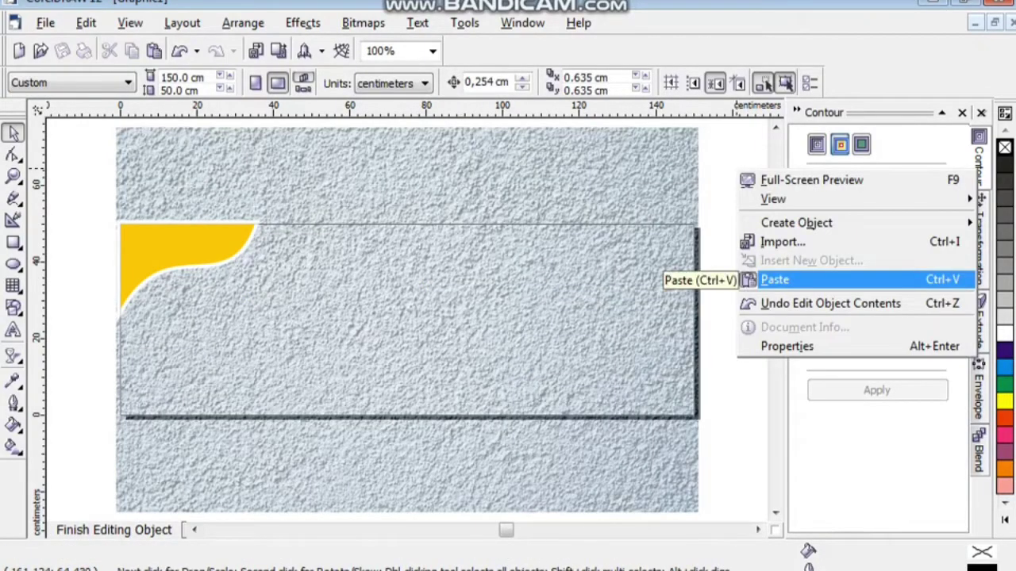
{"action": "left_click", "coordinate": [754, 279]}
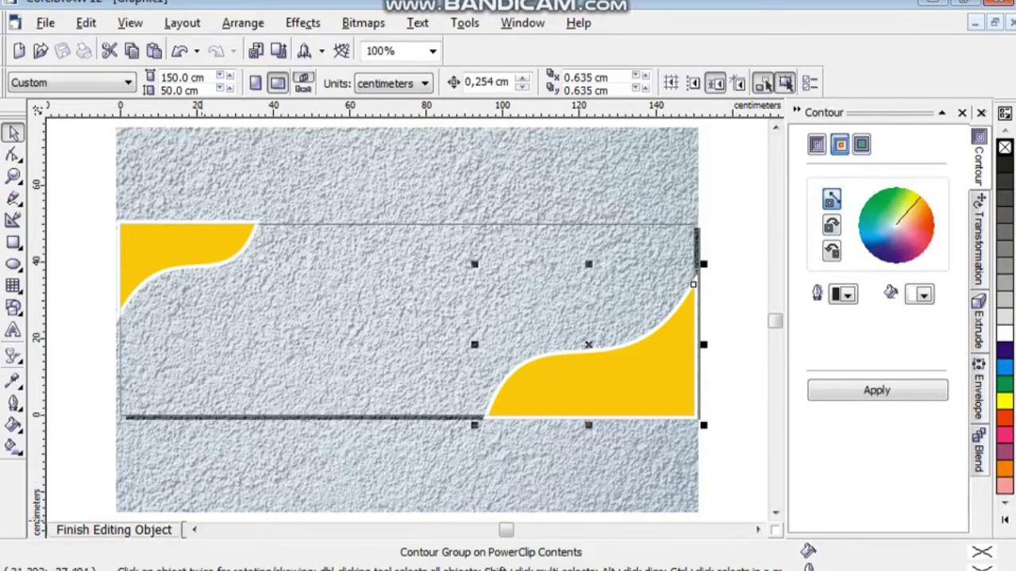
{"action": "left_click", "coordinate": [113, 530]}
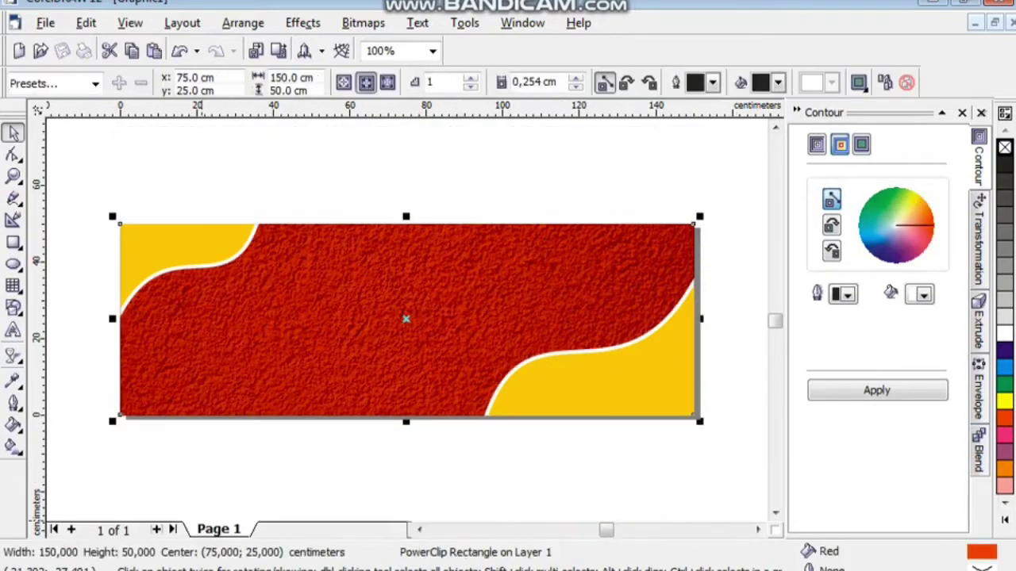
{"action": "key", "text": "F5"}
{"action": "scroll", "coordinate": [407, 320], "scroll_direction": "up", "scroll_amount": 1}
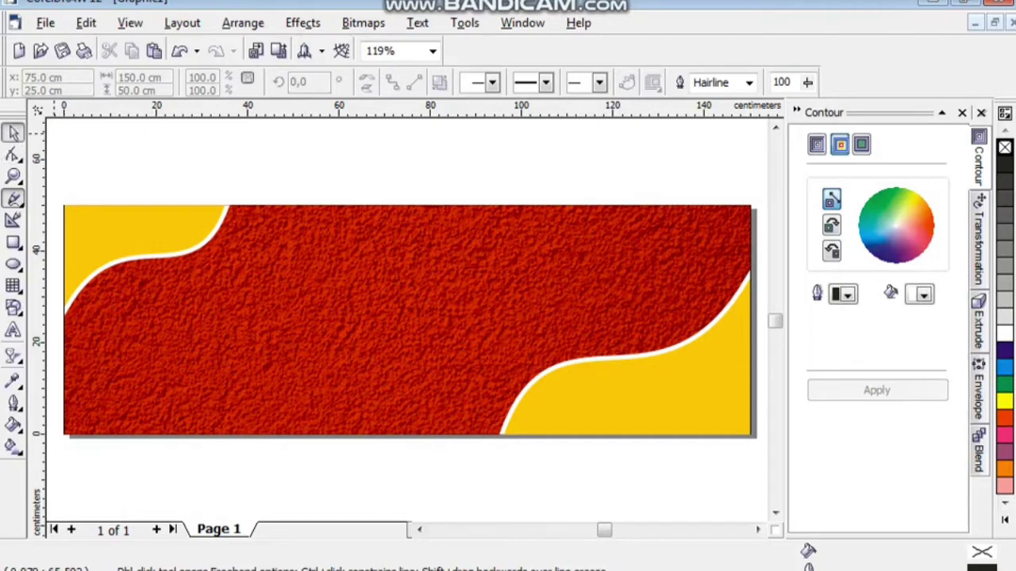
{"action": "left_click", "coordinate": [13, 131]}
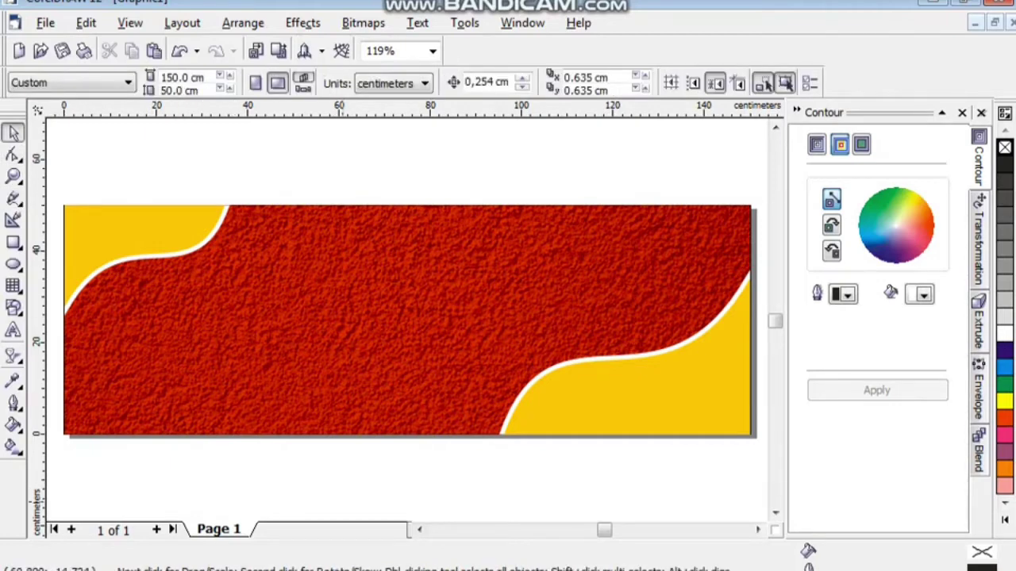
Drag the kisspng seafood dish photo from the GAMBAR folder into the CorelDRAW banner.
{"action": "mouse_move", "coordinate": [641, 559]}
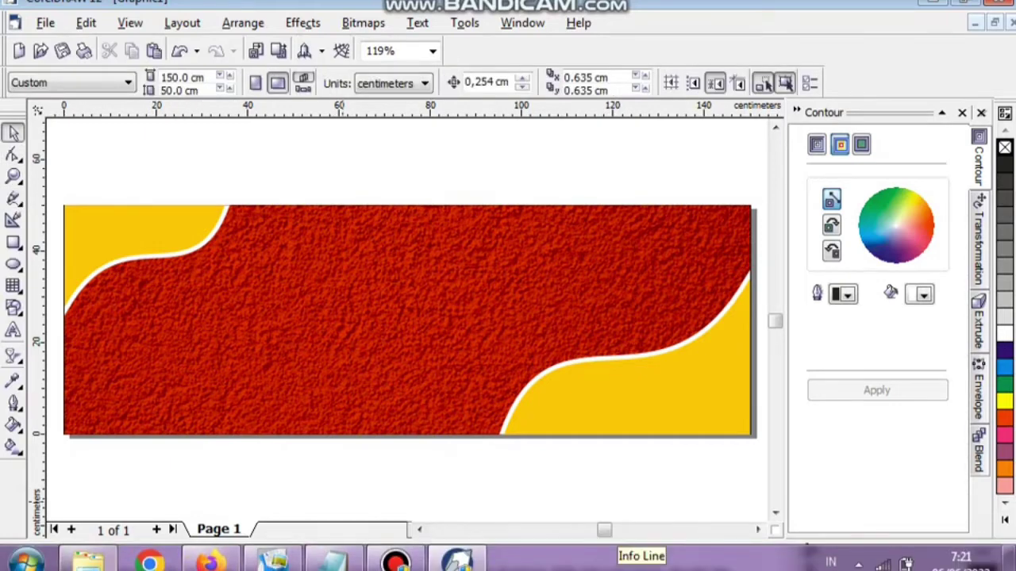
{"action": "left_click", "coordinate": [89, 562]}
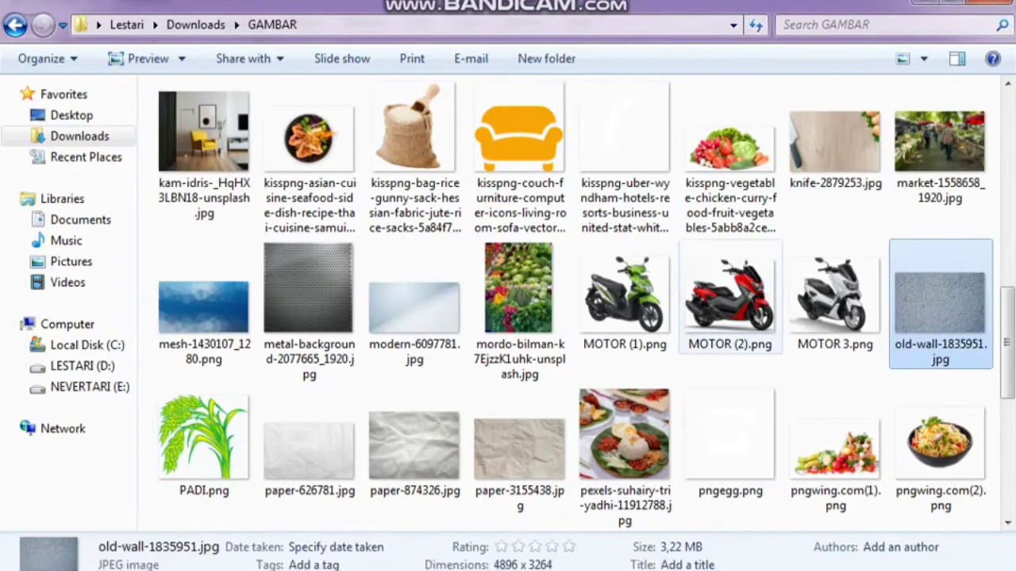
{"action": "scroll", "coordinate": [587, 303], "scroll_direction": "up", "scroll_amount": 1}
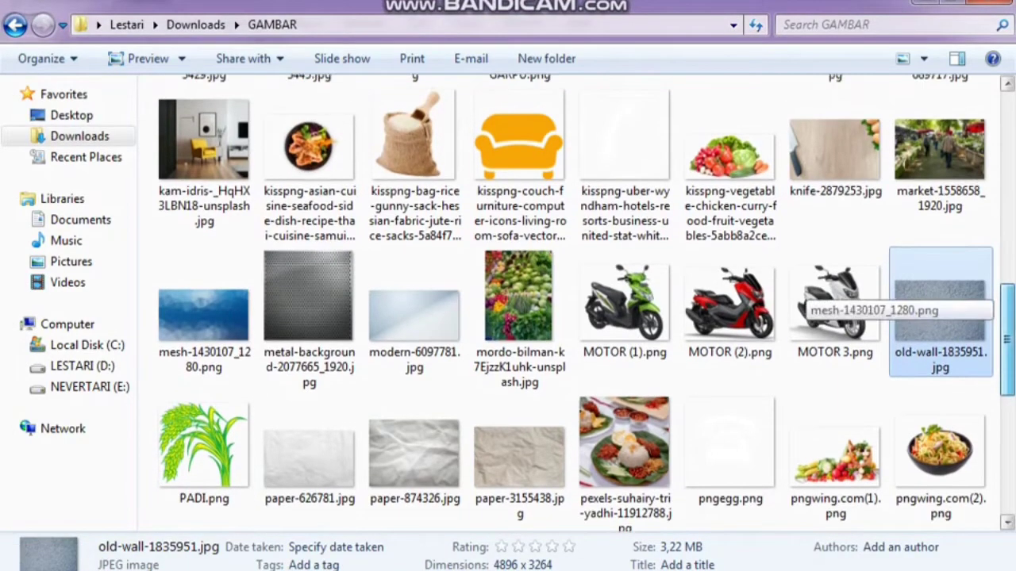
{"action": "left_click", "coordinate": [310, 171]}
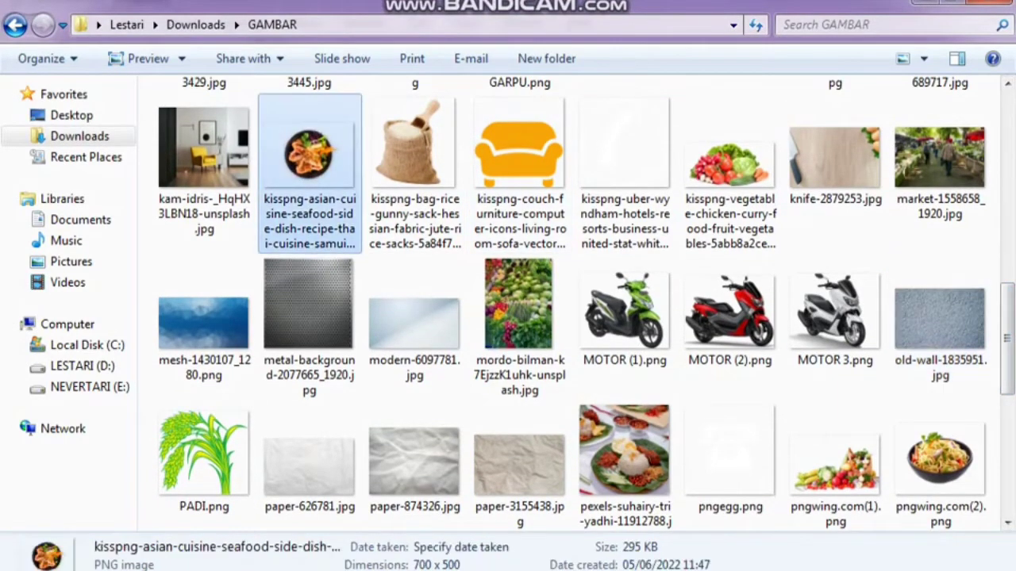
{"action": "left_click_drag", "start_coordinate": [310, 171], "coordinate": [408, 282]}
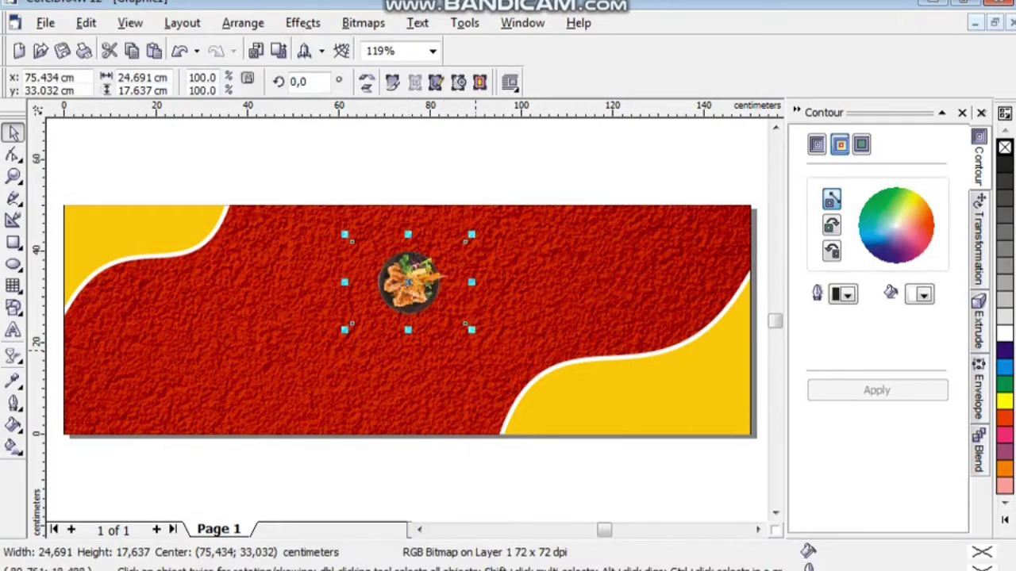
Scale the seafood plate photo to about 70 × 50 cm and place it over the right yellow curve.
{"action": "mouse_move", "coordinate": [472, 329]}
{"action": "left_mouse_down"}
{"action": "mouse_move", "coordinate": [574, 381]}
{"action": "mouse_move", "coordinate": [601, 429]}
{"action": "mouse_move", "coordinate": [649, 457]}
{"action": "left_mouse_up"}
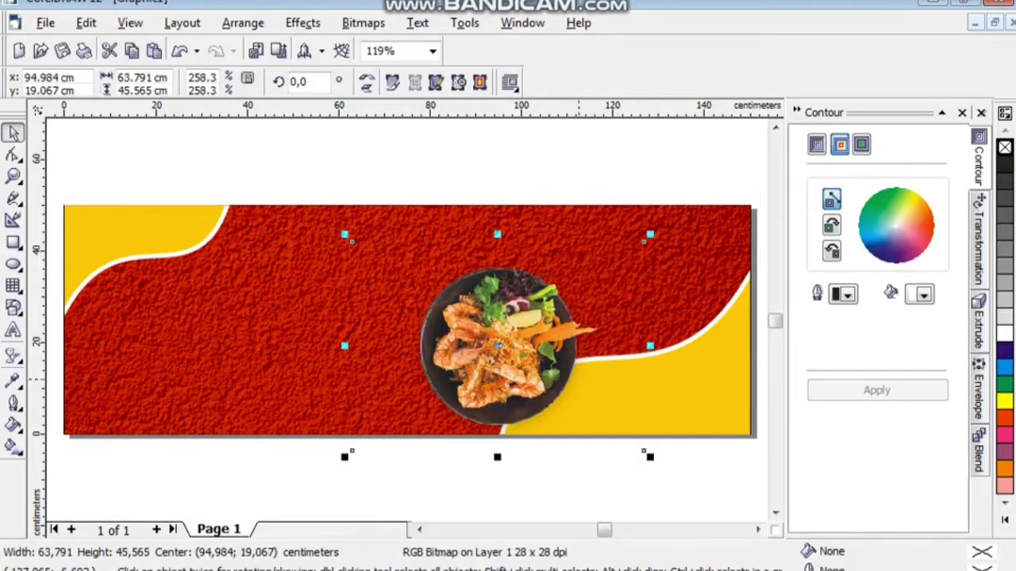
{"action": "left_click_drag", "start_coordinate": [501, 327], "coordinate": [576, 308]}
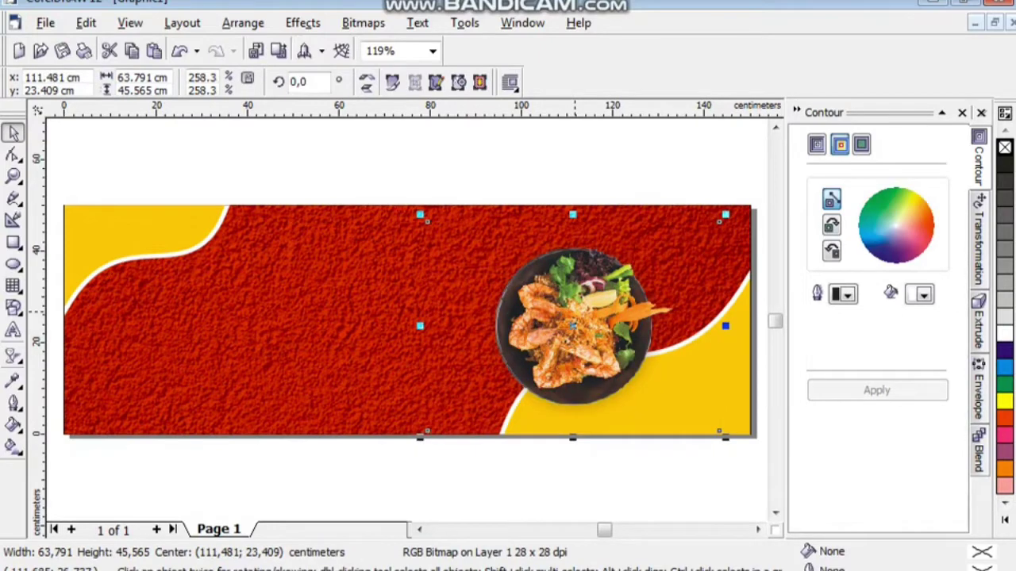
{"action": "key", "text": "Right"}
{"action": "key", "text": "Right"}
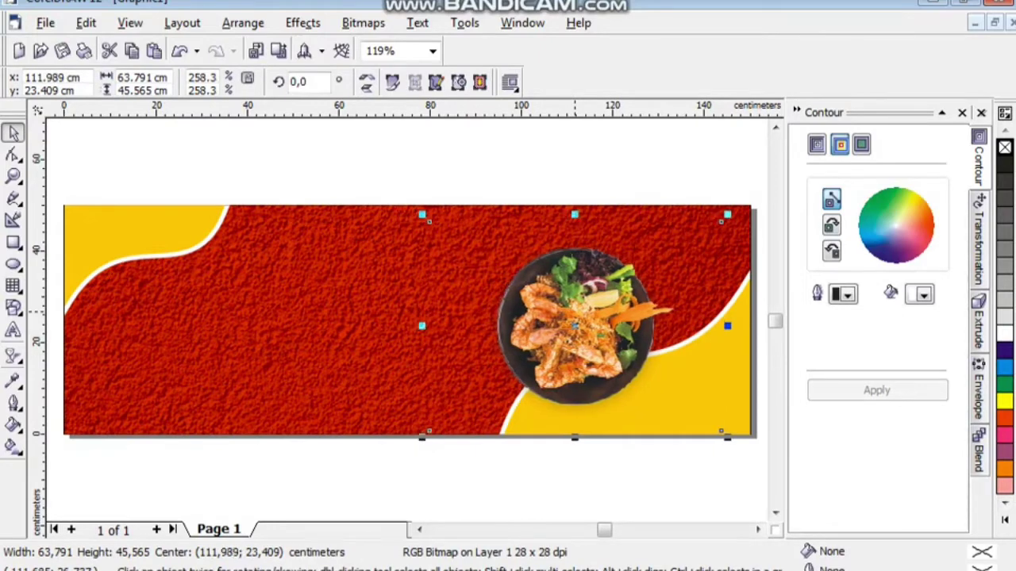
{"action": "key", "text": "Right"}
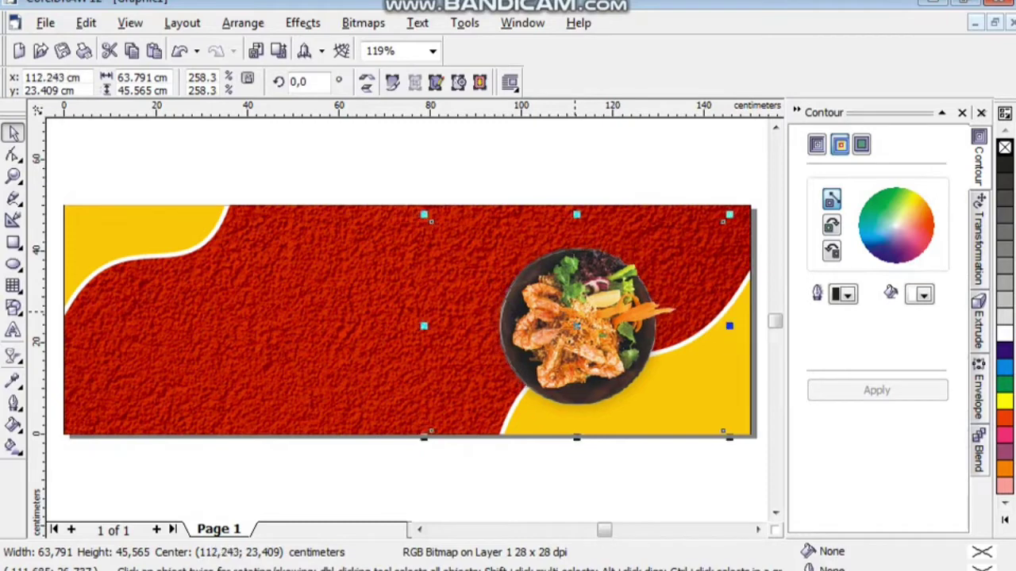
{"action": "key", "text": "Right"}
{"action": "key", "text": "Right"}
{"action": "key", "text": "Right"}
{"action": "key", "text": "Right"}
{"action": "key", "text": "Right"}
{"action": "key", "text": "Right"}
{"action": "key", "text": "Right"}
{"action": "key", "text": "Right"}
{"action": "key", "text": "Right"}
{"action": "key", "text": "Right"}
{"action": "key", "text": "Right"}
{"action": "key", "text": "Right"}
{"action": "key", "text": "Right"}
{"action": "key", "text": "Right"}
{"action": "key", "text": "Right"}
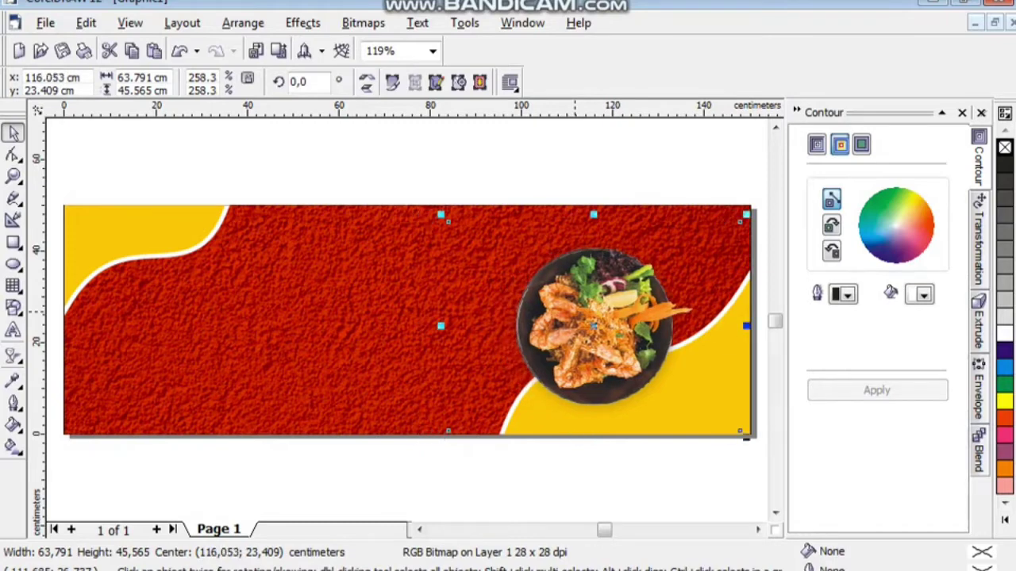
{"action": "key", "text": "Right"}
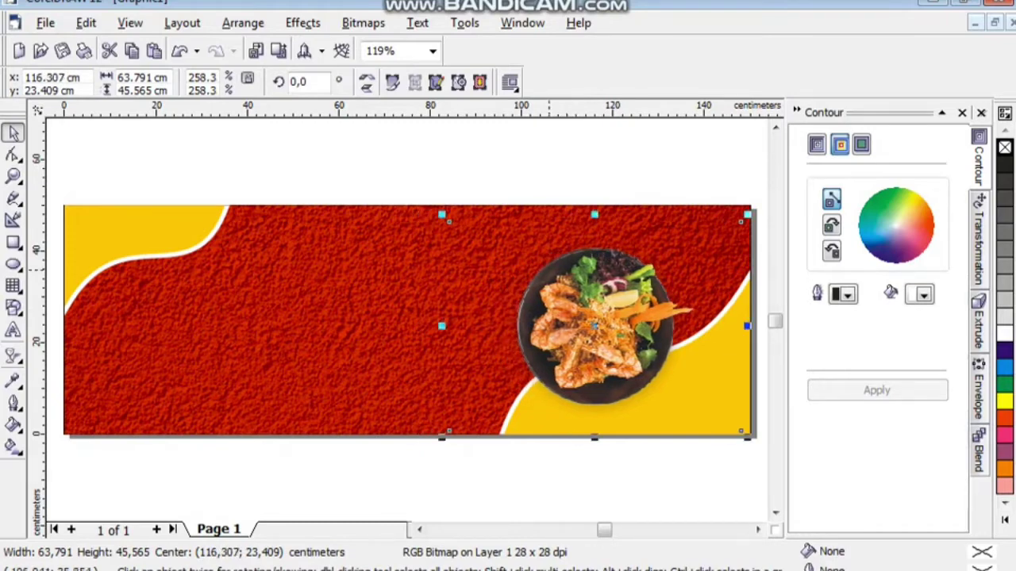
{"action": "left_click_drag", "start_coordinate": [747, 214], "coordinate": [757, 209]}
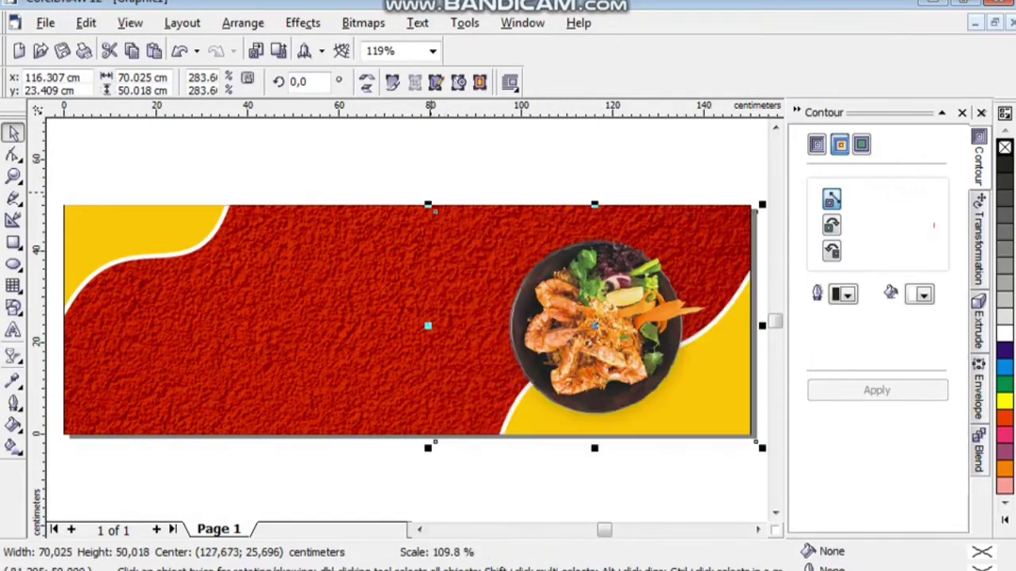
{"action": "key", "text": "Up"}
{"action": "key", "text": "Up"}
{"action": "key", "text": "Up"}
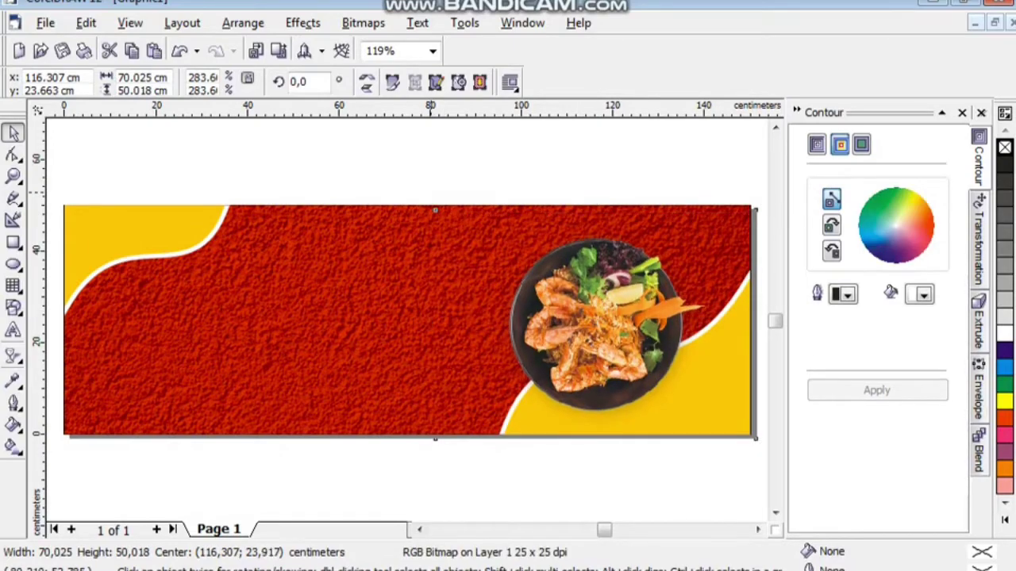
{"action": "key", "text": "Left"}
{"action": "key", "text": "Left"}
{"action": "key", "text": "Left"}
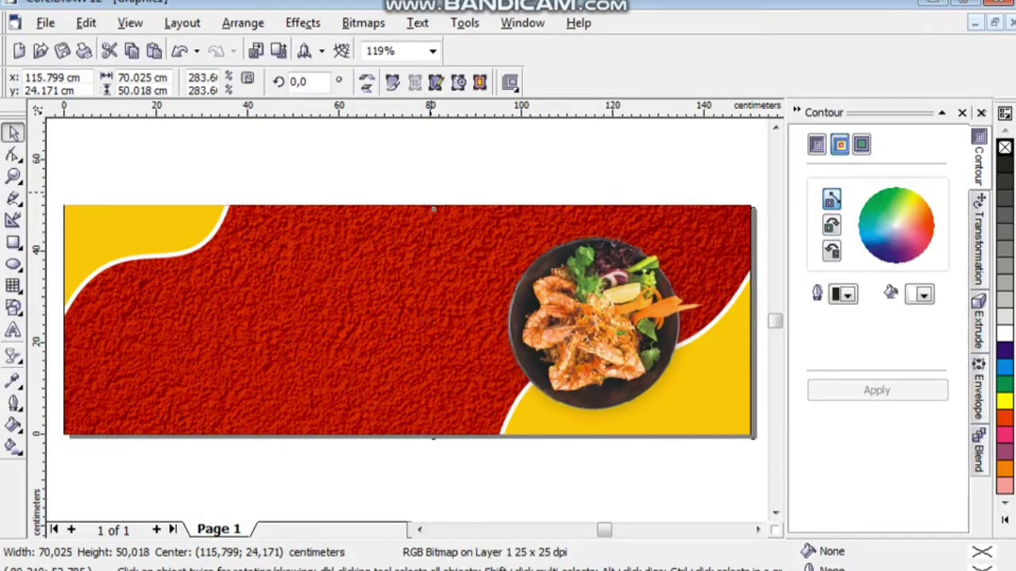
{"action": "key", "text": "Left"}
{"action": "key", "text": "Left"}
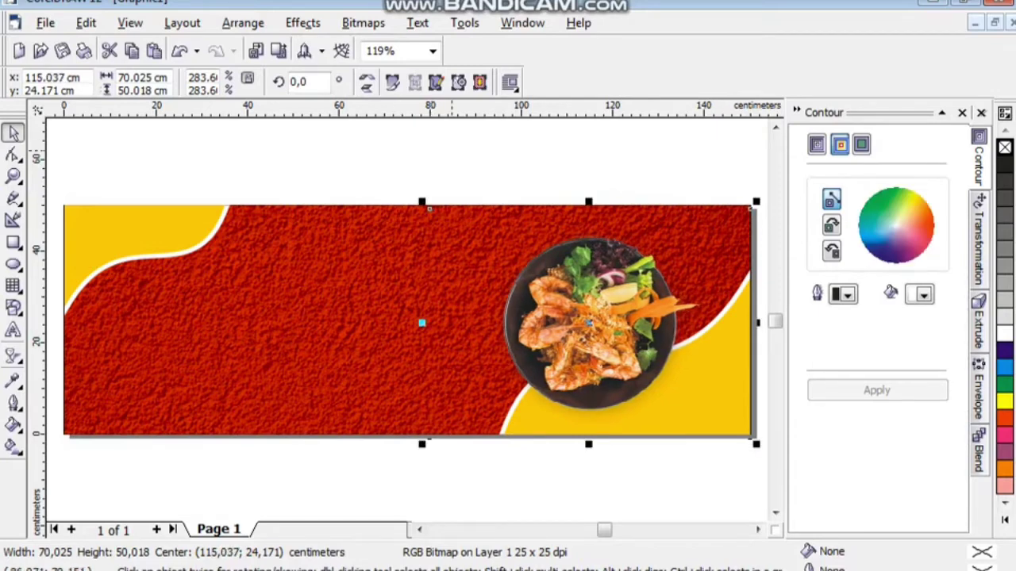
{"action": "key", "text": "Escape"}
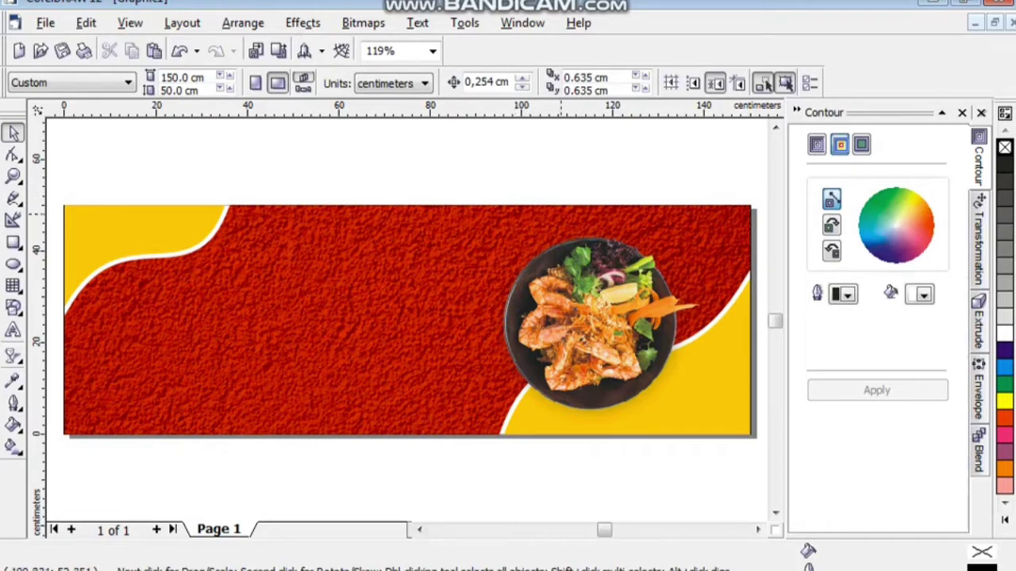
{"action": "left_click", "coordinate": [571, 298]}
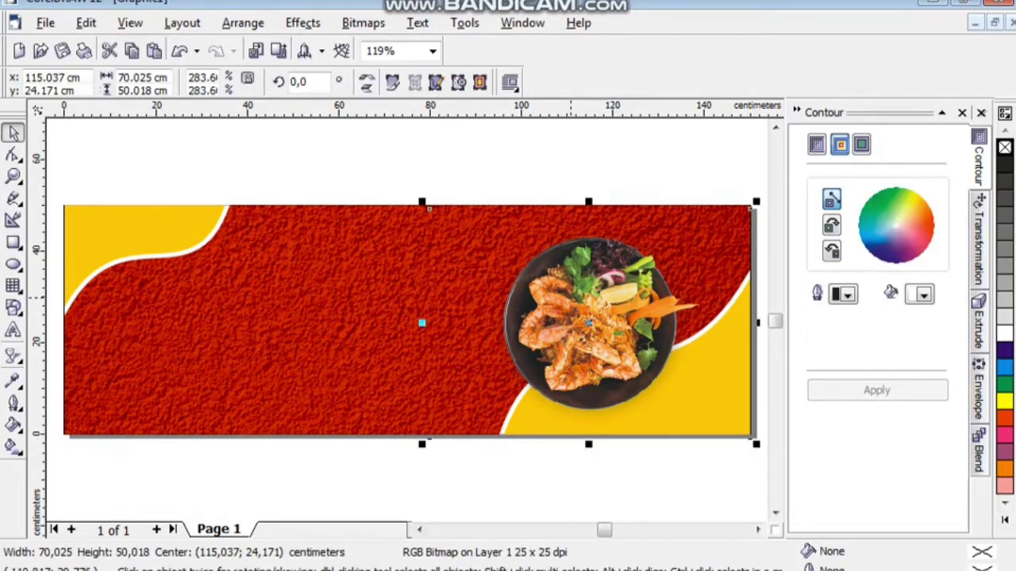
Cut the seafood plate photo and open the red banner's PowerClip contents for editing.
{"action": "right_click", "coordinate": [572, 292]}
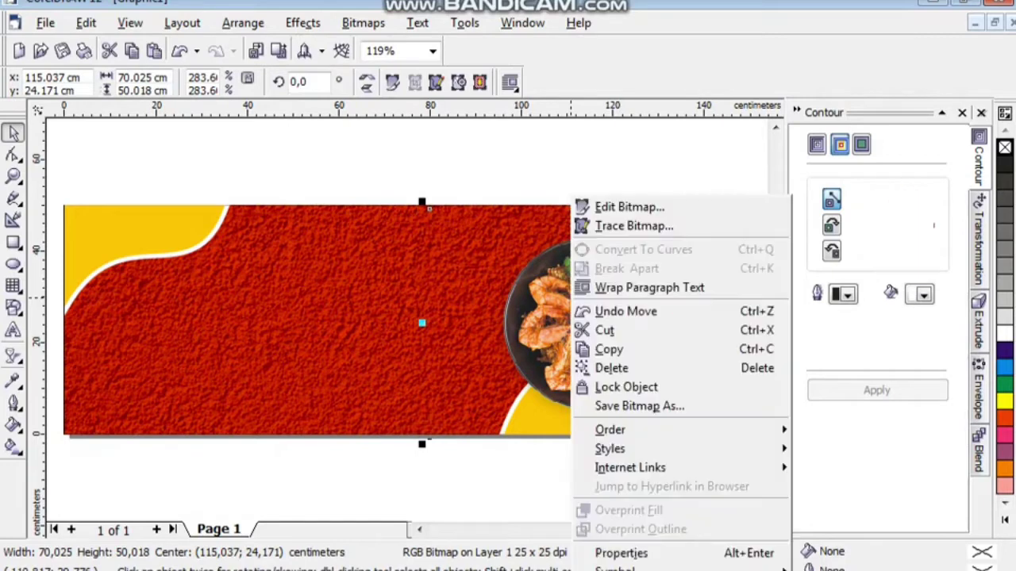
{"action": "left_click", "coordinate": [605, 330]}
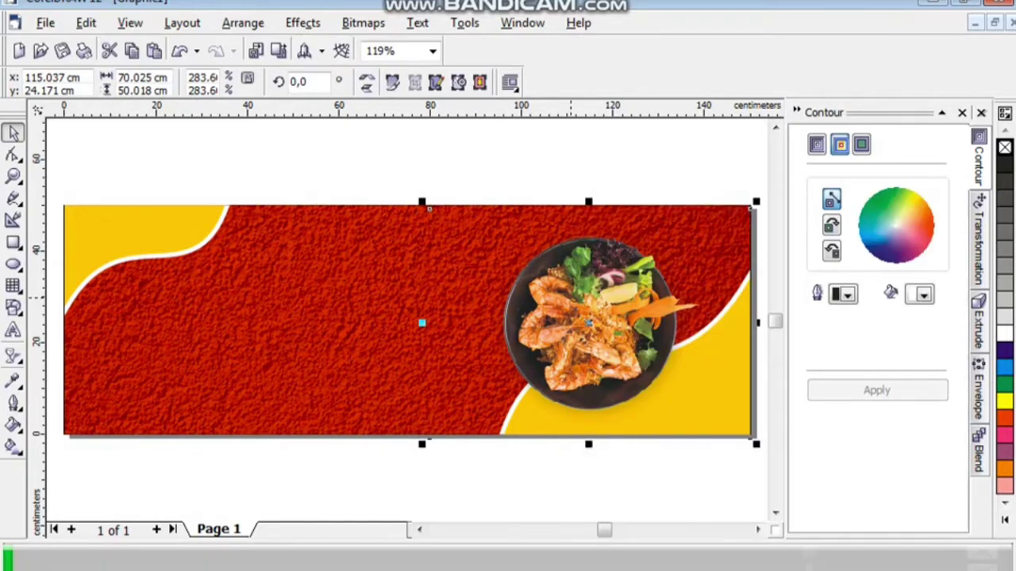
{"action": "left_click", "coordinate": [437, 340]}
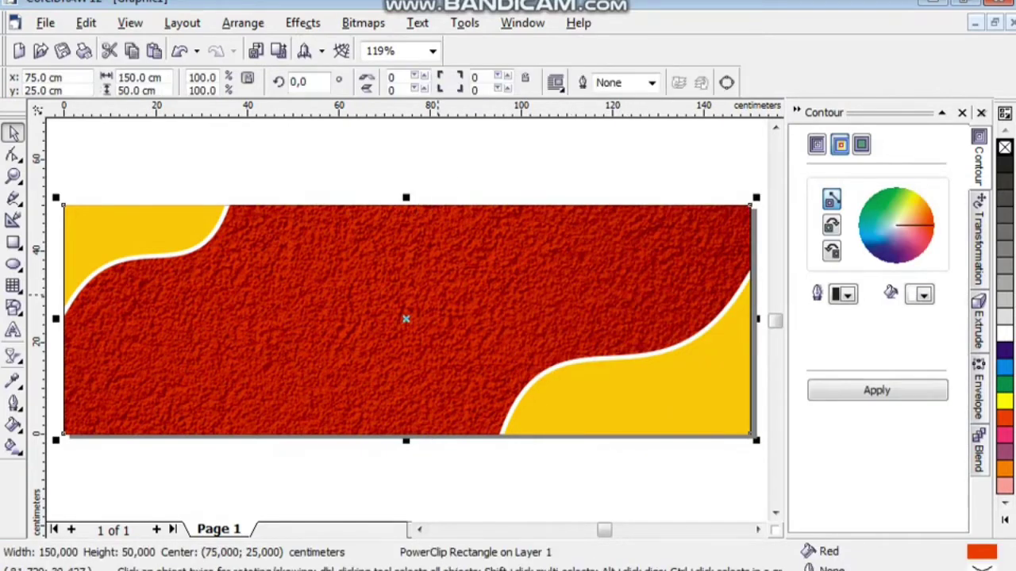
{"action": "right_click", "coordinate": [438, 340]}
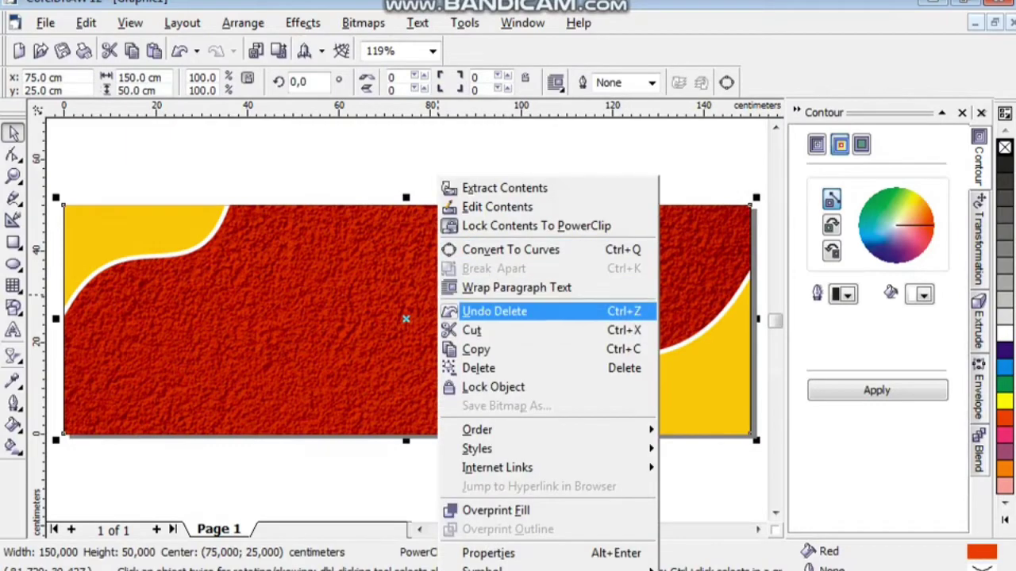
{"action": "left_click", "coordinate": [496, 206]}
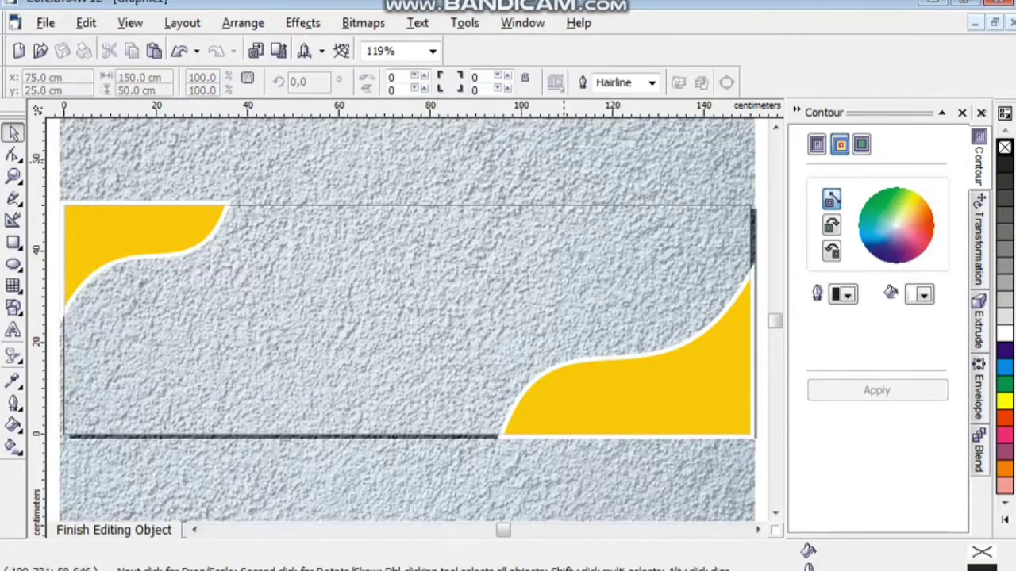
Paste the plate photo into the banner contents and finish editing the PowerClip.
{"action": "right_click", "coordinate": [537, 175]}
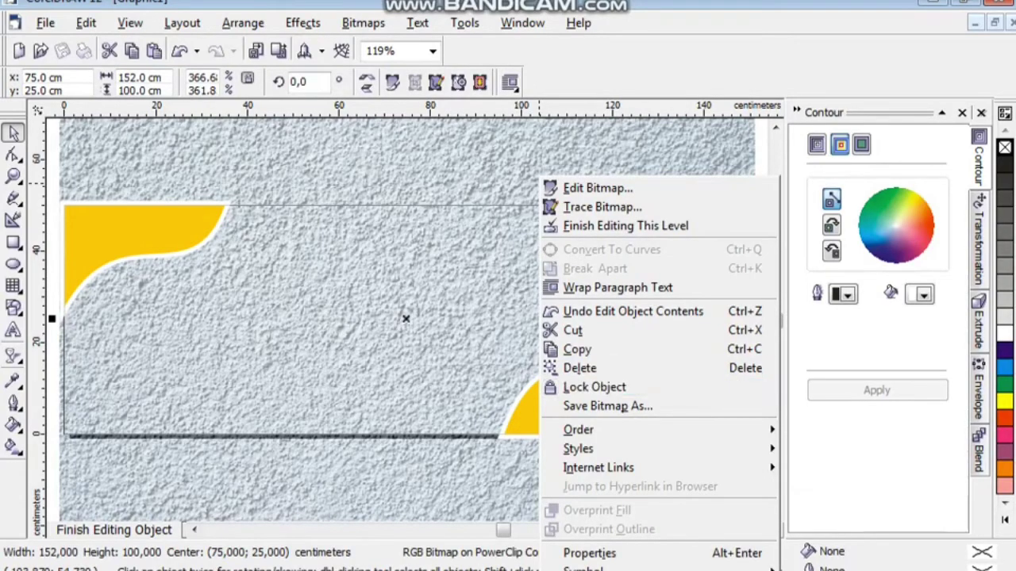
{"action": "key", "text": "Escape"}
{"action": "key", "text": "F3"}
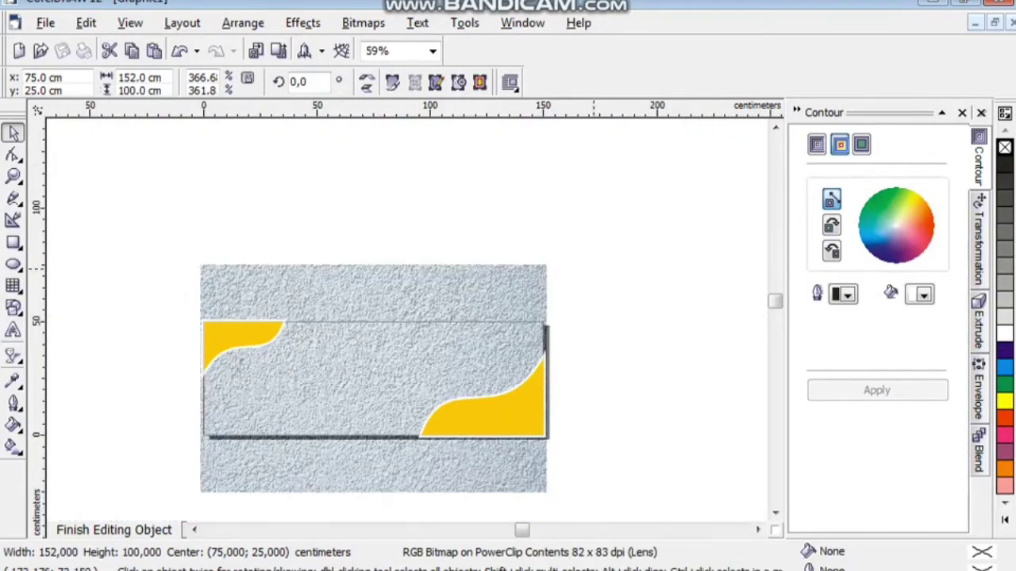
{"action": "key", "text": "Escape"}
{"action": "right_click", "coordinate": [595, 269]}
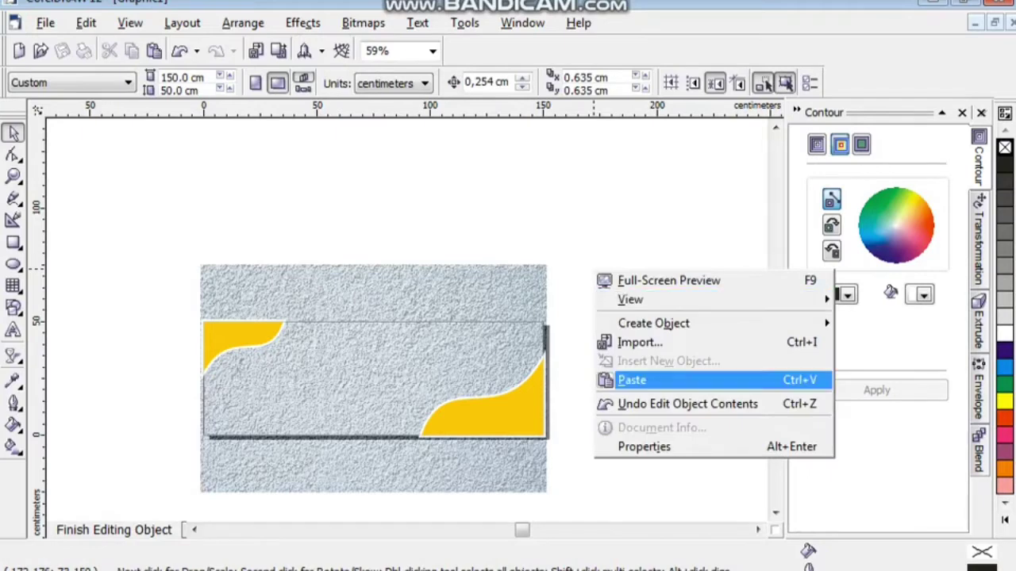
{"action": "left_click", "coordinate": [632, 381]}
{"action": "key", "text": "Escape"}
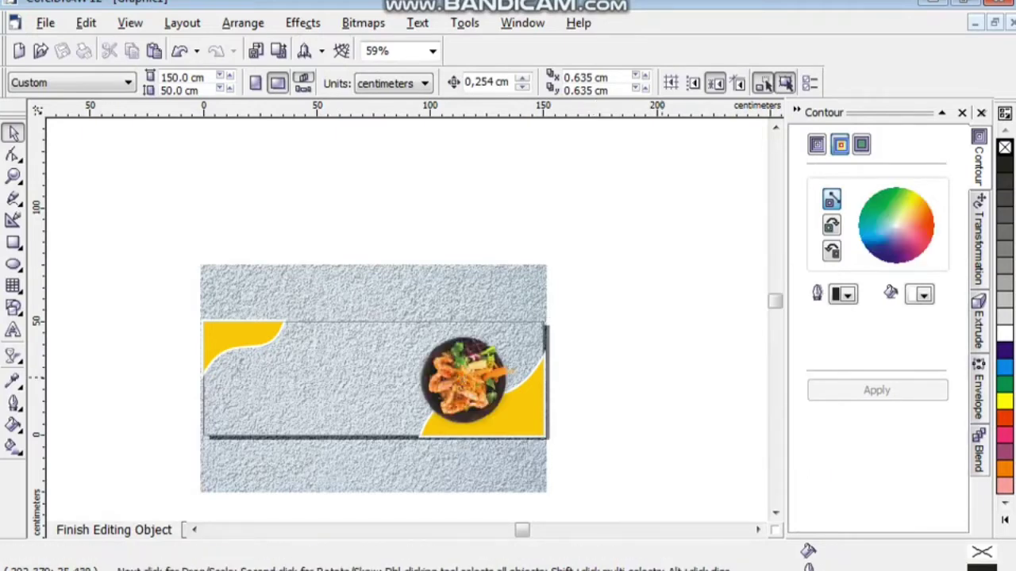
{"action": "left_click", "coordinate": [114, 530]}
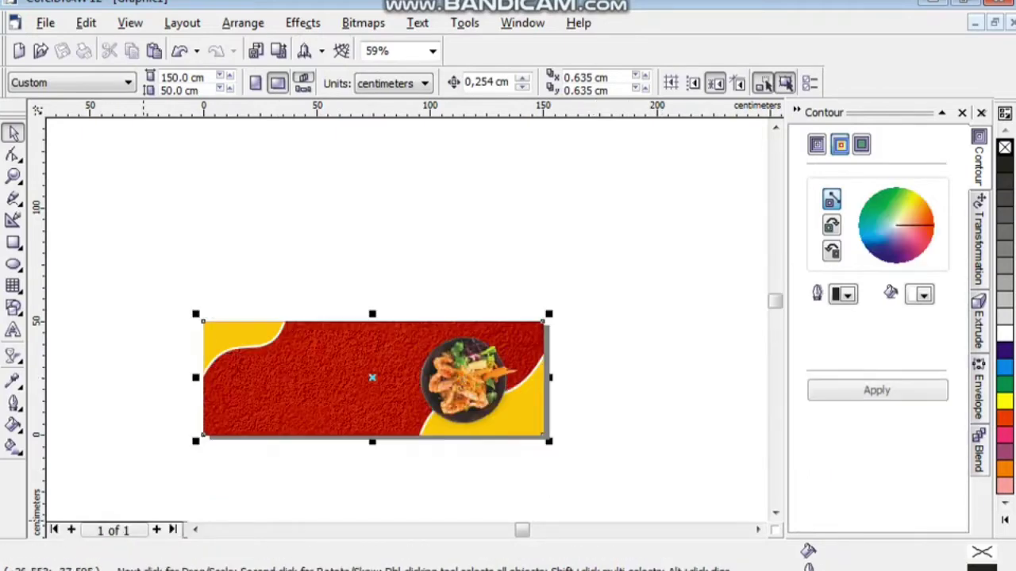
{"action": "key", "text": "Escape"}
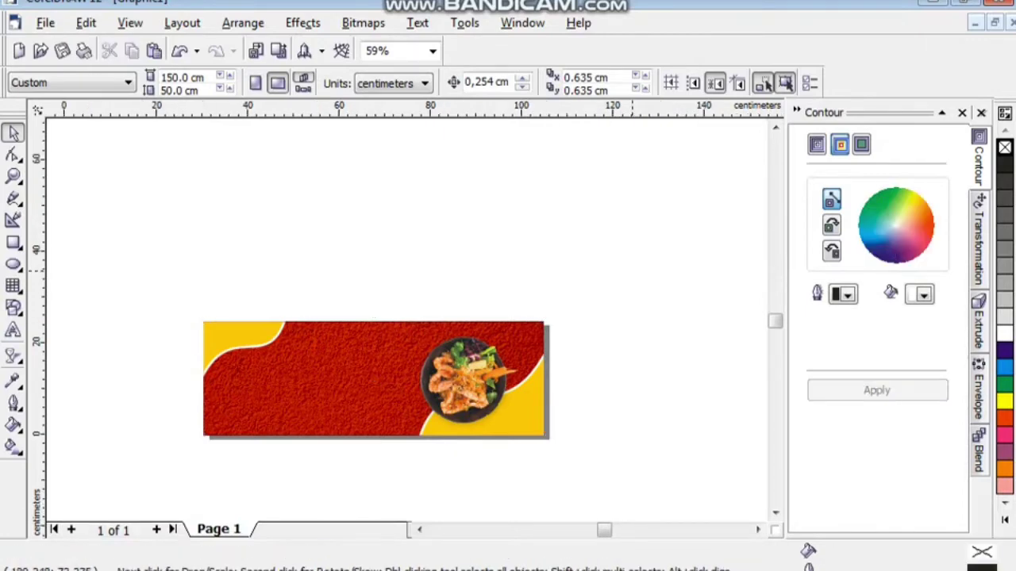
{"action": "key", "text": "F4"}
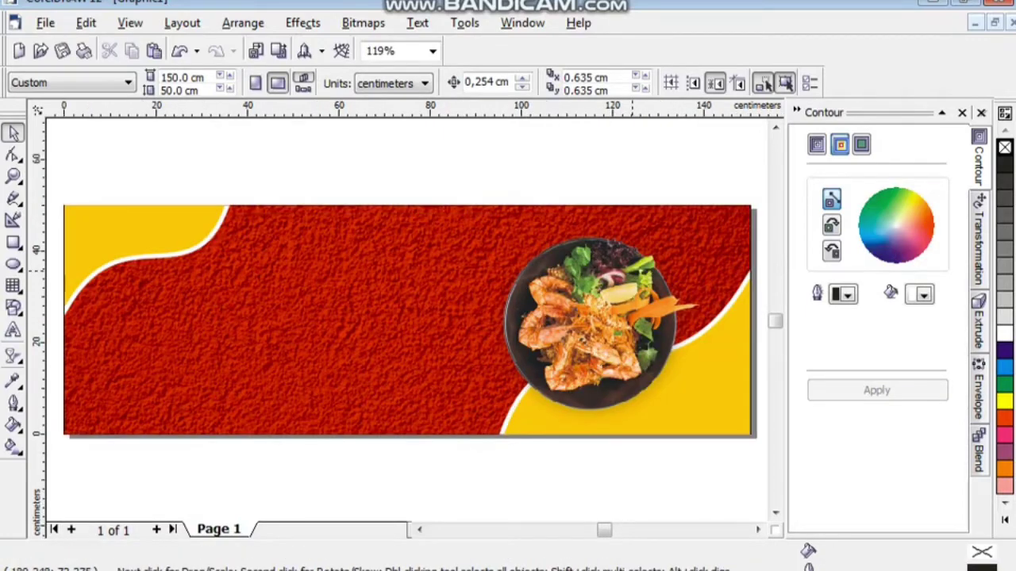
Draw a short diagonal line above the plate's right side and zoom in on it.
{"action": "key", "text": "F5"}
{"action": "left_click", "coordinate": [665, 235]}
{"action": "left_click", "coordinate": [689, 261]}
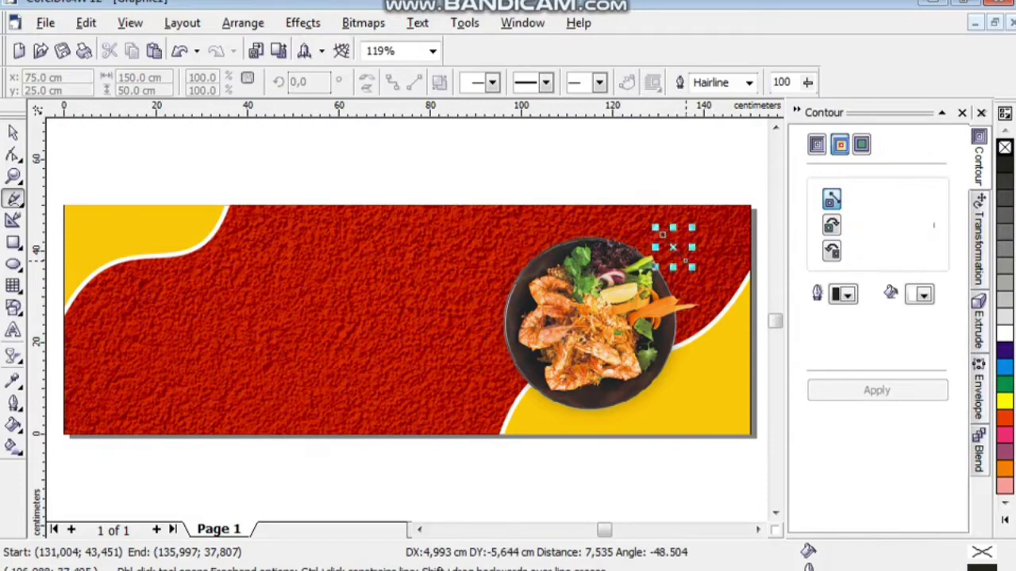
{"action": "key", "text": "space"}
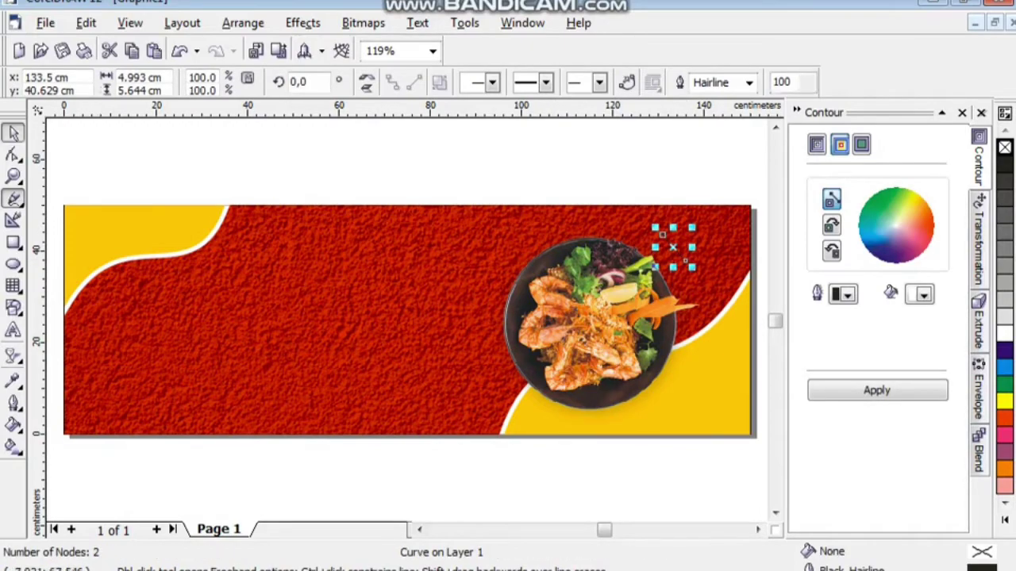
{"action": "key", "text": "z"}
{"action": "left_click", "coordinate": [685, 257]}
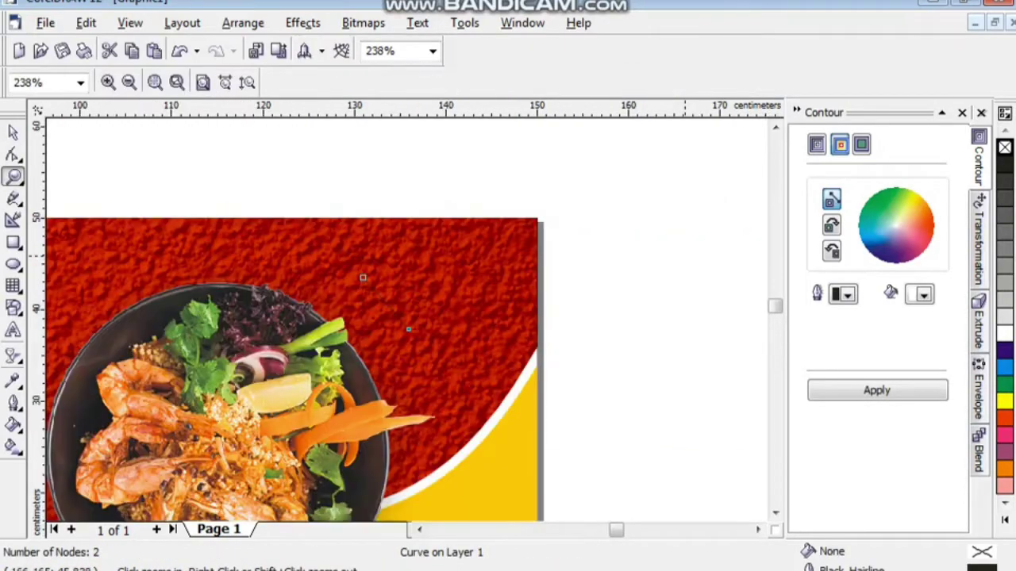
{"action": "left_click", "coordinate": [13, 133]}
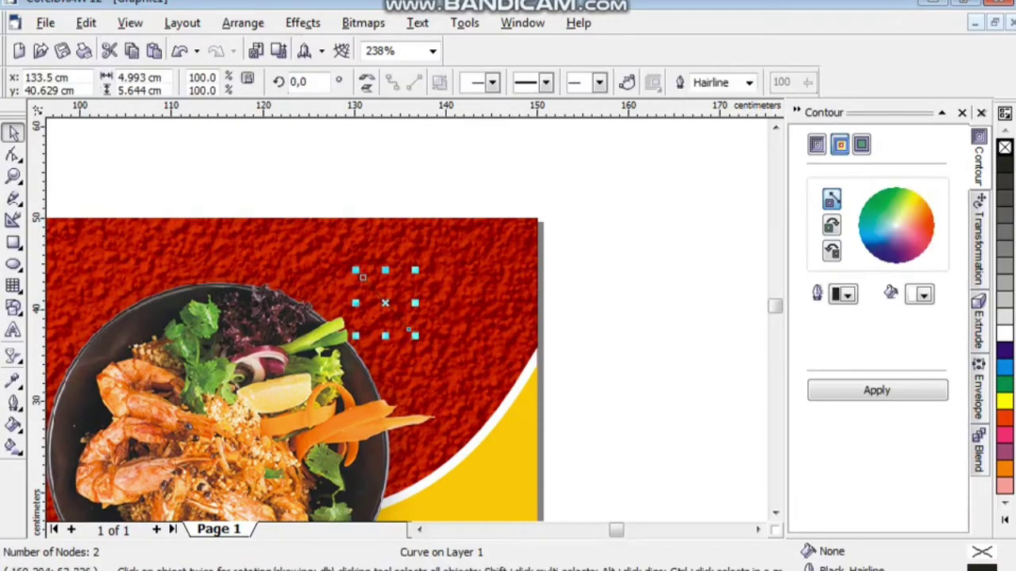
Give the diagonal line a 25 pt white outline.
{"action": "left_click", "coordinate": [749, 83]}
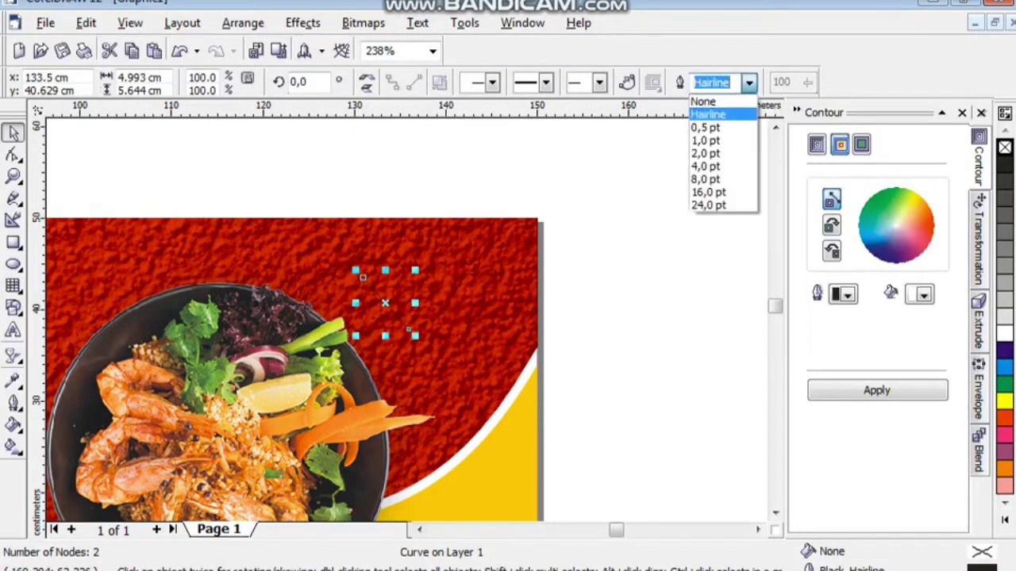
{"action": "left_click", "coordinate": [709, 205]}
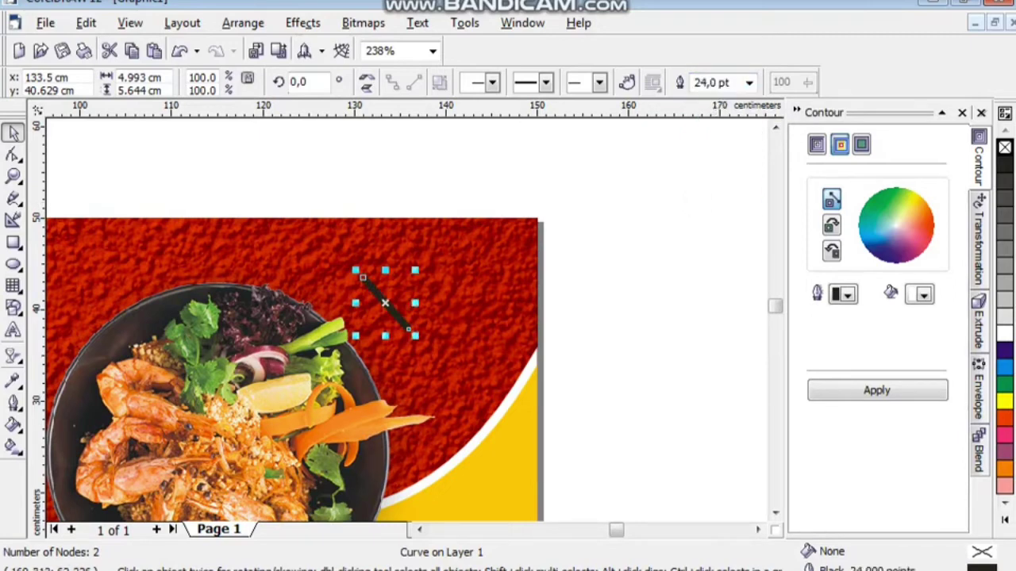
{"action": "left_click", "coordinate": [712, 83]}
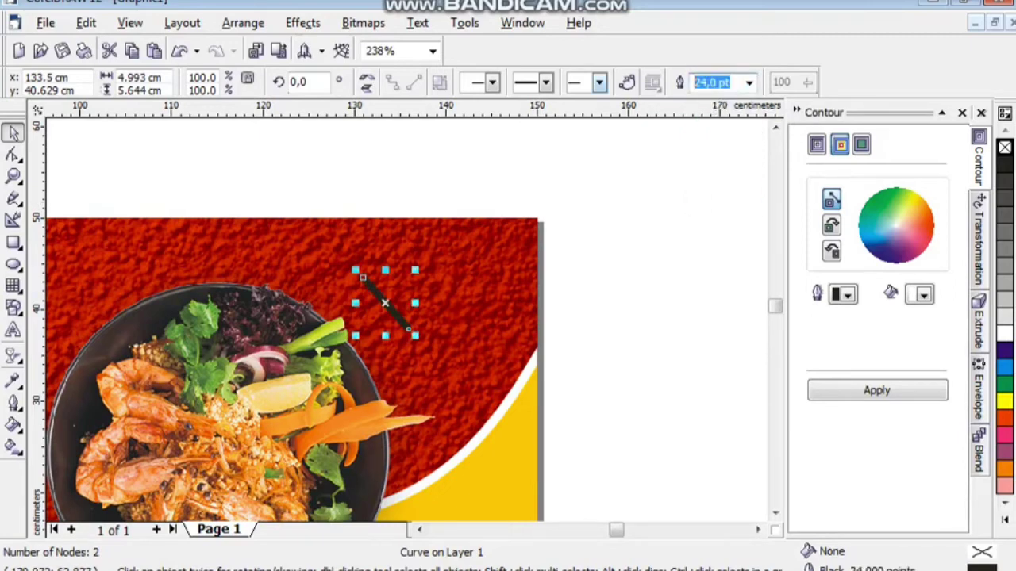
{"action": "type", "text": "25"}
{"action": "key", "text": "Return"}
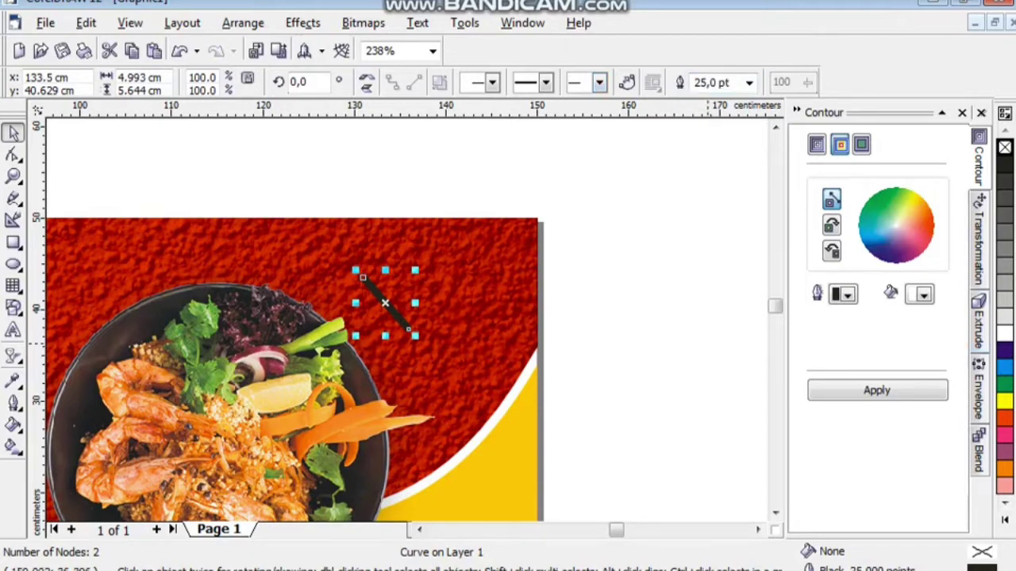
{"action": "right_click", "coordinate": [1004, 334]}
{"action": "key", "text": "Escape"}
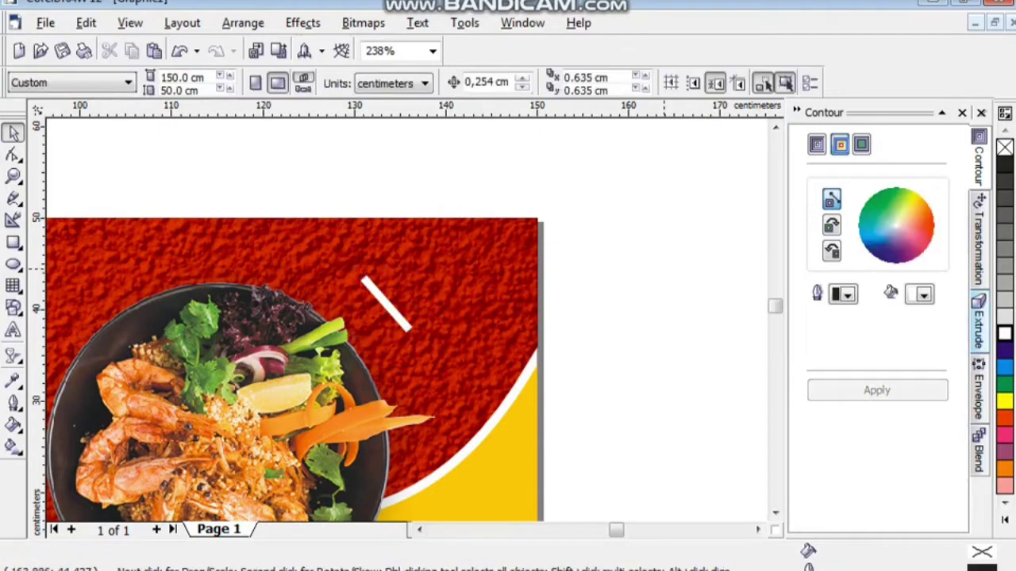
{"action": "left_click", "coordinate": [399, 317]}
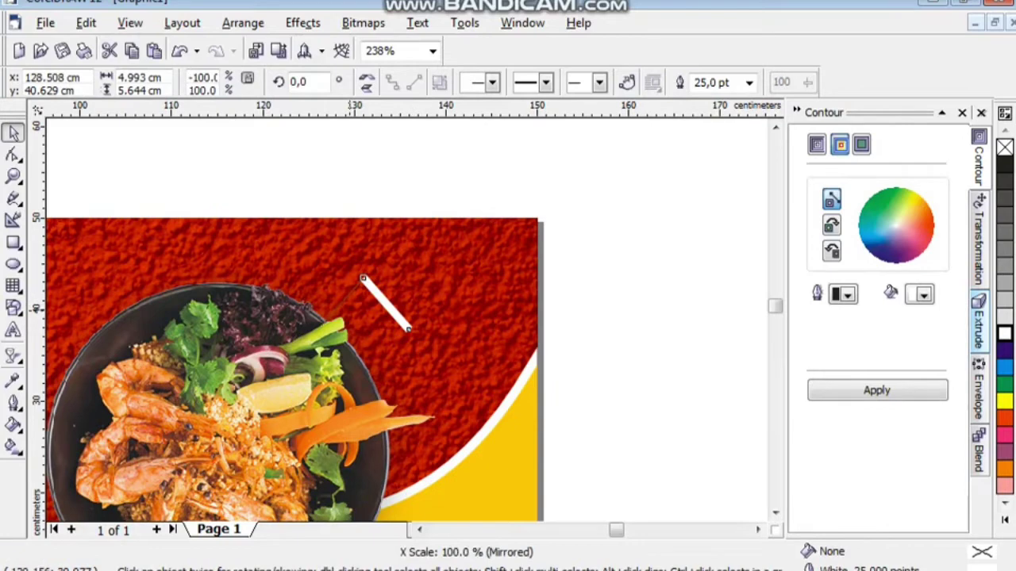
{"action": "left_click", "coordinate": [354, 179]}
{"action": "right_click", "coordinate": [354, 180]}
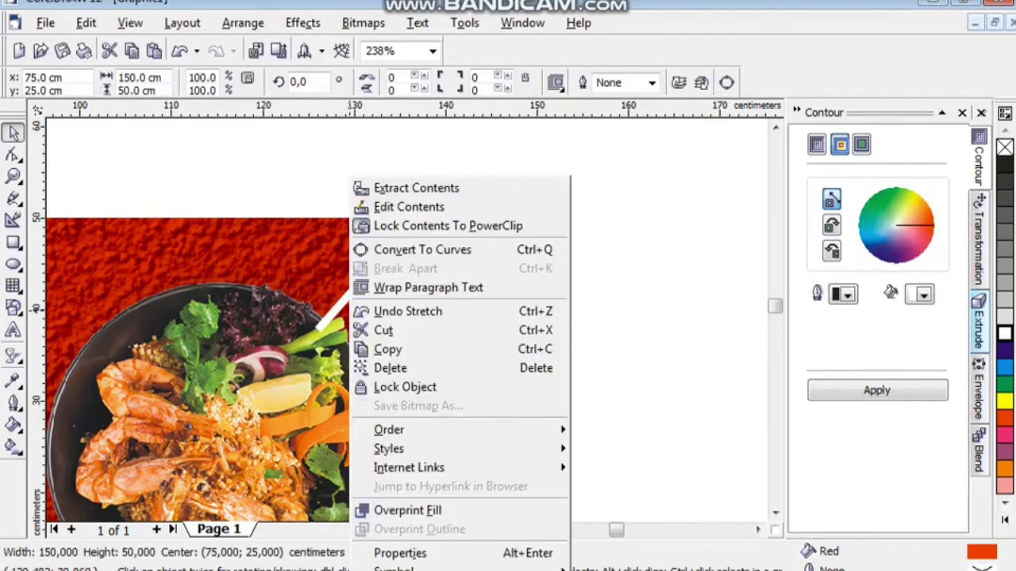
Mirror-duplicate the white line into a chevron and set the stroke's line caps in Outline Pen.
{"action": "key", "text": "Escape"}
{"action": "left_click", "coordinate": [385, 304]}
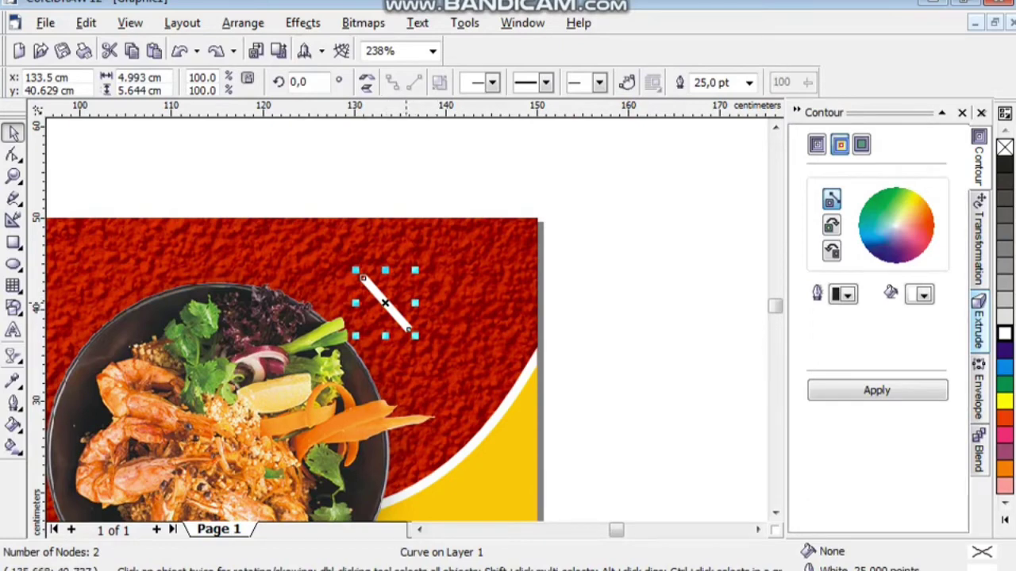
{"action": "left_click_drag", "start_coordinate": [414, 304], "coordinate": [310, 304]}
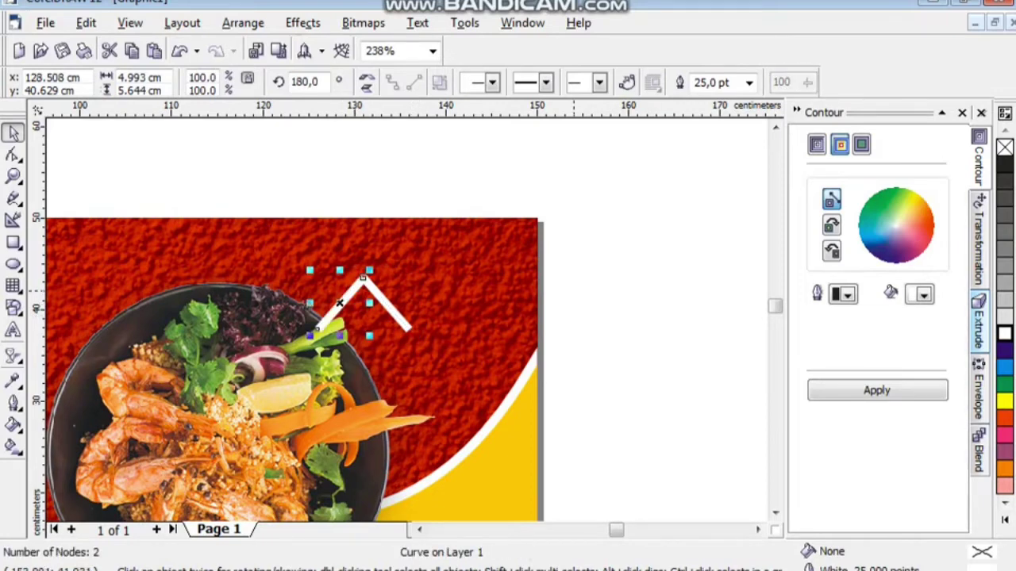
{"action": "key", "text": "Escape"}
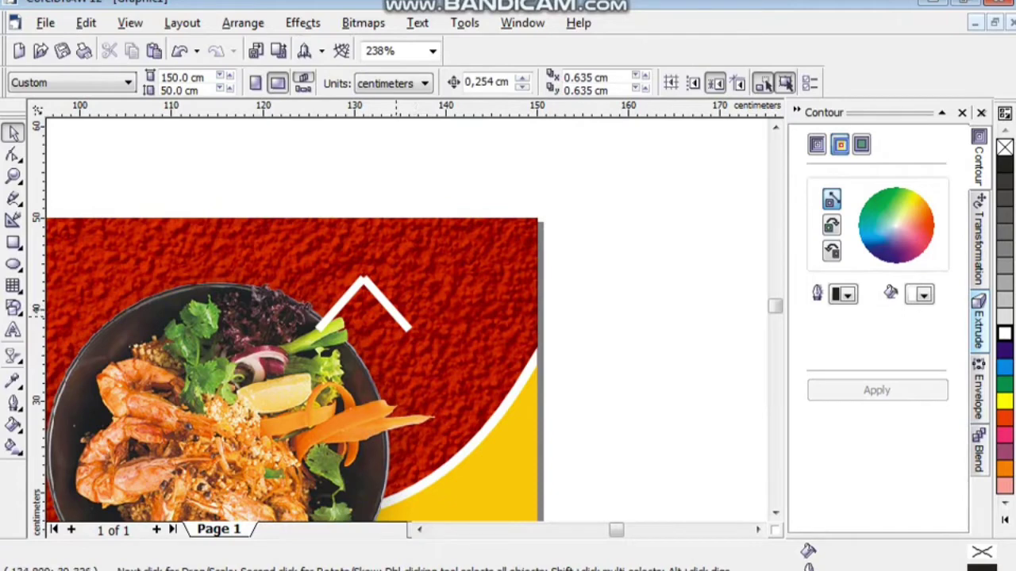
{"action": "left_click", "coordinate": [397, 317]}
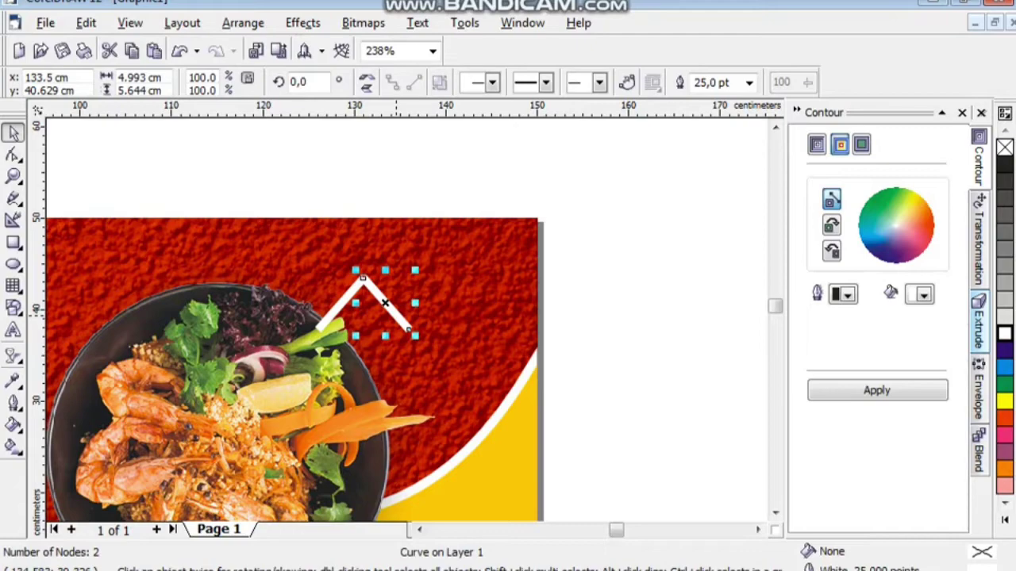
{"action": "key", "text": "F12"}
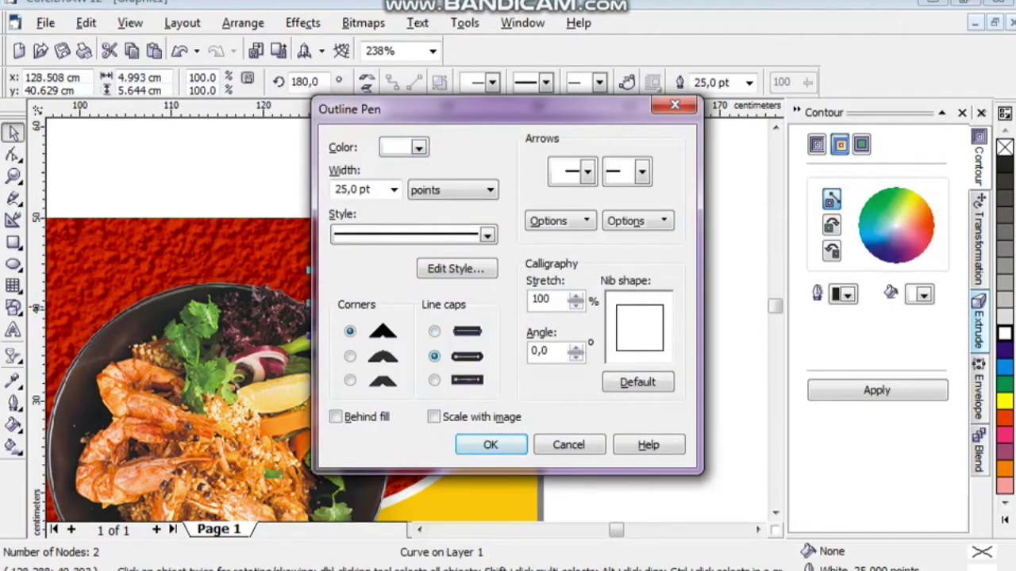
{"action": "left_click", "coordinate": [490, 444]}
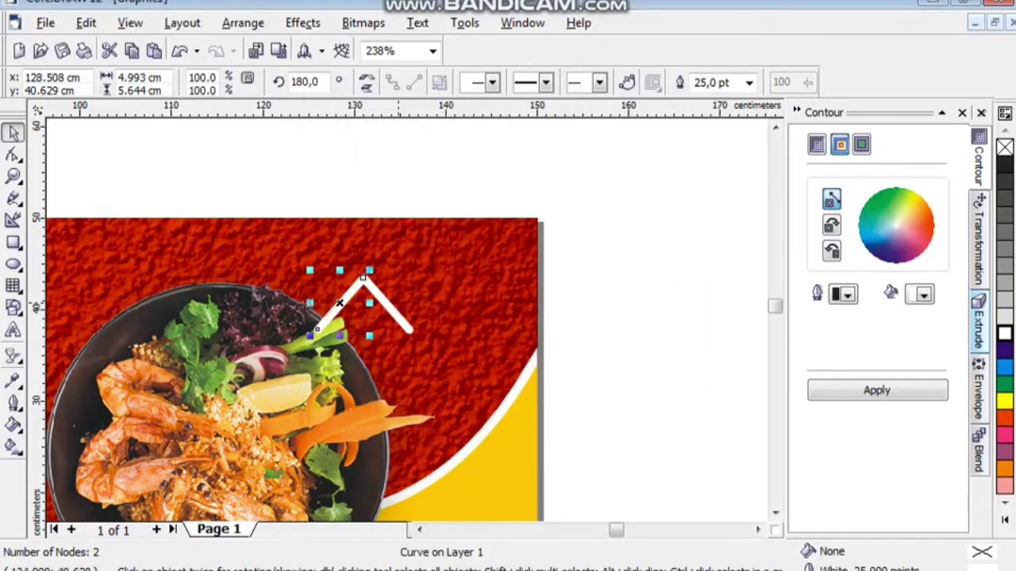
Centre both arms into an X, group them, and shrink the group to 2.791 × 3.155 cm.
{"action": "scroll", "coordinate": [389, 287], "scroll_direction": "up", "scroll_amount": 2}
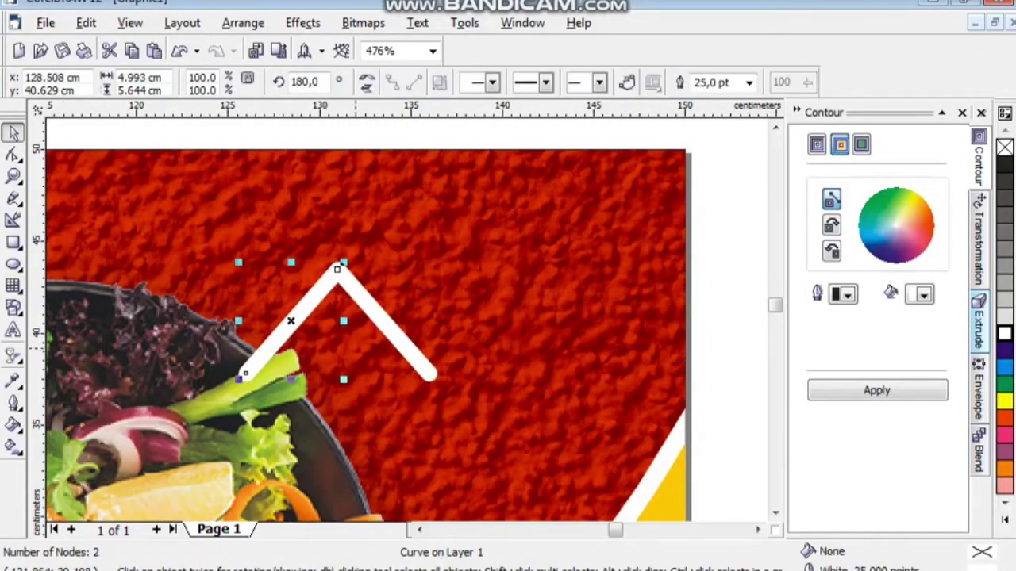
{"action": "key", "text": "ctrl+a"}
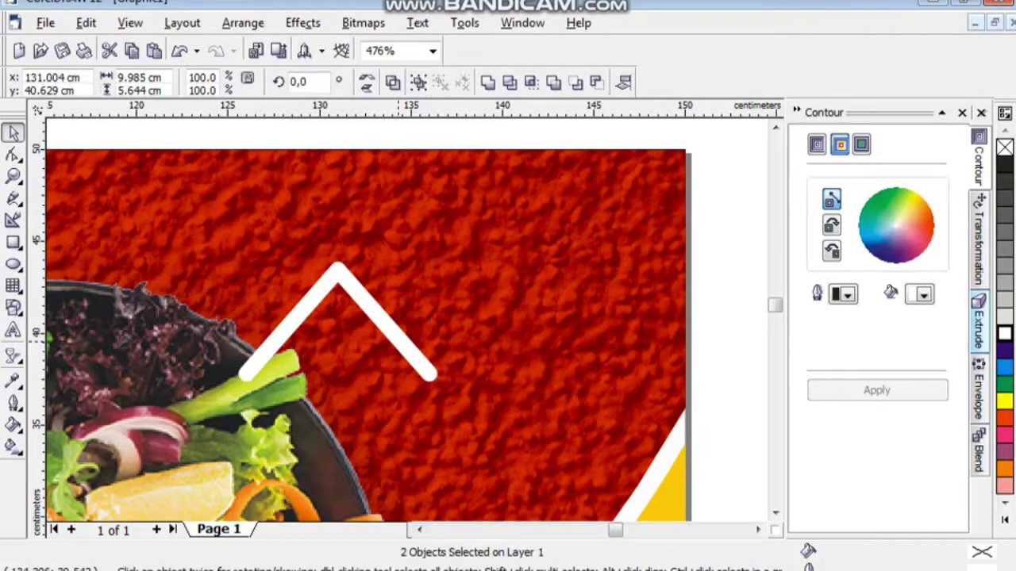
{"action": "key", "text": "c"}
{"action": "key", "text": "Escape"}
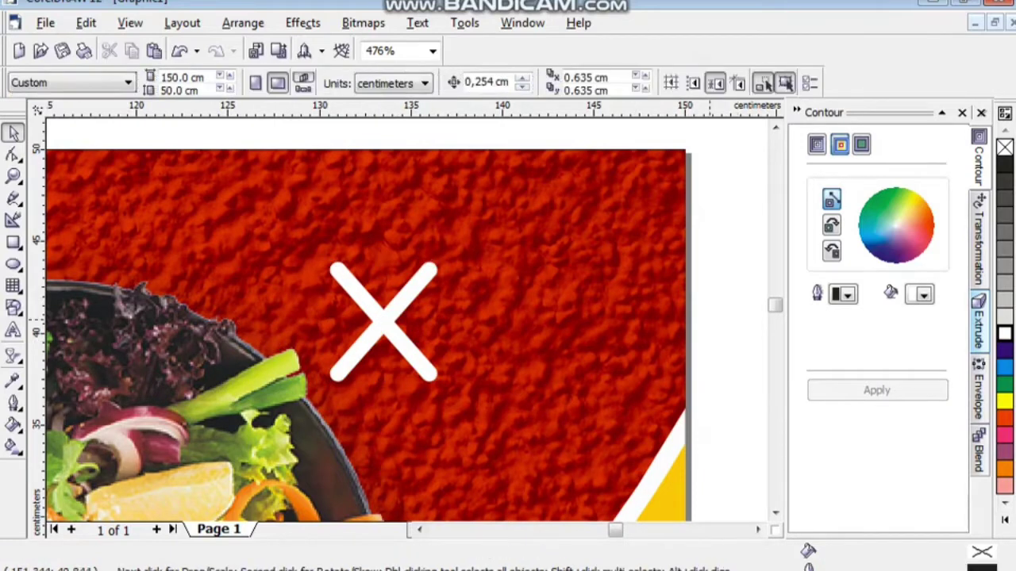
{"action": "left_click_drag", "start_coordinate": [731, 437], "coordinate": [290, 236]}
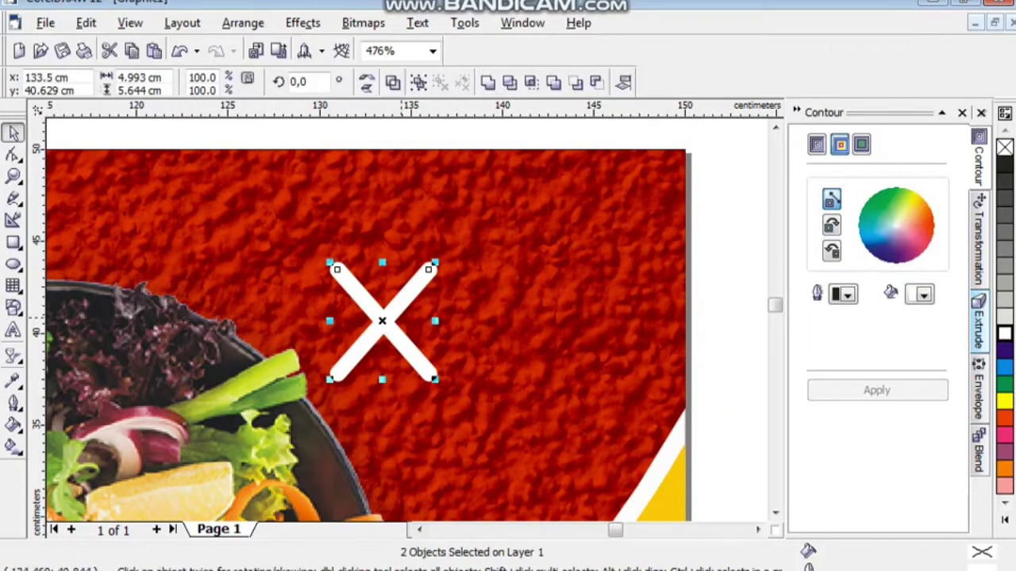
{"action": "right_click", "coordinate": [400, 319]}
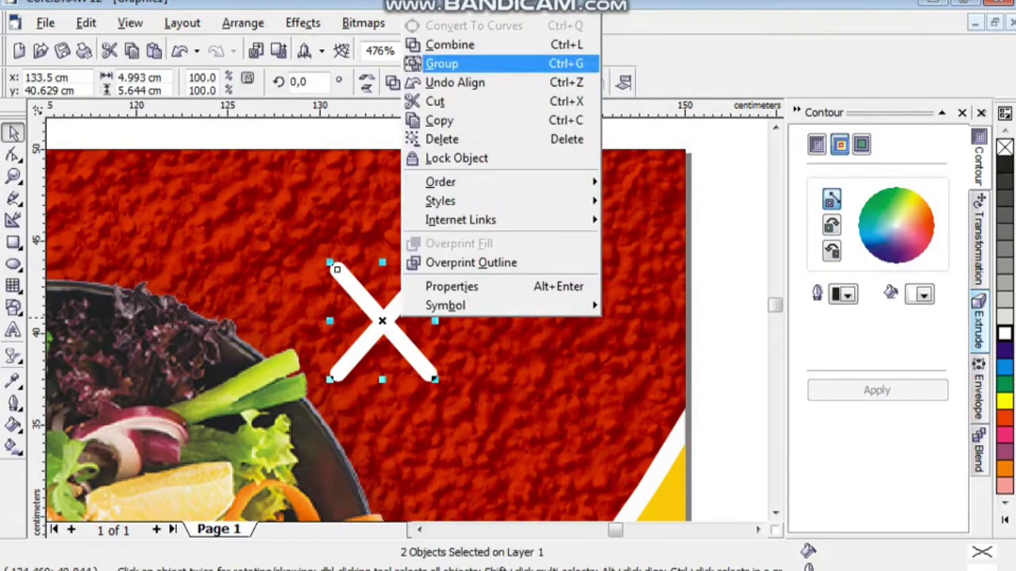
{"action": "left_click", "coordinate": [429, 64]}
{"action": "left_click_drag", "start_coordinate": [435, 263], "coordinate": [414, 284]}
{"action": "key", "text": "shift+F4"}
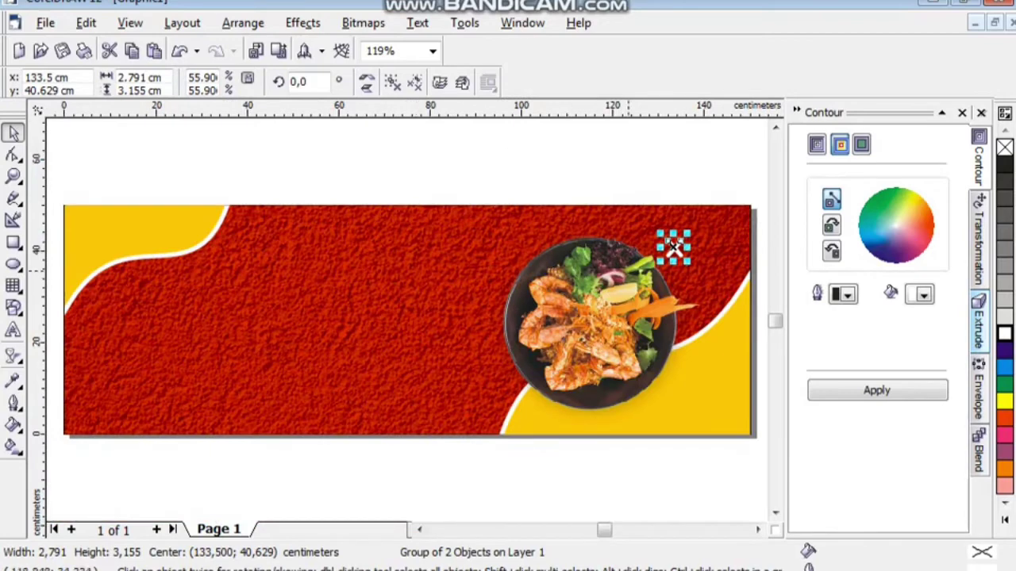
Nudge the white X slightly left near the plate's top right.
{"action": "key", "text": "Escape"}
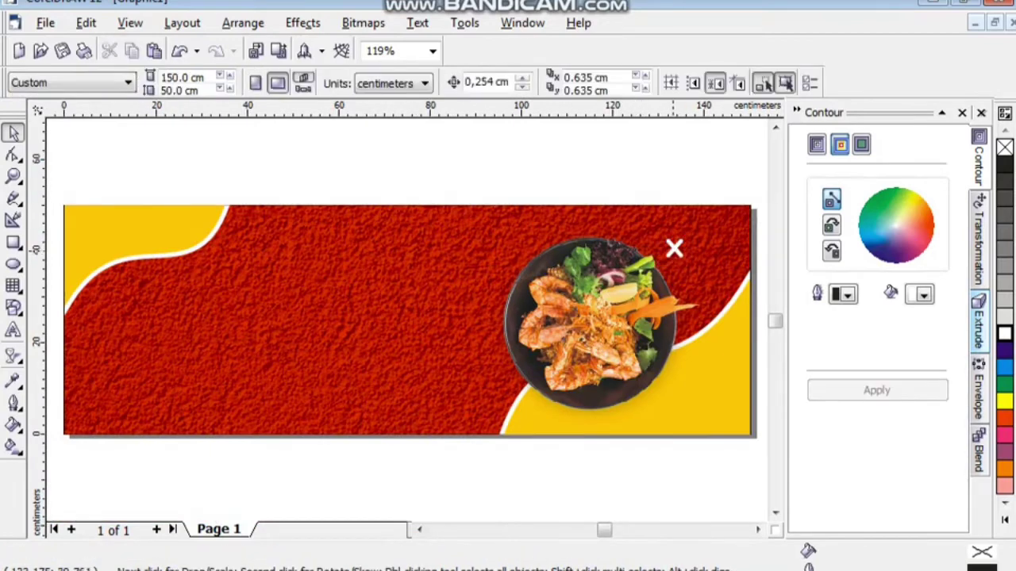
{"action": "left_click", "coordinate": [674, 248]}
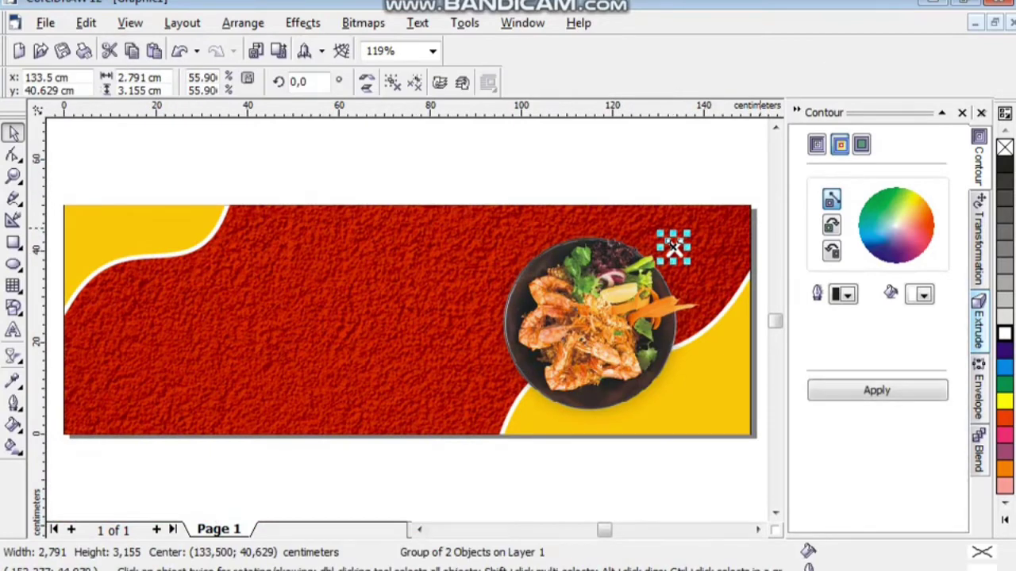
{"action": "key", "text": "Left"}
{"action": "key", "text": "Left"}
{"action": "key", "text": "Left"}
{"action": "key", "text": "Left"}
{"action": "key", "text": "Left"}
{"action": "key", "text": "Left"}
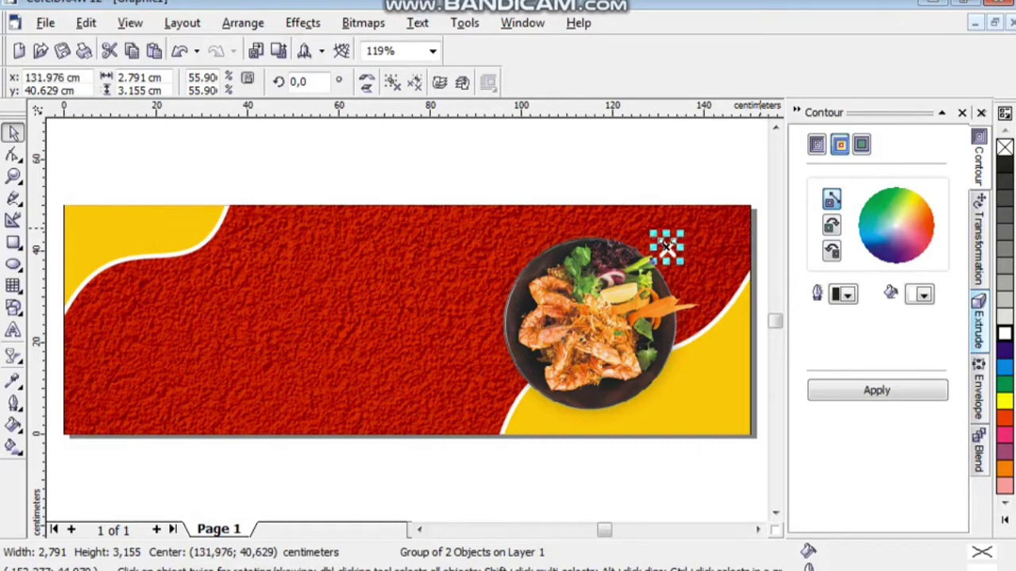
{"action": "key", "text": "Escape"}
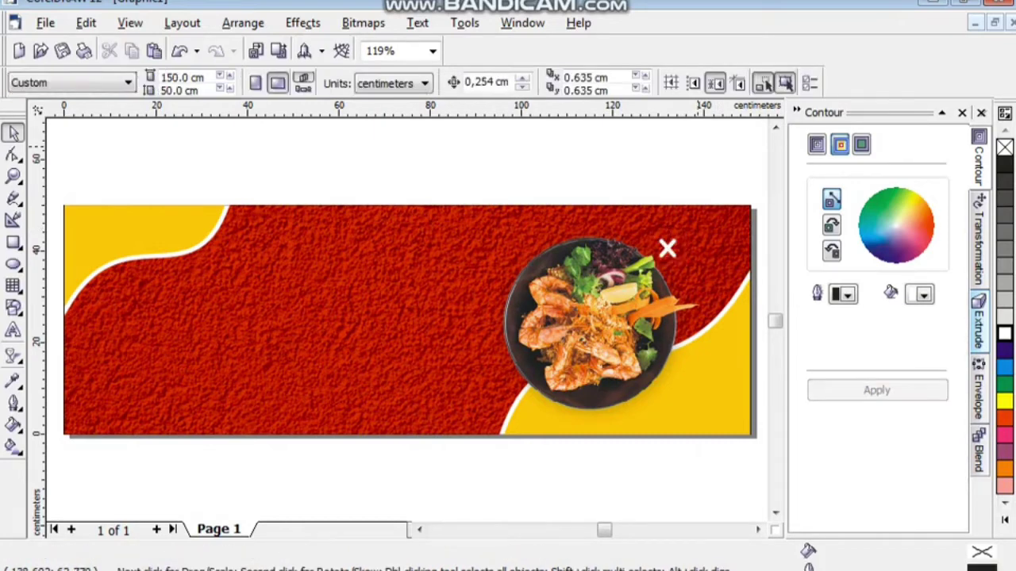
{"action": "left_click", "coordinate": [665, 247]}
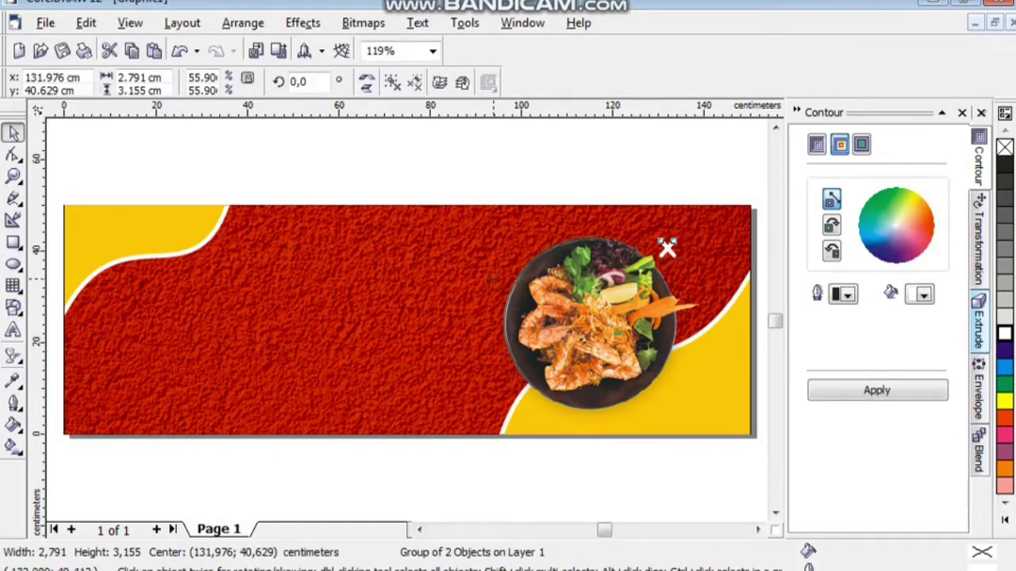
{"action": "right_click", "coordinate": [492, 278]}
{"action": "mouse_move", "coordinate": [666, 248]}
{"action": "left_mouse_down"}
{"action": "mouse_move", "coordinate": [493, 279]}
{"action": "mouse_move", "coordinate": [667, 247]}
{"action": "left_mouse_up"}
{"action": "left_click", "coordinate": [493, 279]}
Drop a copy of the X at the plate's left edge.
{"action": "left_click_drag", "start_coordinate": [666, 247], "coordinate": [504, 266]}
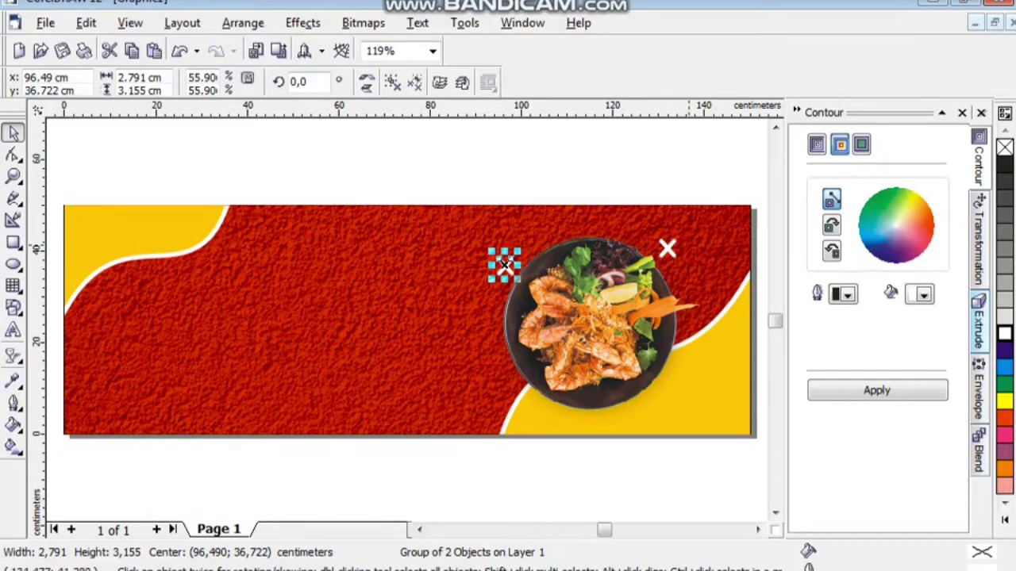
{"action": "left_click_drag", "start_coordinate": [505, 266], "coordinate": [507, 267]}
{"action": "left_click_drag", "start_coordinate": [512, 266], "coordinate": [508, 275]}
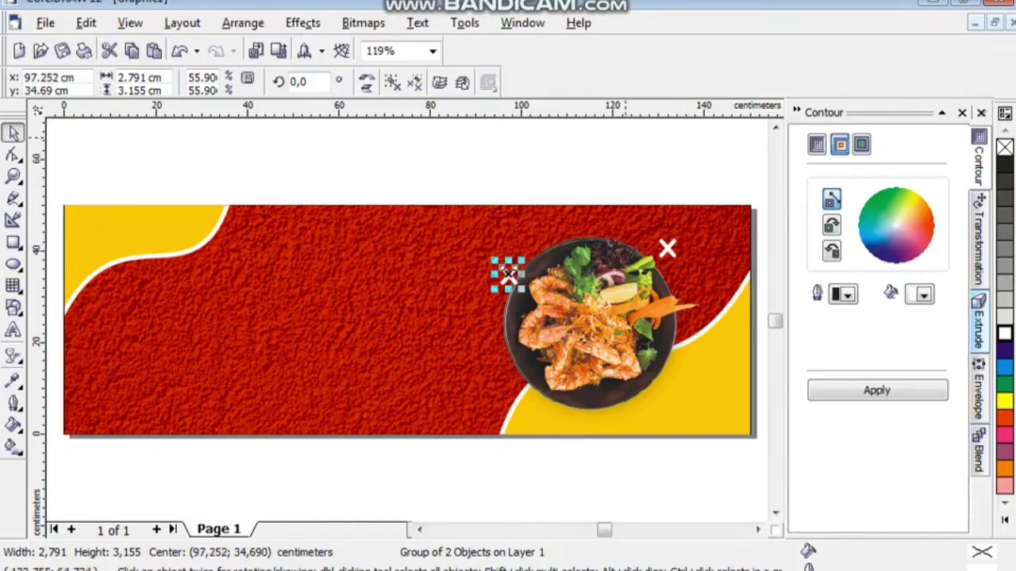
{"action": "key", "text": "Escape"}
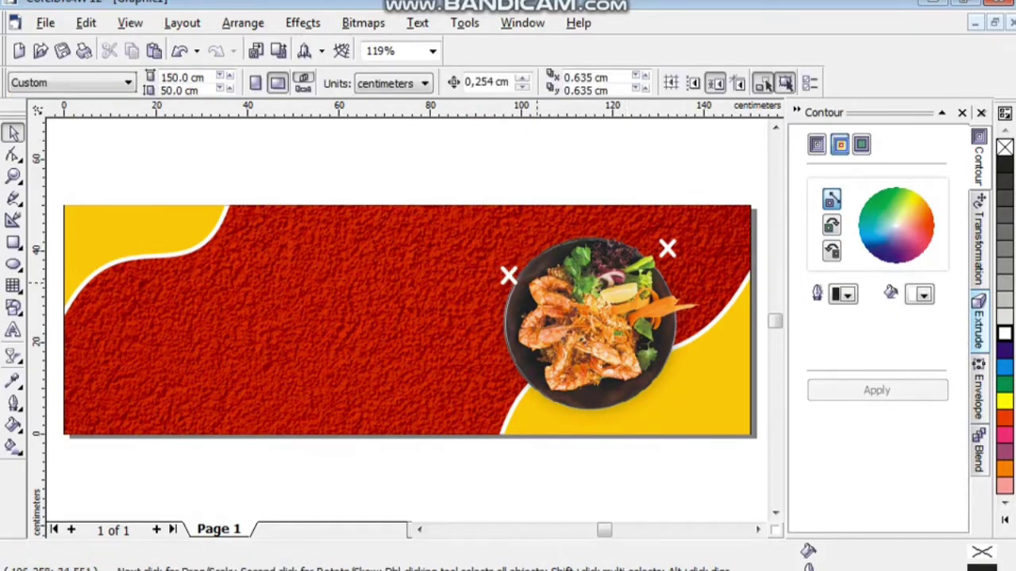
Drop another copy of the X at the plate's lower right.
{"action": "left_click", "coordinate": [509, 273]}
{"action": "left_click", "coordinate": [509, 273]}
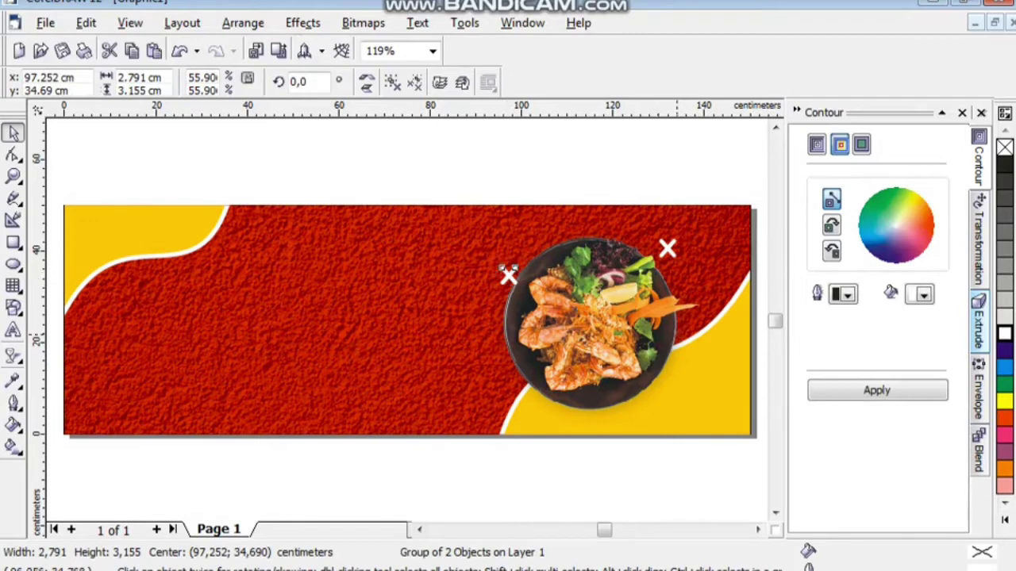
{"action": "left_click_drag", "start_coordinate": [508, 273], "coordinate": [674, 331]}
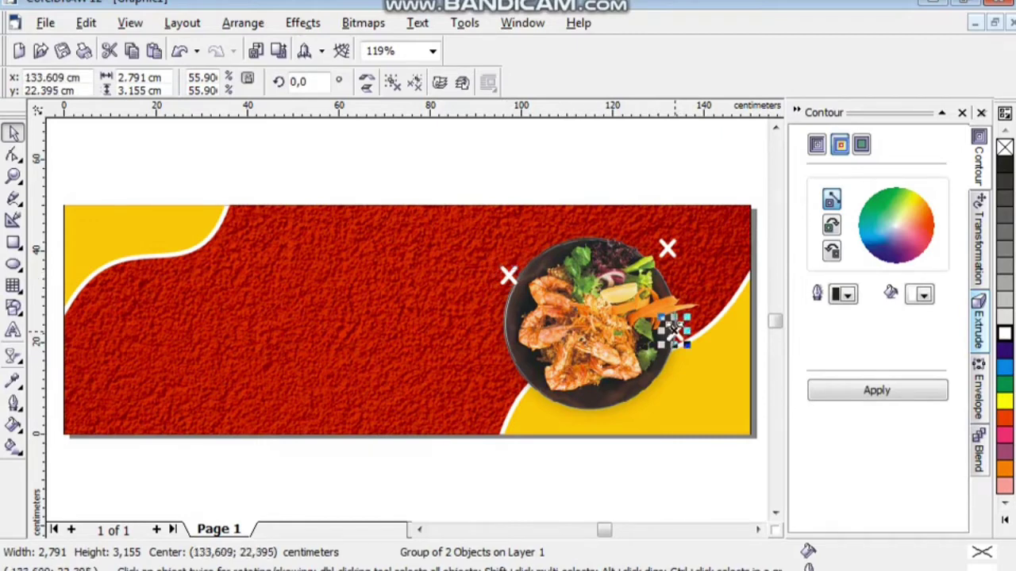
{"action": "key", "text": "Escape"}
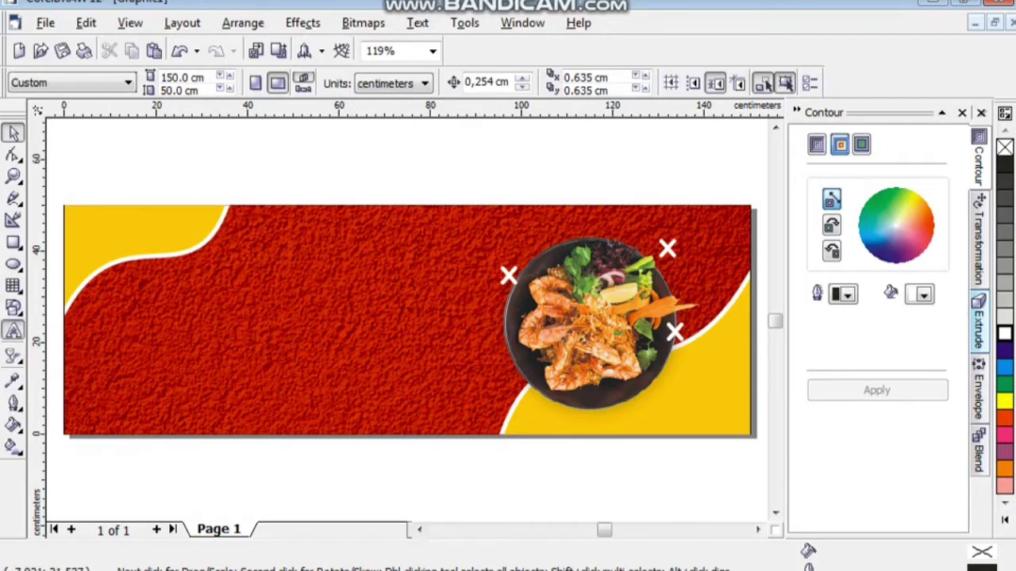
Type 'Super Delicious', 'Seafood Menu' and 'This Weekend Only' on three lines left of the plate.
{"action": "left_click", "coordinate": [13, 330]}
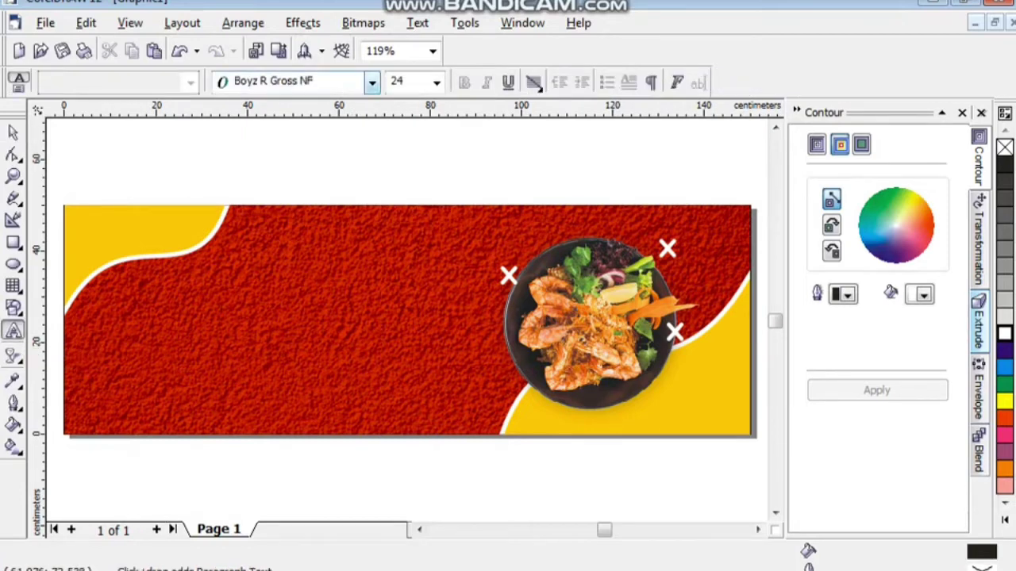
{"action": "left_click", "coordinate": [263, 167]}
{"action": "type", "text": "S"}
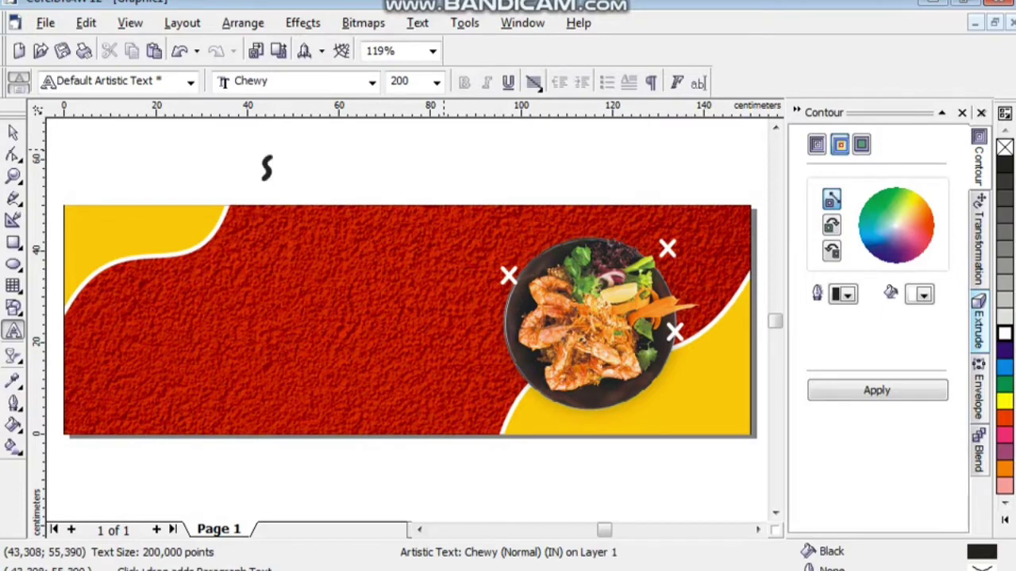
{"action": "type", "text": "uper"}
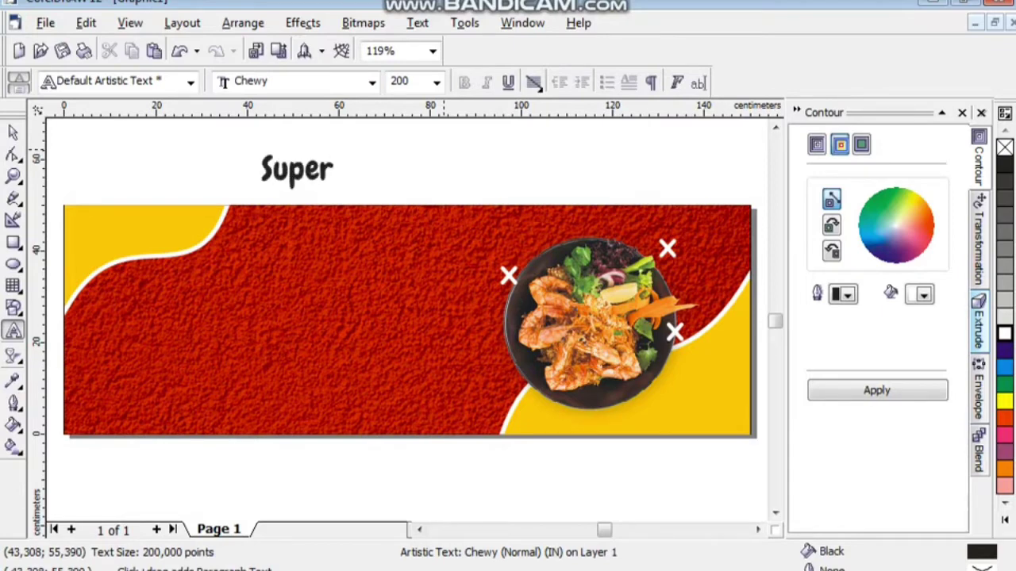
{"action": "type", "text": " De"}
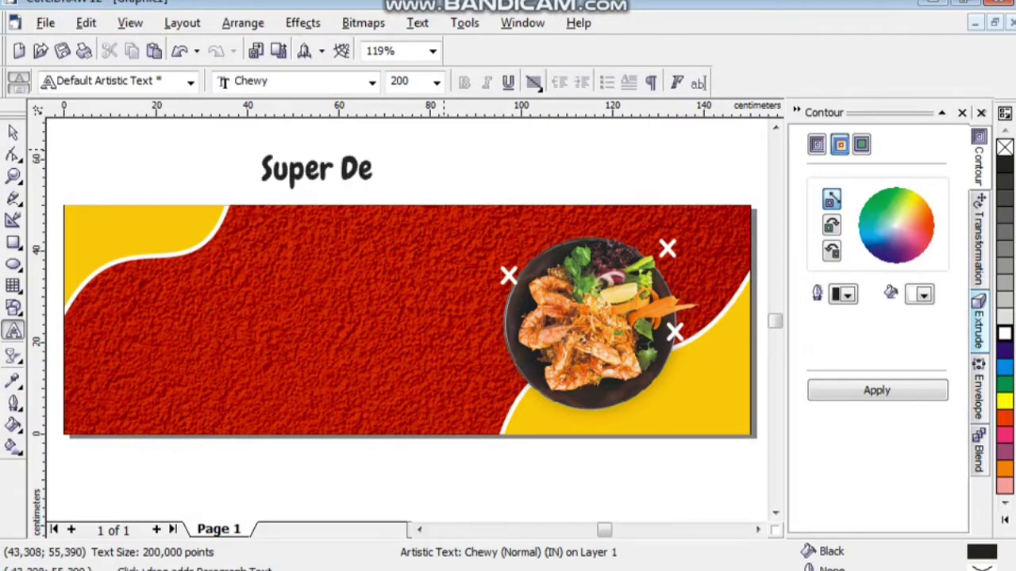
{"action": "type", "text": "liciu"}
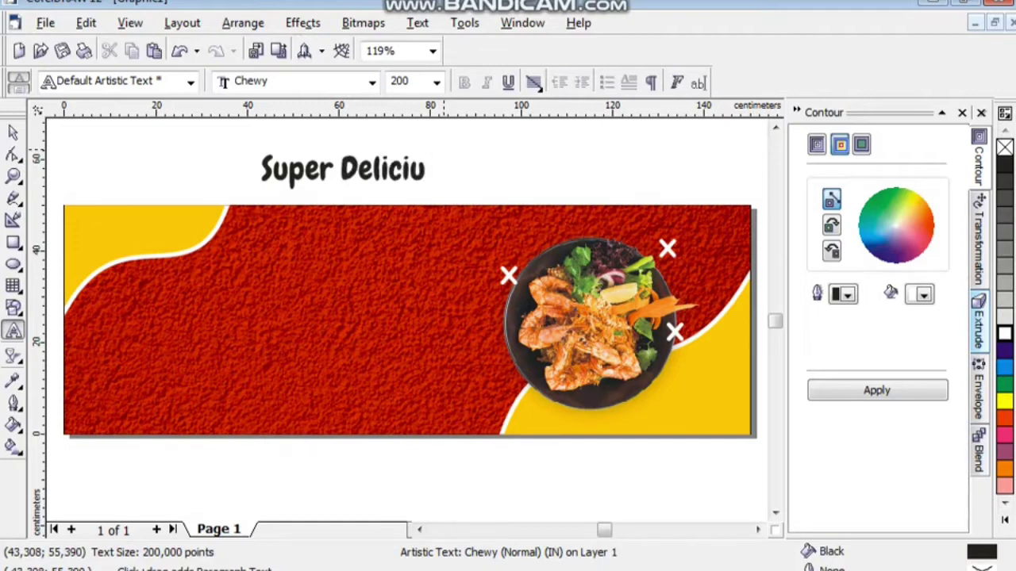
{"action": "key", "text": "BackSpace"}
{"action": "type", "text": "ous"}
{"action": "key", "text": "Return"}
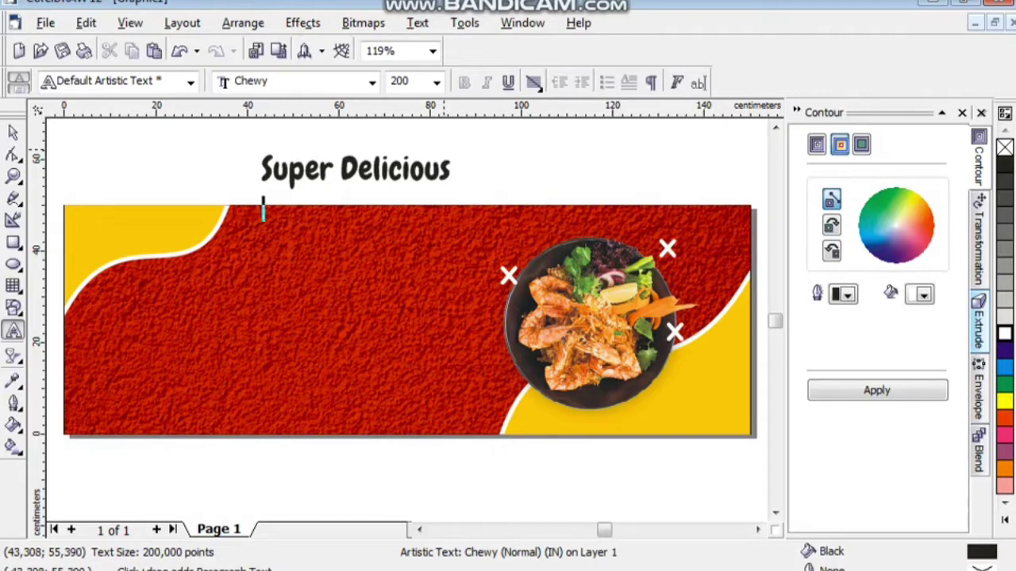
{"action": "type", "text": "Sea"}
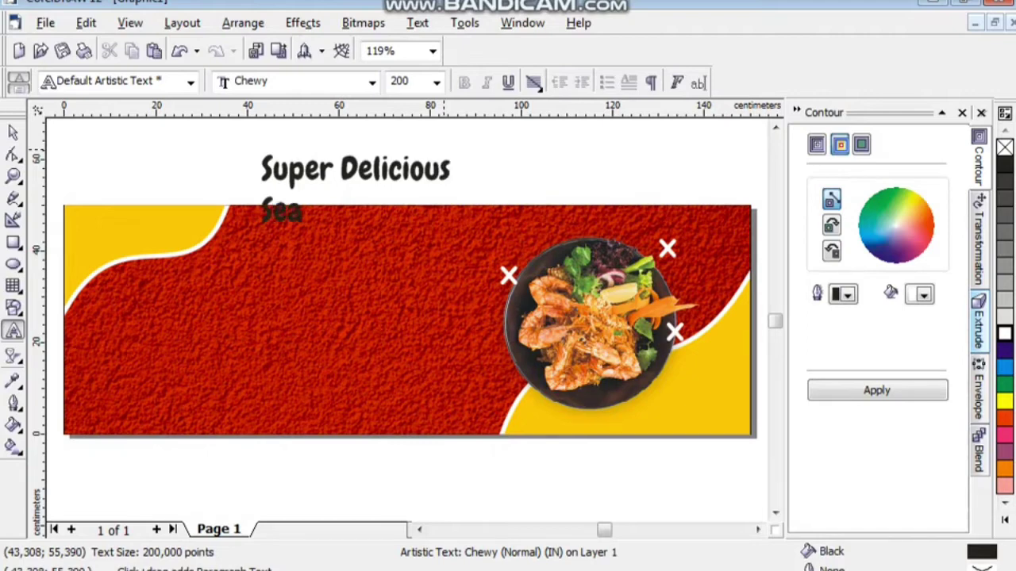
{"action": "type", "text": "food"}
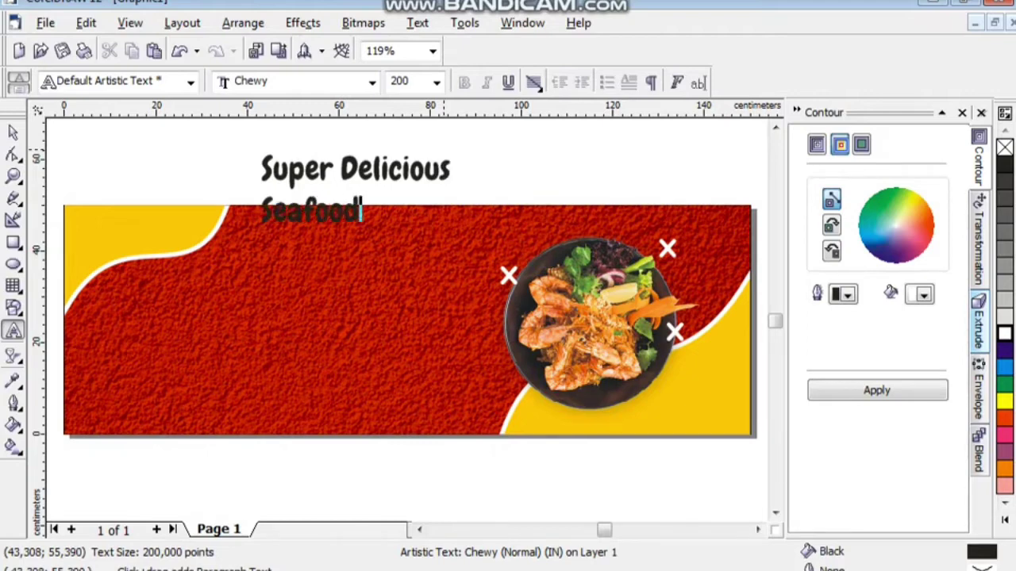
{"action": "type", "text": " Menu"}
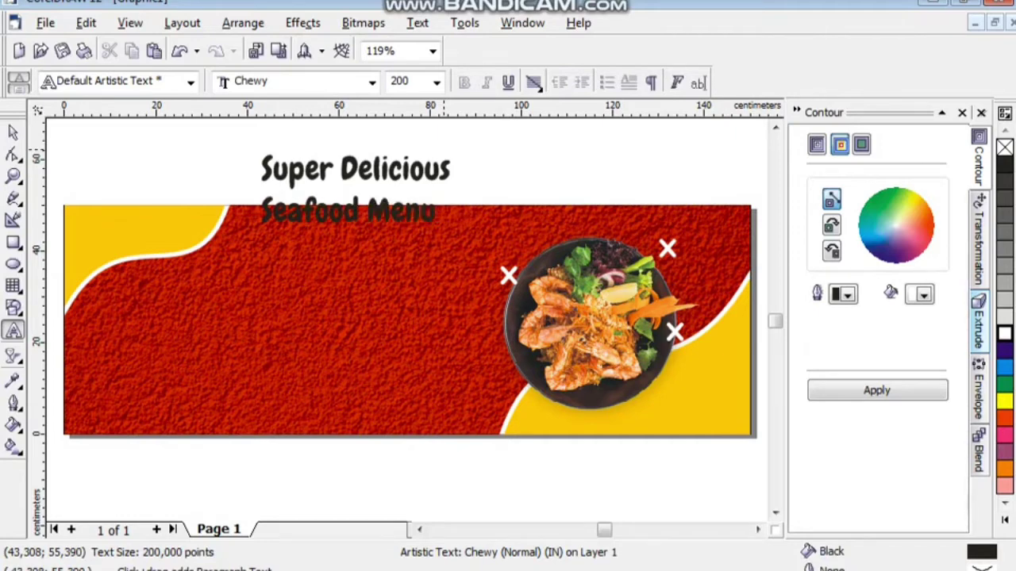
{"action": "key", "text": "Return"}
{"action": "type", "text": "t"}
{"action": "key", "text": "BackSpace"}
{"action": "type", "text": "Thi"}
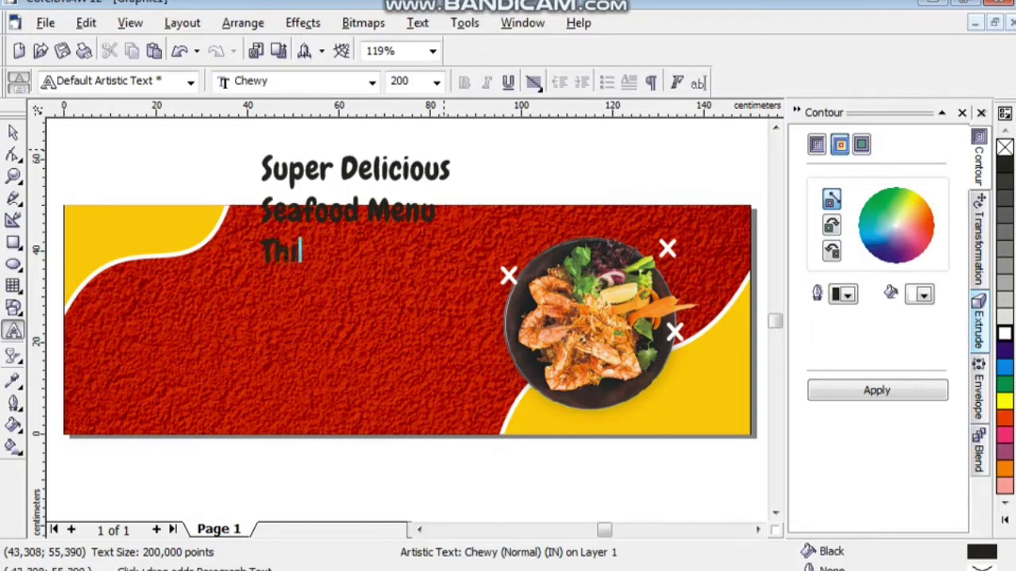
{"action": "type", "text": "s Wee"}
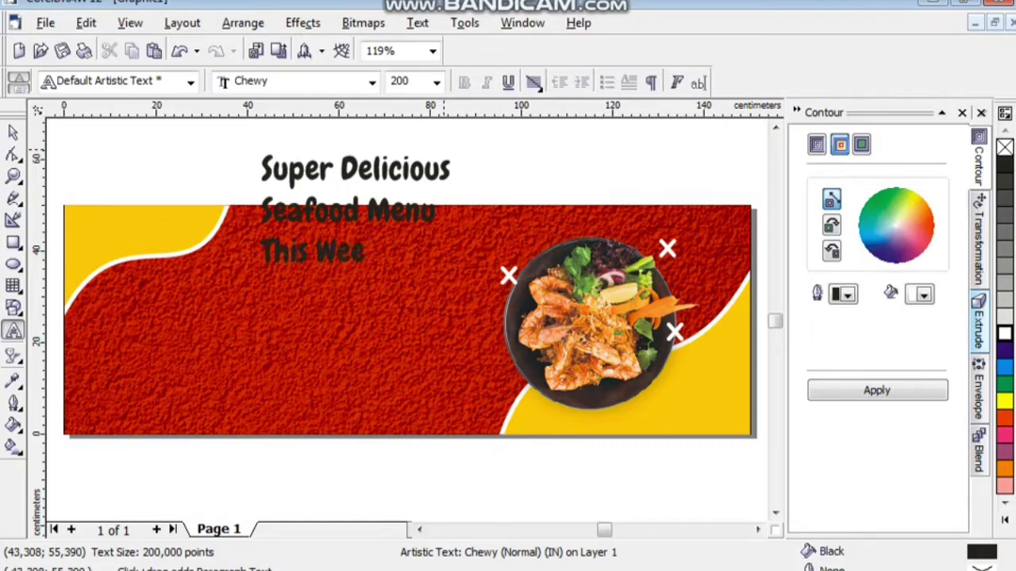
{"action": "type", "text": "kend"}
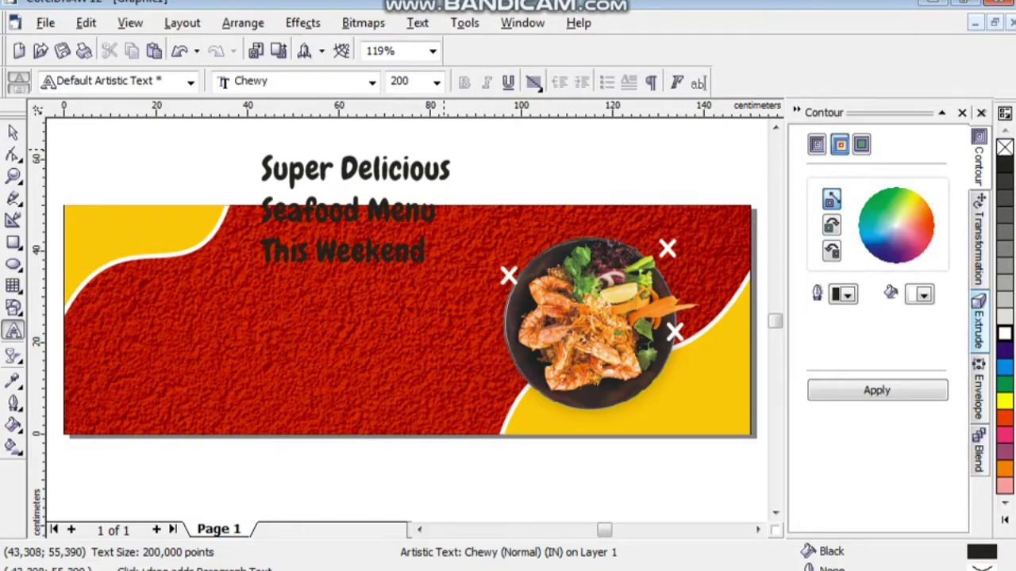
{"action": "type", "text": "Only"}
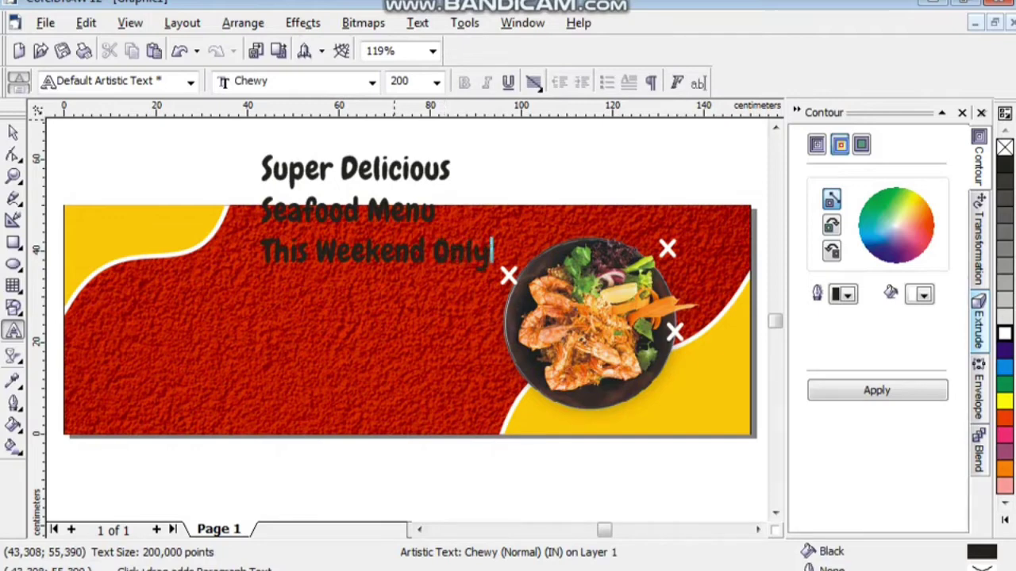
{"action": "key", "text": "ctrl+space"}
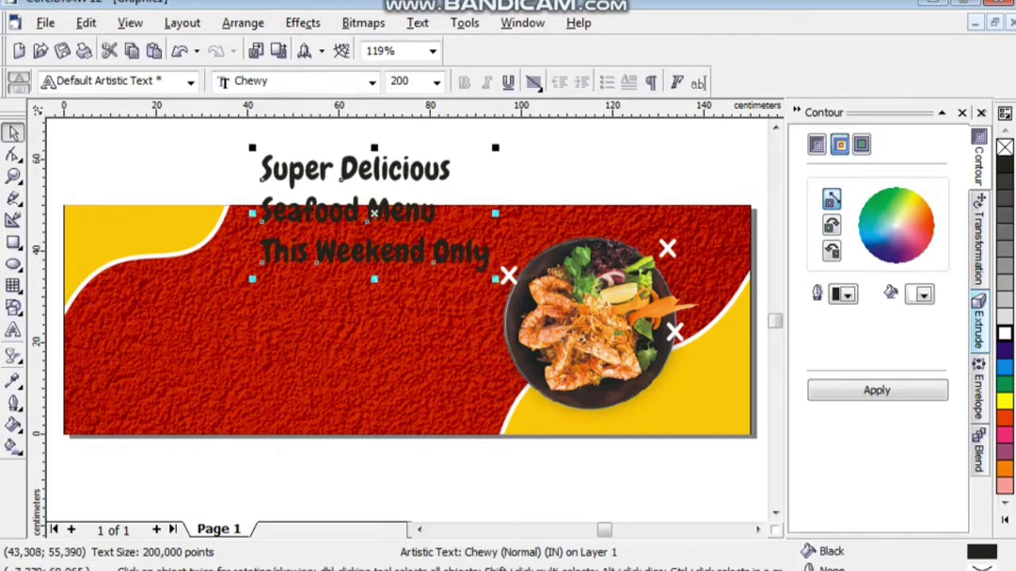
Move the headline onto the red banner beside the plate and break it into separate lines.
{"action": "left_click_drag", "start_coordinate": [263, 177], "coordinate": [238, 284]}
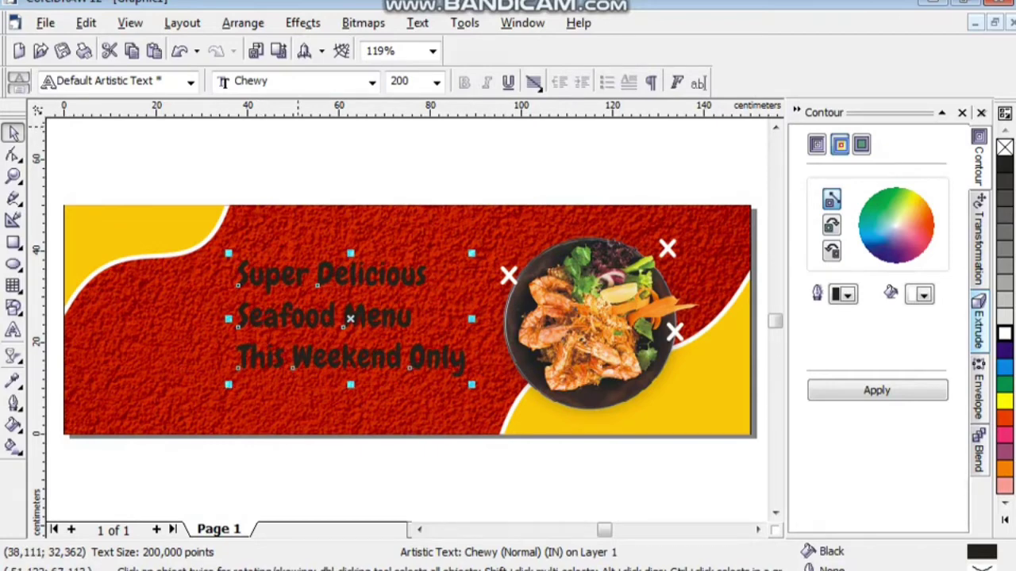
{"action": "left_click", "coordinate": [243, 22]}
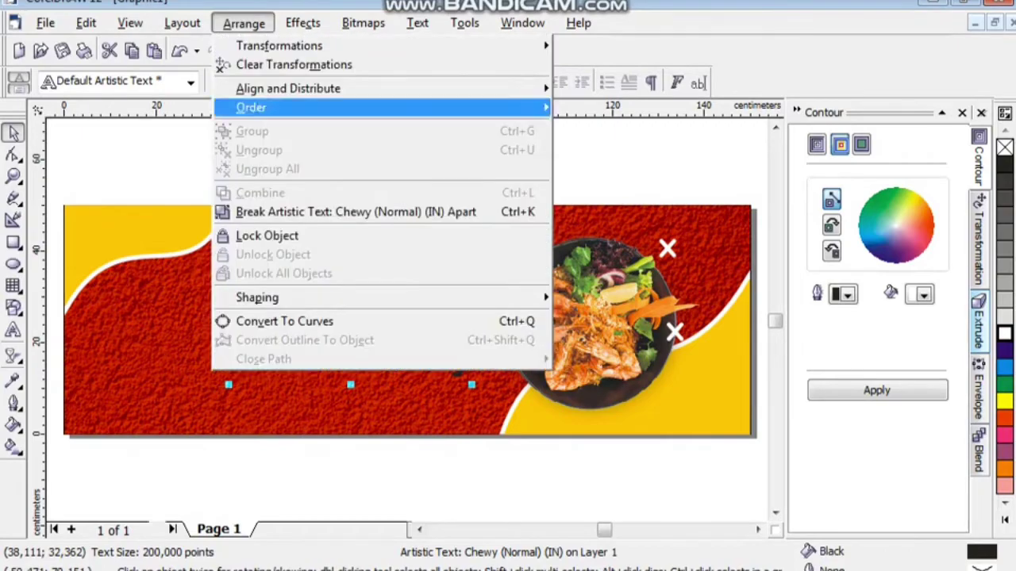
{"action": "left_click", "coordinate": [357, 212]}
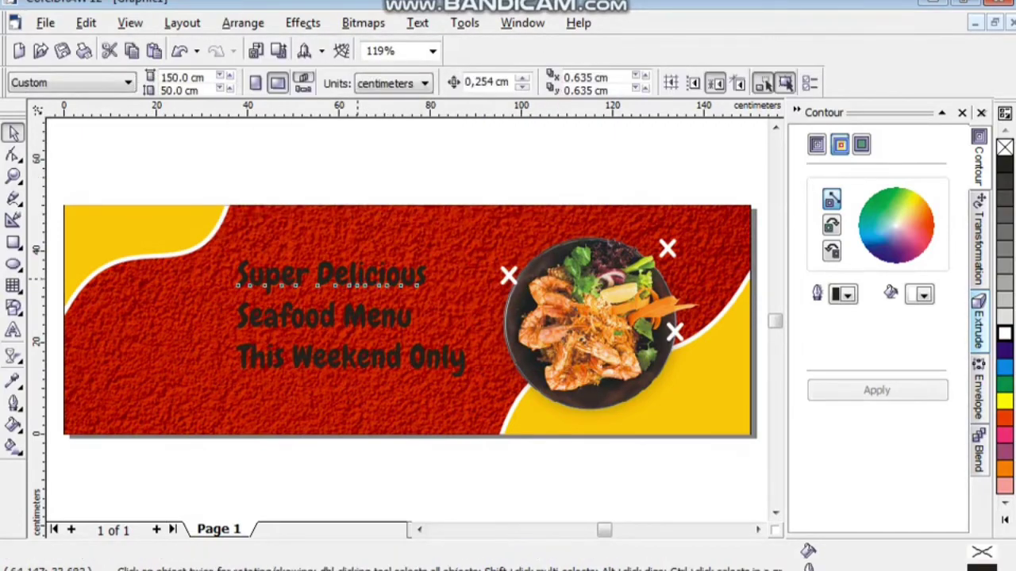
Colour Super Delicious white and This Weekend Only yellow.
{"action": "left_click", "coordinate": [239, 282]}
{"action": "left_click", "coordinate": [1004, 334]}
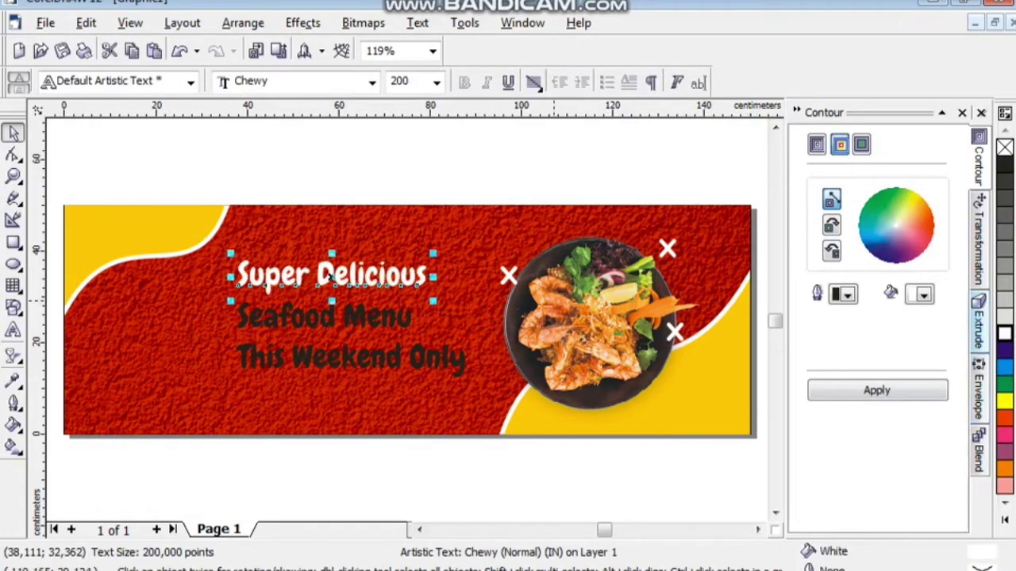
{"action": "left_click", "coordinate": [325, 315]}
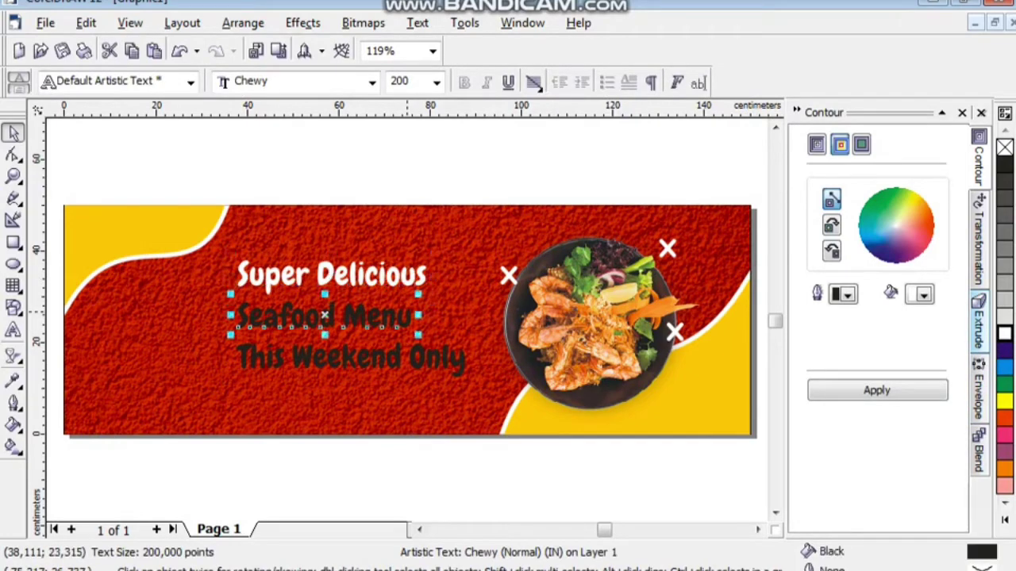
{"action": "left_click", "coordinate": [325, 357]}
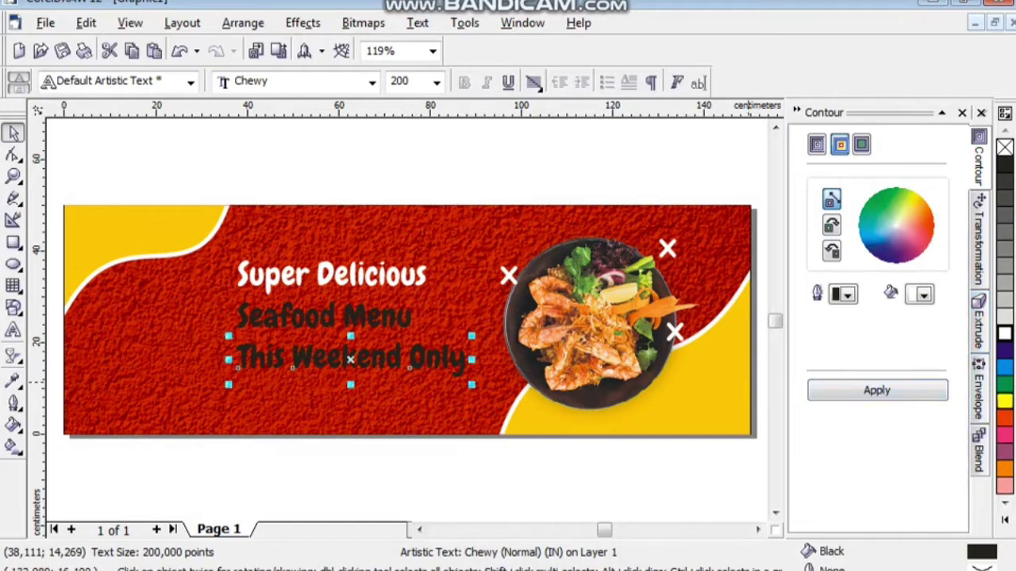
{"action": "left_click", "coordinate": [1004, 401]}
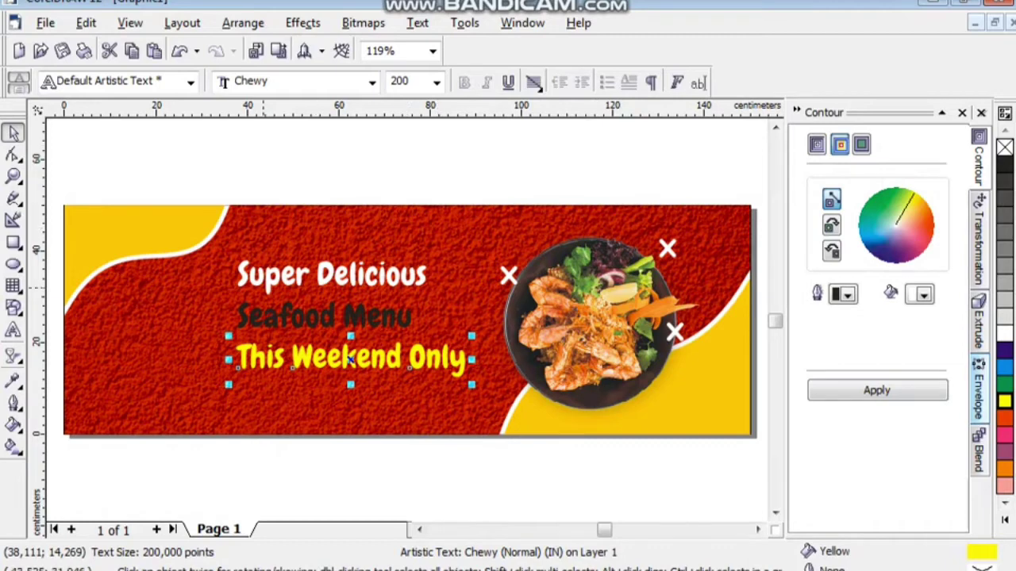
Set Seafood Menu to 300 pt and reposition Super Delicious just above it.
{"action": "left_click", "coordinate": [328, 276]}
{"action": "left_click_drag", "start_coordinate": [327, 276], "coordinate": [328, 250]}
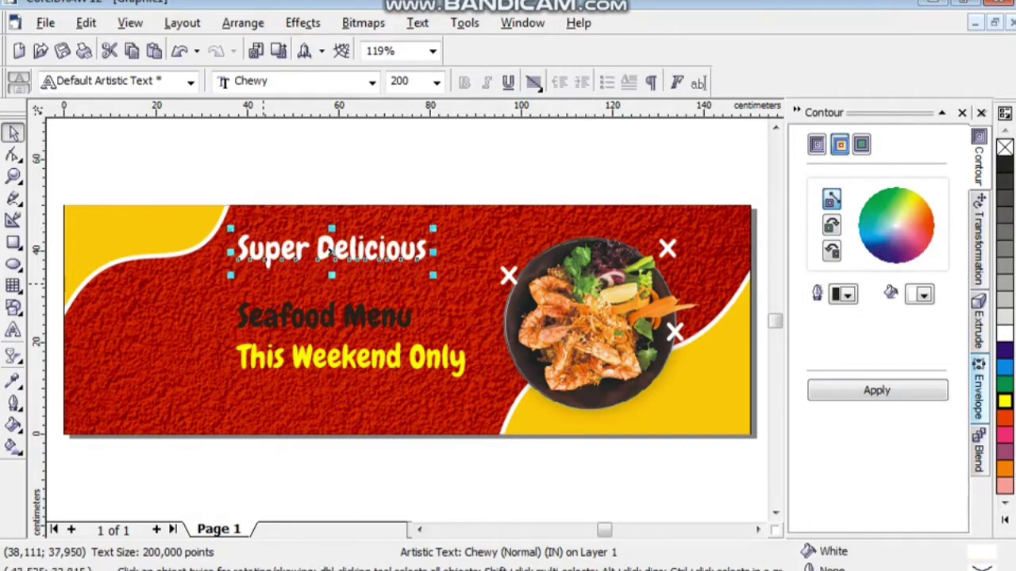
{"action": "left_click", "coordinate": [326, 315]}
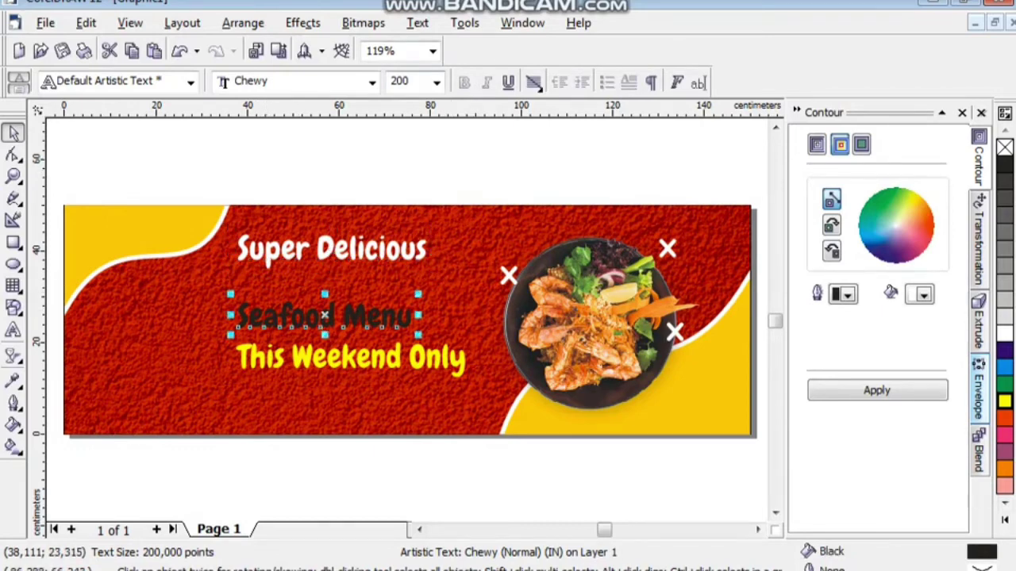
{"action": "left_click", "coordinate": [400, 81]}
{"action": "type", "text": "300"}
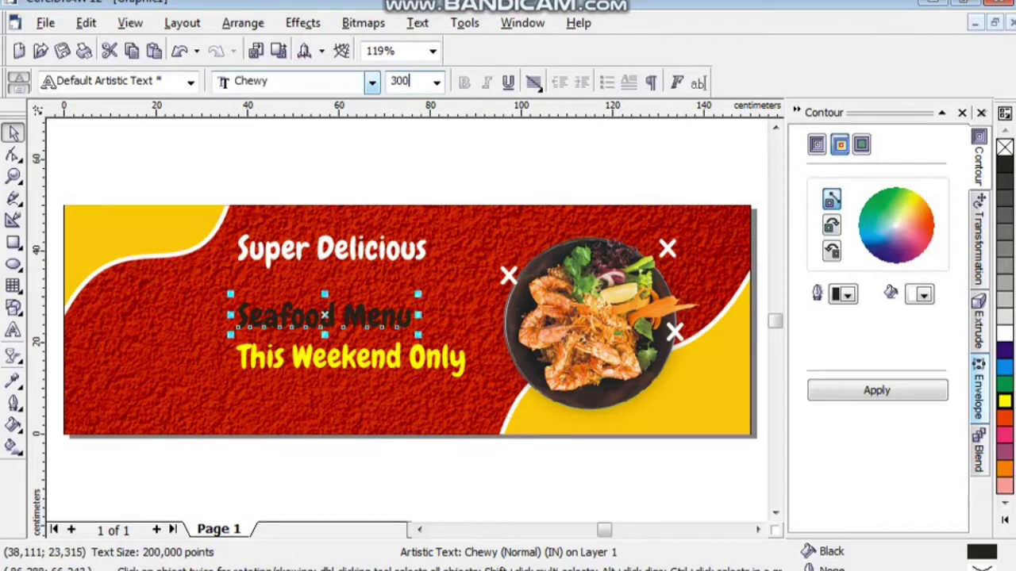
{"action": "key", "text": "Return"}
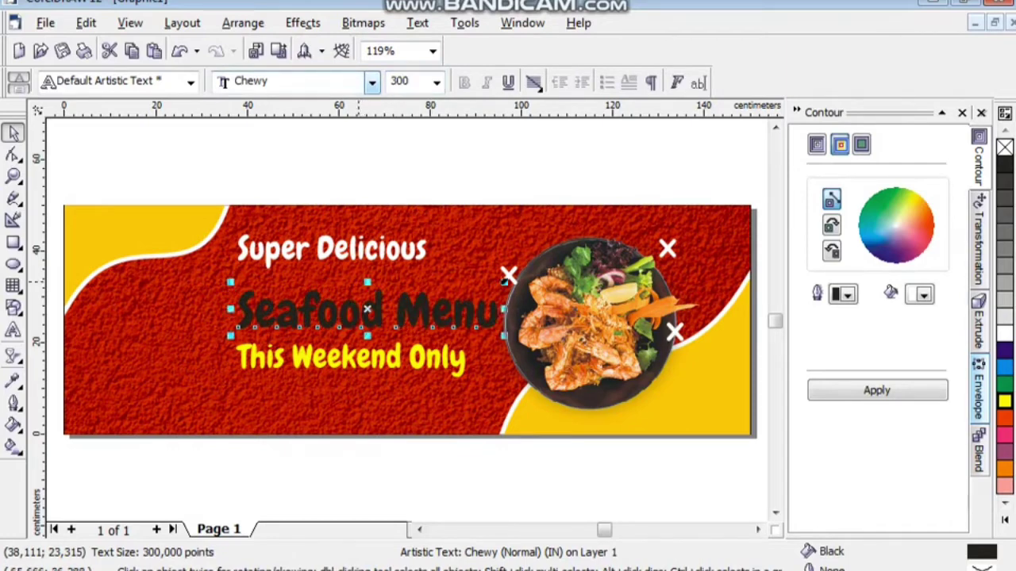
{"action": "left_click", "coordinate": [332, 251]}
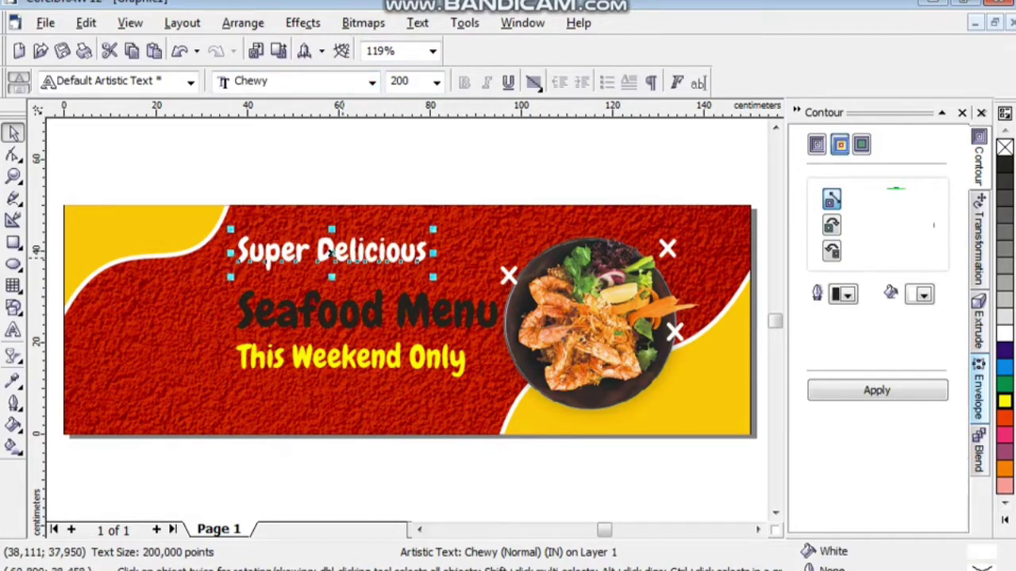
{"action": "left_click_drag", "start_coordinate": [332, 251], "coordinate": [352, 266]}
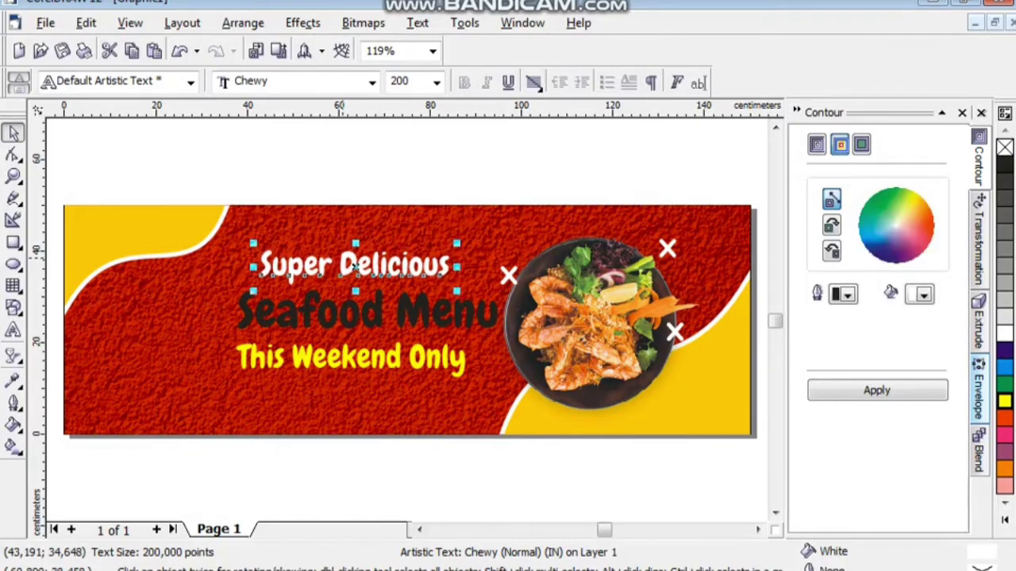
Set This Weekend Only to 170 pt and select it together with Seafood Menu.
{"action": "left_click", "coordinate": [350, 359]}
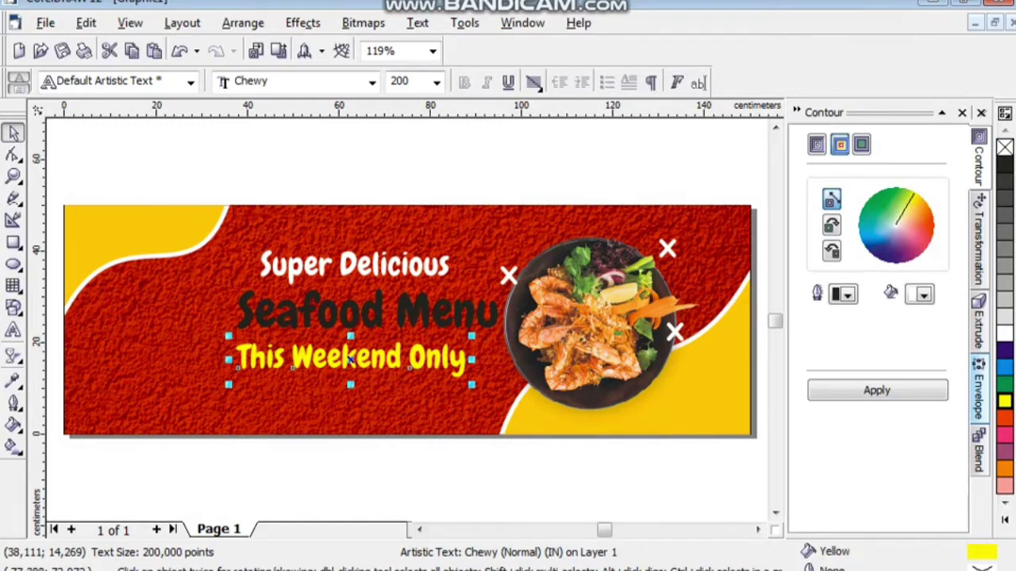
{"action": "left_click", "coordinate": [404, 81]}
{"action": "type", "text": "170"}
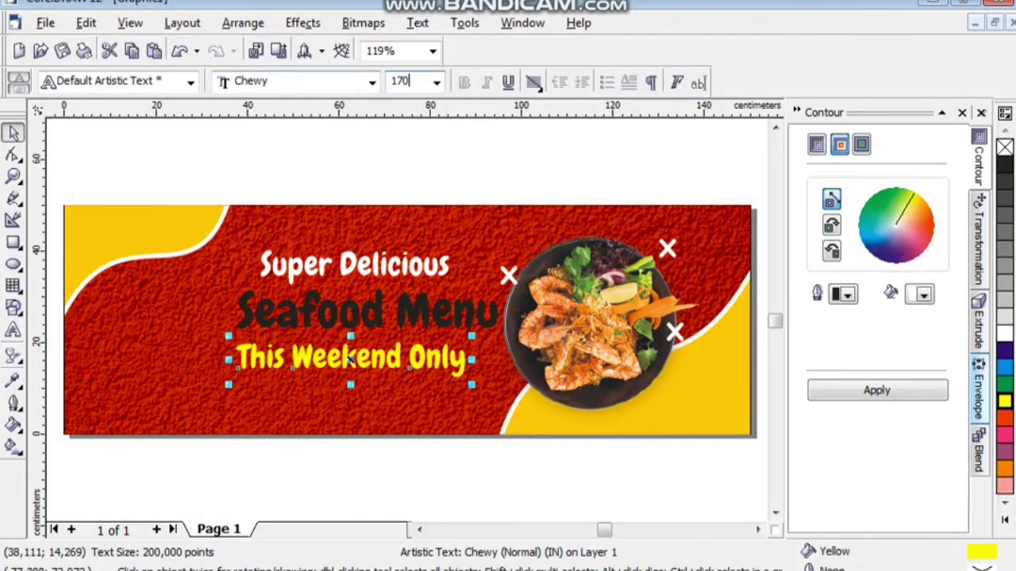
{"action": "key", "text": "Return"}
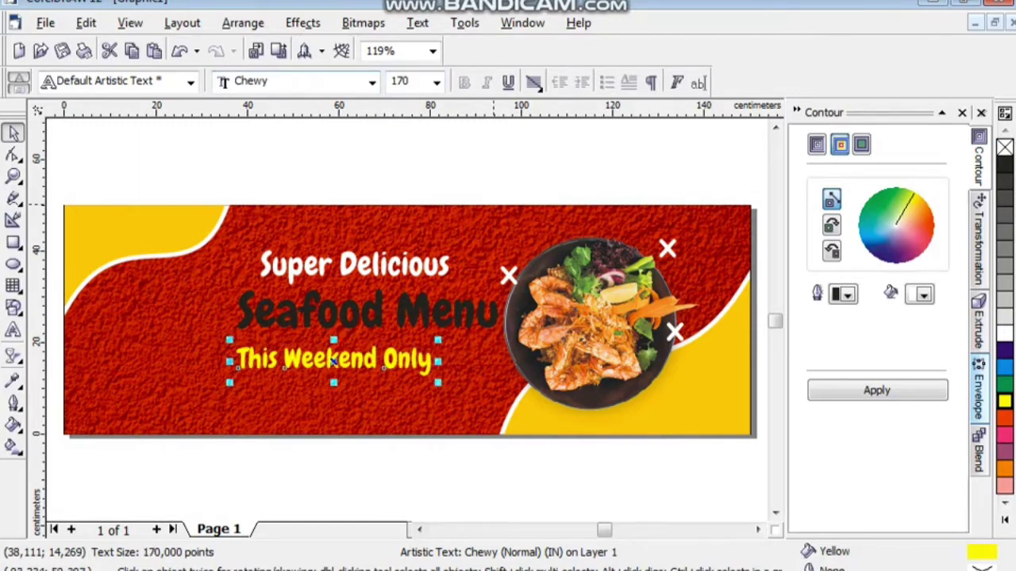
{"action": "key", "text": "Escape"}
{"action": "left_click", "coordinate": [407, 360]}
{"action": "left_click", "coordinate": [365, 312], "text": "shift"}
Right-align This Weekend Only with Seafood Menu, then nudge all three lines left and up.
{"action": "key", "text": "r"}
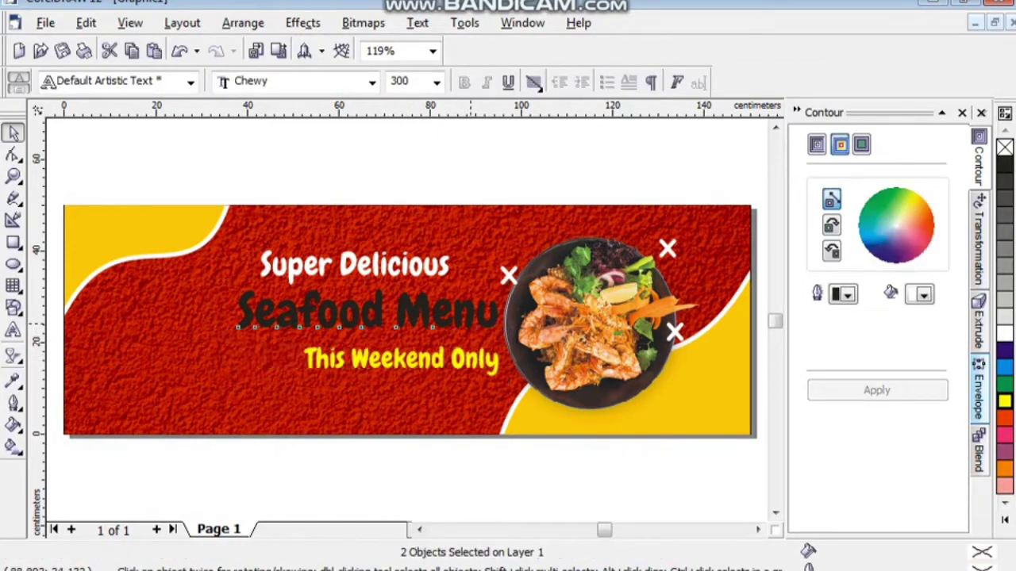
{"action": "key", "text": "Escape"}
{"action": "left_click_drag", "start_coordinate": [196, 165], "coordinate": [504, 441]}
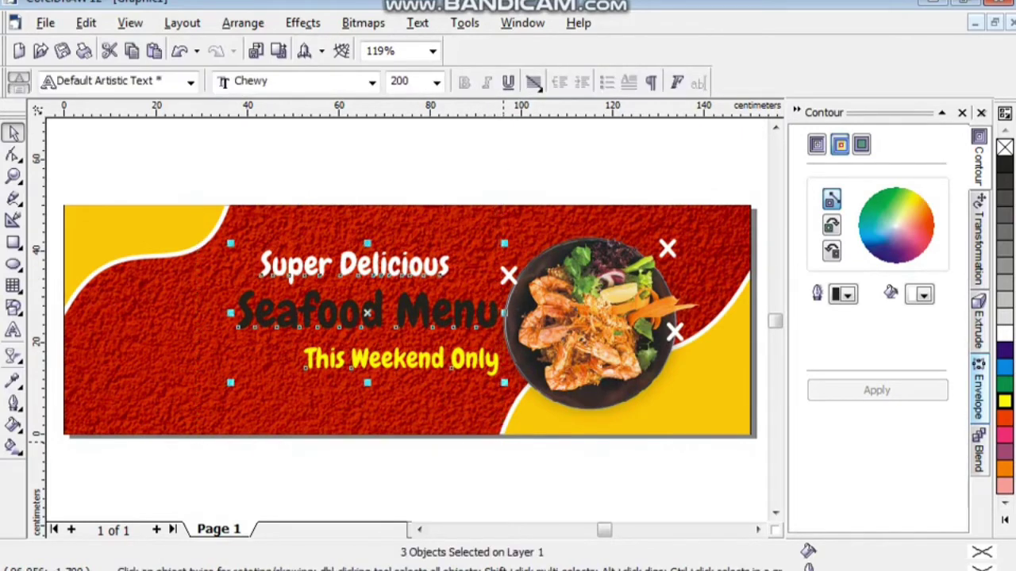
{"action": "key", "text": "Left"}
{"action": "key", "text": "Left"}
{"action": "key", "text": "Left"}
{"action": "key", "text": "Left"}
{"action": "key", "text": "Left"}
{"action": "key", "text": "Left"}
{"action": "key", "text": "Left"}
{"action": "key", "text": "Left"}
{"action": "key", "text": "Left"}
{"action": "key", "text": "Left"}
{"action": "key", "text": "Left"}
{"action": "key", "text": "Left"}
{"action": "key", "text": "Left"}
{"action": "key", "text": "Left"}
{"action": "key", "text": "Left"}
{"action": "key", "text": "Left"}
{"action": "key", "text": "Left"}
{"action": "key", "text": "Left"}
{"action": "key", "text": "Left"}
{"action": "key", "text": "Left"}
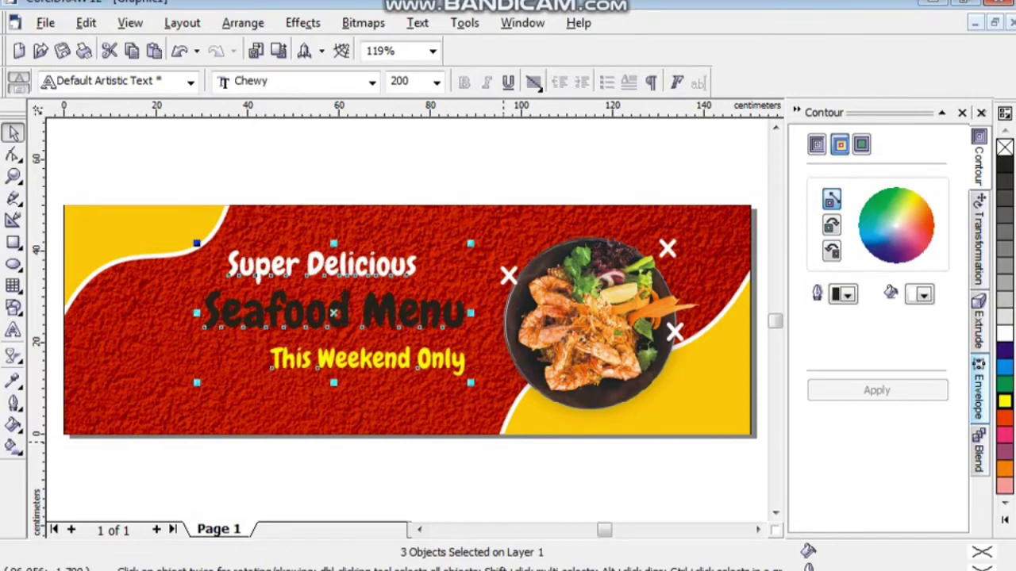
{"action": "key", "text": "Left"}
{"action": "key", "text": "Left"}
{"action": "key", "text": "Left"}
{"action": "key", "text": "Left"}
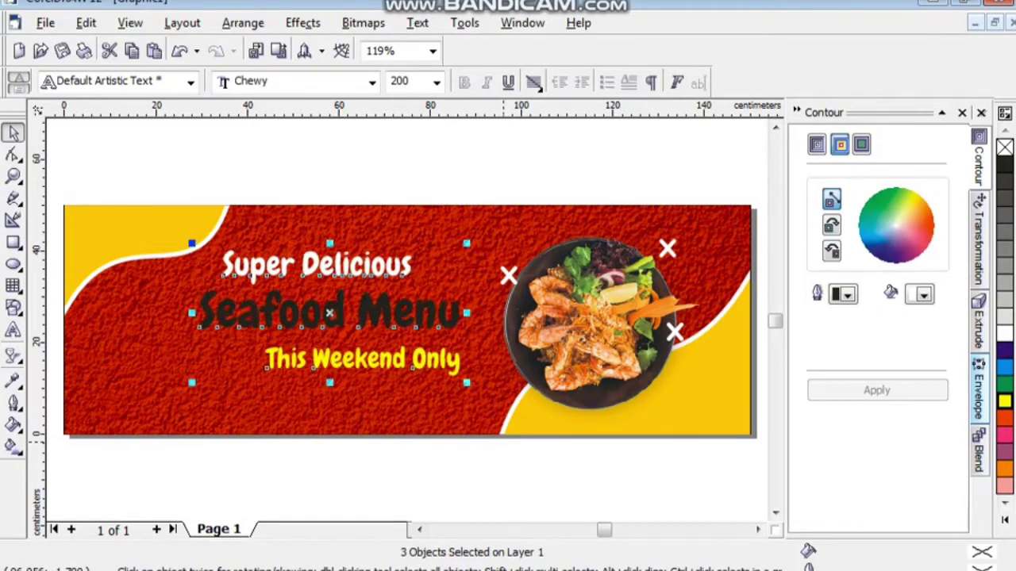
{"action": "key", "text": "Up"}
{"action": "key", "text": "Up"}
{"action": "key", "text": "Up"}
{"action": "key", "text": "Up"}
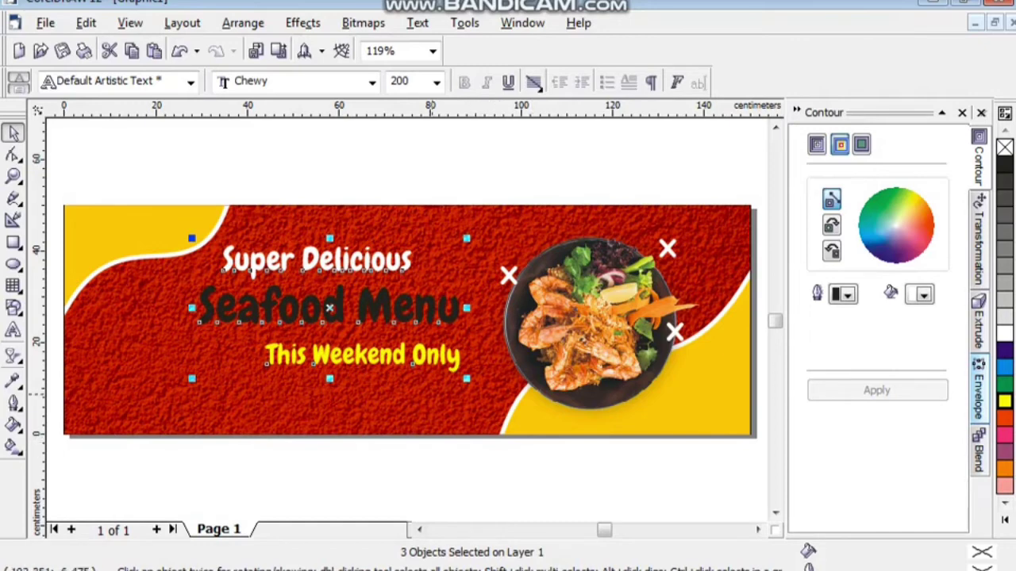
{"action": "key", "text": "Escape"}
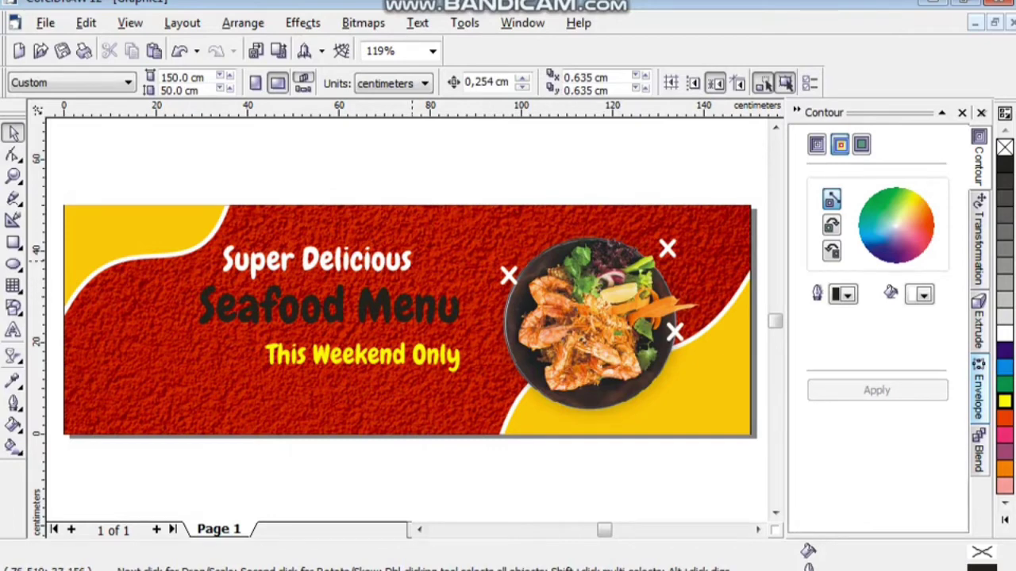
Apply a black outside contour at 0.7 cm offset to the white Super Delicious line.
{"action": "left_click", "coordinate": [315, 263]}
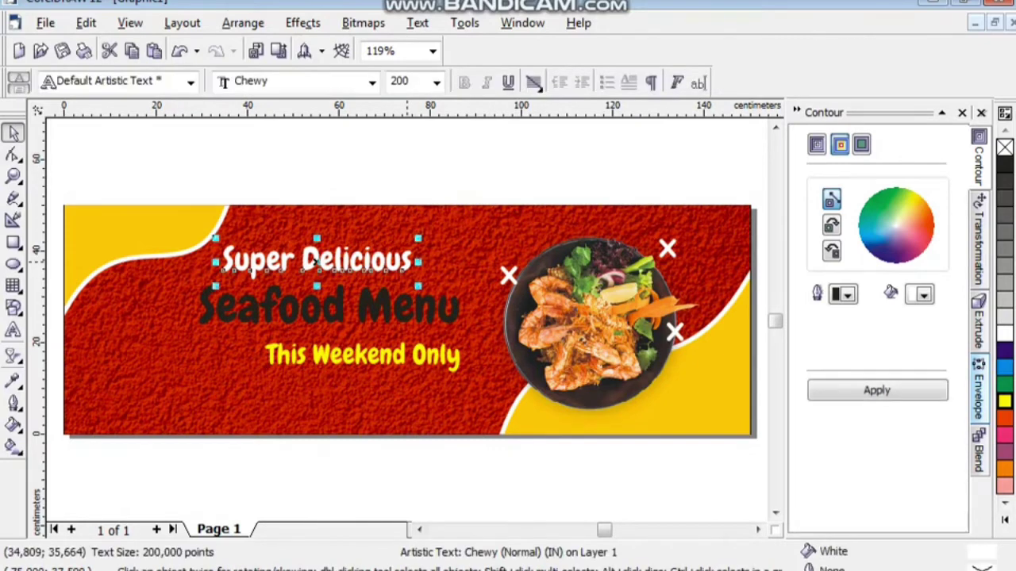
{"action": "left_click", "coordinate": [817, 144]}
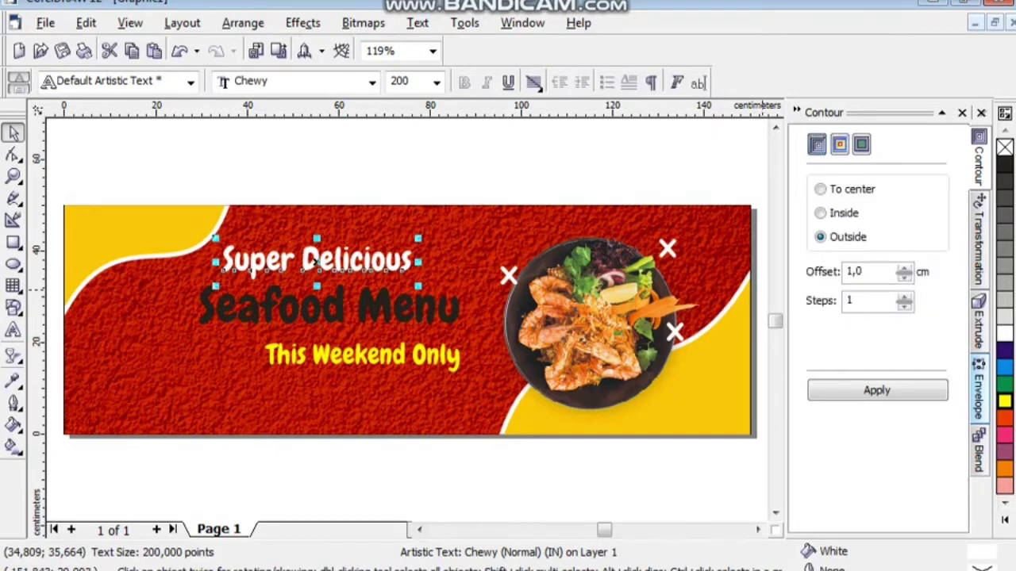
{"action": "left_click", "coordinate": [838, 144]}
{"action": "left_click", "coordinate": [924, 294]}
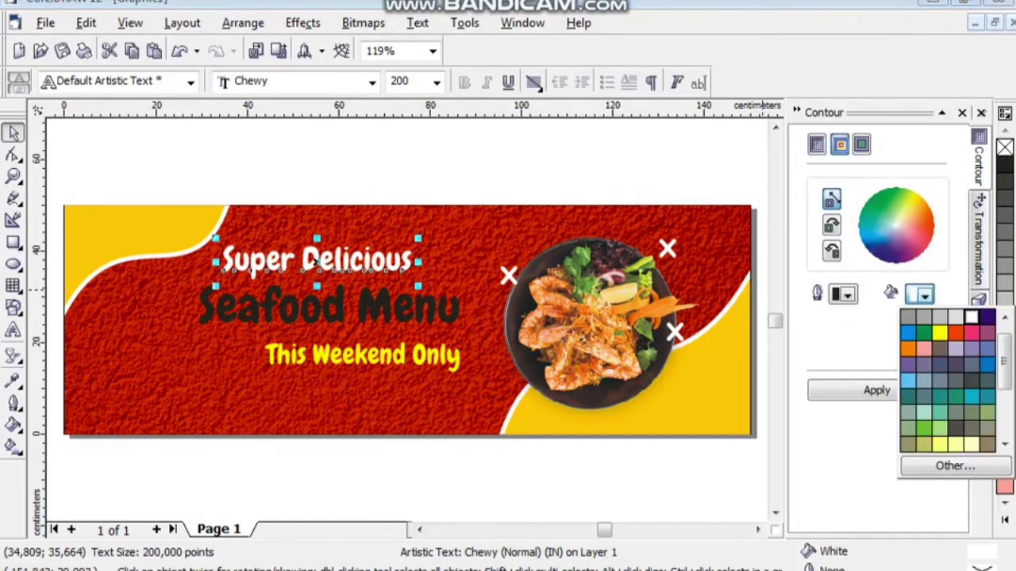
{"action": "scroll", "coordinate": [948, 377], "scroll_direction": "down", "scroll_amount": 3}
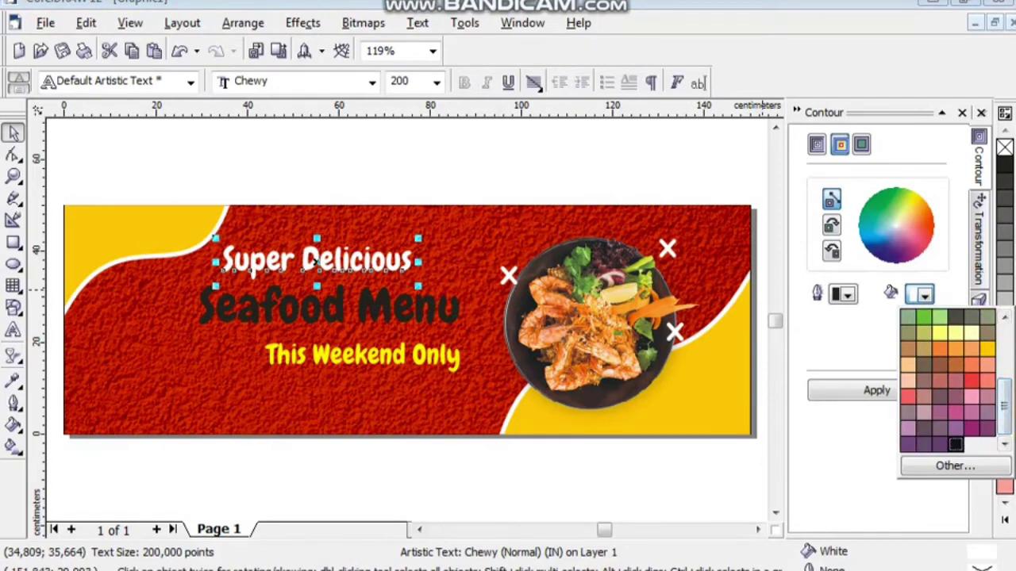
{"action": "left_click", "coordinate": [956, 444]}
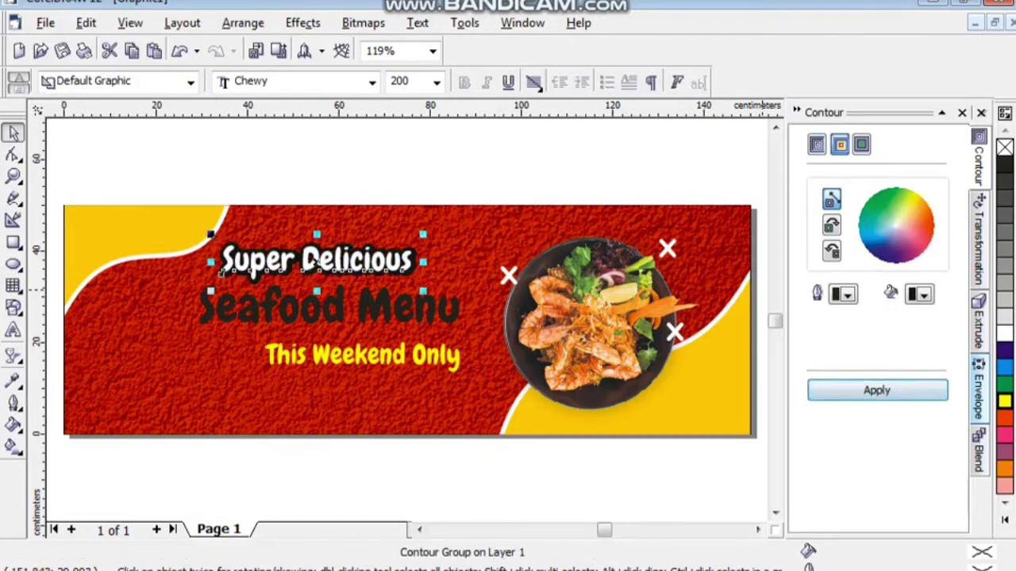
{"action": "left_click", "coordinate": [817, 143]}
{"action": "left_click", "coordinate": [862, 271]}
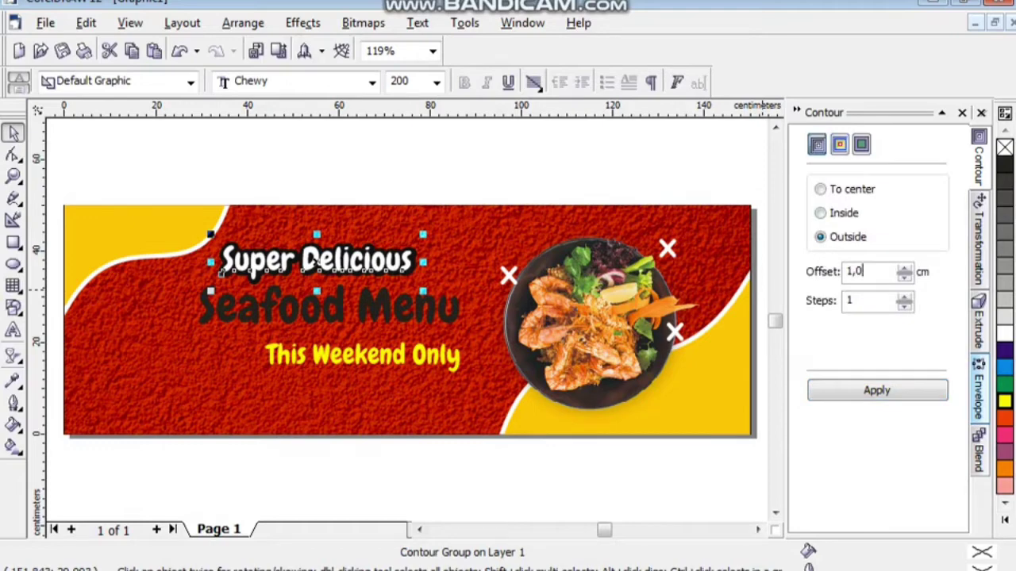
{"action": "double_click", "coordinate": [854, 271]}
{"action": "type", "text": "0,7"}
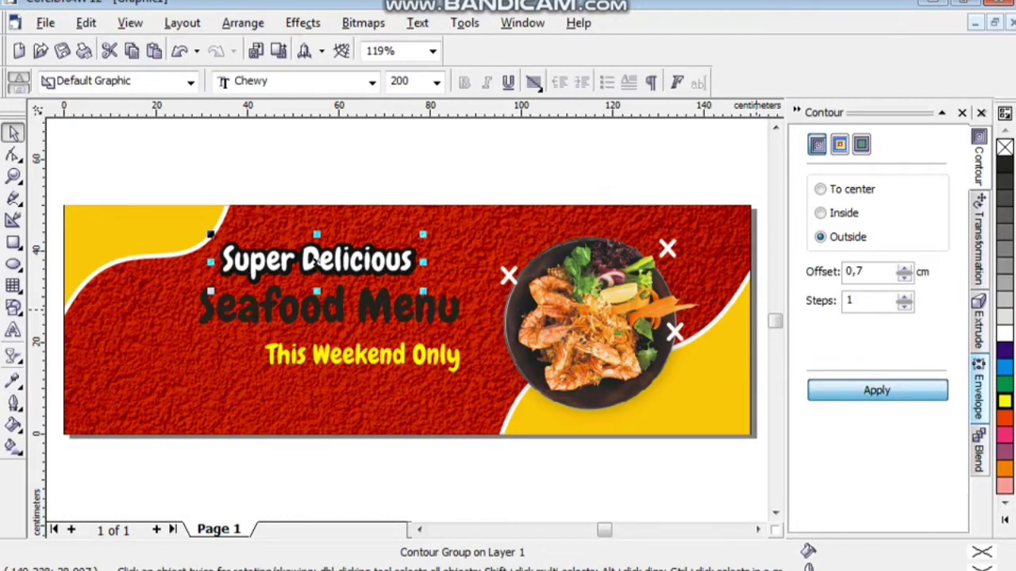
{"action": "left_click", "coordinate": [315, 261]}
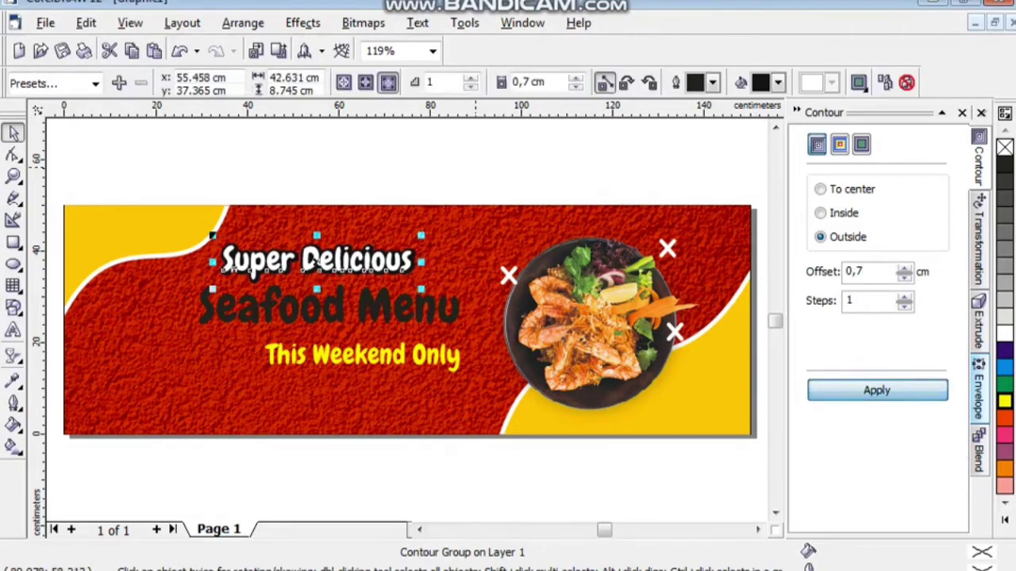
{"action": "key", "text": "Escape"}
Apply a white outside contour with 1 cm offset to the 300 pt Seafood Menu line.
{"action": "key", "text": "Tab"}
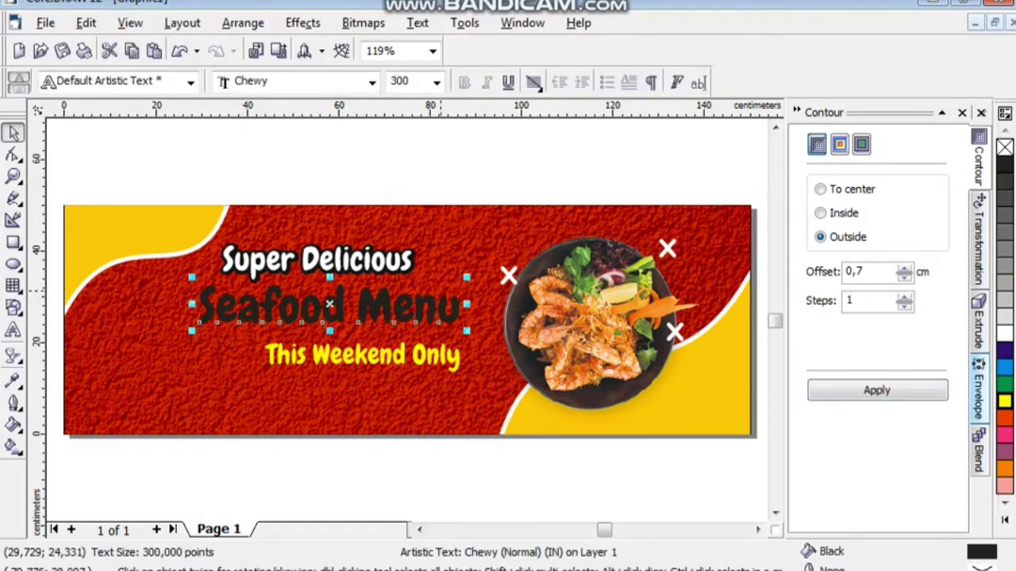
{"action": "double_click", "coordinate": [869, 271]}
{"action": "type", "text": "1"}
{"action": "left_click", "coordinate": [839, 143]}
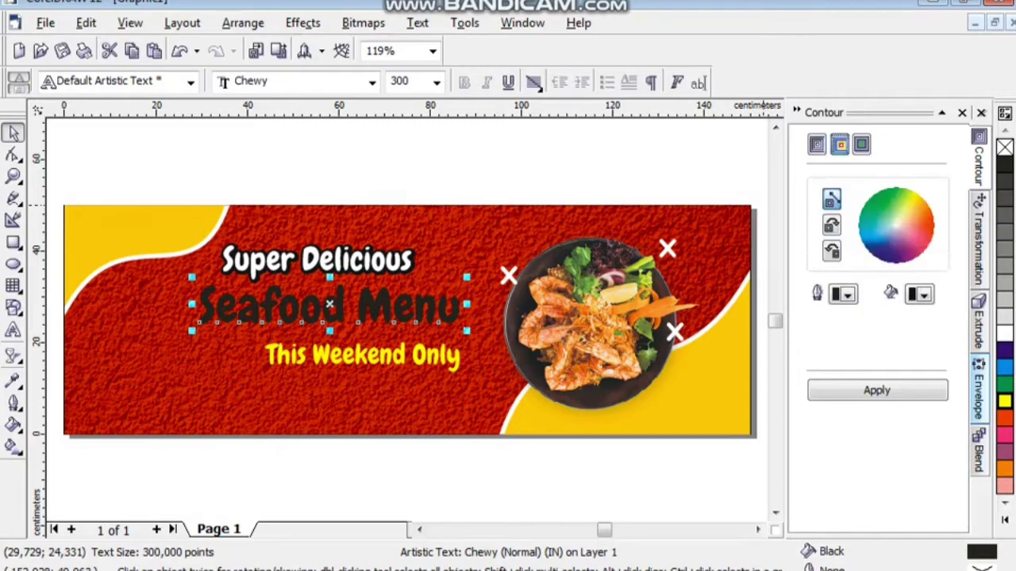
{"action": "left_click", "coordinate": [919, 295]}
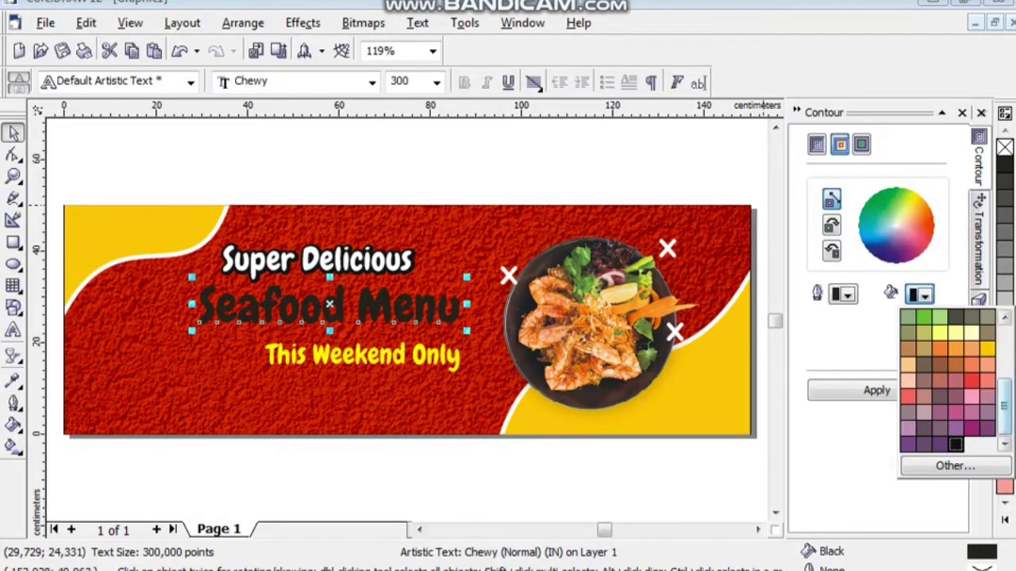
{"action": "left_click", "coordinate": [970, 331]}
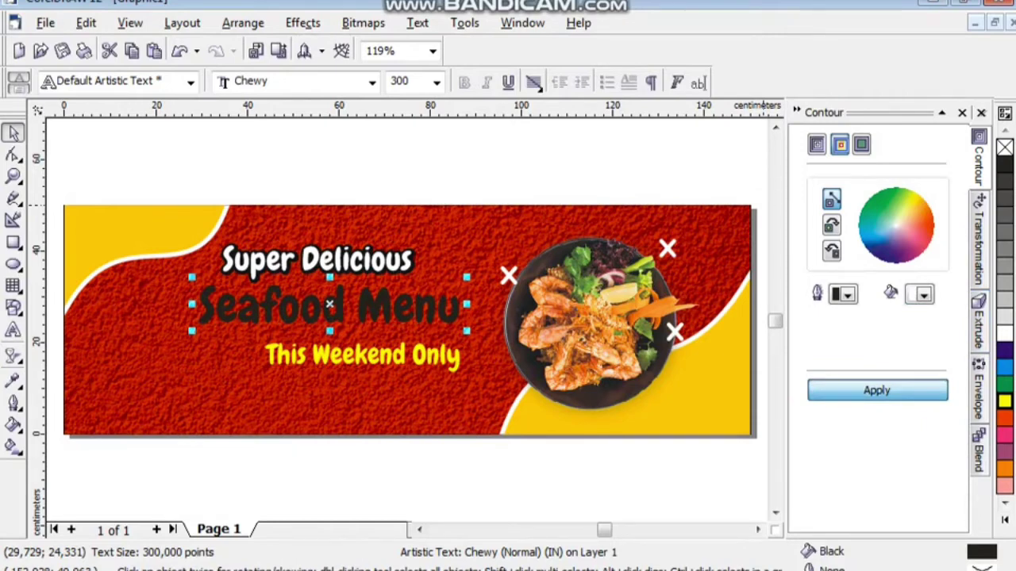
{"action": "left_click", "coordinate": [877, 390]}
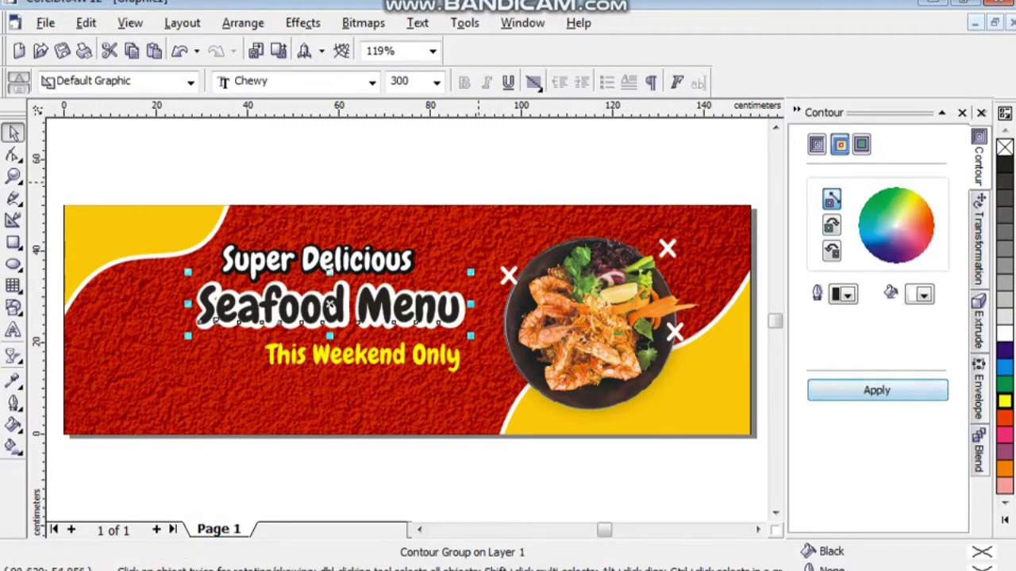
Apply a black outside contour with 0,5 cm offset to the yellow This Weekend Only tagline.
{"action": "key", "text": "Escape"}
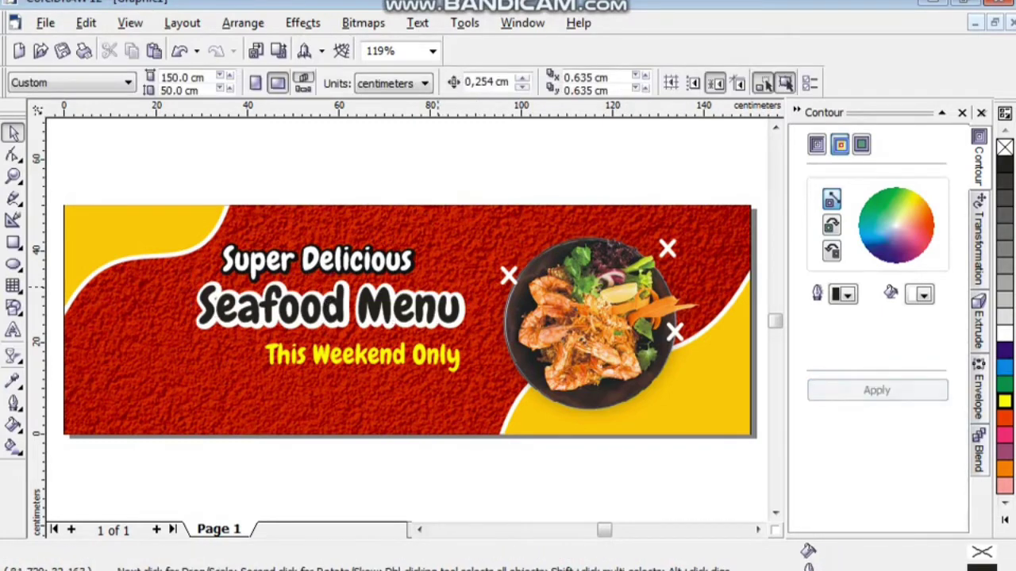
{"action": "left_click", "coordinate": [362, 356]}
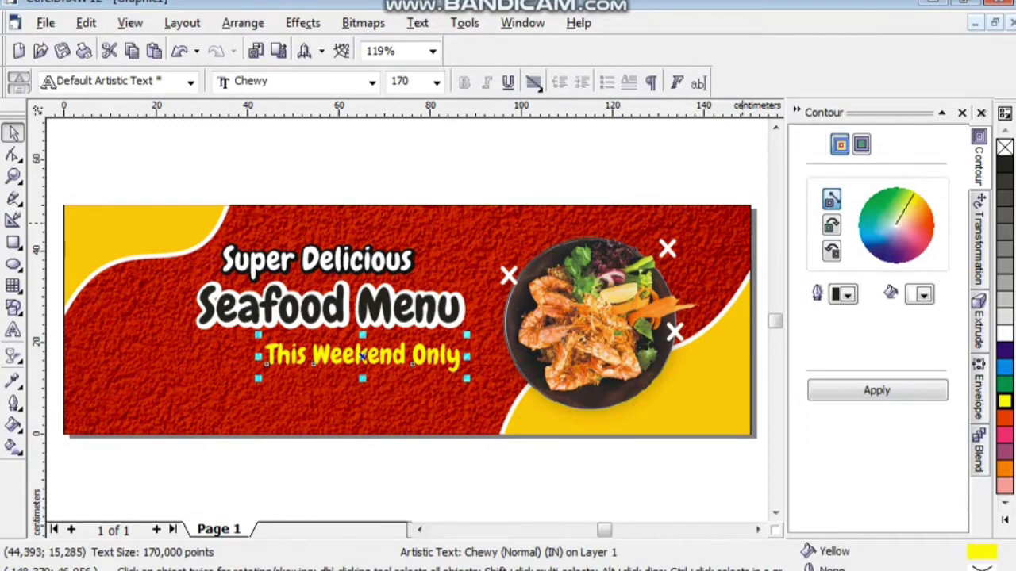
{"action": "left_click", "coordinate": [817, 143]}
{"action": "double_click", "coordinate": [857, 271]}
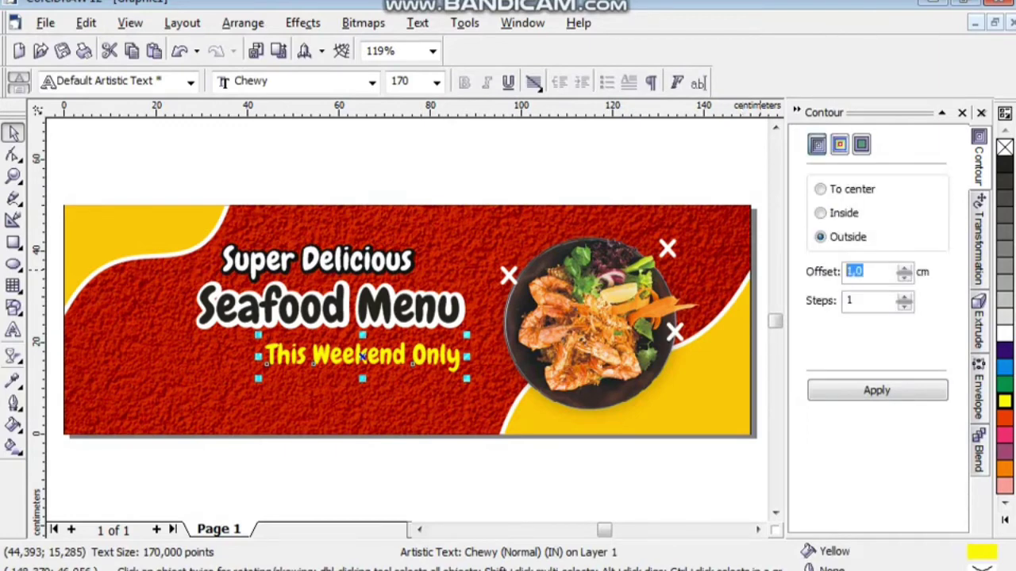
{"action": "type", "text": "0,5"}
{"action": "left_click", "coordinate": [839, 144]}
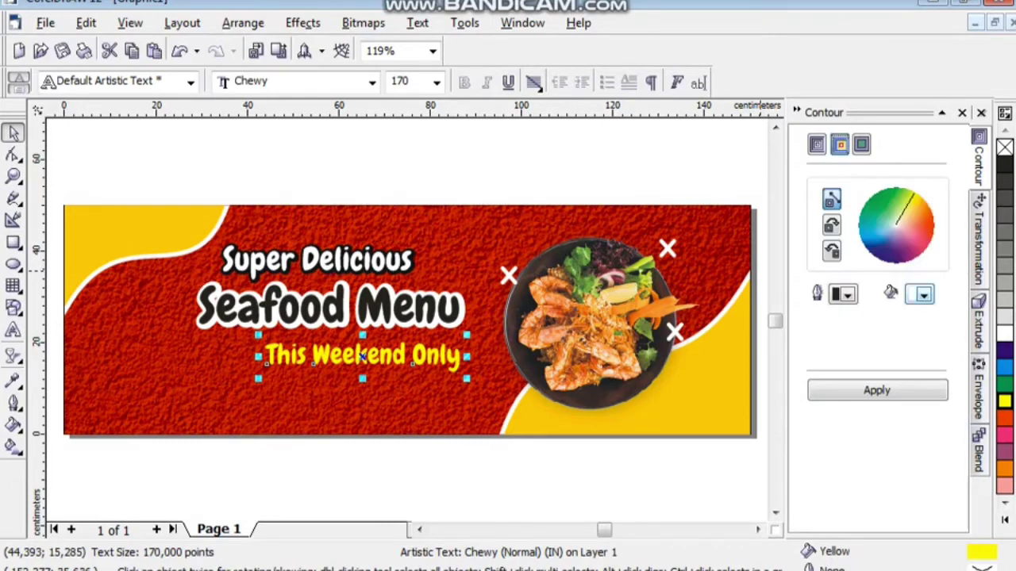
{"action": "left_click", "coordinate": [921, 294]}
{"action": "scroll", "coordinate": [949, 381], "scroll_direction": "down", "scroll_amount": 3}
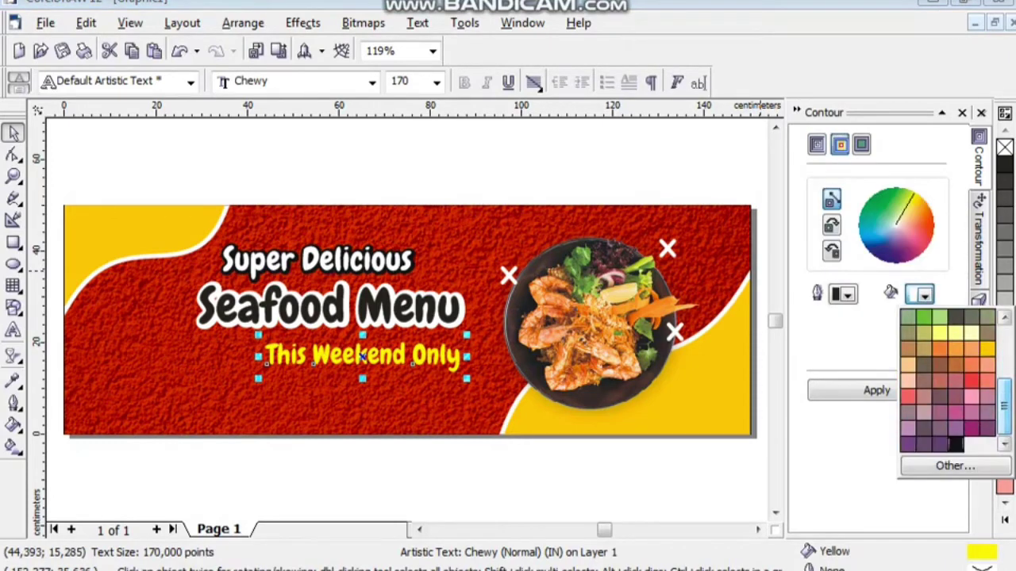
{"action": "left_click", "coordinate": [955, 444]}
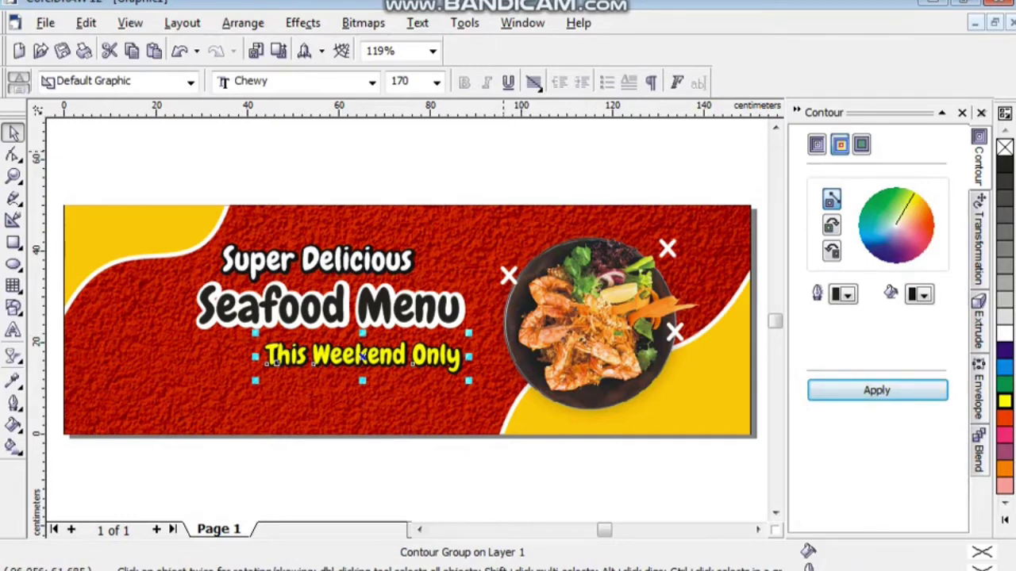
{"action": "key", "text": "Escape"}
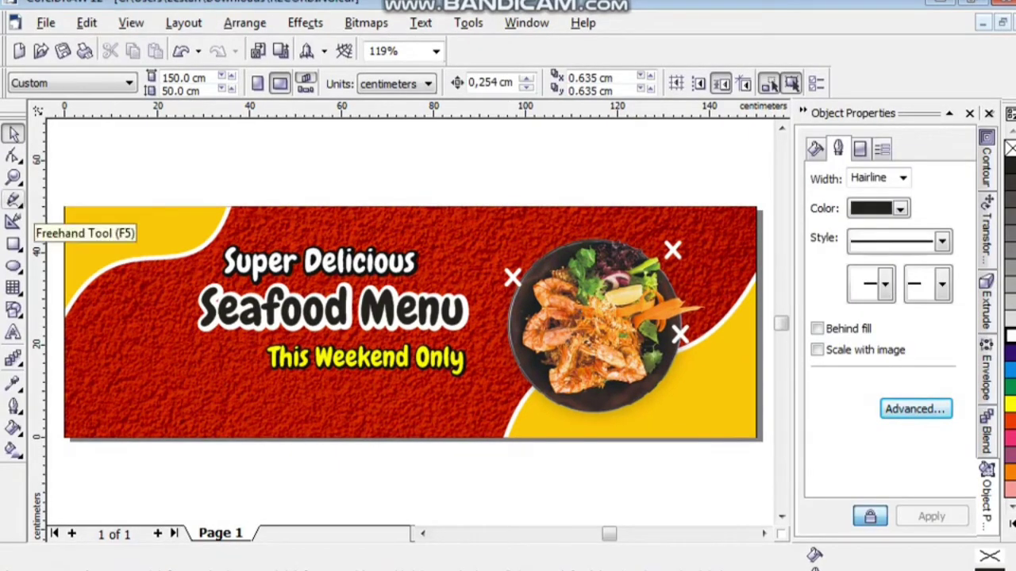
Draw a straight white 40 pt line under This Weekend Only.
{"action": "left_click", "coordinate": [13, 198]}
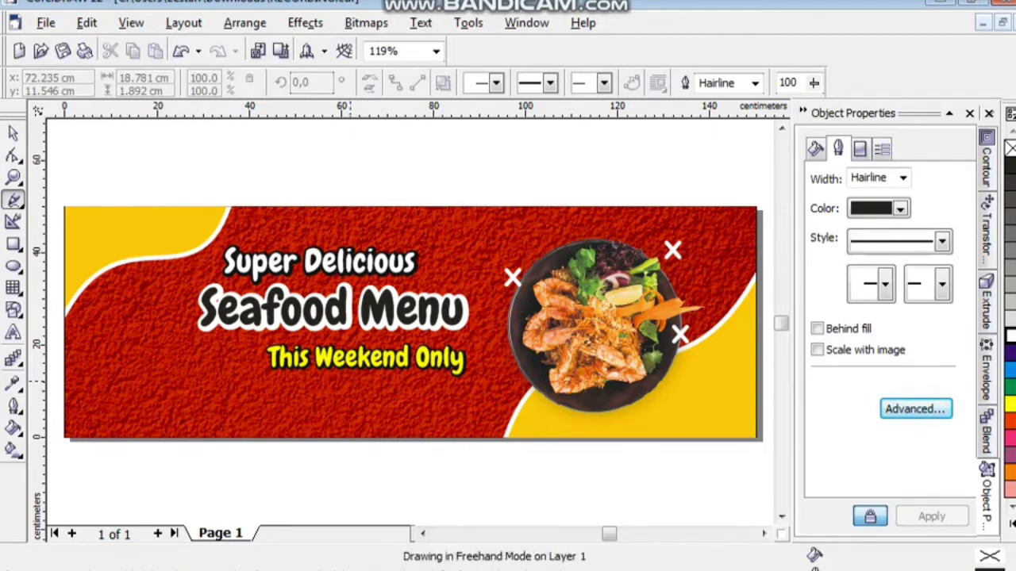
{"action": "left_click", "coordinate": [355, 389]}
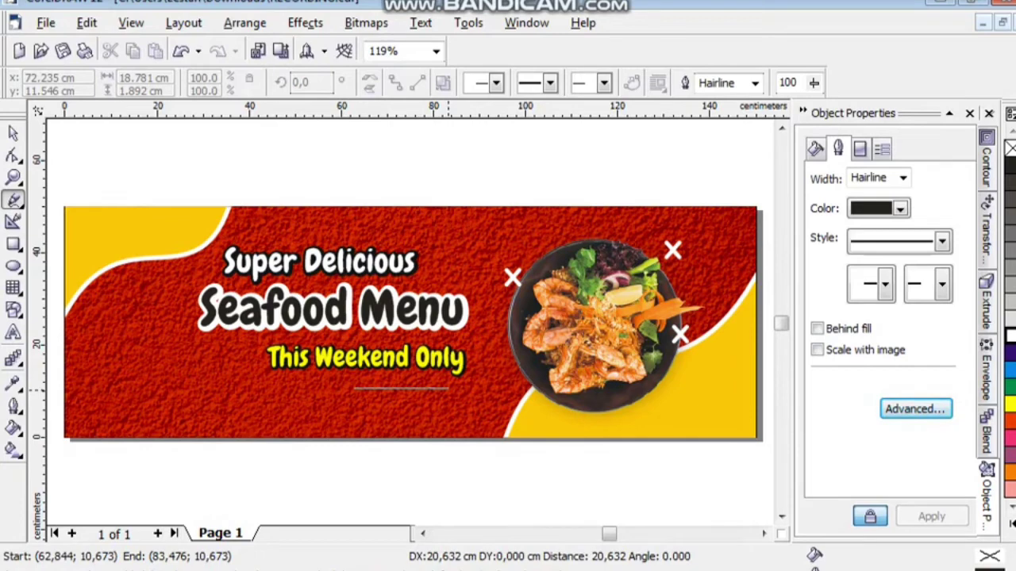
{"action": "left_click", "coordinate": [448, 389]}
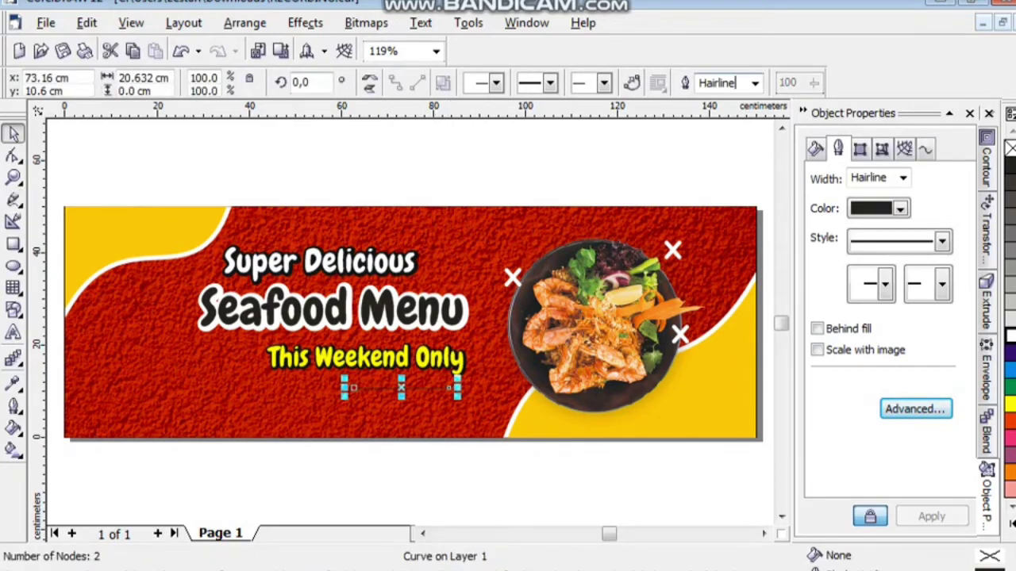
{"action": "left_click", "coordinate": [717, 83]}
{"action": "type", "text": "40"}
{"action": "key", "text": "Return"}
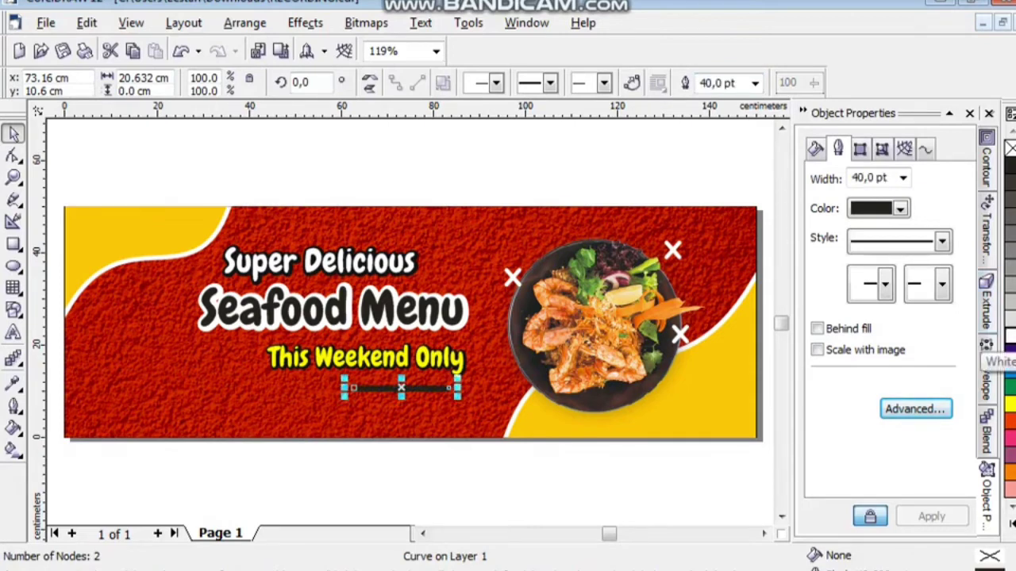
{"action": "right_click", "coordinate": [1010, 335]}
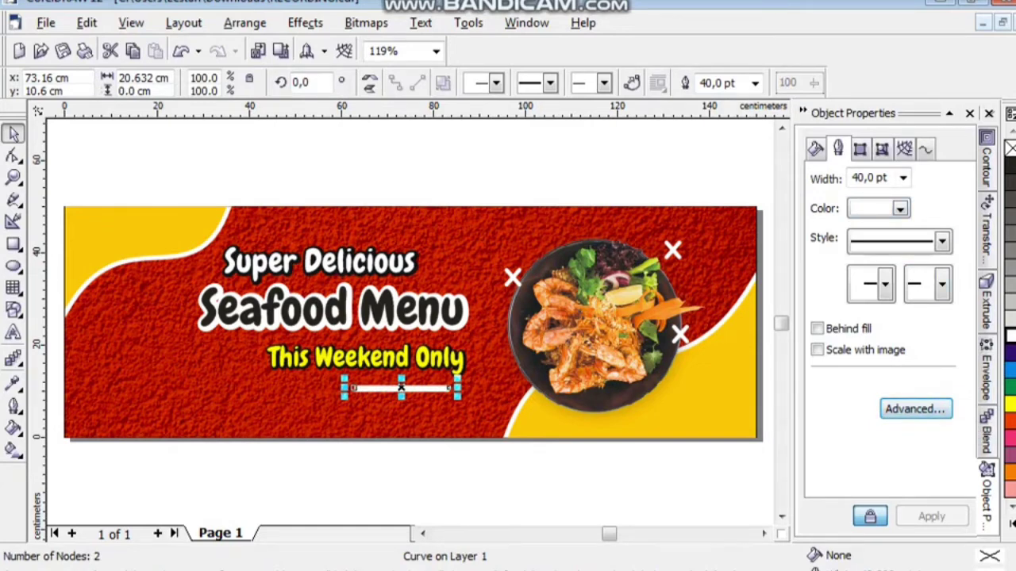
Give the white line rounded ends and zoom in on it.
{"action": "left_click", "coordinate": [915, 408]}
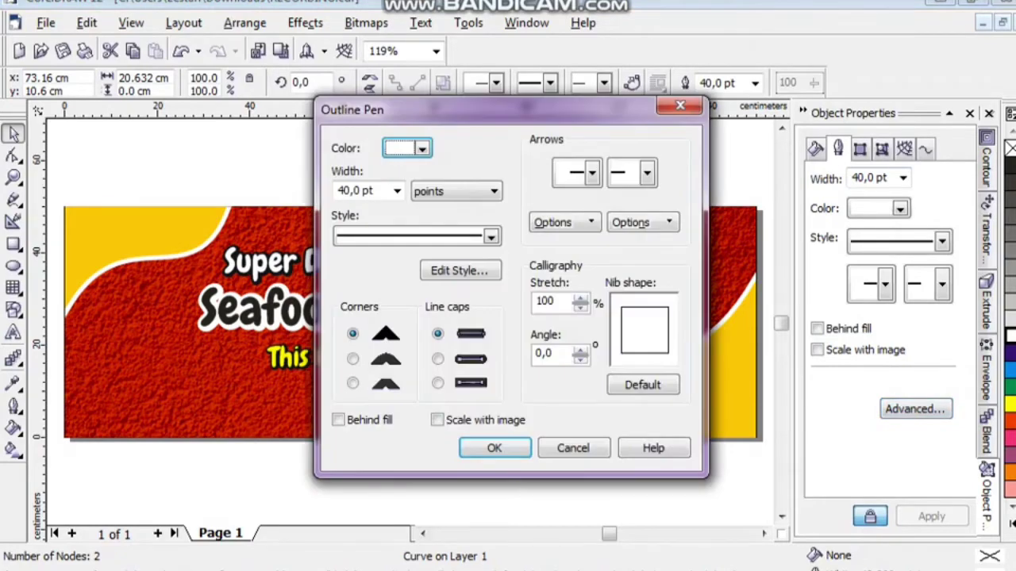
{"action": "left_click_drag", "start_coordinate": [492, 109], "coordinate": [724, 107]}
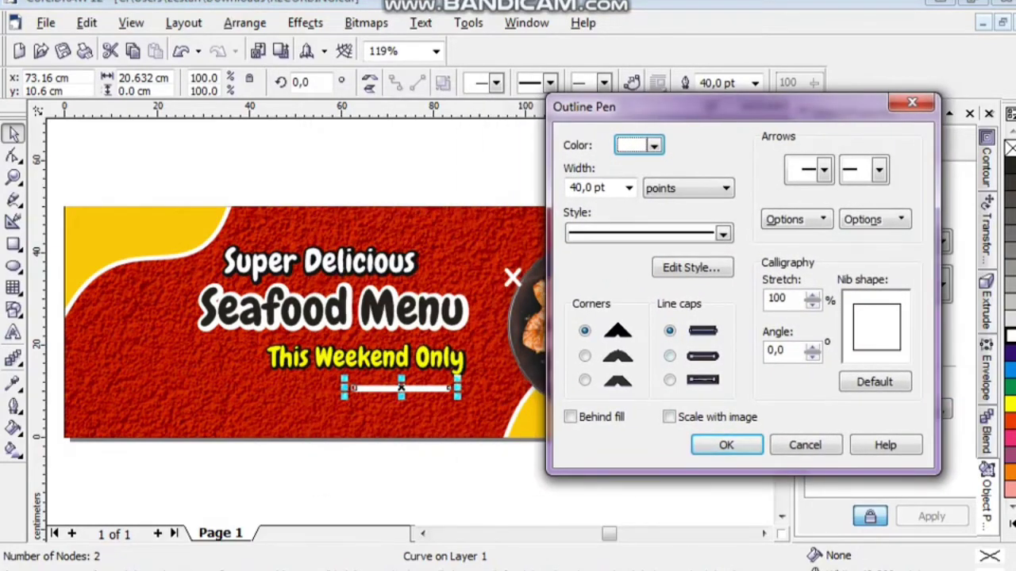
{"action": "left_click", "coordinate": [670, 355]}
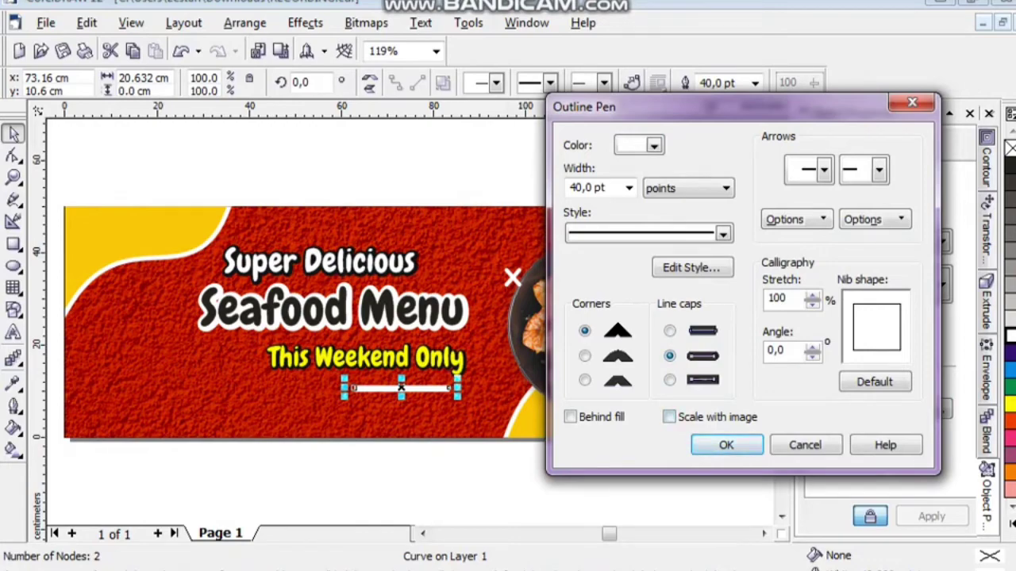
{"action": "left_click", "coordinate": [726, 445]}
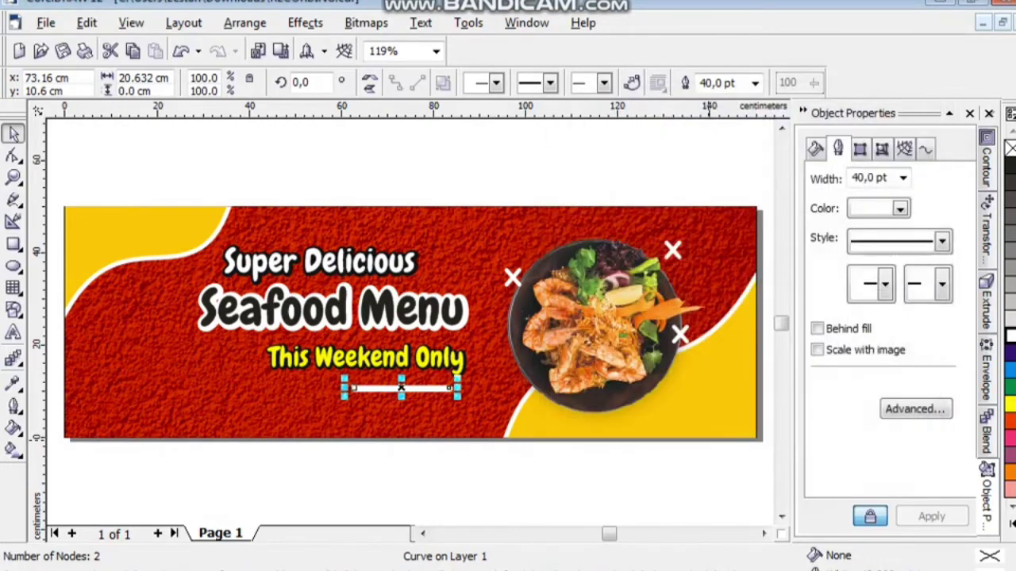
{"action": "key", "text": "z"}
{"action": "left_click", "coordinate": [412, 405]}
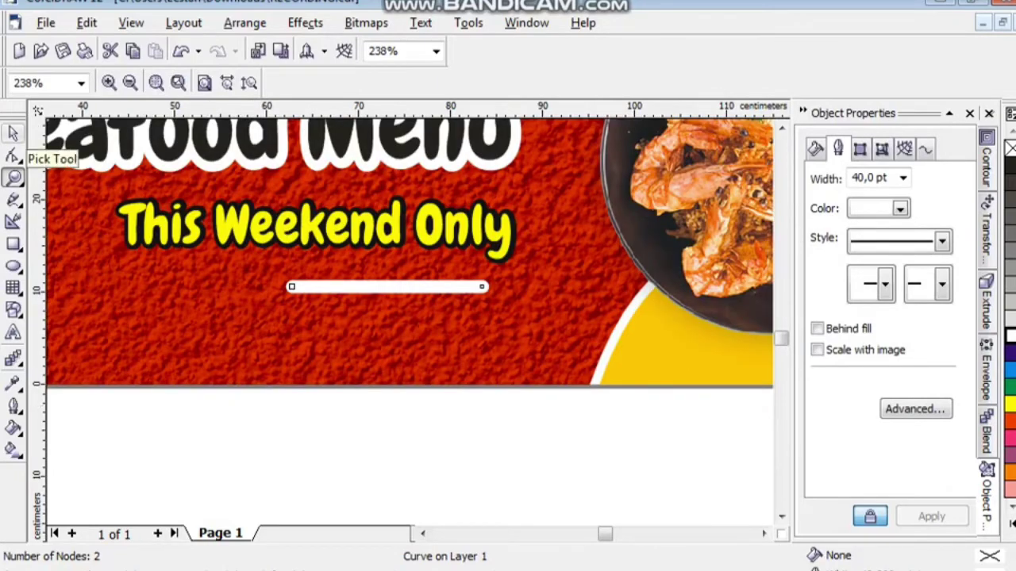
Convert the white underline beneath 'This Weekend Only' to a curve and bow it upward into an arc.
{"action": "left_click", "coordinate": [12, 156]}
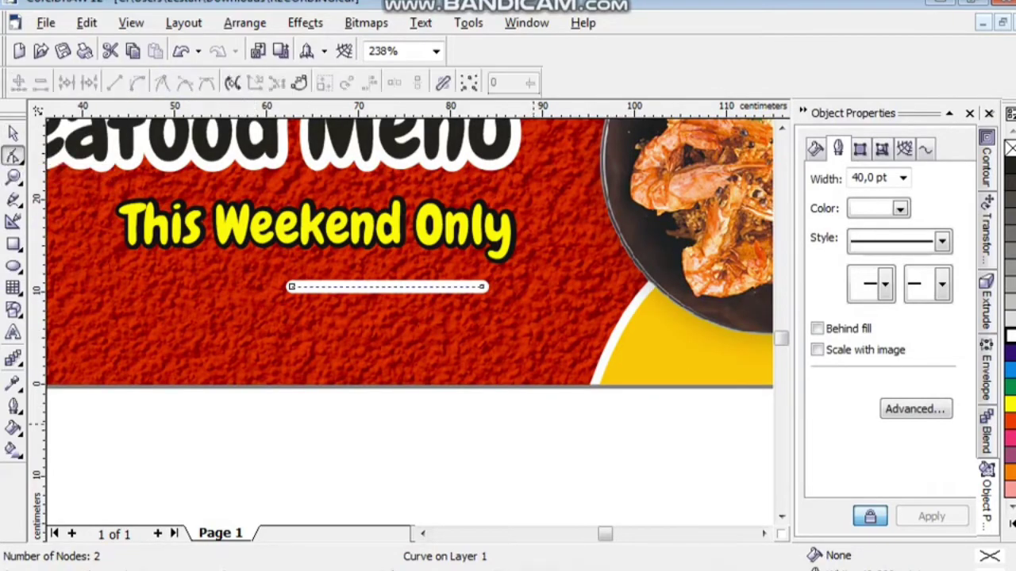
{"action": "left_click_drag", "start_coordinate": [560, 432], "coordinate": [270, 255]}
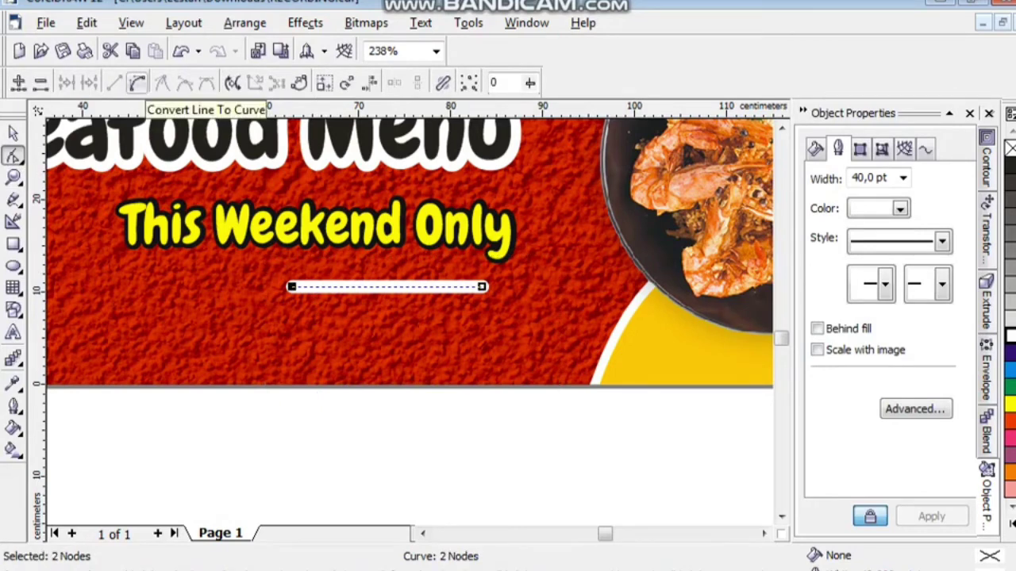
{"action": "left_click", "coordinate": [137, 83]}
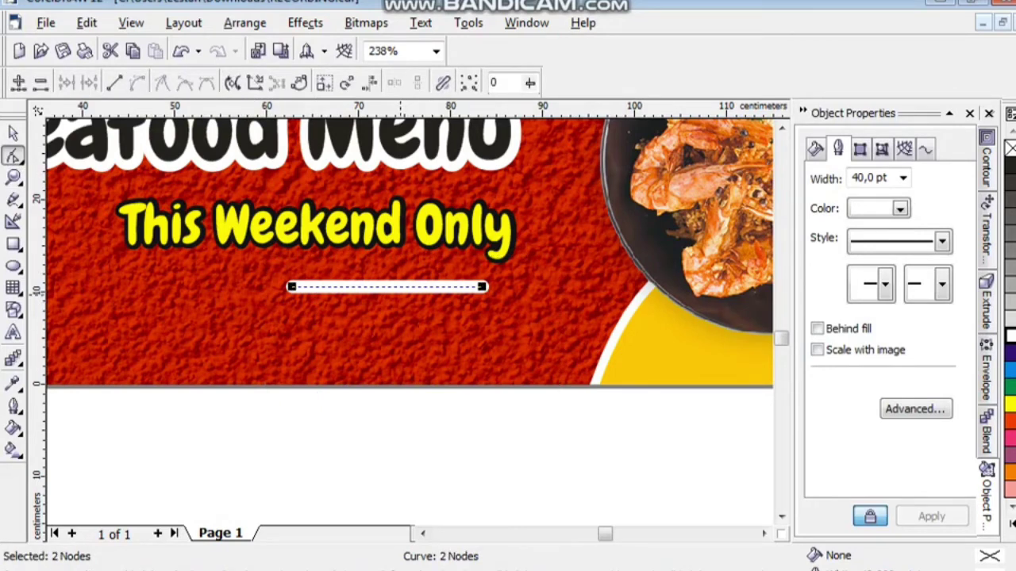
{"action": "left_click_drag", "start_coordinate": [382, 288], "coordinate": [381, 270]}
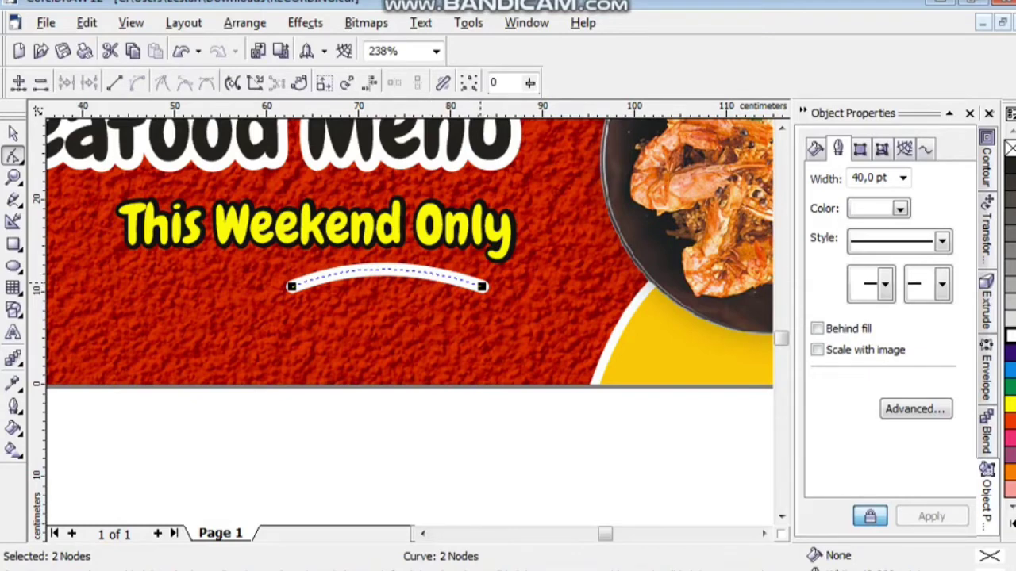
{"action": "left_click", "coordinate": [13, 133]}
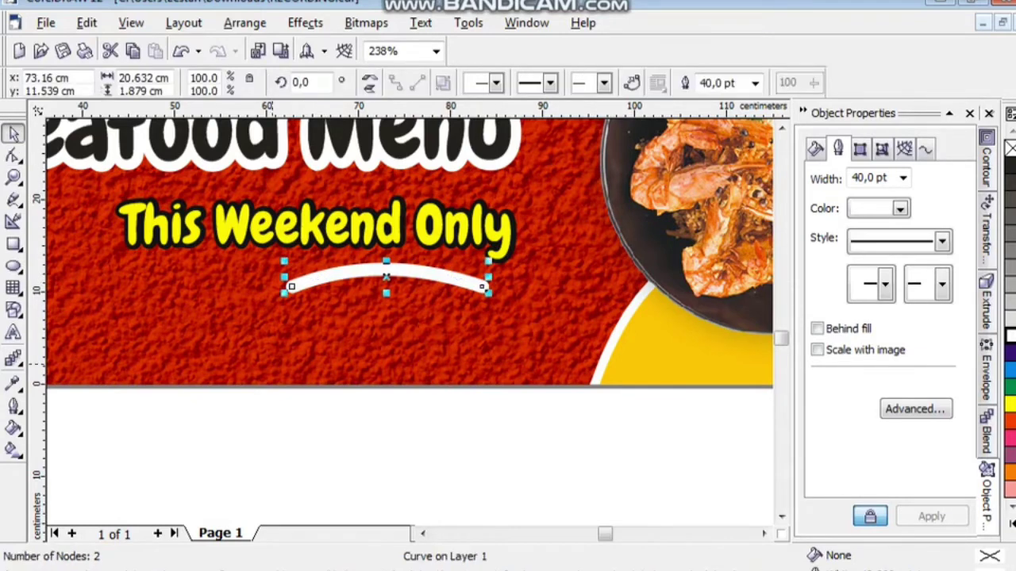
{"action": "key", "text": "Tab"}
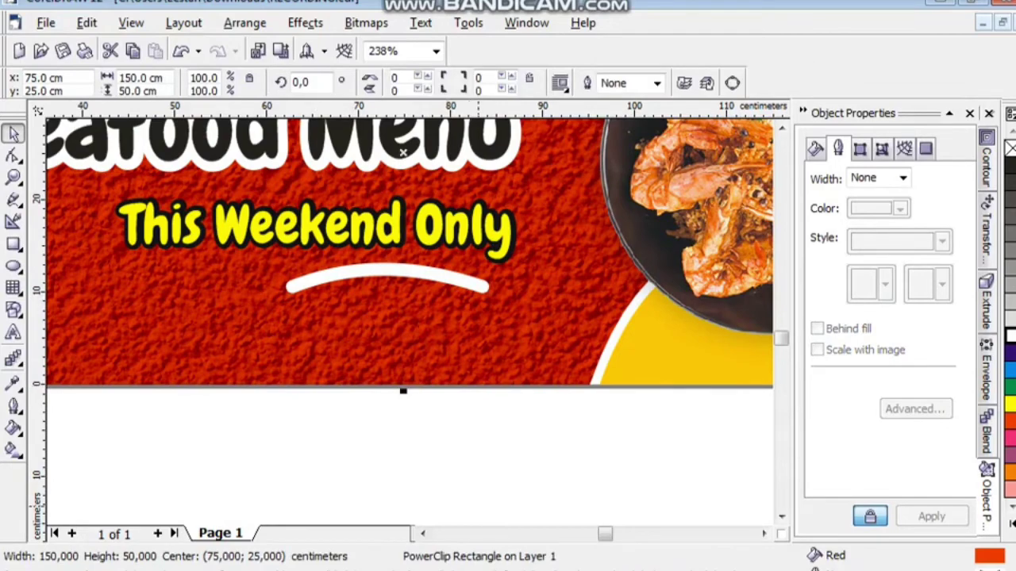
{"action": "key", "text": "Escape"}
{"action": "key", "text": "F4"}
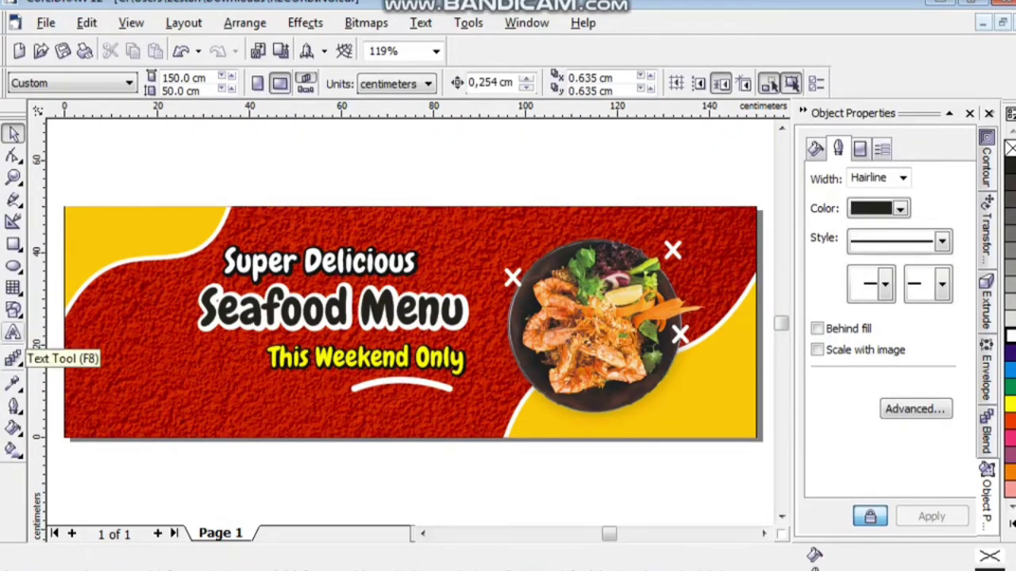
Add a text line reading 'ORDER NOW |' followed by the phone number.
{"action": "left_click", "coordinate": [13, 333]}
{"action": "left_click", "coordinate": [126, 469]}
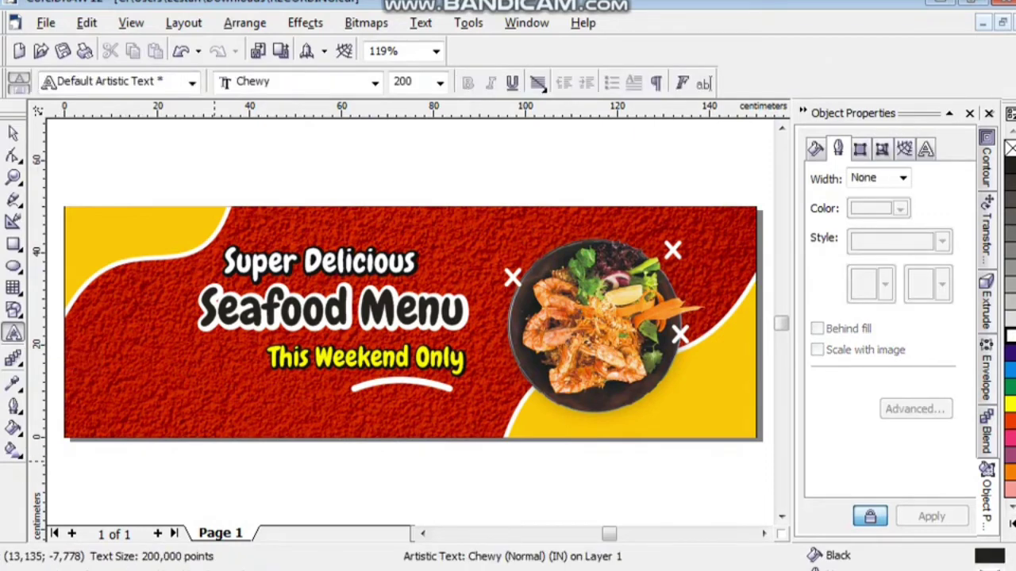
{"action": "type", "text": "oRDER NOW"}
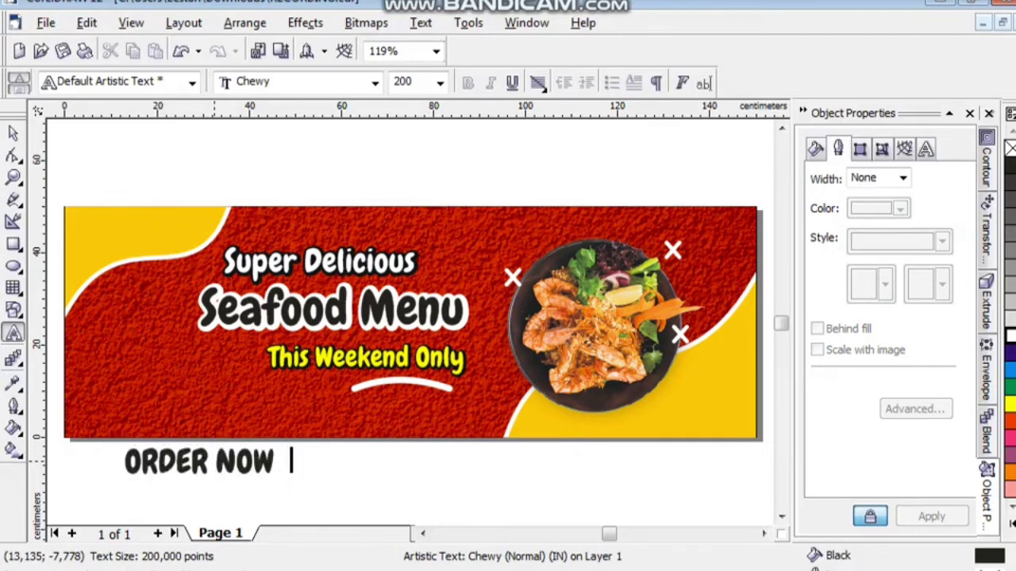
{"action": "type", "text": "  |  021"}
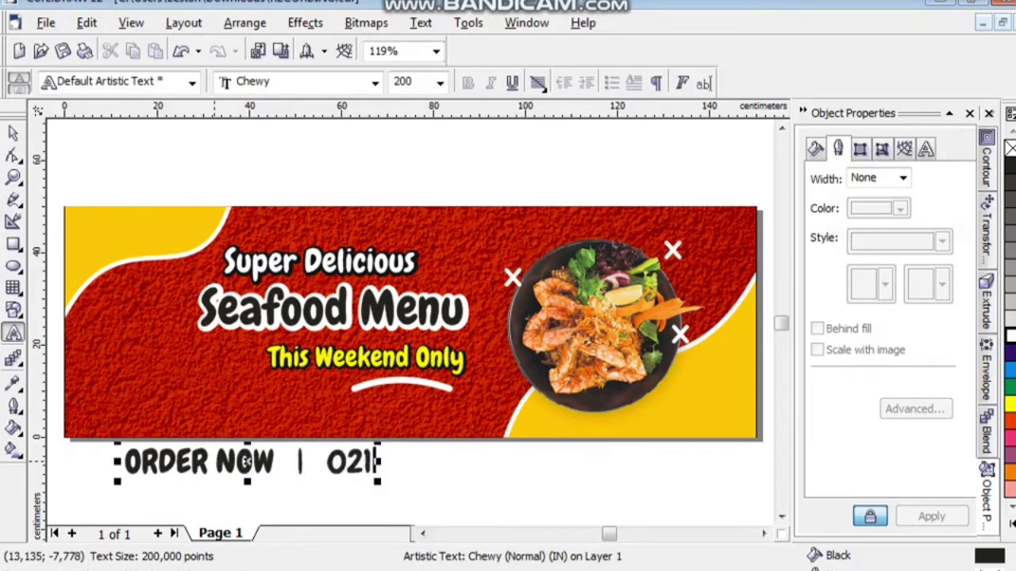
{"action": "key", "text": "BackSpace"}
{"action": "key", "text": "BackSpace"}
{"action": "key", "text": "BackSpace"}
{"action": "type", "text": "140"}
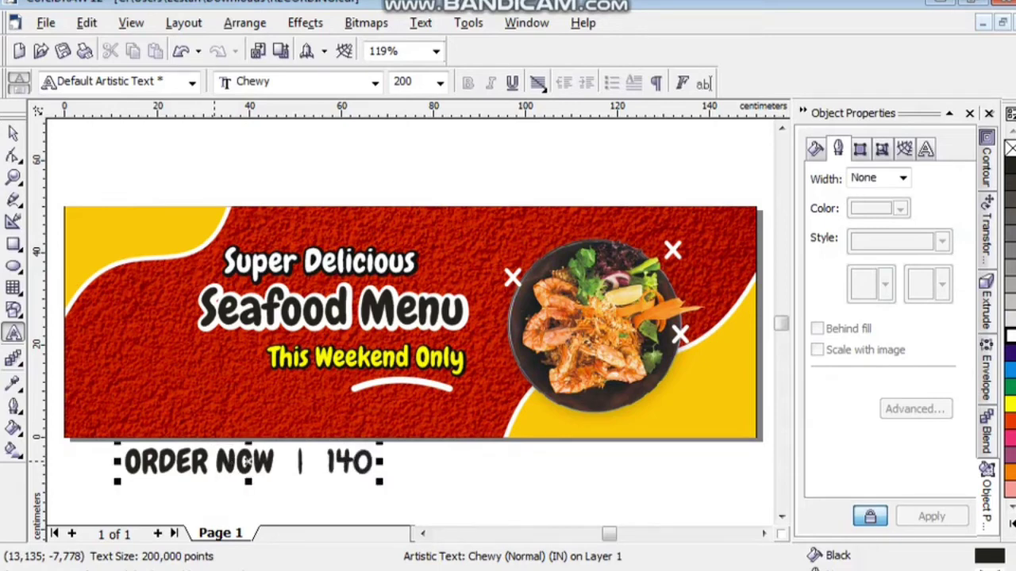
{"action": "type", "text": "14"}
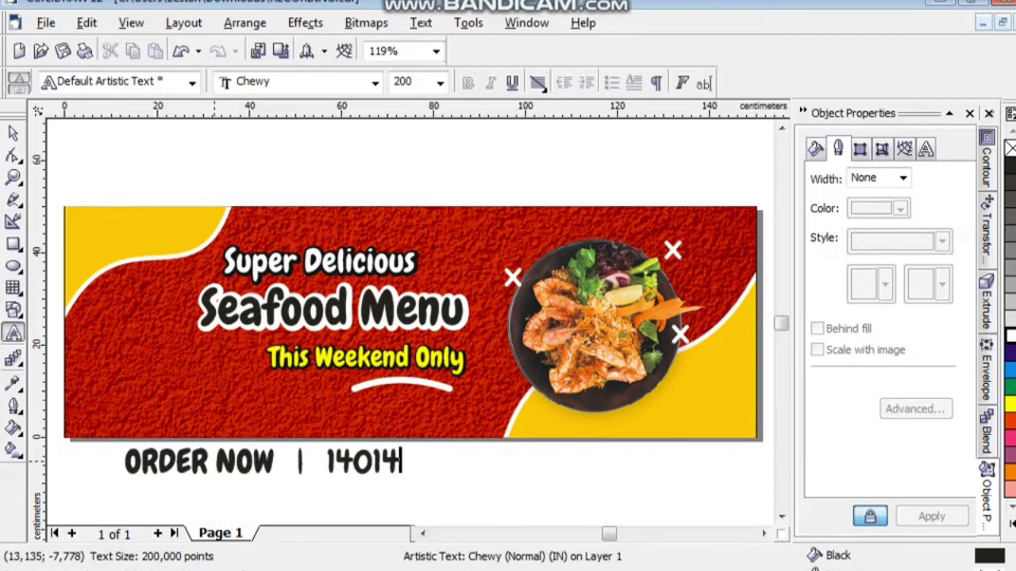
{"action": "type", "text": "300"}
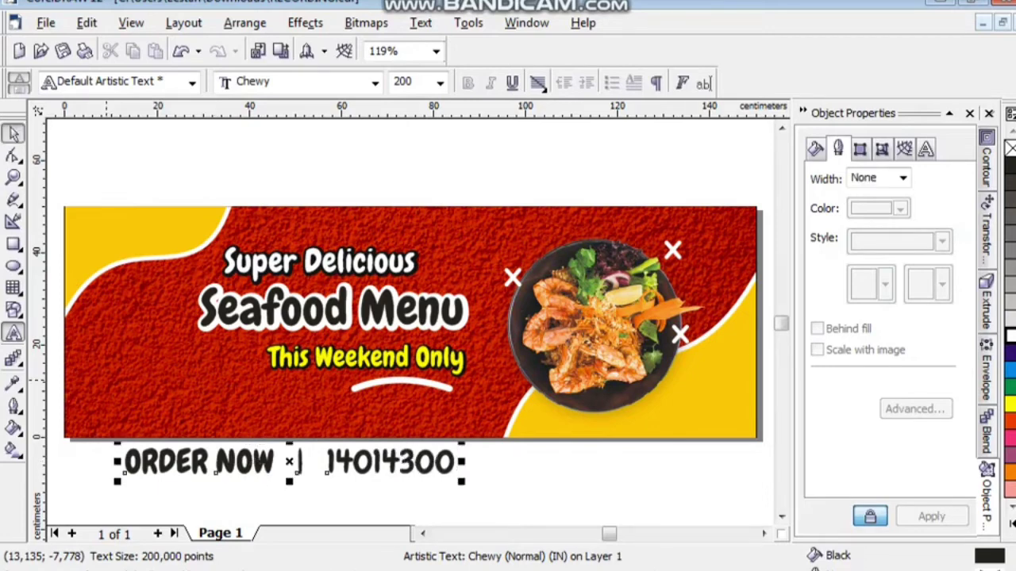
Format the ORDER NOW text as Arial Bold, size 100, in rich black.
{"action": "left_click", "coordinate": [375, 83]}
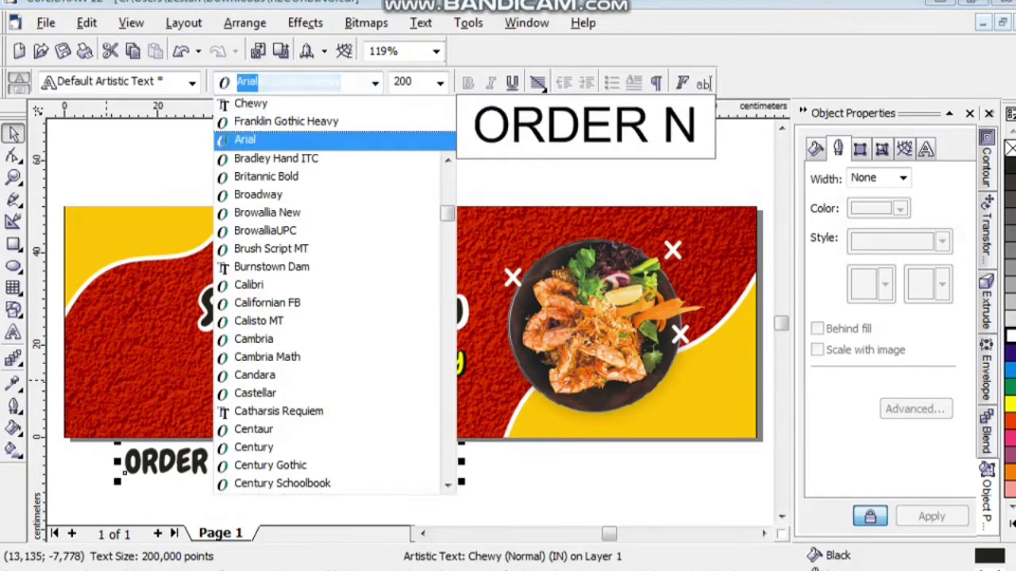
{"action": "left_click", "coordinate": [244, 138]}
{"action": "left_click", "coordinate": [469, 83]}
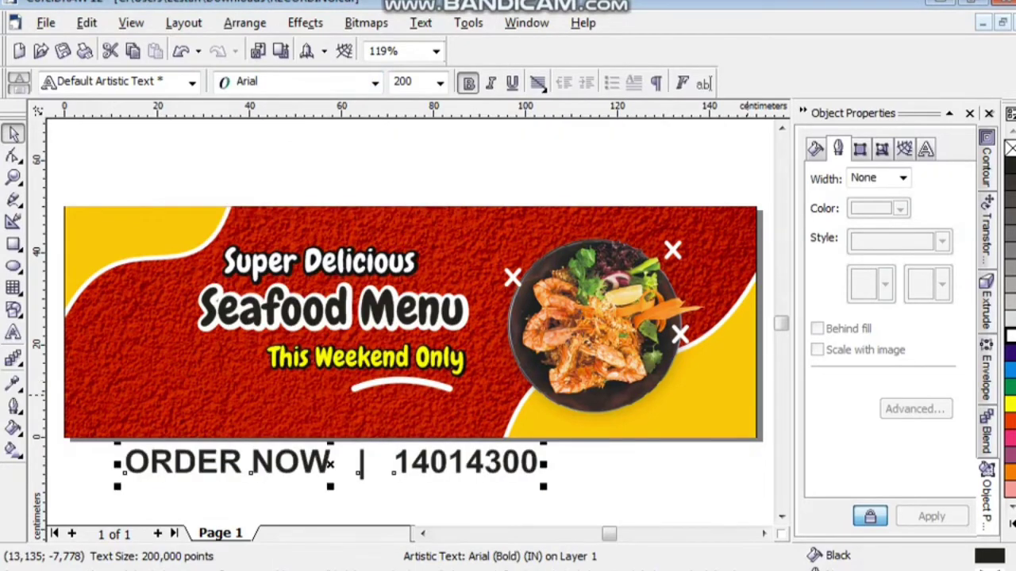
{"action": "left_click", "coordinate": [1011, 523]}
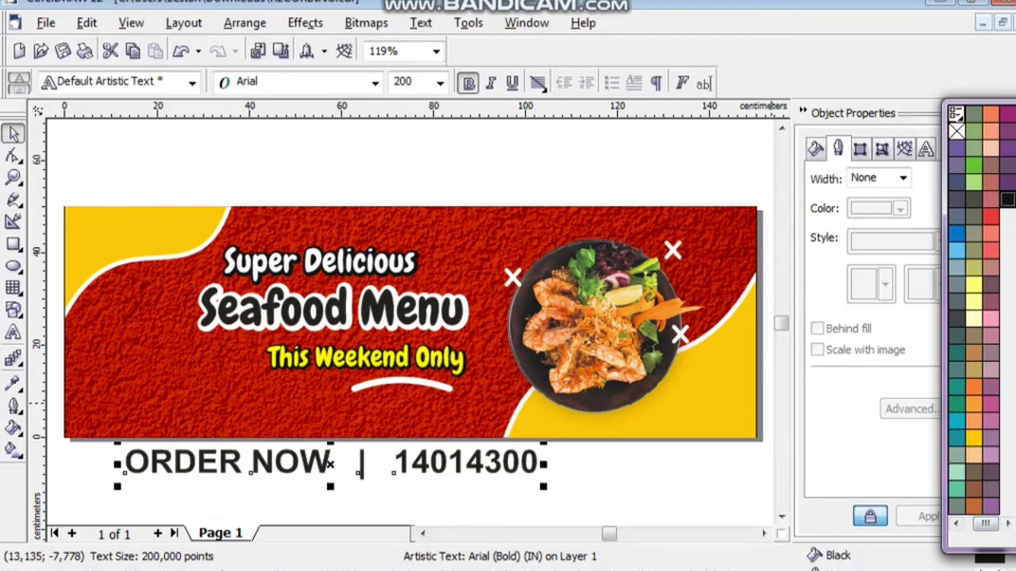
{"action": "left_click", "coordinate": [1006, 198]}
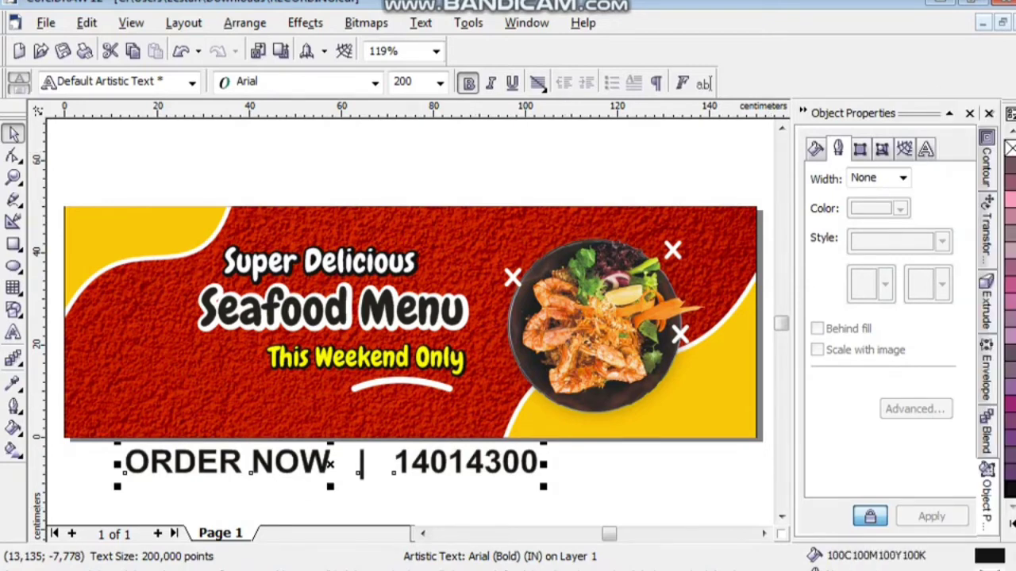
{"action": "double_click", "coordinate": [404, 81]}
{"action": "type", "text": "100"}
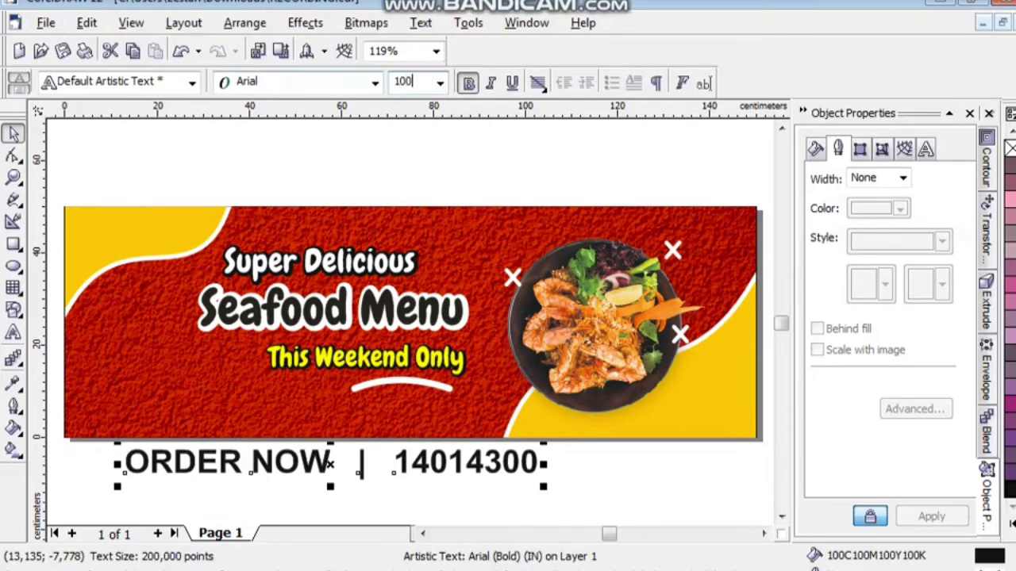
{"action": "key", "text": "Return"}
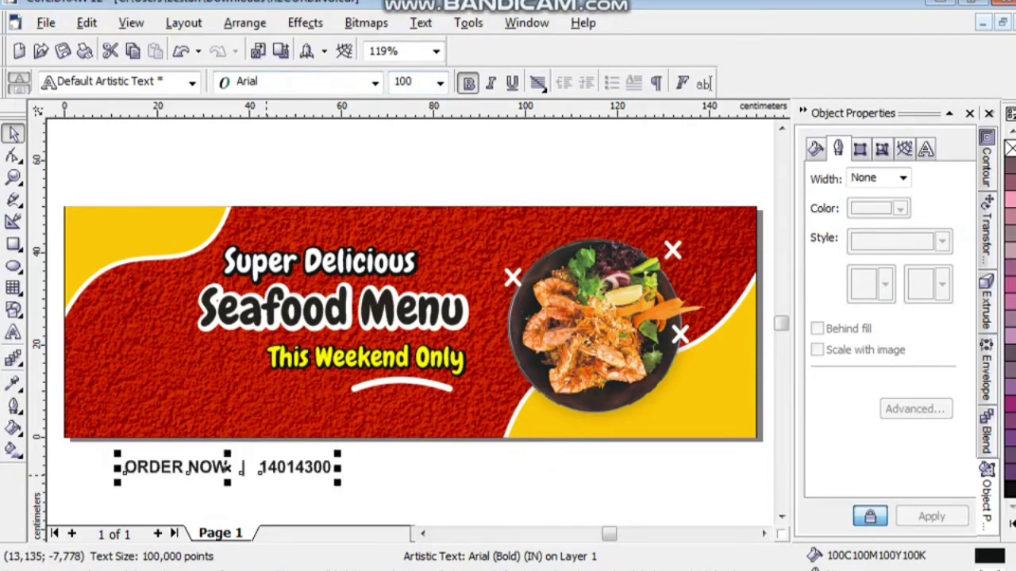
Move the ORDER NOW line into the banner's lower-left corner and zoom in on it.
{"action": "key", "text": "Escape"}
{"action": "left_click_drag", "start_coordinate": [126, 472], "coordinate": [95, 408]}
{"action": "key", "text": "Down"}
{"action": "key", "text": "Down"}
{"action": "key", "text": "Down"}
{"action": "key", "text": "Down"}
{"action": "key", "text": "Down"}
{"action": "key", "text": "Down"}
{"action": "key", "text": "Down"}
{"action": "key", "text": "Down"}
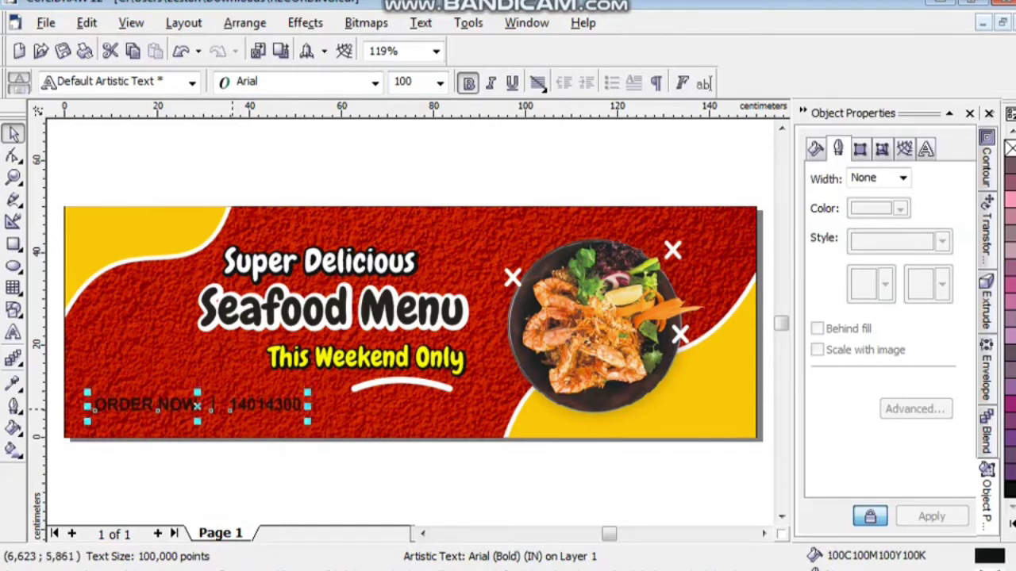
{"action": "key", "text": "Left"}
{"action": "key", "text": "Left"}
{"action": "key", "text": "Left"}
{"action": "key", "text": "Left"}
{"action": "key", "text": "Left"}
{"action": "key", "text": "Left"}
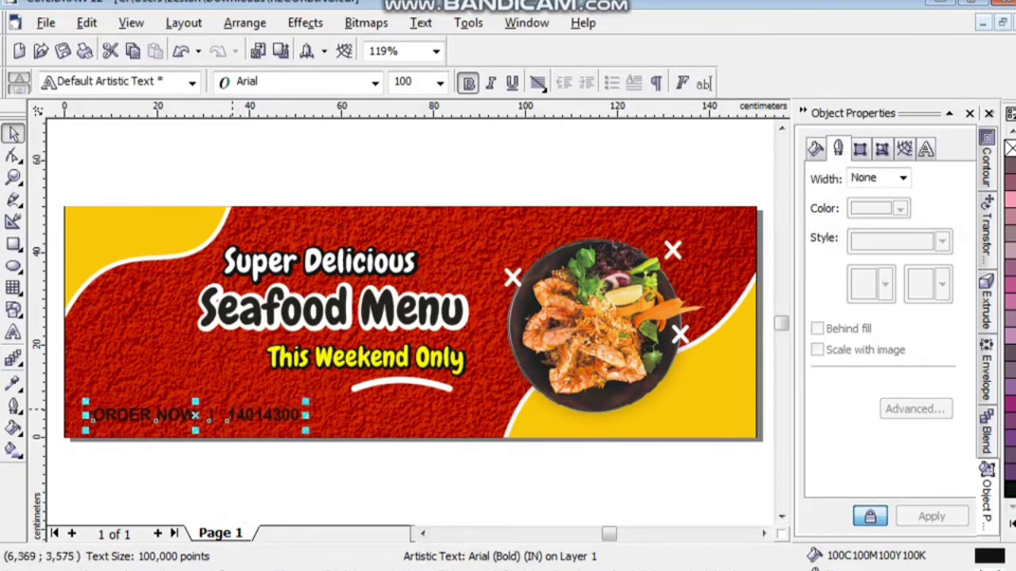
{"action": "key", "text": "Up"}
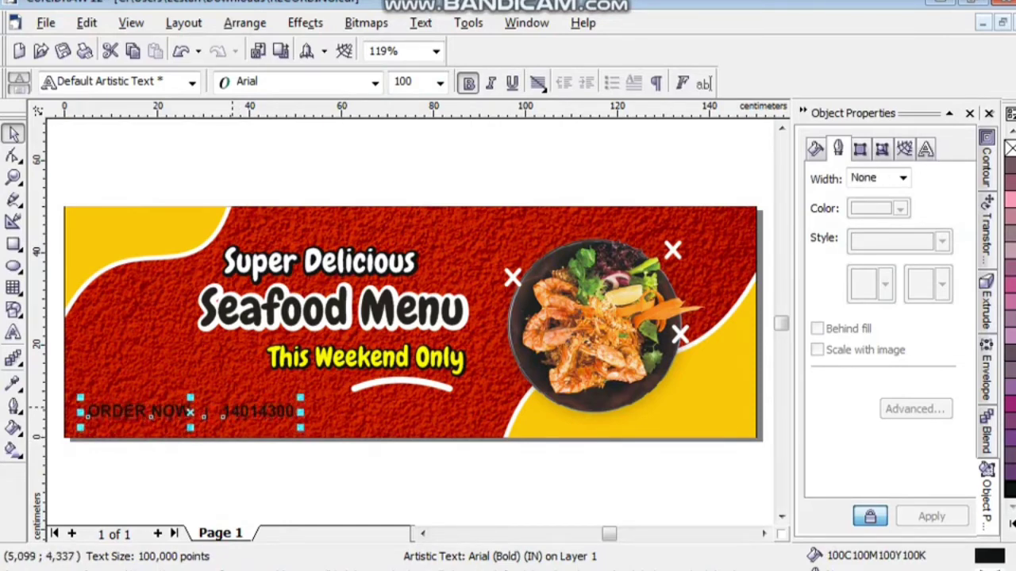
{"action": "key", "text": "z"}
{"action": "left_click", "coordinate": [249, 423]}
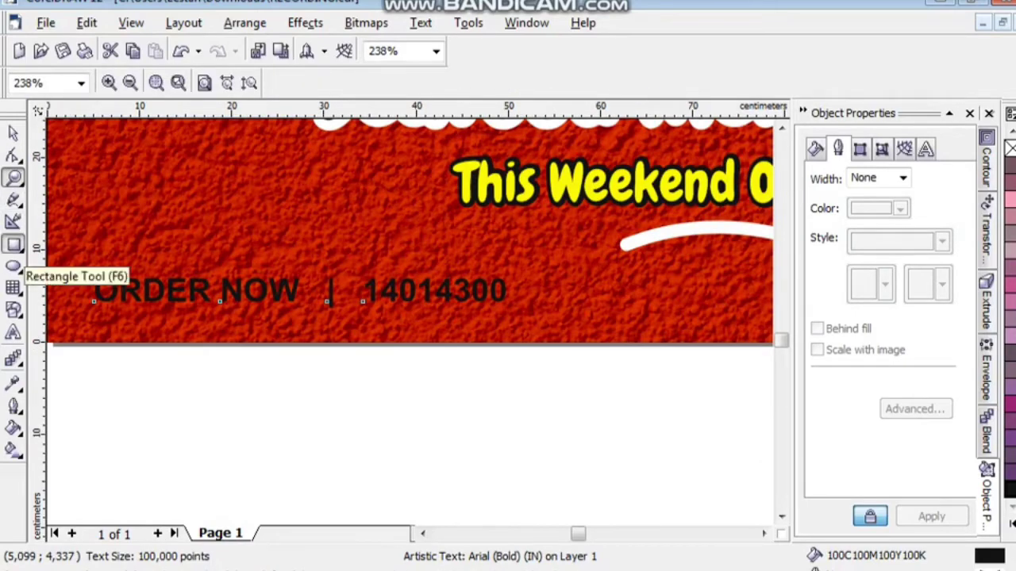
Draw a roughly 48.3 × 6.3 cm rectangle around the ORDER NOW line and select it.
{"action": "left_click", "coordinate": [14, 246]}
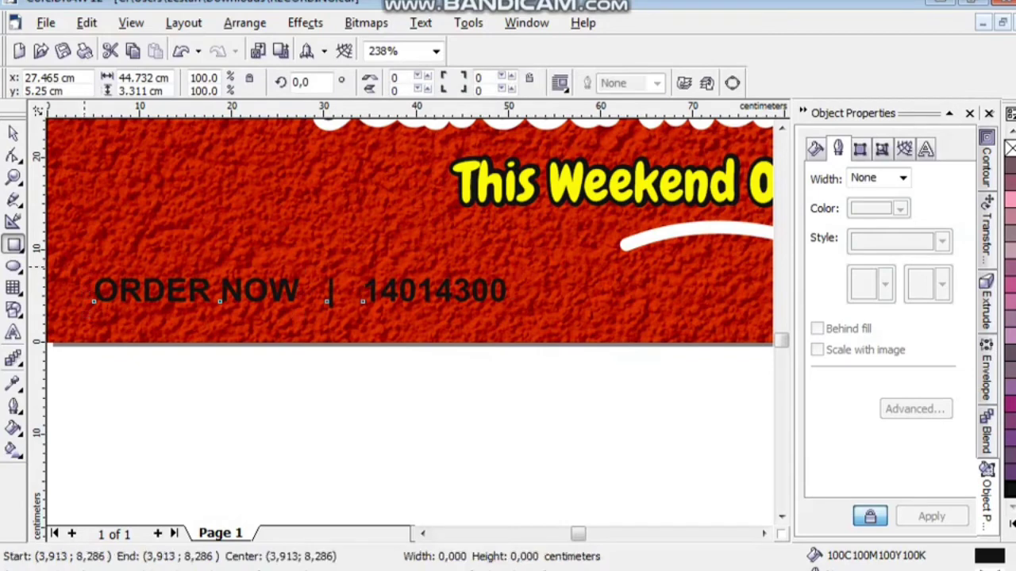
{"action": "left_click_drag", "start_coordinate": [83, 265], "coordinate": [528, 324]}
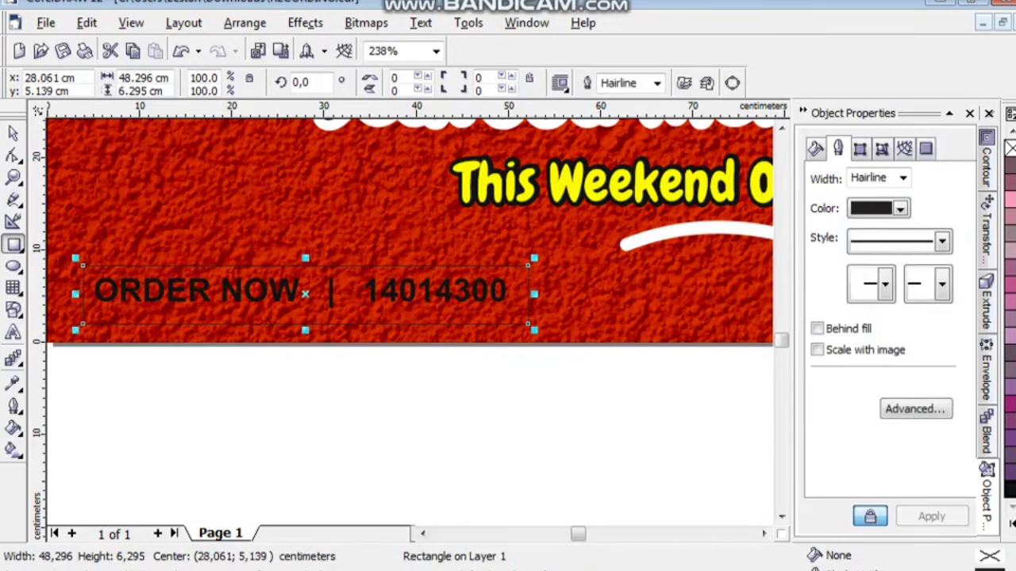
{"action": "key", "text": "space"}
{"action": "key", "text": "Escape"}
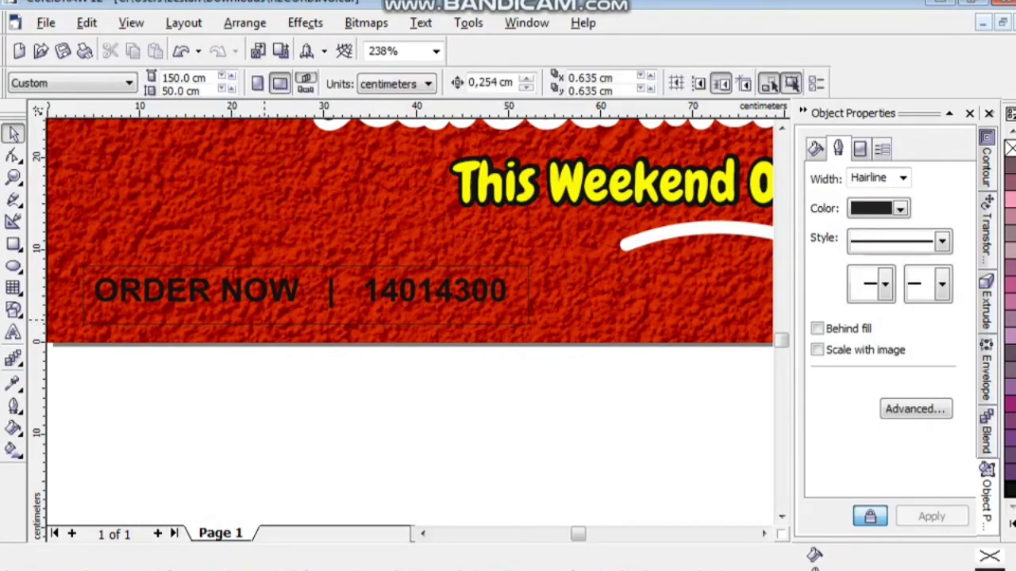
{"action": "left_click", "coordinate": [528, 324]}
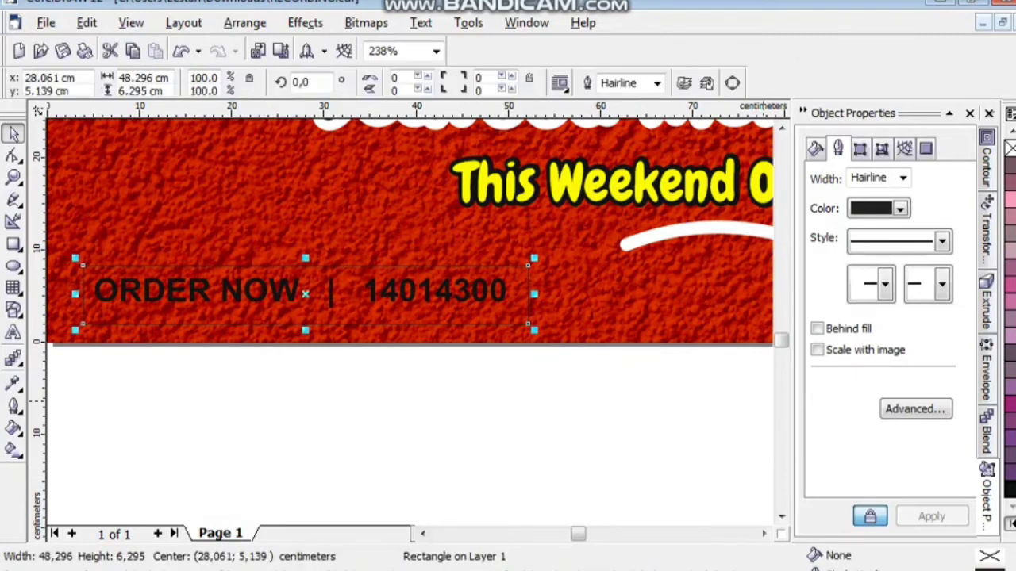
{"action": "left_click", "coordinate": [1012, 524]}
{"action": "scroll", "coordinate": [982, 317], "scroll_direction": "left", "scroll_amount": 1}
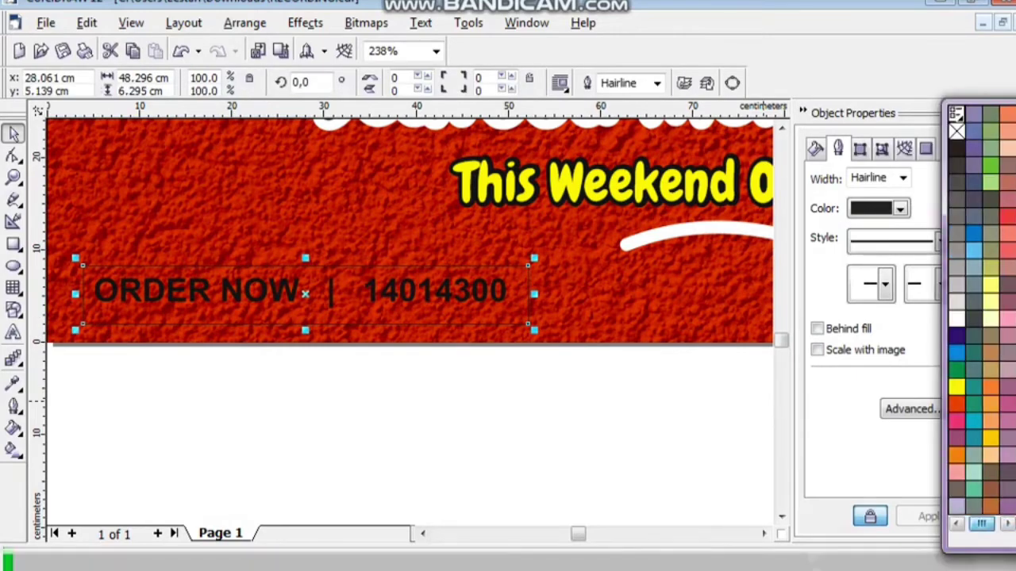
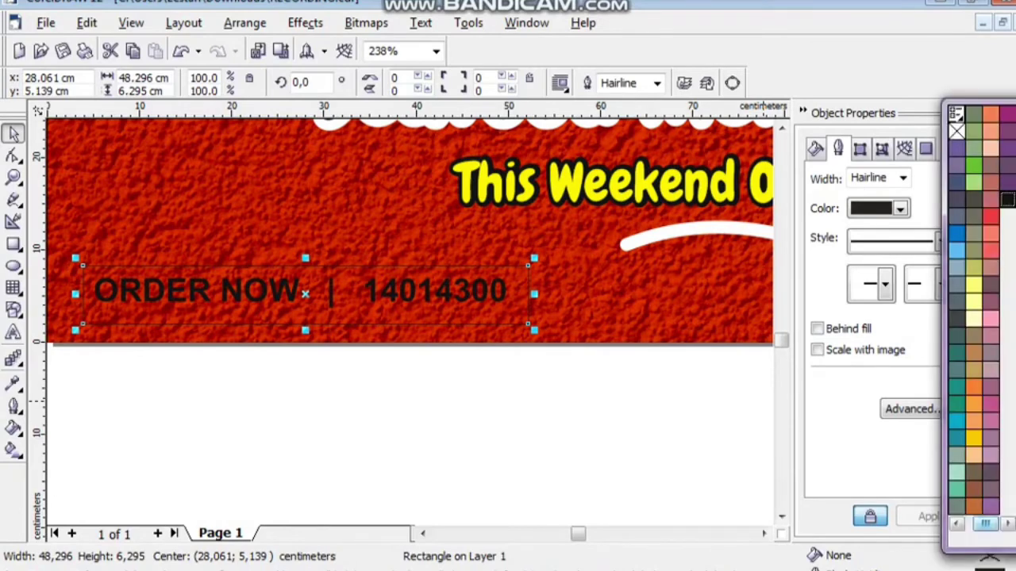
Fill the rectangle yellow, remove its outline and send it behind the text.
{"action": "left_click", "coordinate": [1000, 524]}
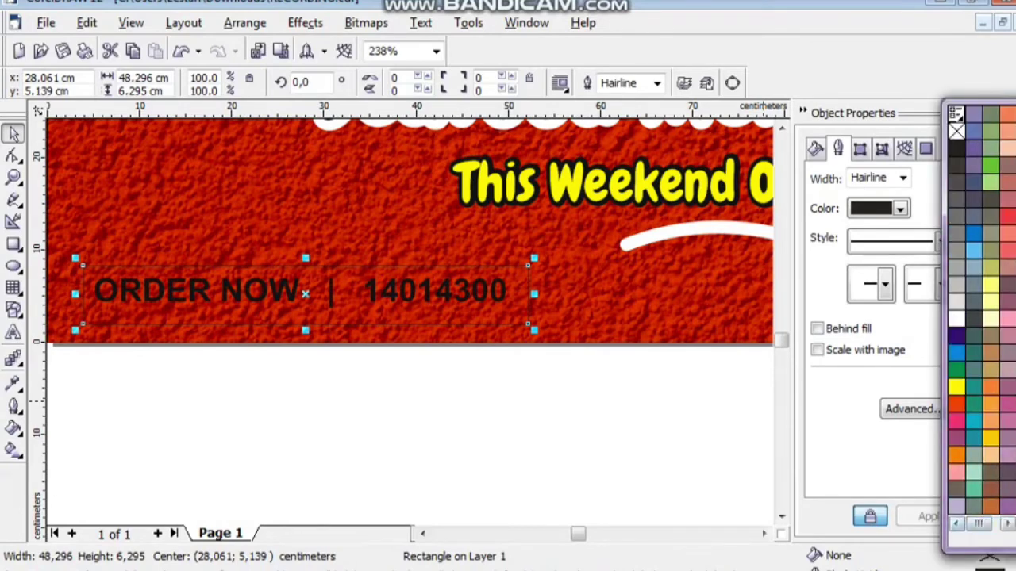
{"action": "left_click", "coordinate": [956, 386]}
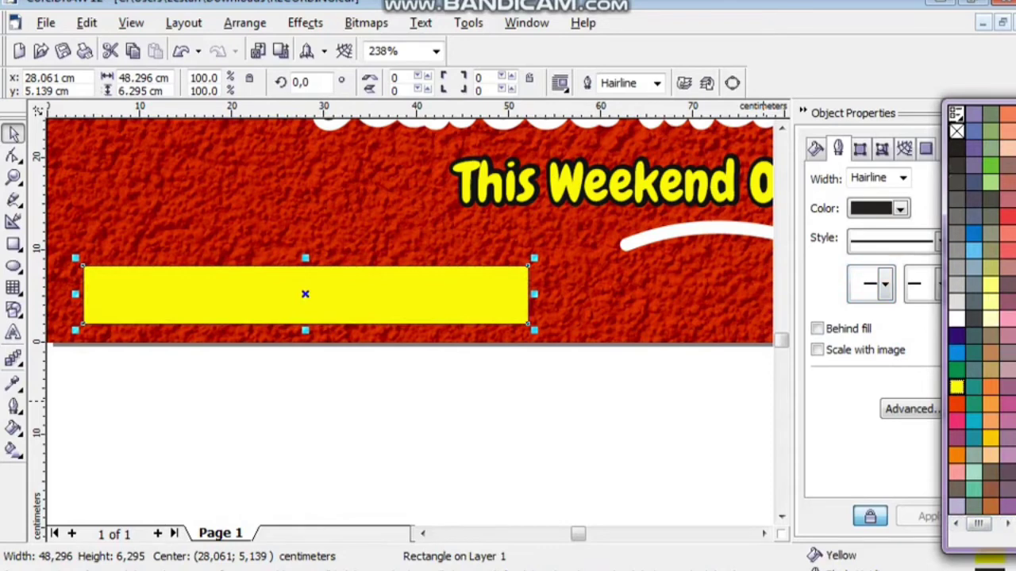
{"action": "right_click", "coordinate": [956, 131]}
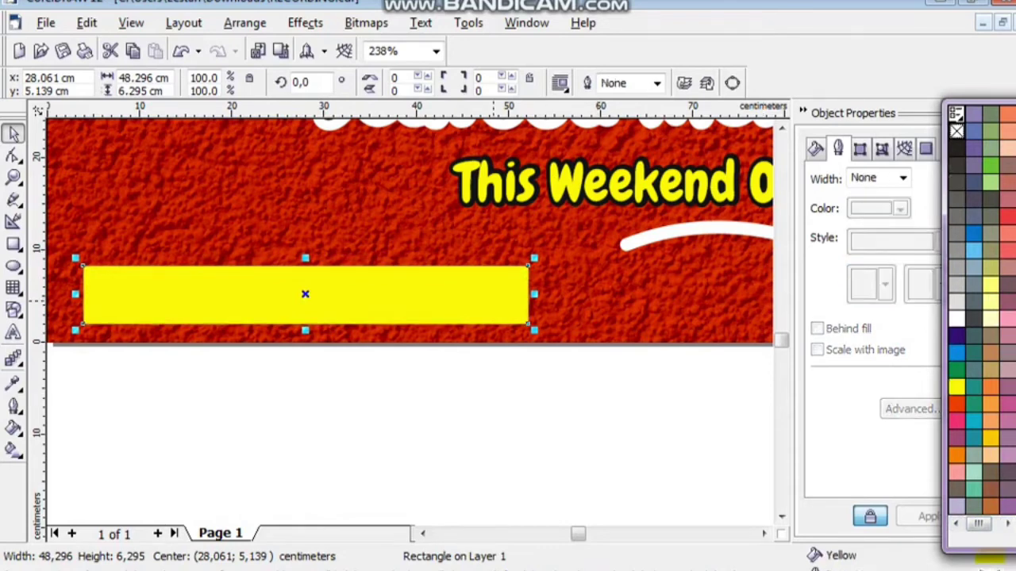
{"action": "key", "text": "ctrl+Page_Down"}
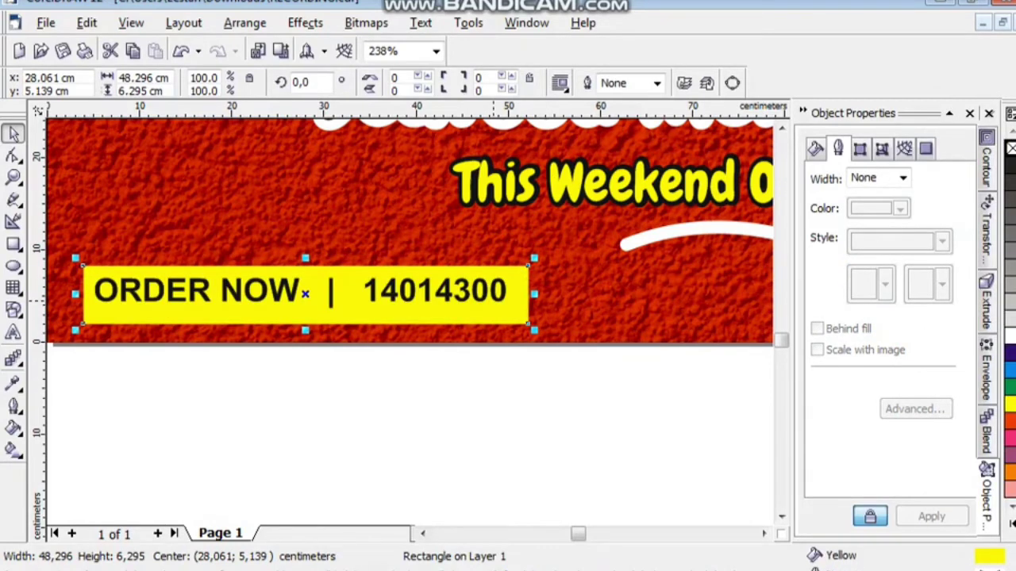
{"action": "key", "text": "Escape"}
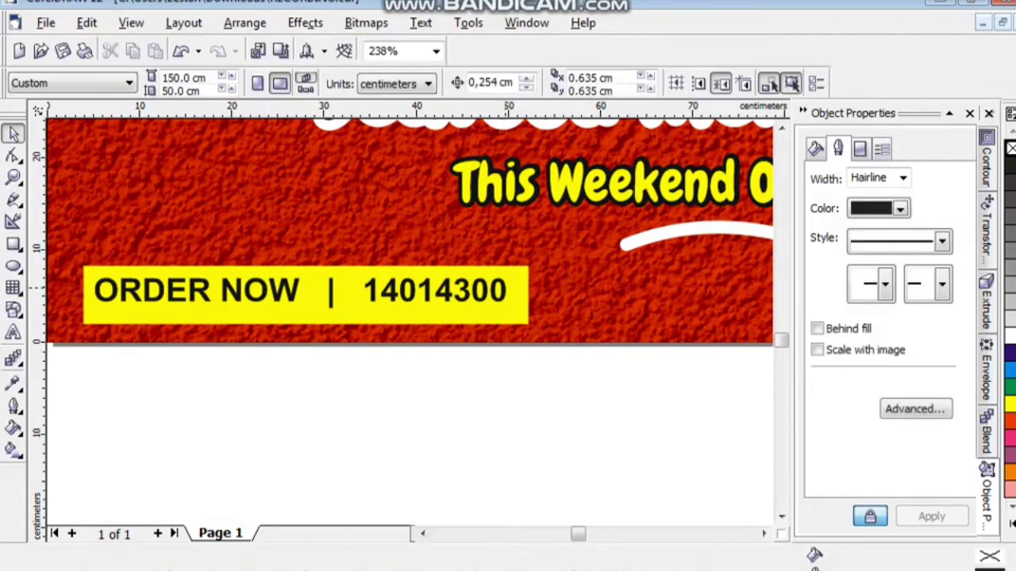
Centre the ORDER NOW | 14014300 text horizontally and vertically on the yellow box.
{"action": "left_click", "coordinate": [328, 300]}
{"action": "left_click", "coordinate": [328, 314], "text": "shift"}
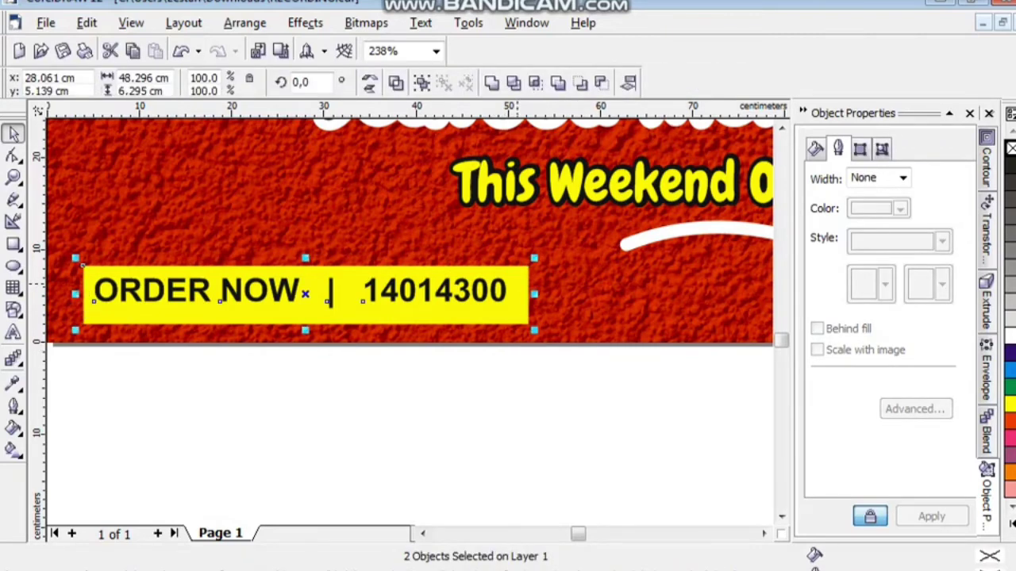
{"action": "key", "text": "c"}
{"action": "key", "text": "e"}
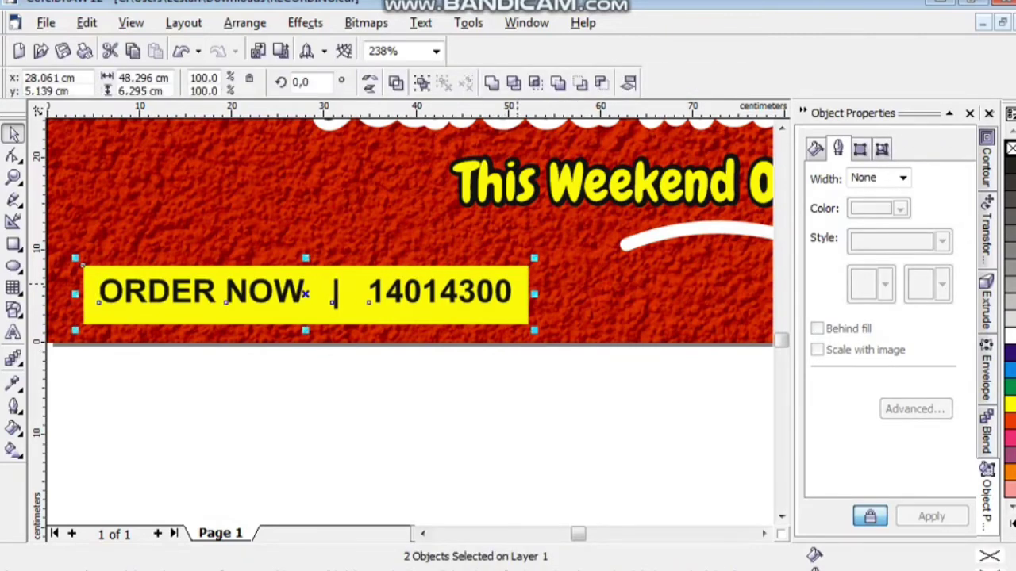
{"action": "key", "text": "Escape"}
{"action": "left_click", "coordinate": [334, 305]}
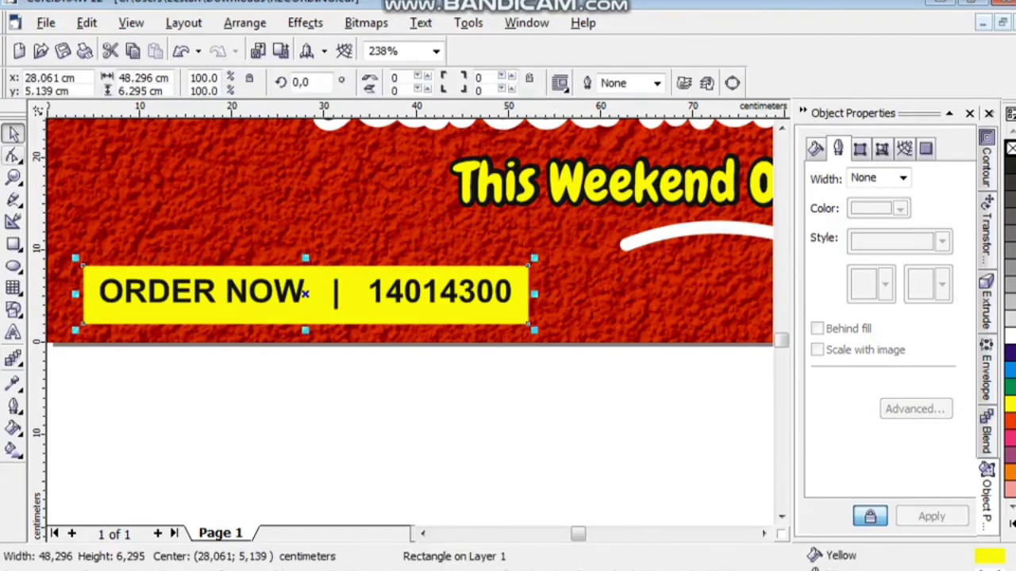
{"action": "left_click", "coordinate": [13, 156]}
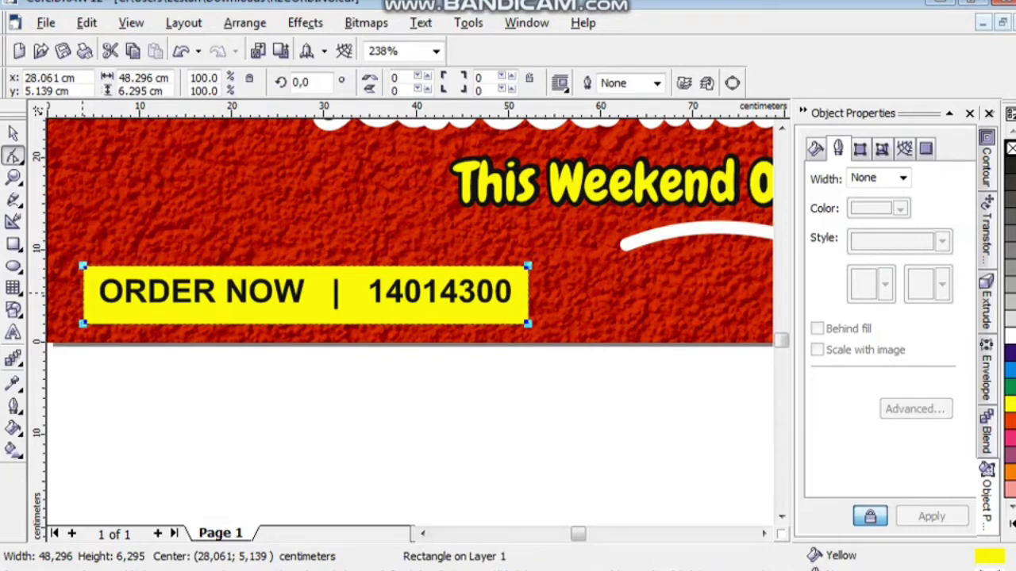
Round the yellow box's corners into a pill and nudge the ORDER NOW text down.
{"action": "left_click_drag", "start_coordinate": [82, 324], "coordinate": [83, 278]}
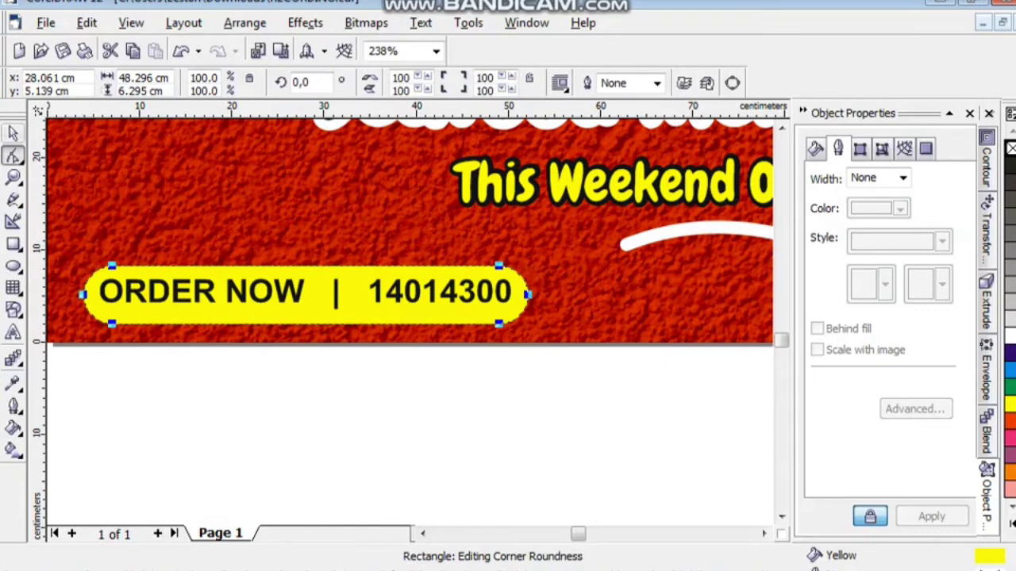
{"action": "key", "text": "space"}
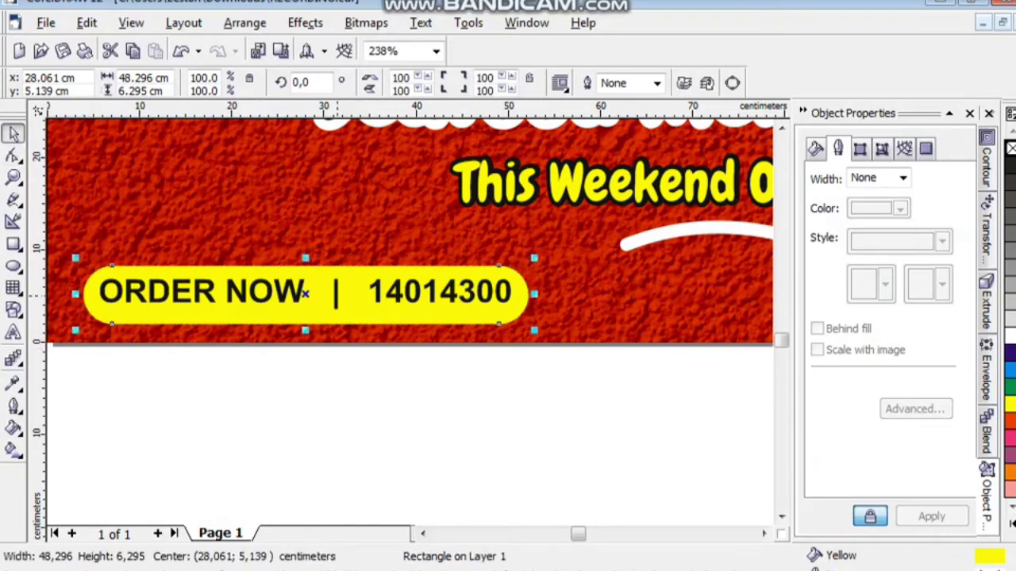
{"action": "key", "text": "Tab"}
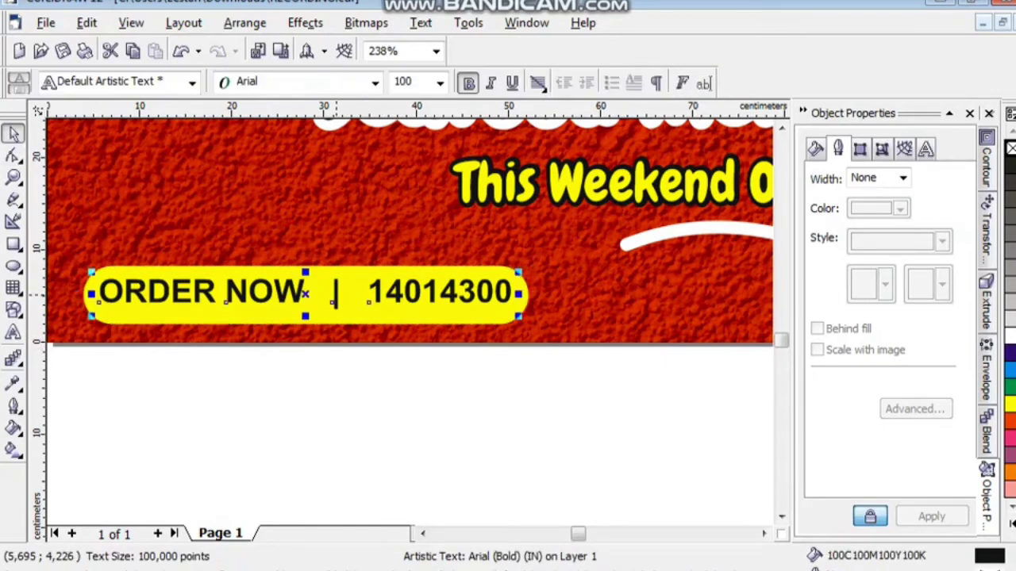
{"action": "key", "text": "Down"}
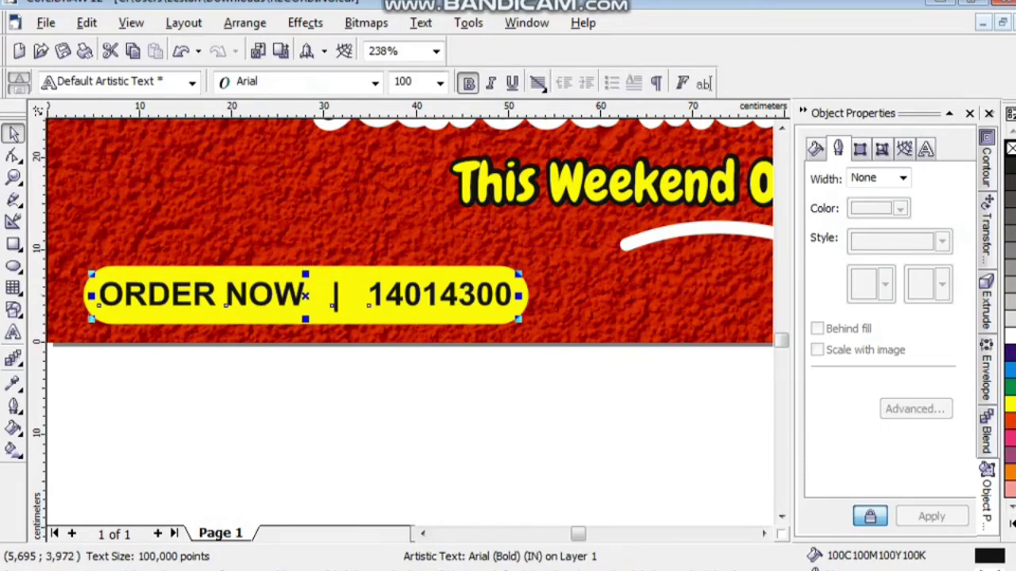
Set the ORDER NOW text to 85 pt and centre it inside the pill.
{"action": "key", "text": "ctrl+a"}
{"action": "type", "text": "85"}
{"action": "key", "text": "Return"}
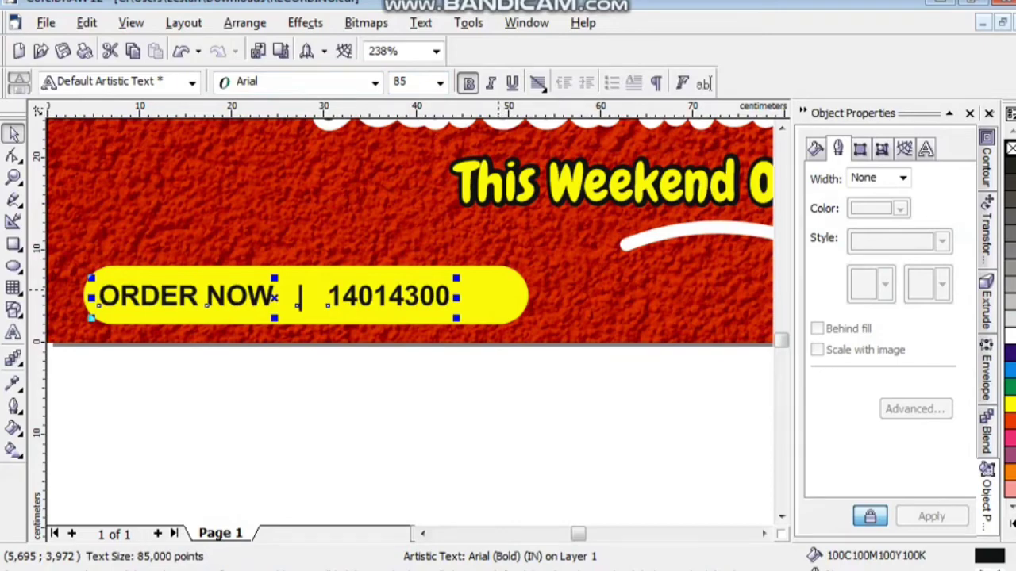
{"action": "left_click", "coordinate": [95, 290], "text": "shift"}
{"action": "key", "text": "e"}
{"action": "key", "text": "Escape"}
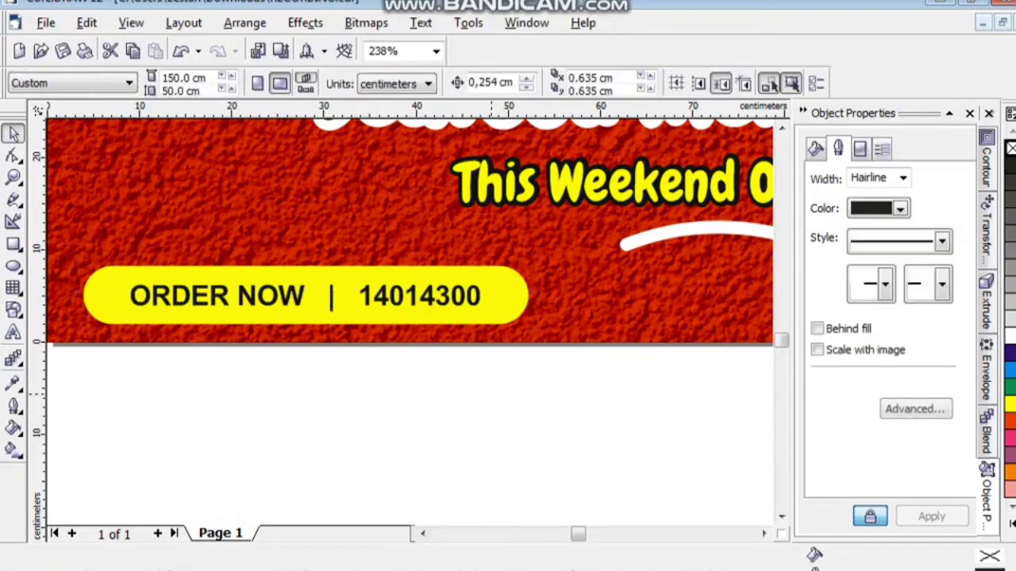
{"action": "key", "text": "shift+F4"}
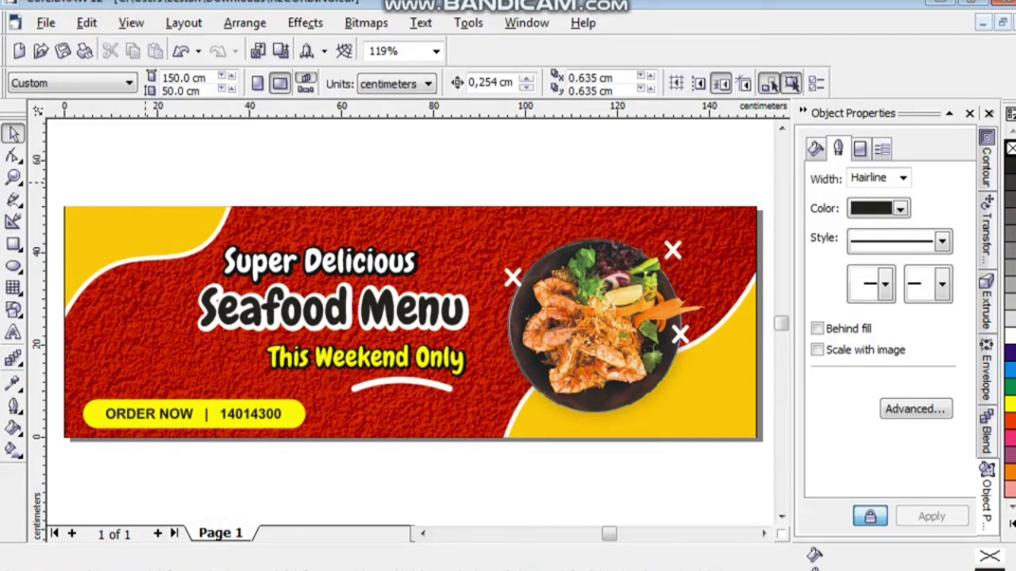
{"action": "left_click", "coordinate": [14, 332]}
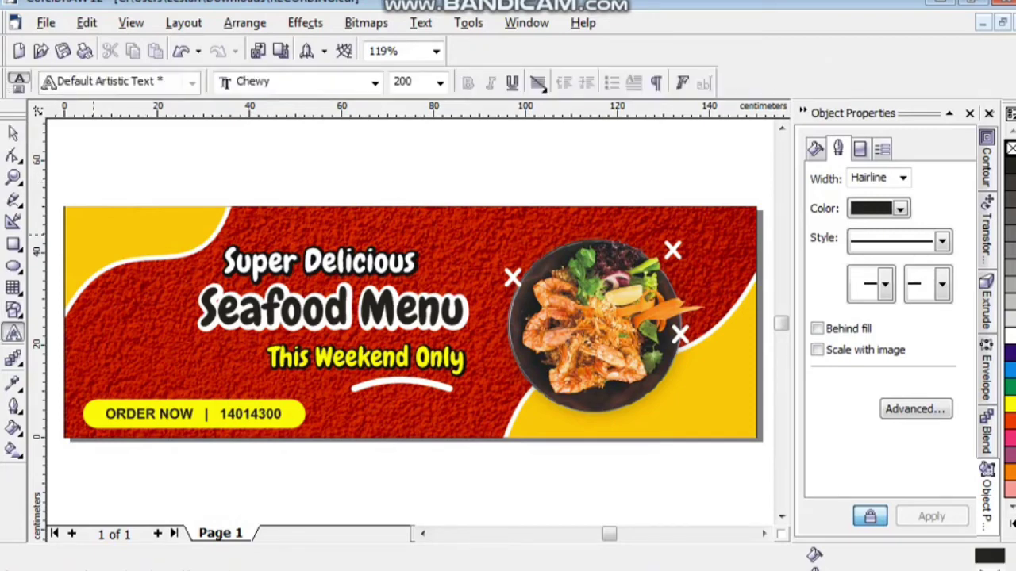
{"action": "left_click", "coordinate": [119, 174]}
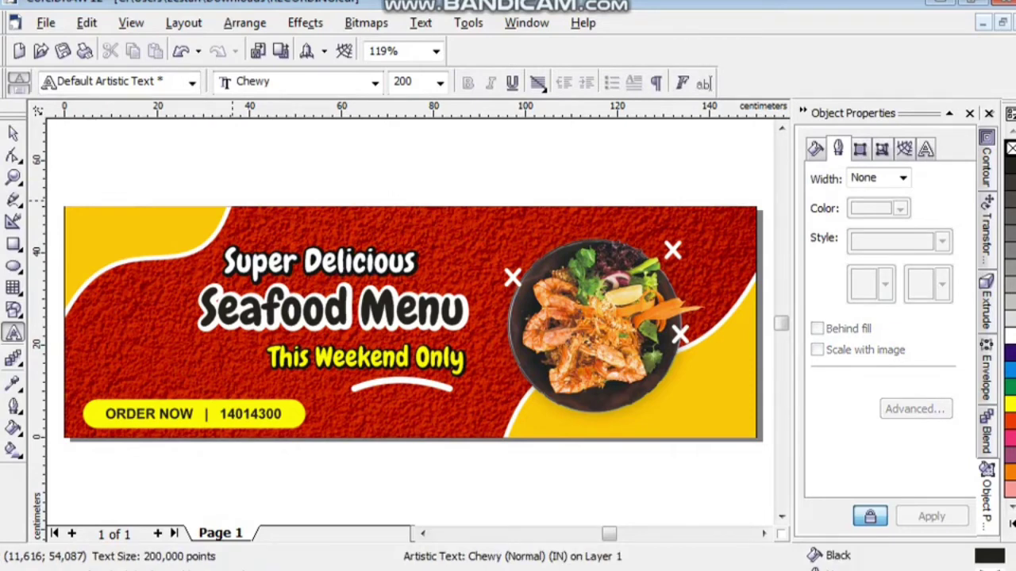
{"action": "type", "text": "www."}
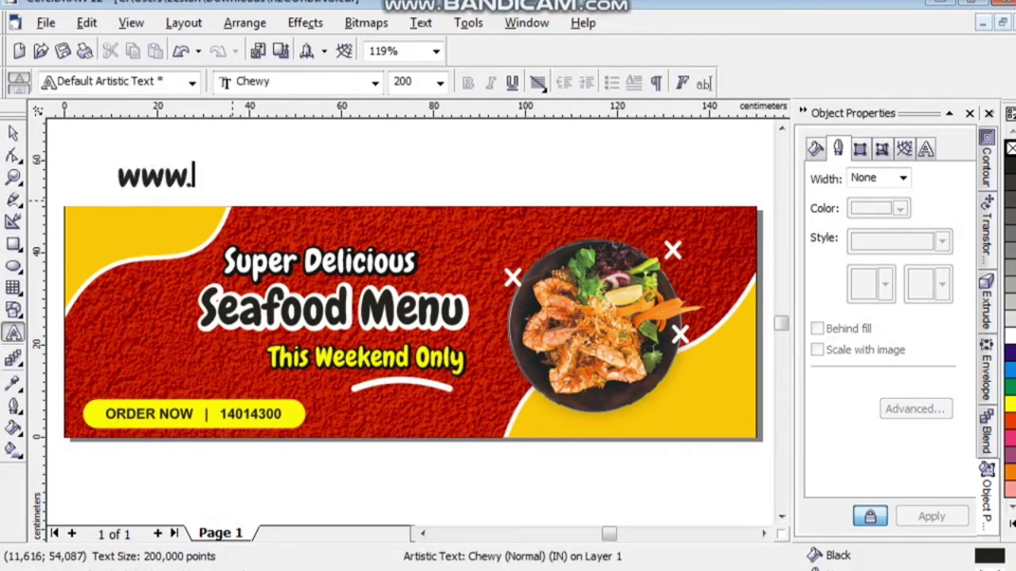
{"action": "type", "text": "sealfood"}
{"action": "key", "text": "Escape"}
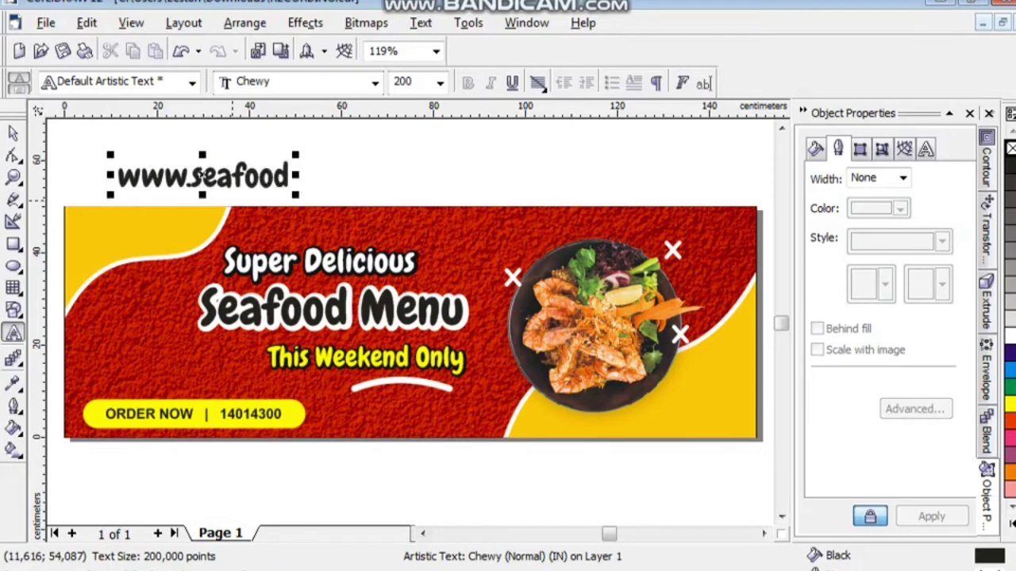
{"action": "type", "text": "plus"}
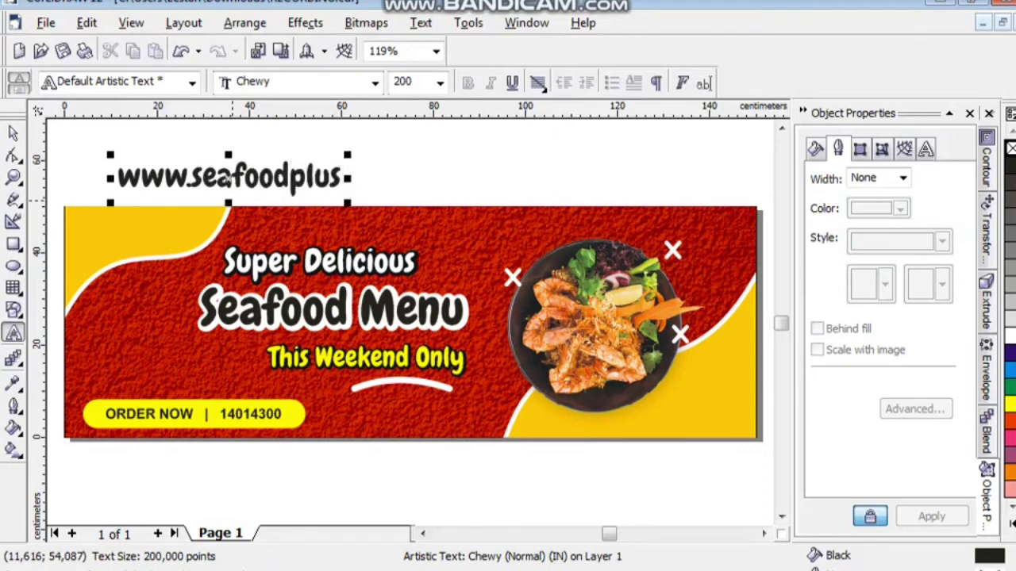
{"action": "type", "text": ".com"}
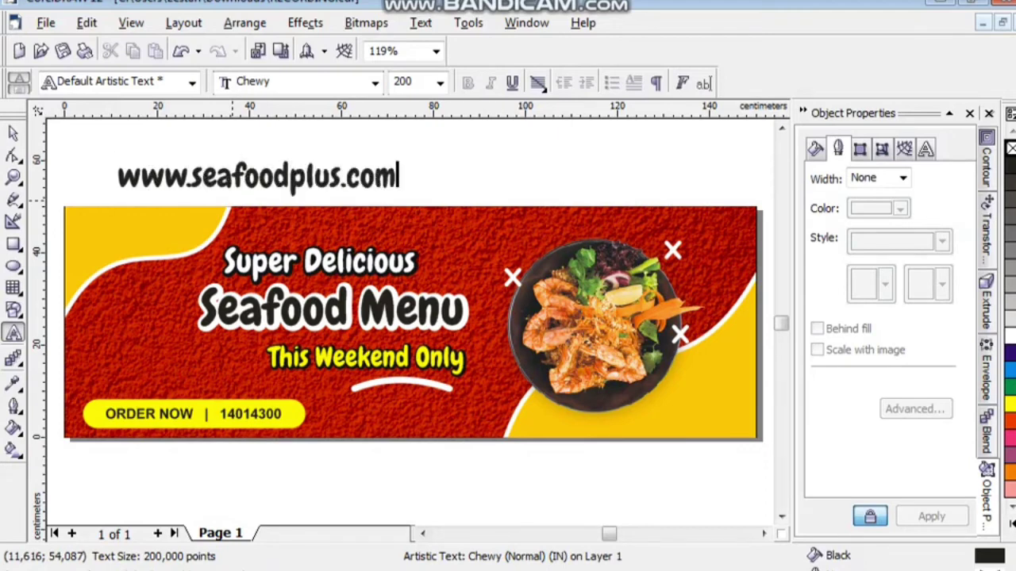
{"action": "key", "text": "ctrl+space"}
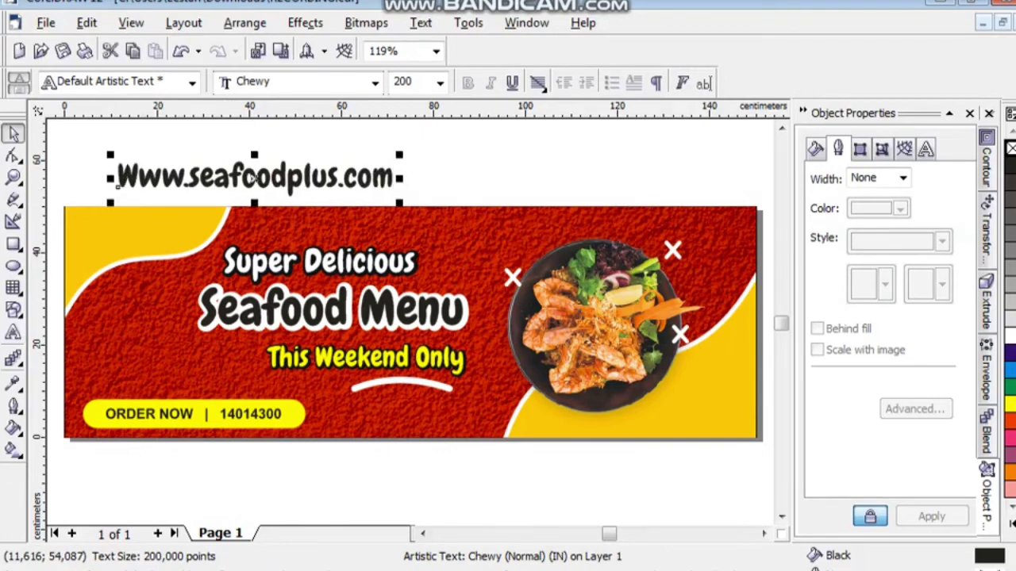
Format the web address as bold lowercase Arial.
{"action": "key", "text": "ctrl+shift+f"}
{"action": "type", "text": "Arial"}
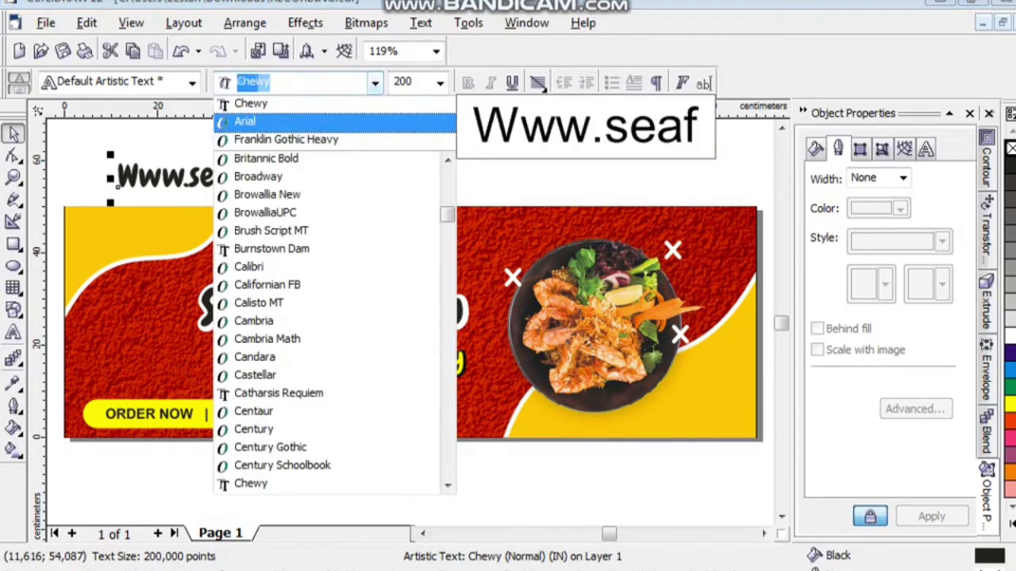
{"action": "key", "text": "Return"}
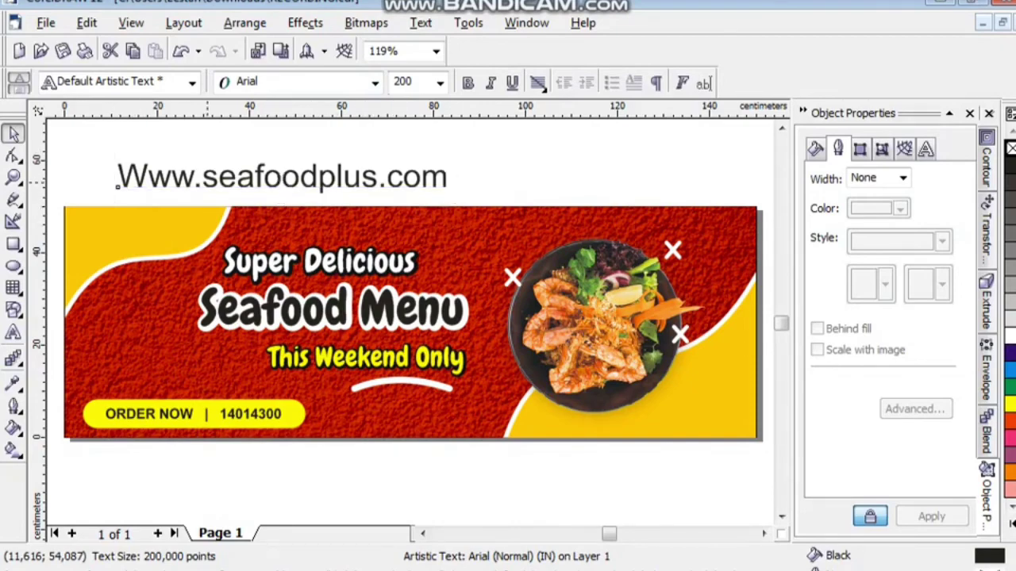
{"action": "double_click", "coordinate": [281, 176]}
{"action": "key", "text": "ctrl+a"}
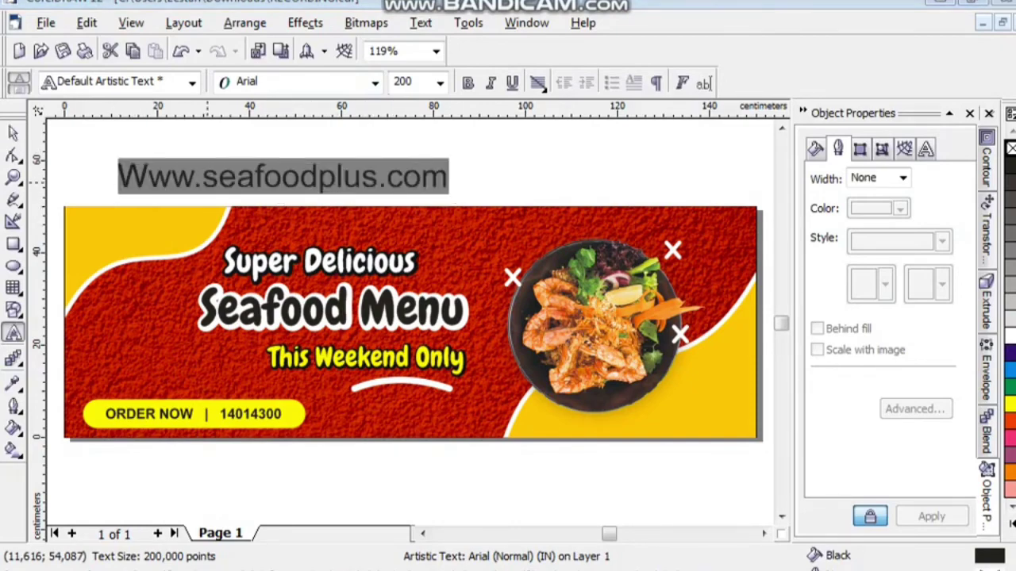
{"action": "key", "text": "shift+F3"}
{"action": "key", "text": "Down"}
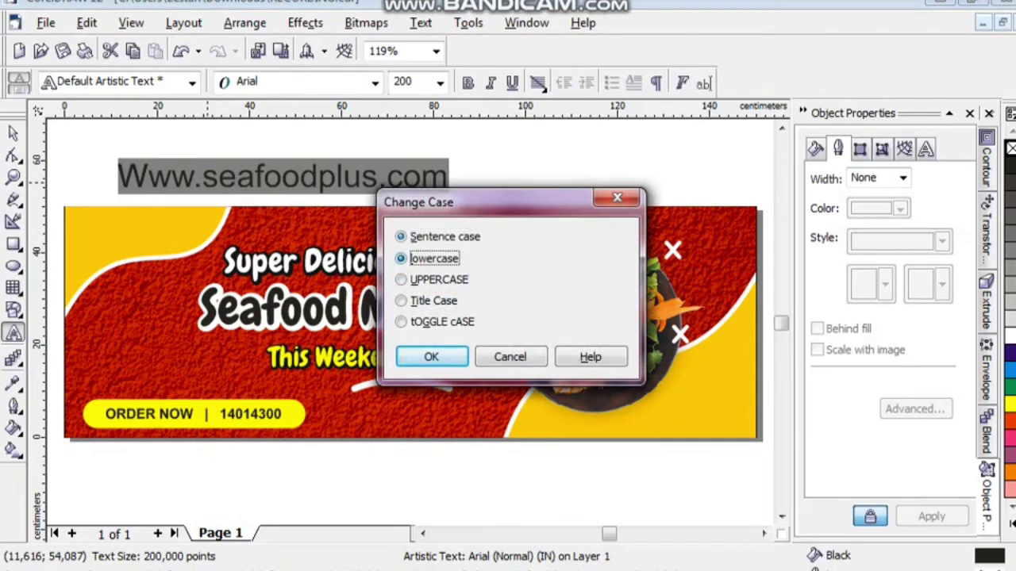
{"action": "key", "text": "Return"}
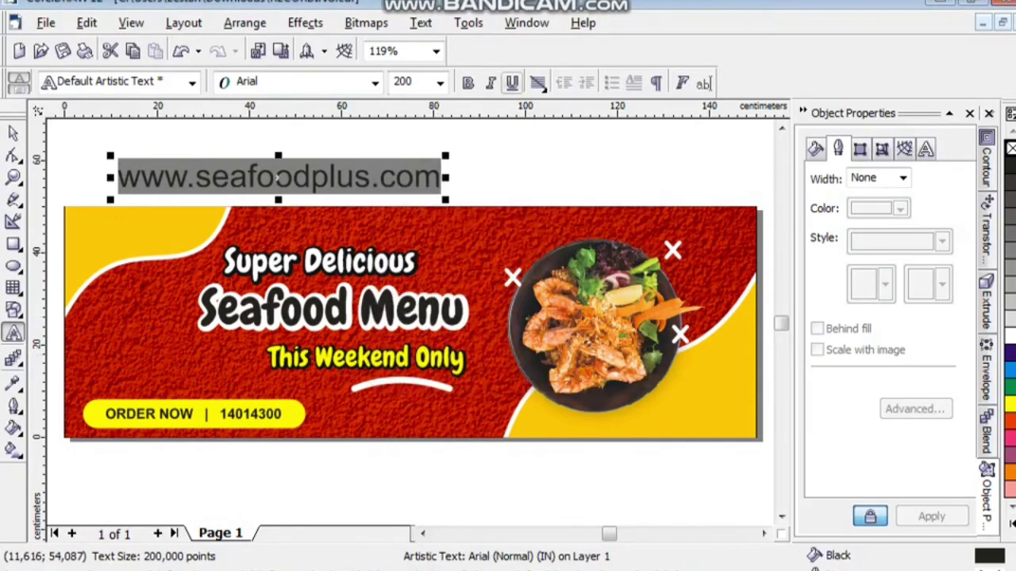
{"action": "key", "text": "ctrl+b"}
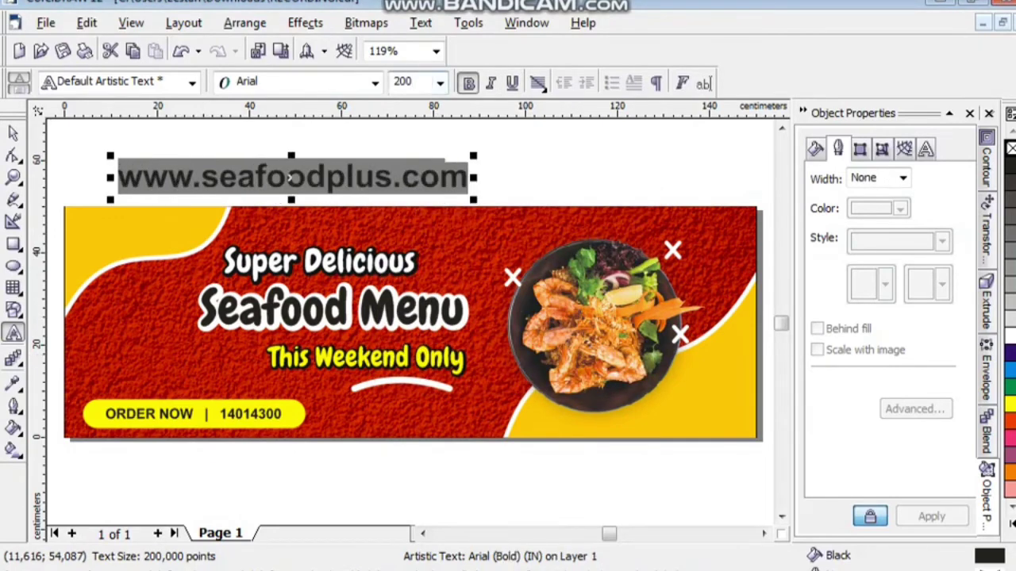
Set the URL text to 30 pt and move it onto the yellow area.
{"action": "key", "text": "ctrl+shift+p"}
{"action": "type", "text": "30"}
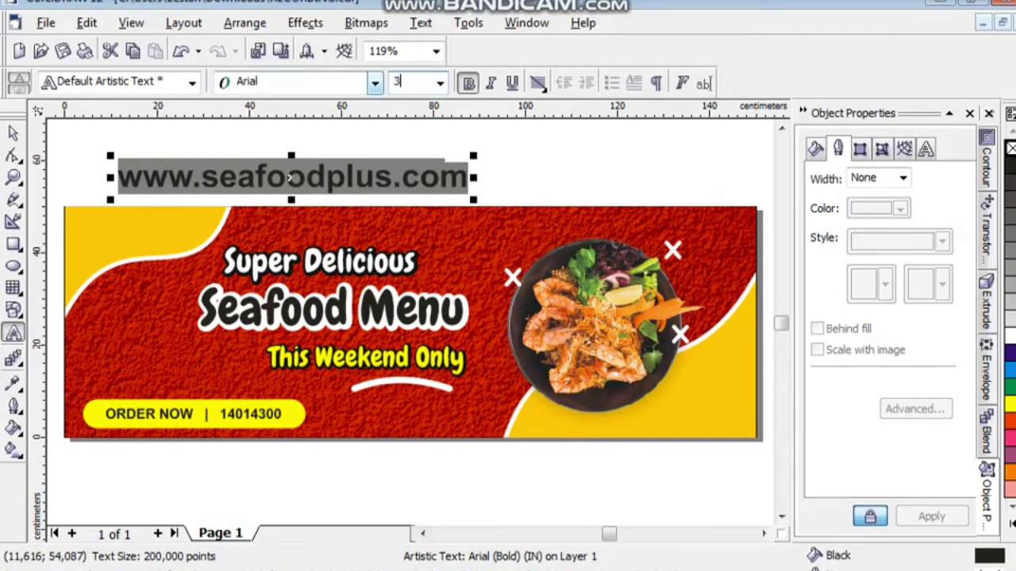
{"action": "key", "text": "Return"}
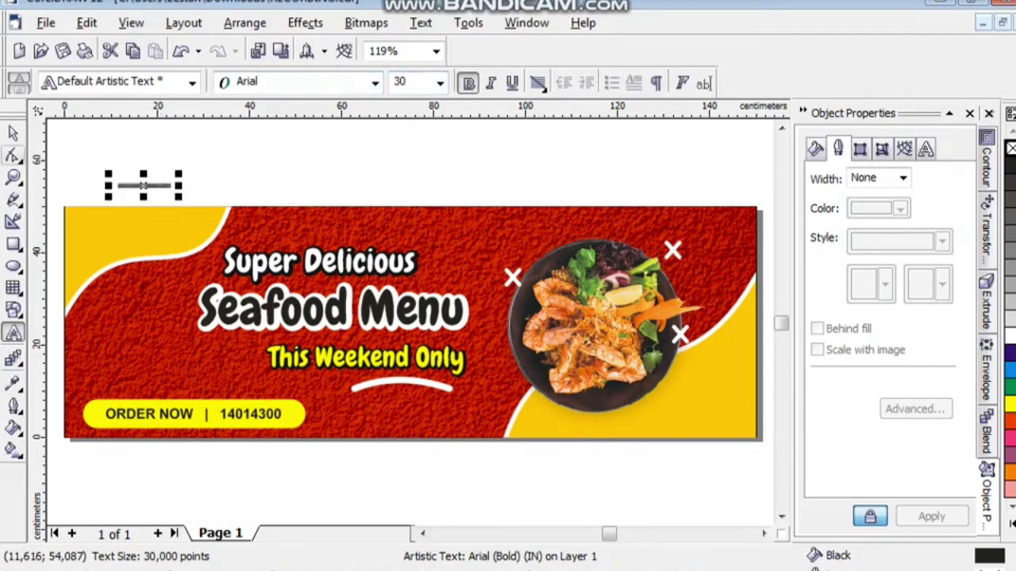
{"action": "key", "text": "ctrl+space"}
{"action": "key", "text": "z"}
{"action": "left_click", "coordinate": [117, 187]}
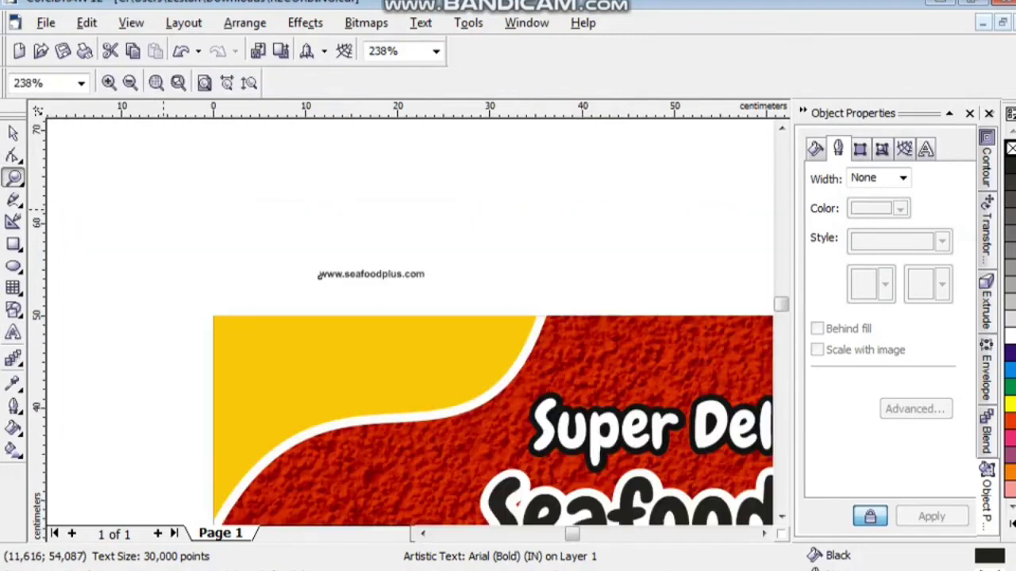
{"action": "key", "text": "space"}
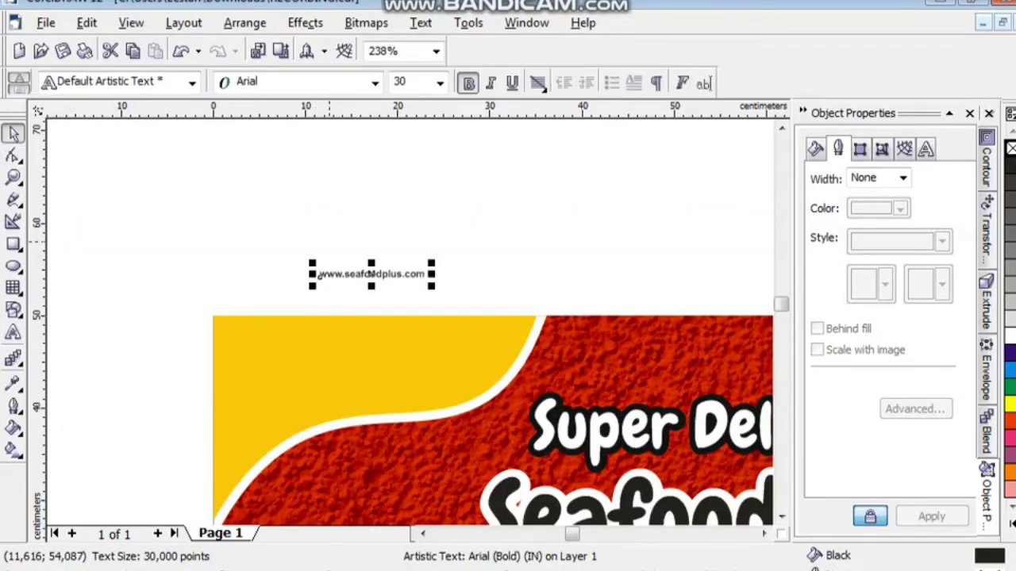
{"action": "left_click_drag", "start_coordinate": [317, 275], "coordinate": [342, 363]}
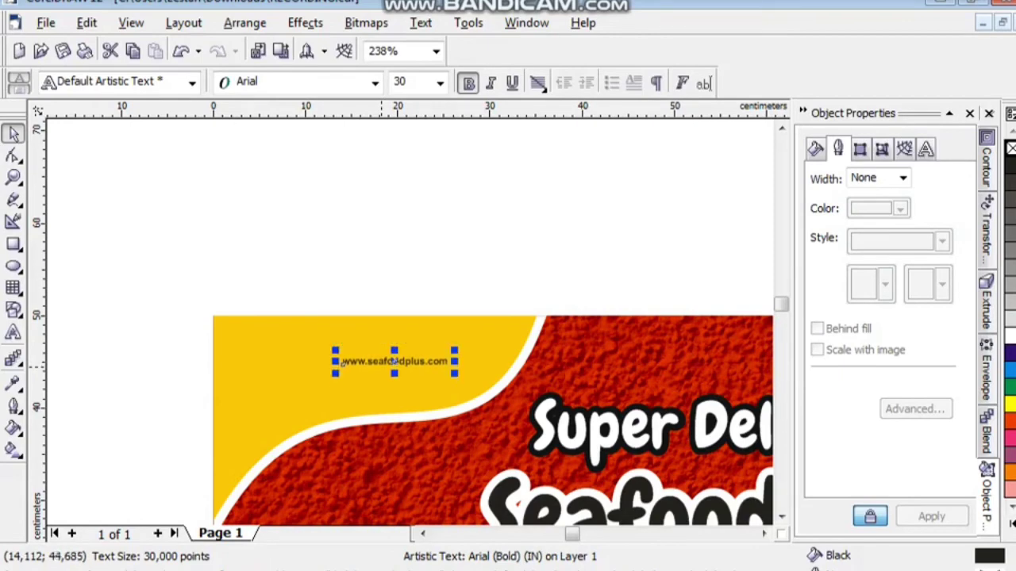
{"action": "left_click", "coordinate": [89, 562]}
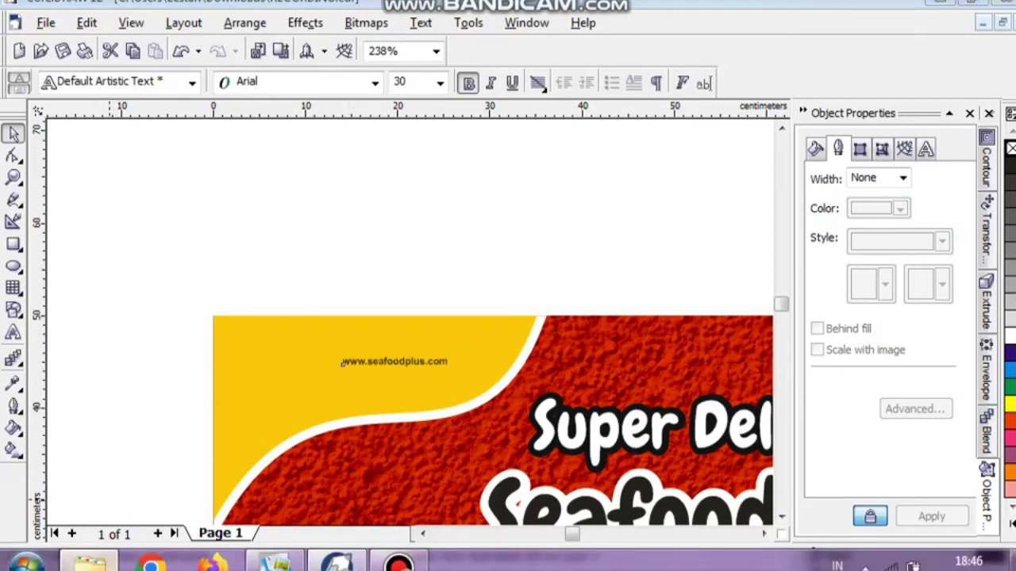
Drag ICON SENDOK GARPU.png from the GAMBAR folder into the CorelDRAW design.
{"action": "double_click", "coordinate": [205, 139]}
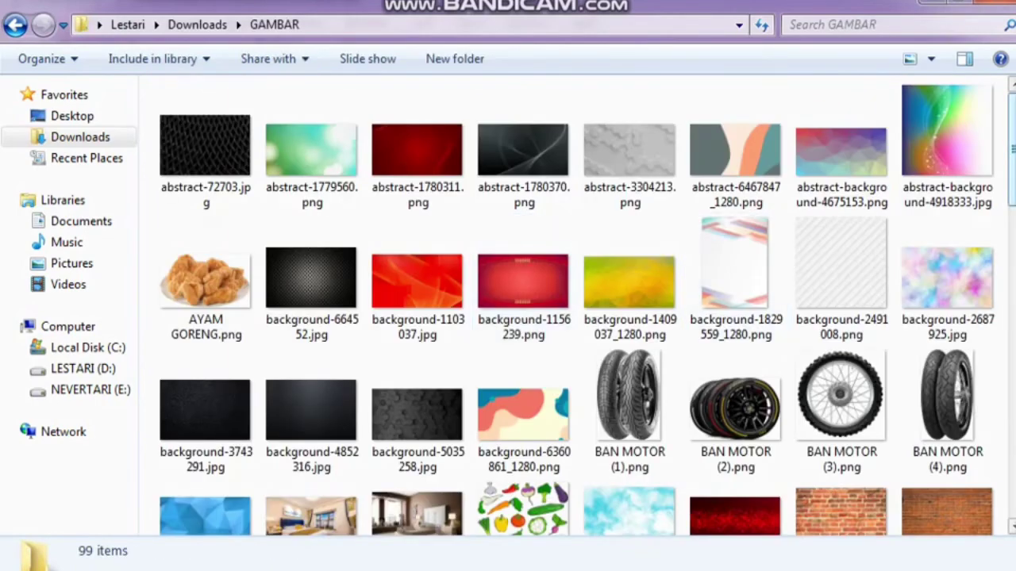
{"action": "scroll", "coordinate": [841, 199], "scroll_direction": "down", "scroll_amount": 5}
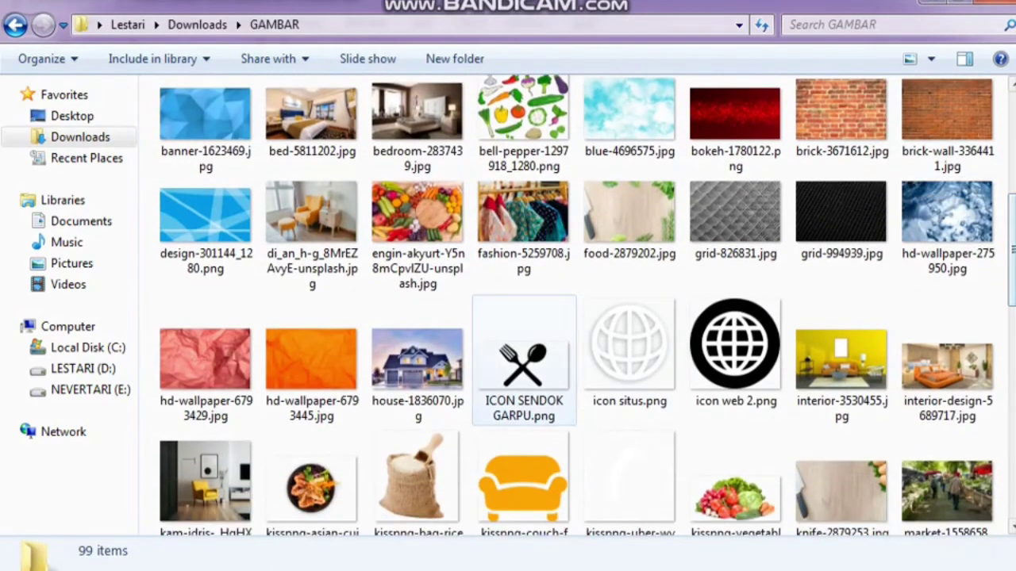
{"action": "left_click_drag", "start_coordinate": [524, 361], "coordinate": [339, 363]}
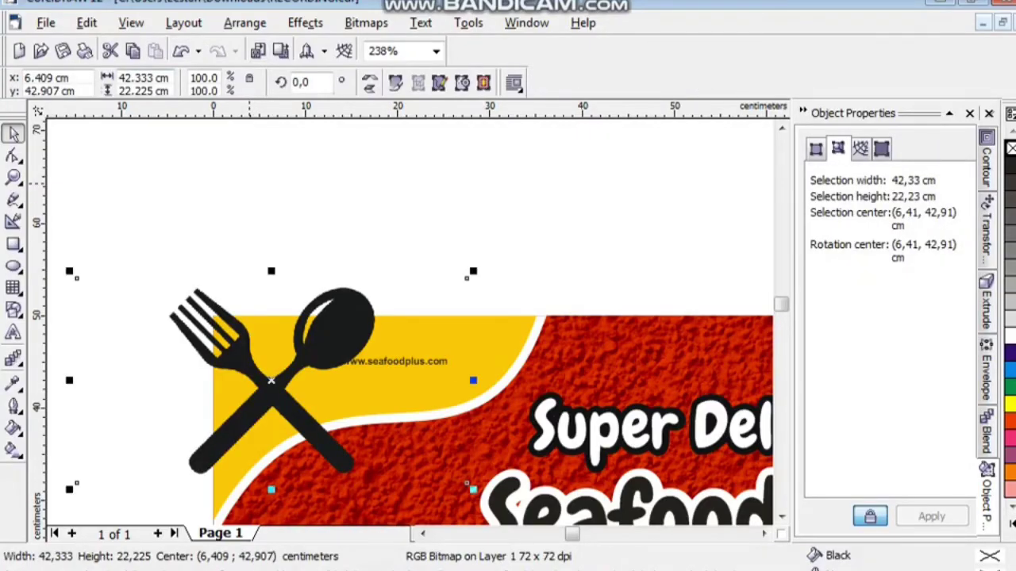
Set the fork-and-spoon icon's width to 7 cm.
{"action": "left_click", "coordinate": [169, 77]}
{"action": "type", "text": "7"}
{"action": "key", "text": "Return"}
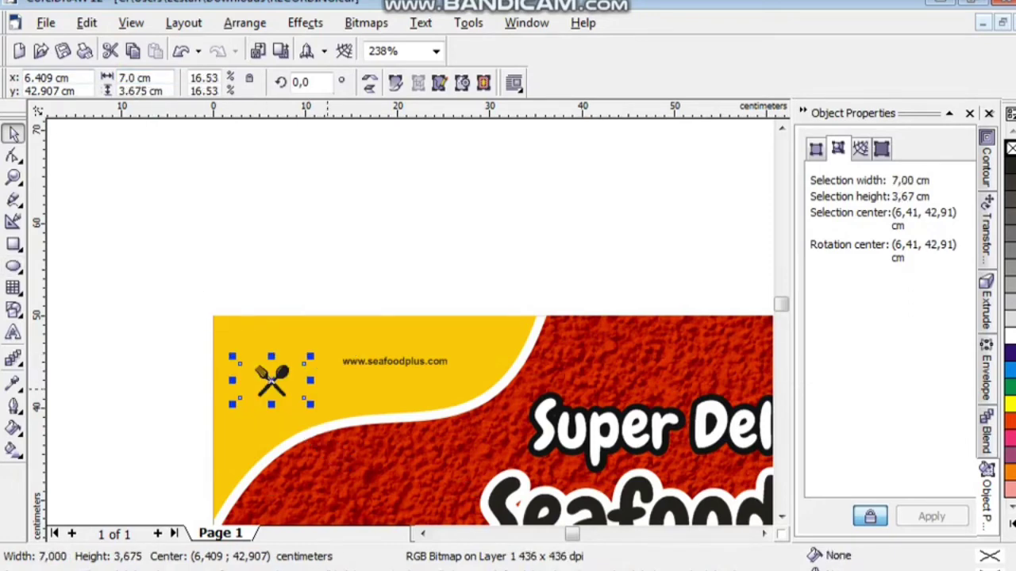
{"action": "key", "text": "z"}
{"action": "left_click", "coordinate": [353, 380]}
{"action": "key", "text": "space"}
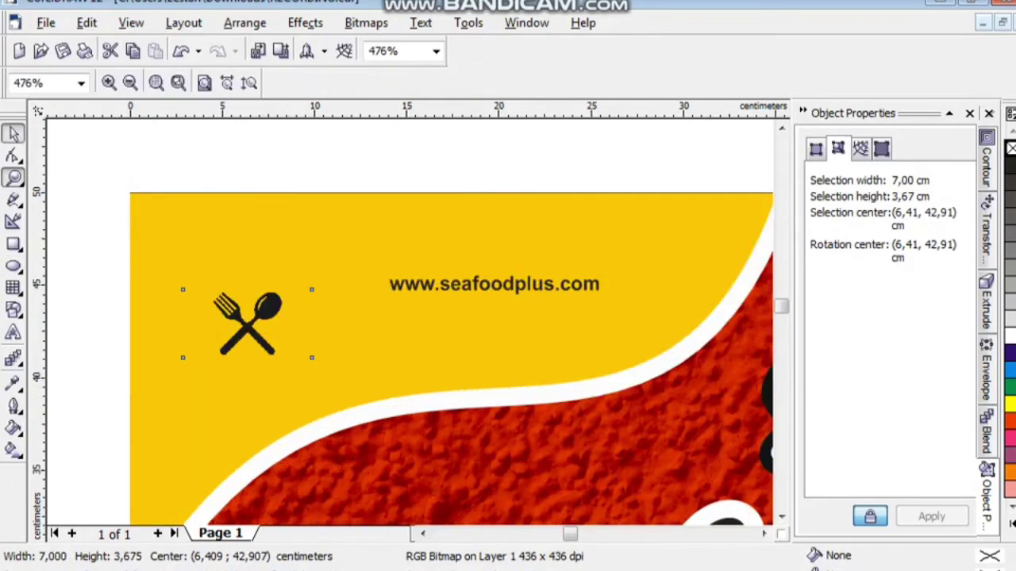
Move the URL text beside the icon and enlarge it to about 52 pt.
{"action": "left_click", "coordinate": [494, 284]}
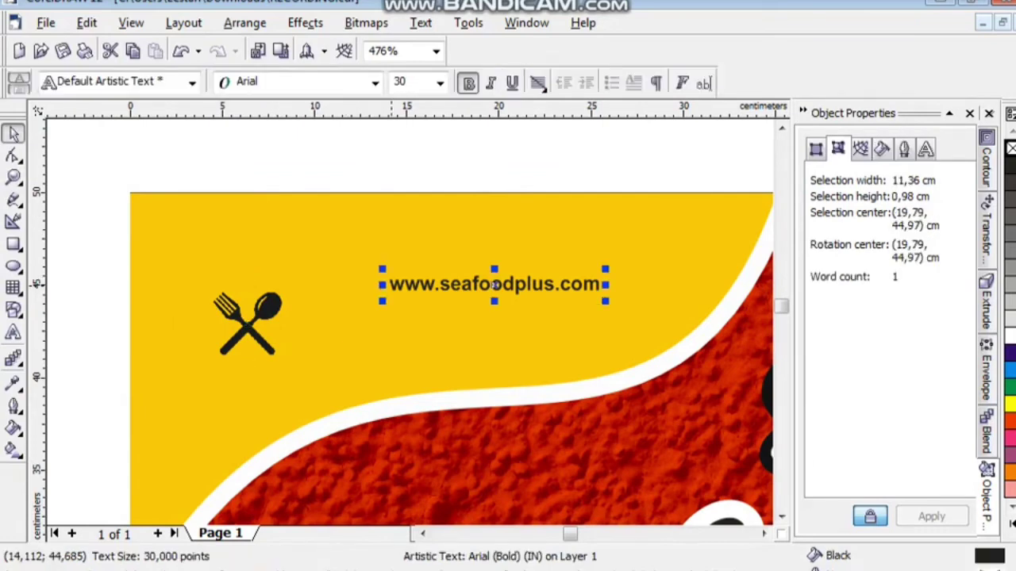
{"action": "left_click_drag", "start_coordinate": [388, 290], "coordinate": [297, 331]}
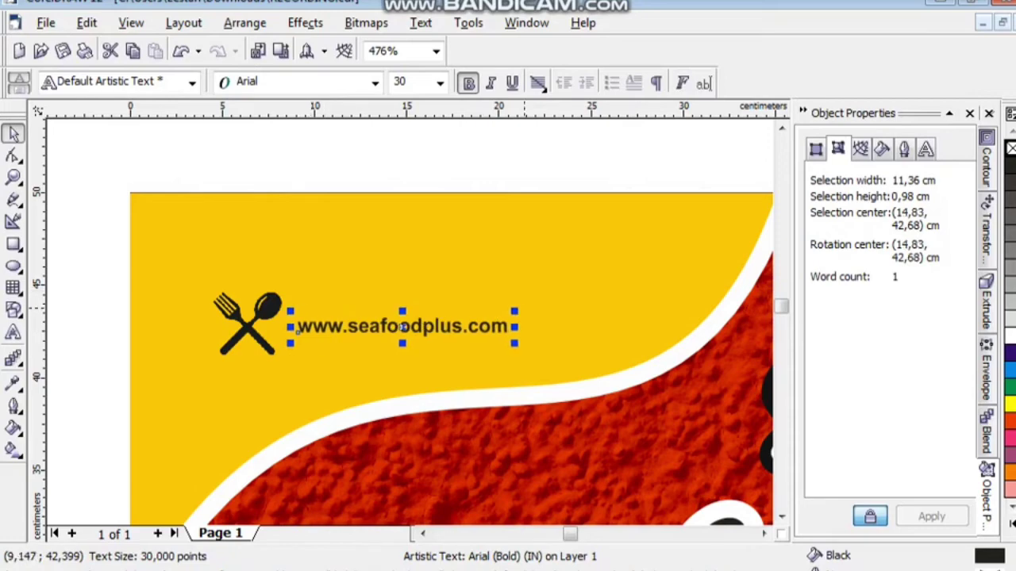
{"action": "key", "text": "Escape"}
{"action": "key", "text": "ctrl+z"}
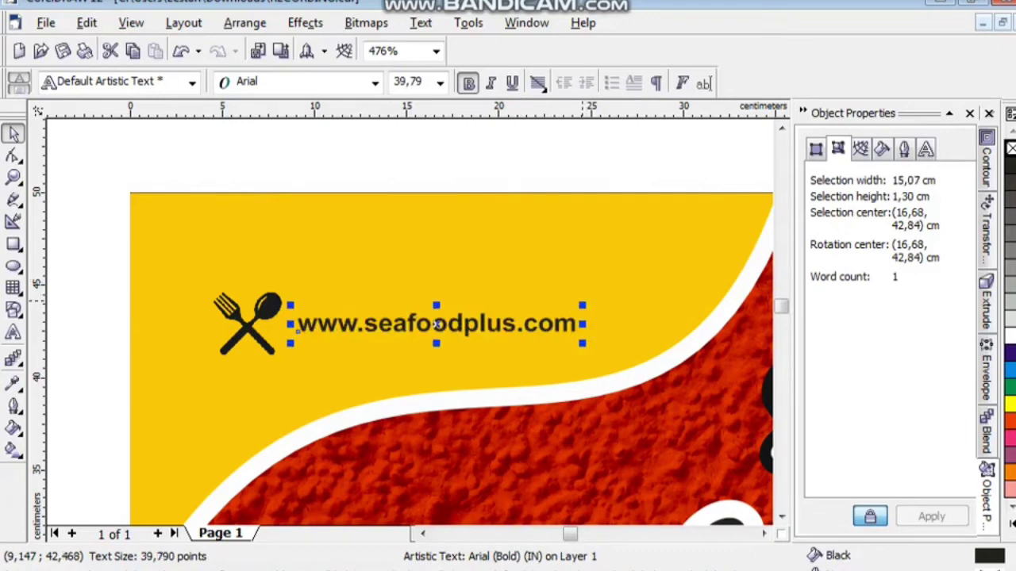
{"action": "key", "text": "Escape"}
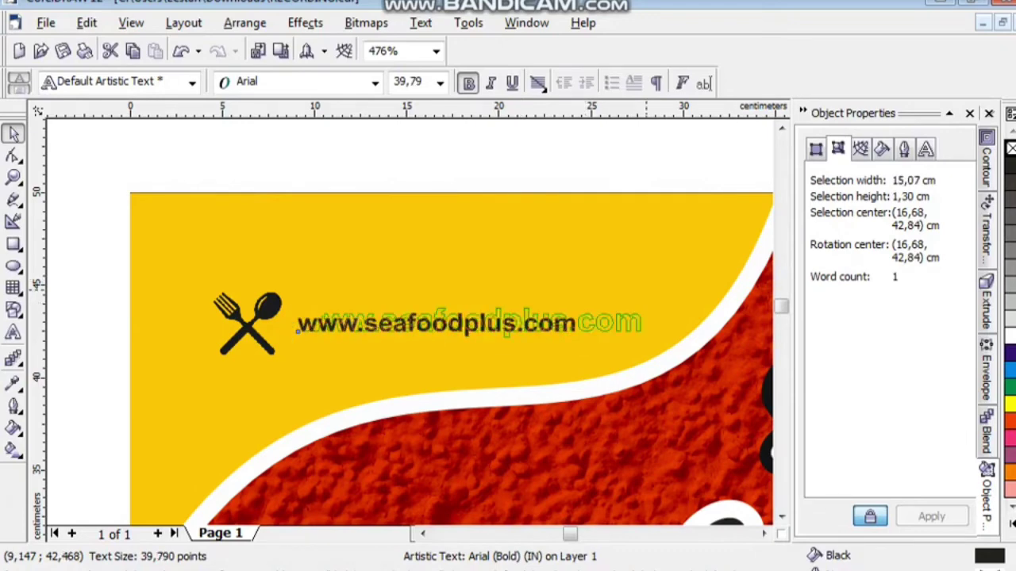
{"action": "key", "text": "ctrl+z"}
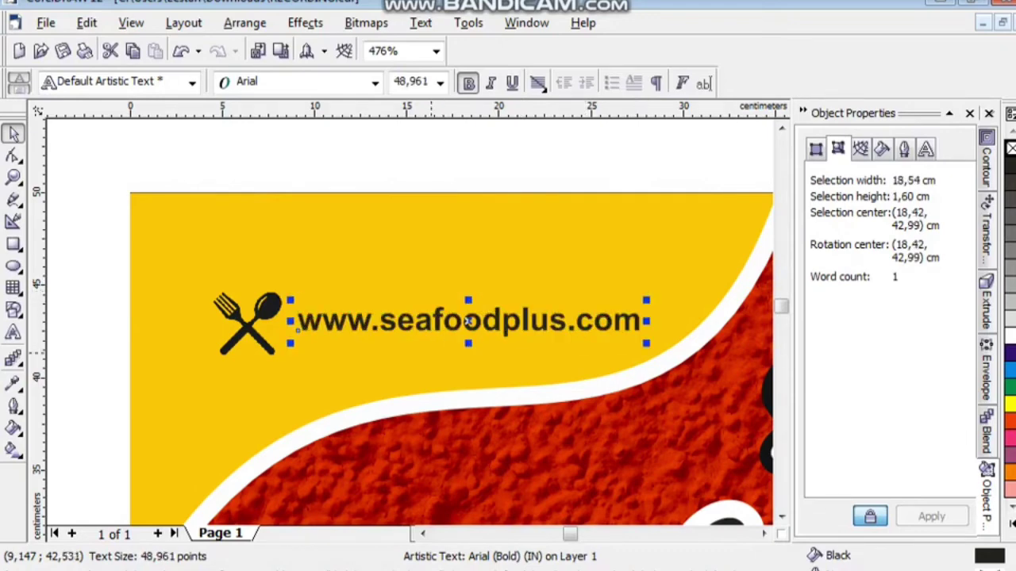
{"action": "key", "text": "Escape"}
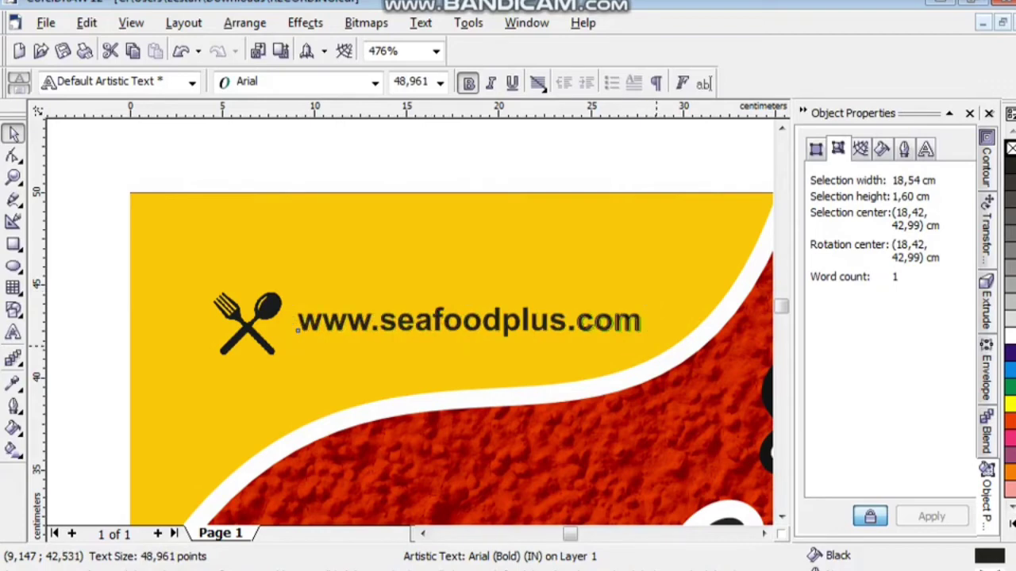
{"action": "key", "text": "ctrl+z"}
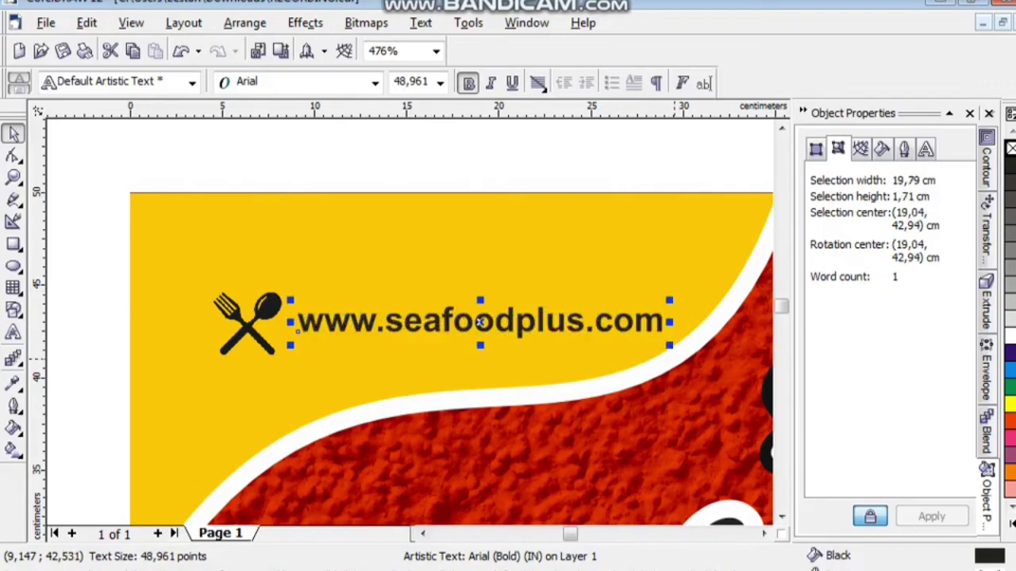
Nudge the icon and URL text into place and group them together.
{"action": "left_click_drag", "start_coordinate": [77, 254], "coordinate": [725, 366]}
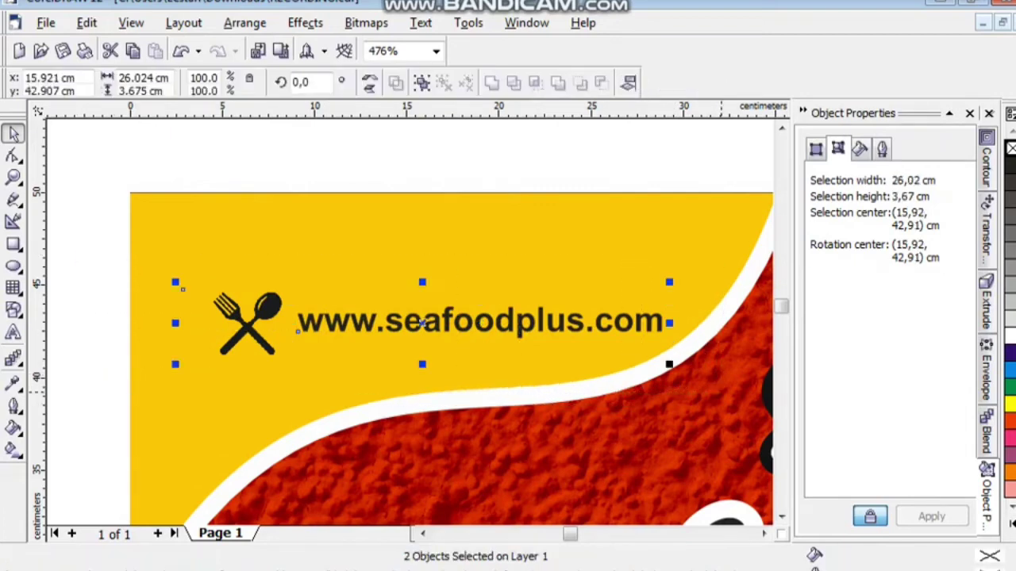
{"action": "key", "text": "Up"}
{"action": "key", "text": "Up"}
{"action": "key", "text": "Up"}
{"action": "key", "text": "Up"}
{"action": "key", "text": "Up"}
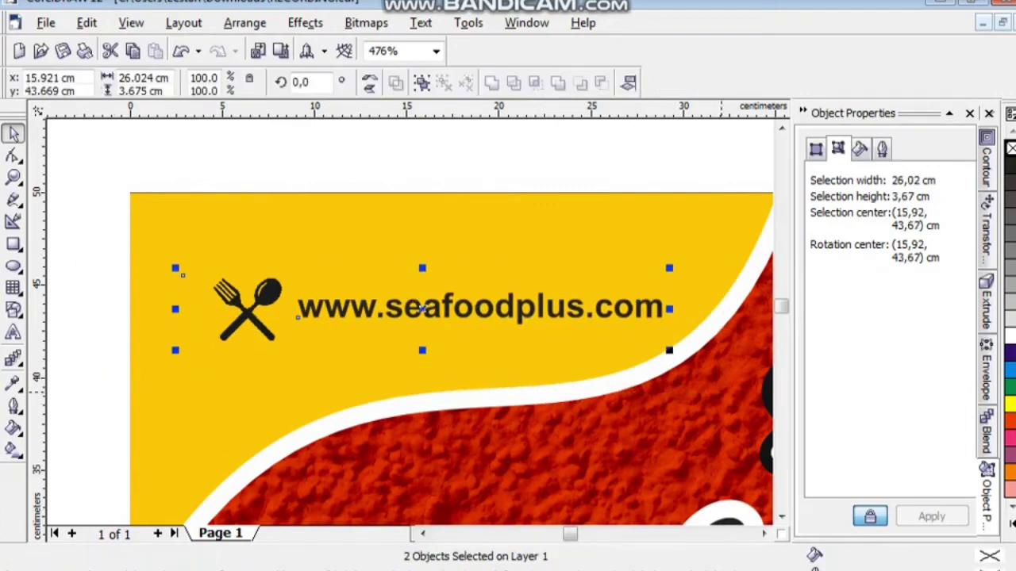
{"action": "key", "text": "Left"}
{"action": "key", "text": "Left"}
{"action": "key", "text": "Left"}
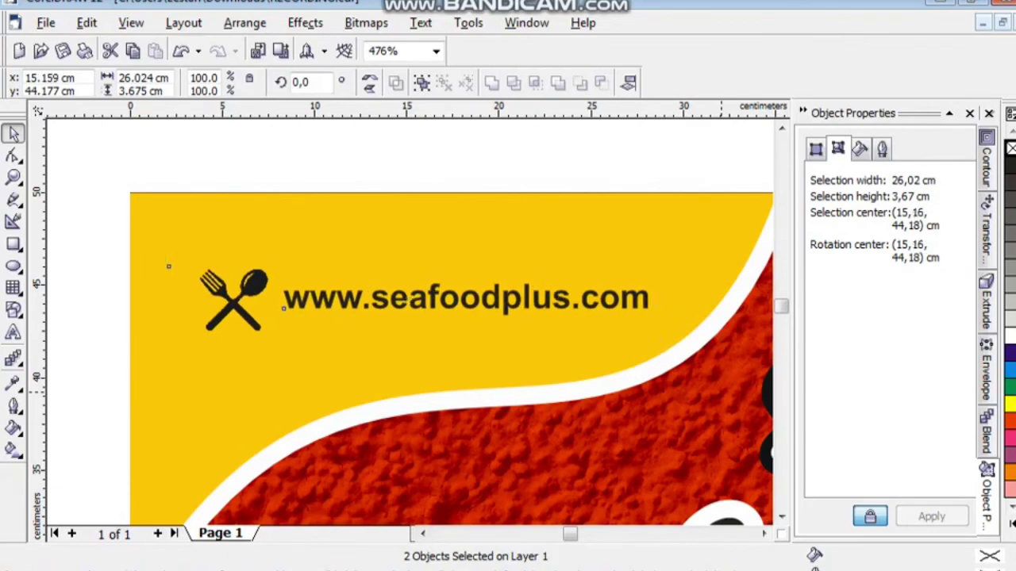
{"action": "key", "text": "Down"}
{"action": "key", "text": "Down"}
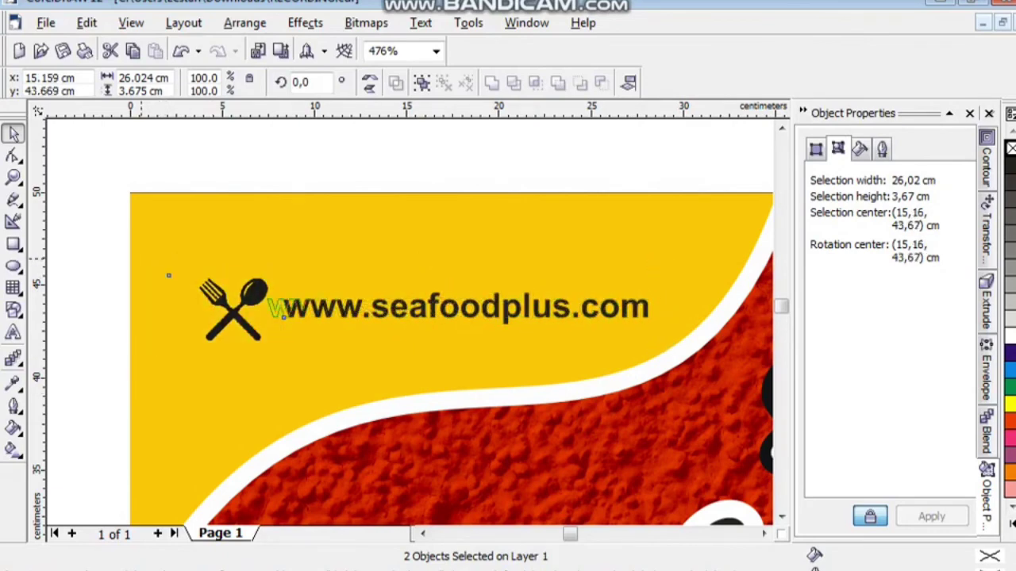
{"action": "key", "text": "Right"}
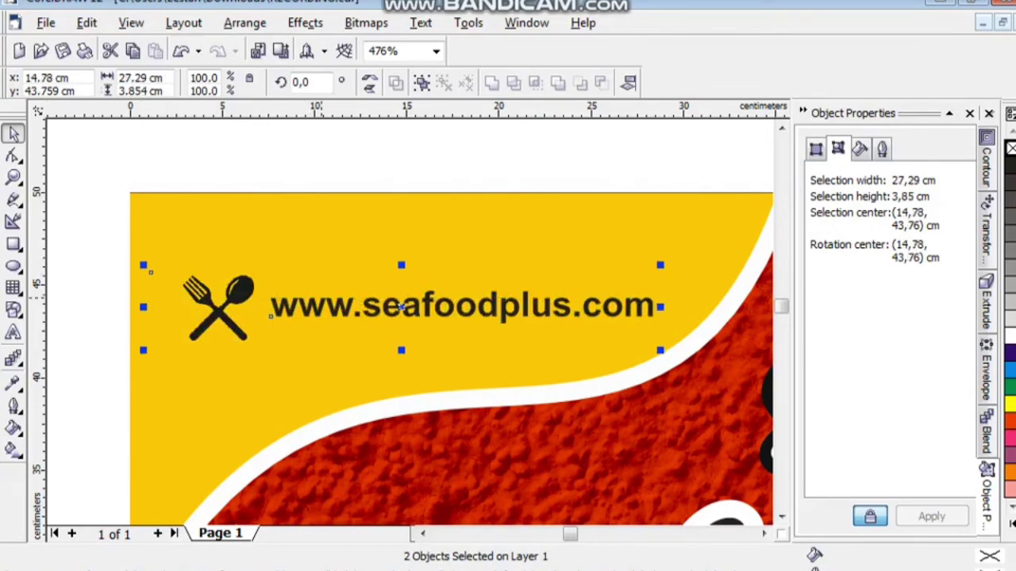
{"action": "right_click", "coordinate": [322, 301]}
{"action": "left_click", "coordinate": [357, 40]}
{"action": "key", "text": "Escape"}
{"action": "key", "text": "F4"}
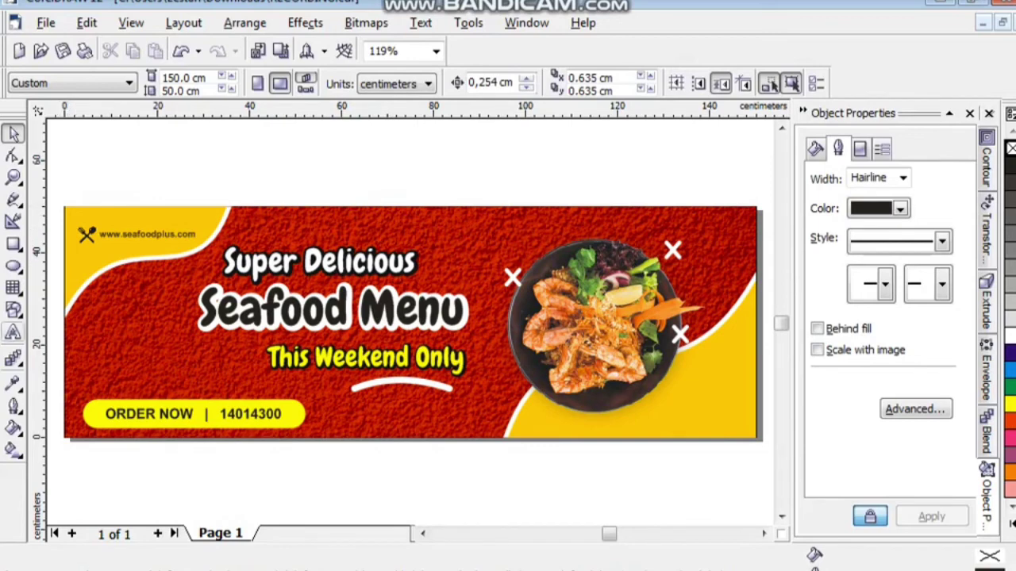
Type two-line text 'CASH BACK' and '30%' on the lower-right yellow area.
{"action": "left_click", "coordinate": [14, 334]}
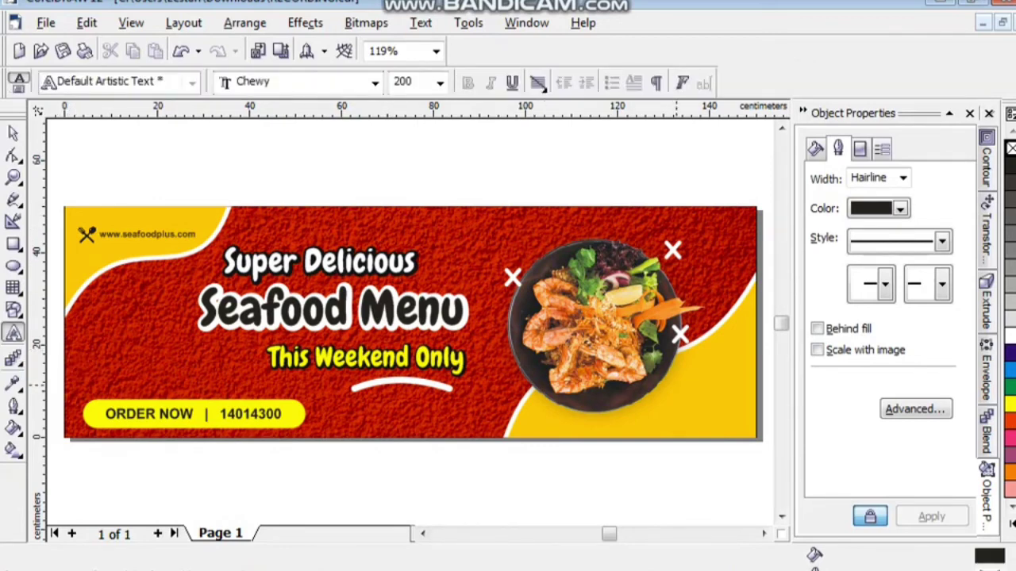
{"action": "left_click", "coordinate": [652, 414]}
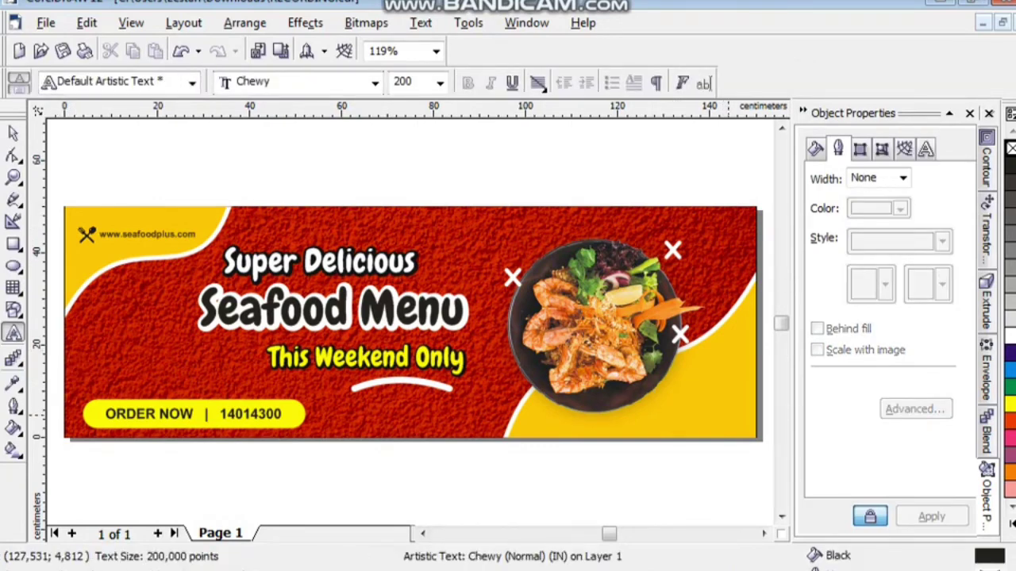
{"action": "type", "text": "CASH"}
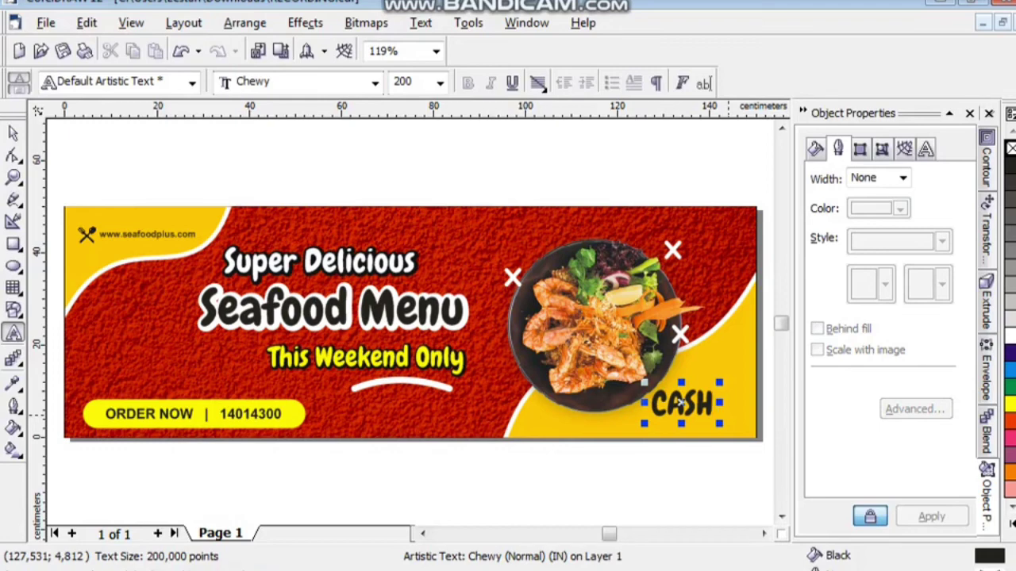
{"action": "type", "text": "BACK"}
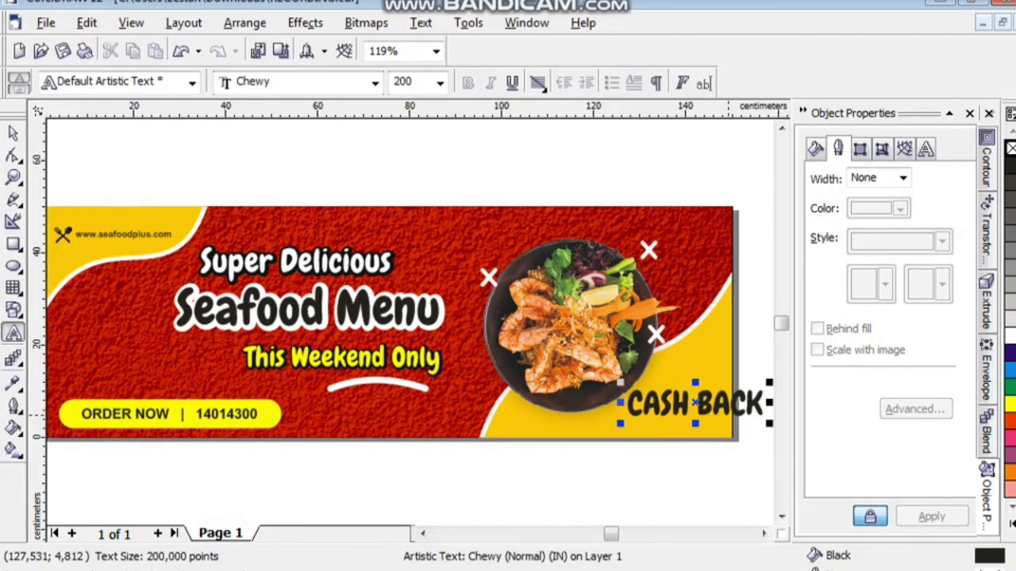
{"action": "key", "text": "Return"}
{"action": "type", "text": "30"}
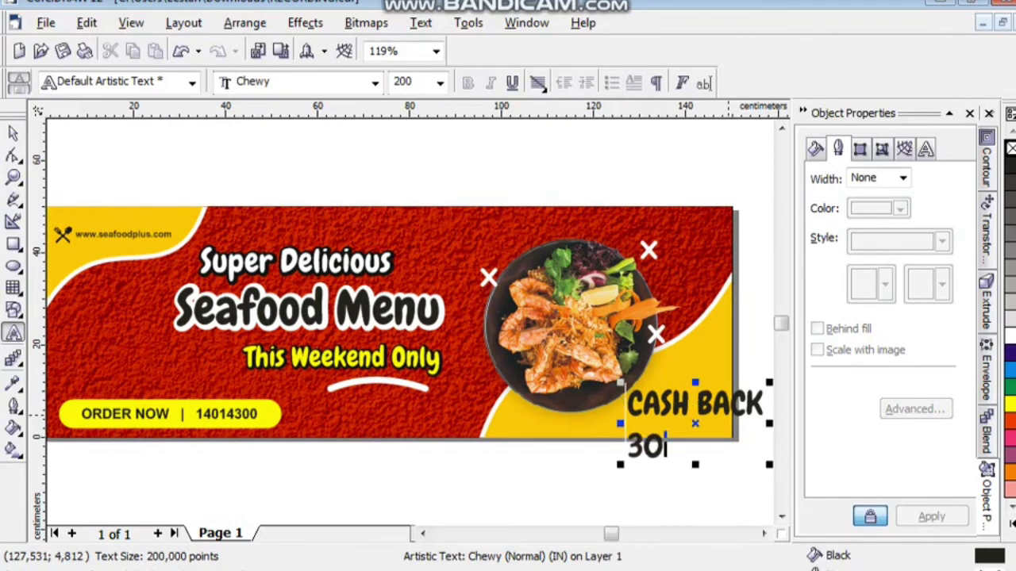
{"action": "type", "text": "%"}
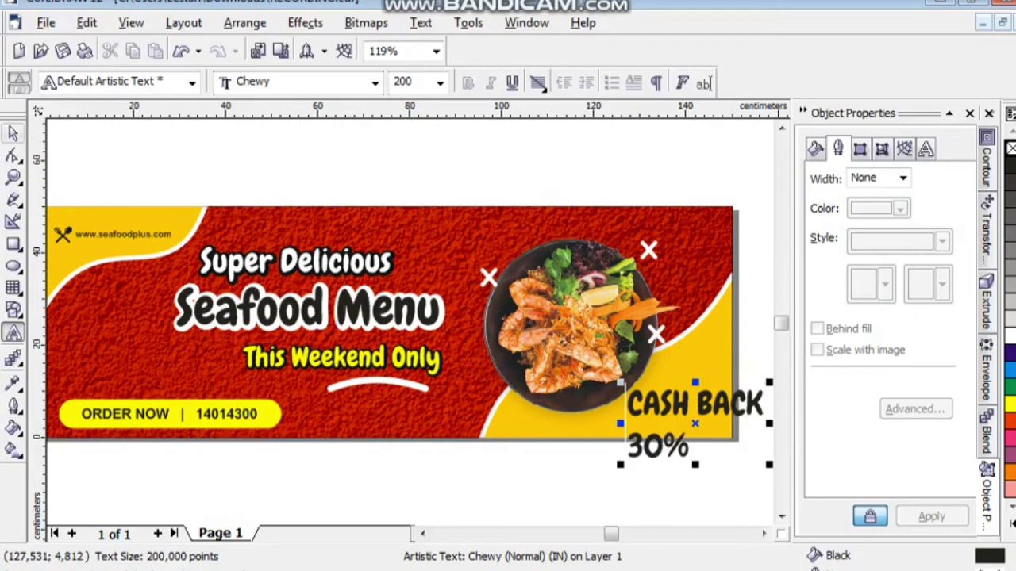
Set the badge text in Franklin Gothic Heavy.
{"action": "left_click", "coordinate": [285, 82]}
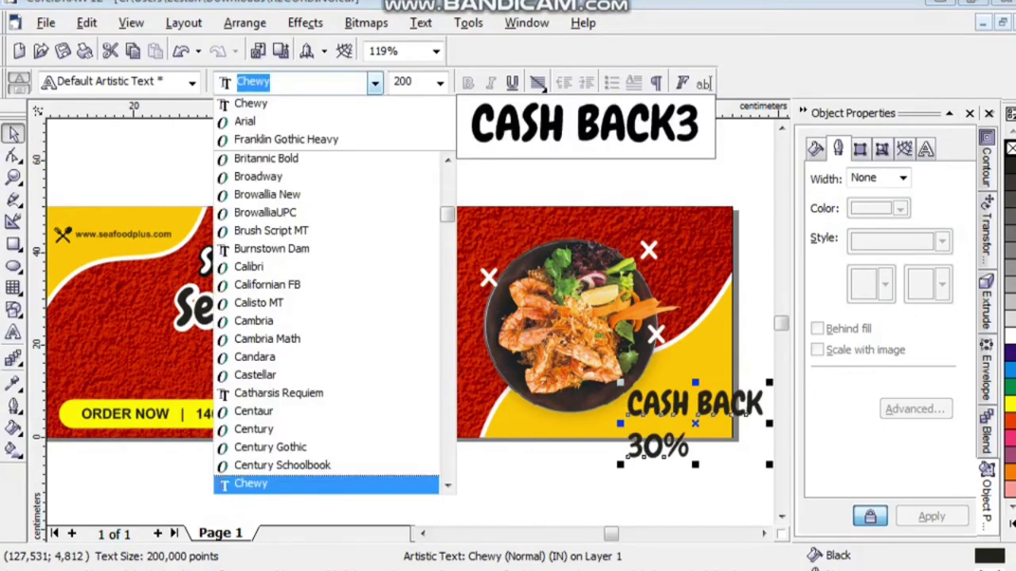
{"action": "left_click", "coordinate": [285, 139]}
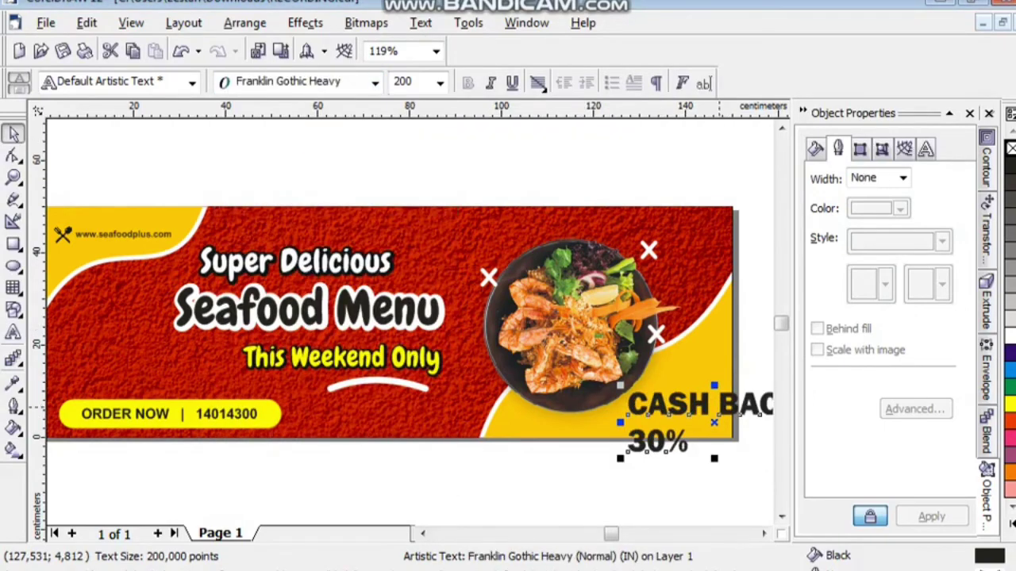
{"action": "key", "text": "z"}
{"action": "left_click", "coordinate": [724, 408]}
{"action": "key", "text": "space"}
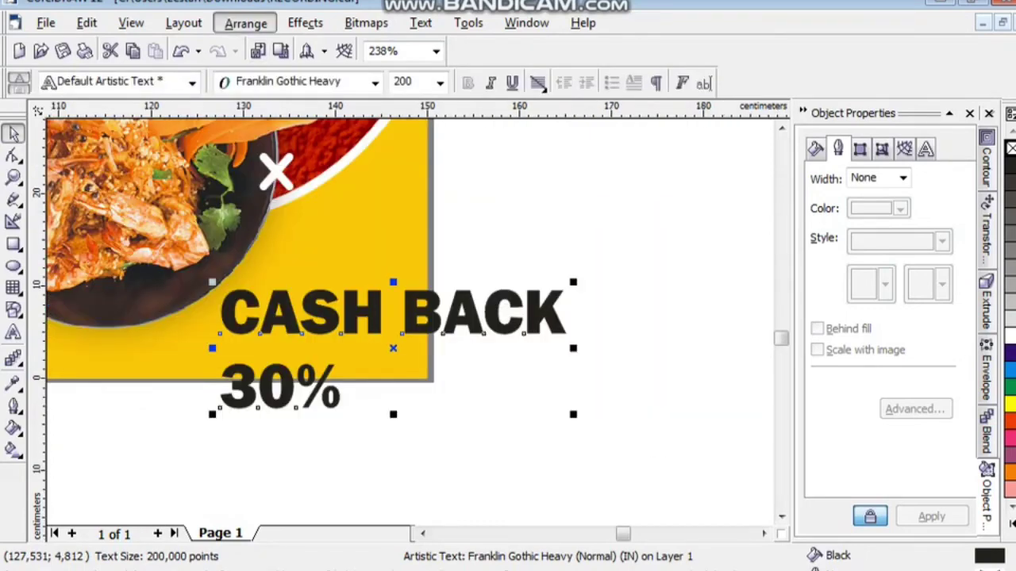
Break apart the badge text, shrink CASH BACK to about 81 pt, and place an enlarged 230 pt 30% beneath it.
{"action": "left_click", "coordinate": [245, 23]}
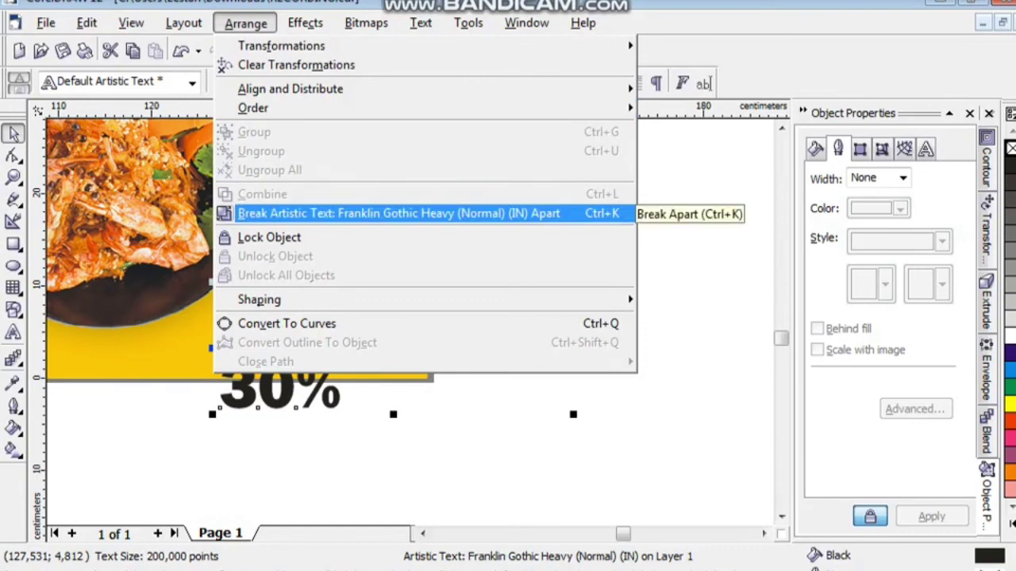
{"action": "key", "text": "Return"}
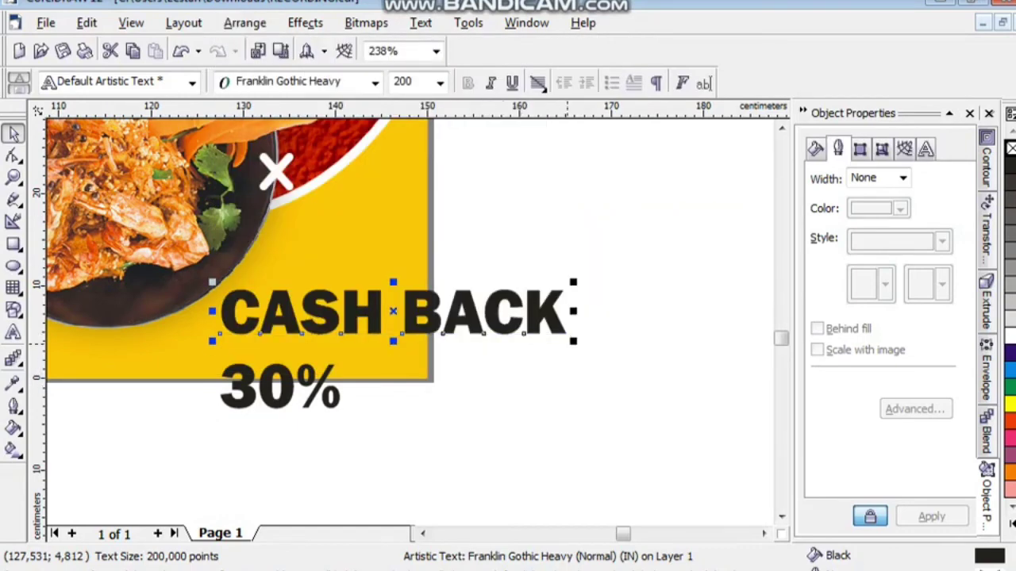
{"action": "key", "text": "ctrl+l"}
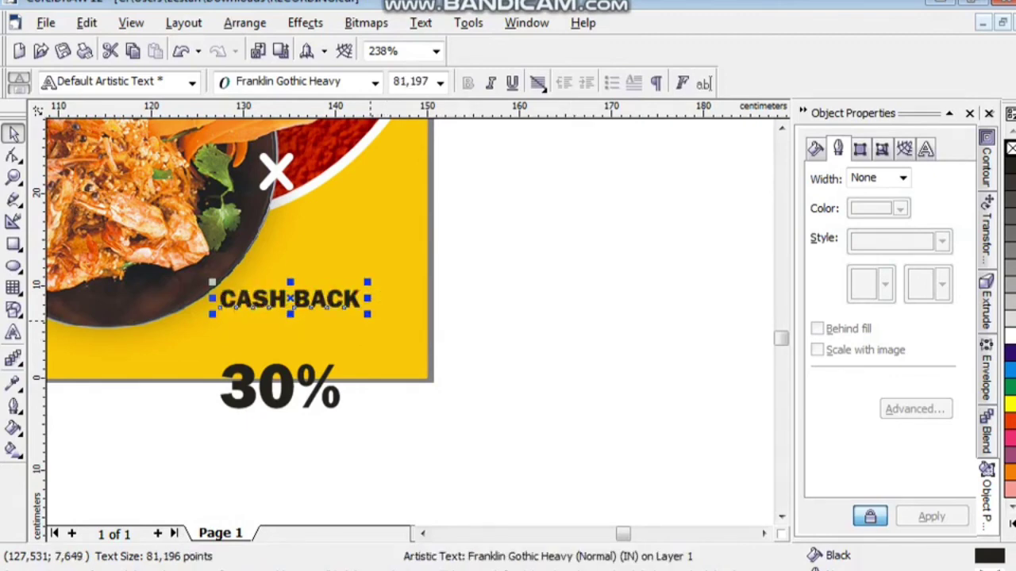
{"action": "left_click", "coordinate": [278, 387]}
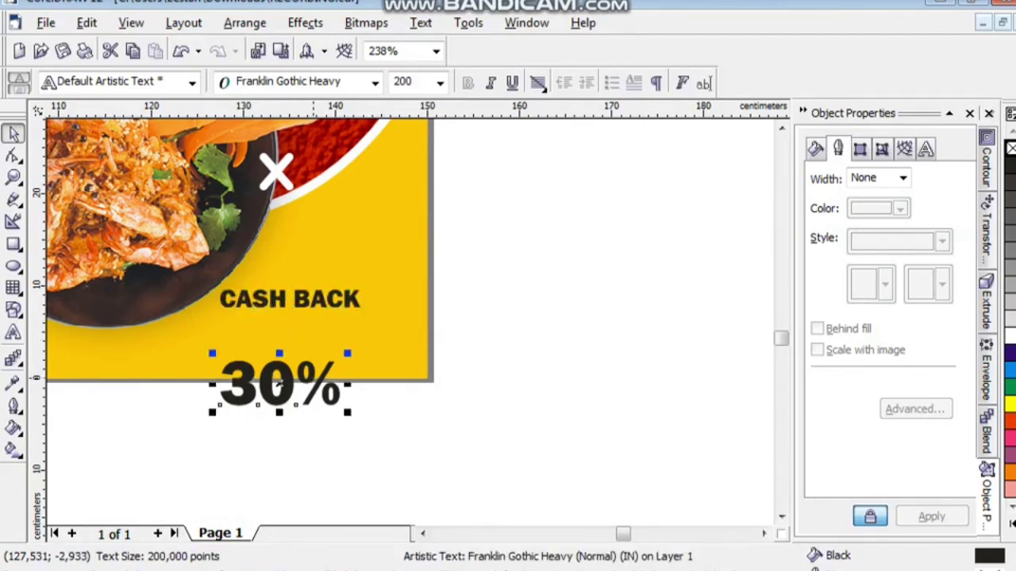
{"action": "left_click_drag", "start_coordinate": [279, 383], "coordinate": [279, 344]}
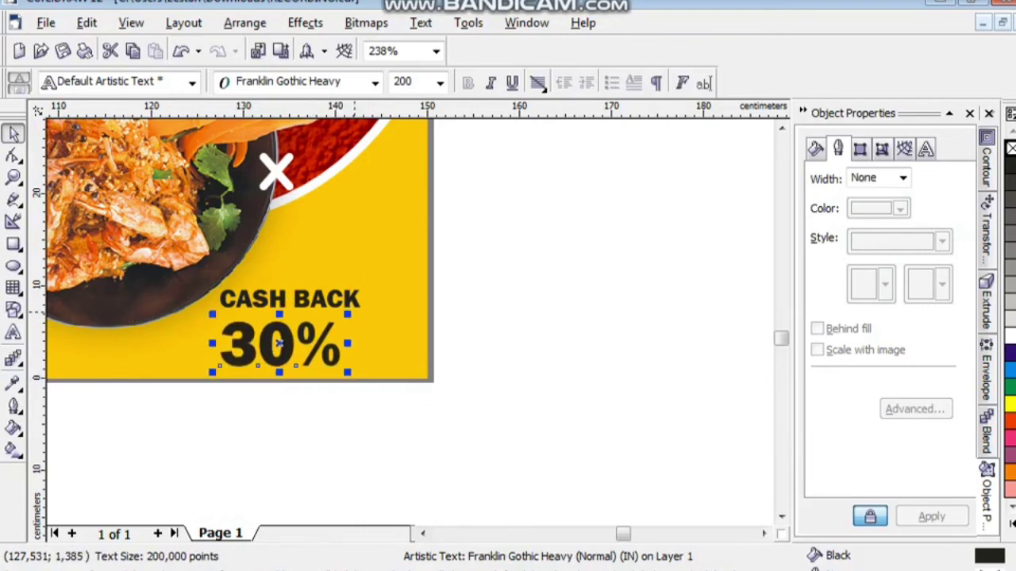
{"action": "left_click_drag", "start_coordinate": [348, 372], "coordinate": [366, 379]}
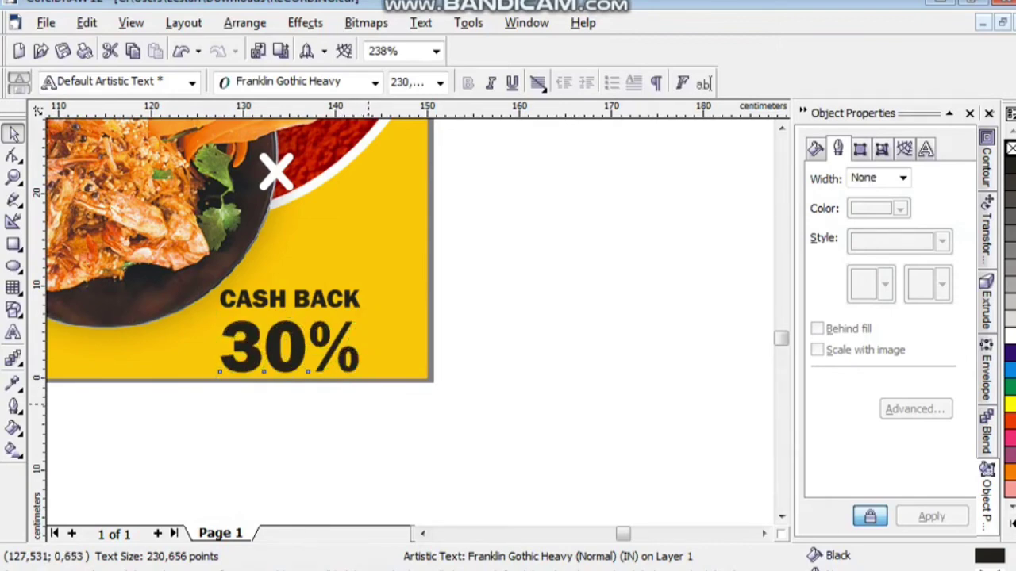
{"action": "left_click_drag", "start_coordinate": [406, 411], "coordinate": [144, 238]}
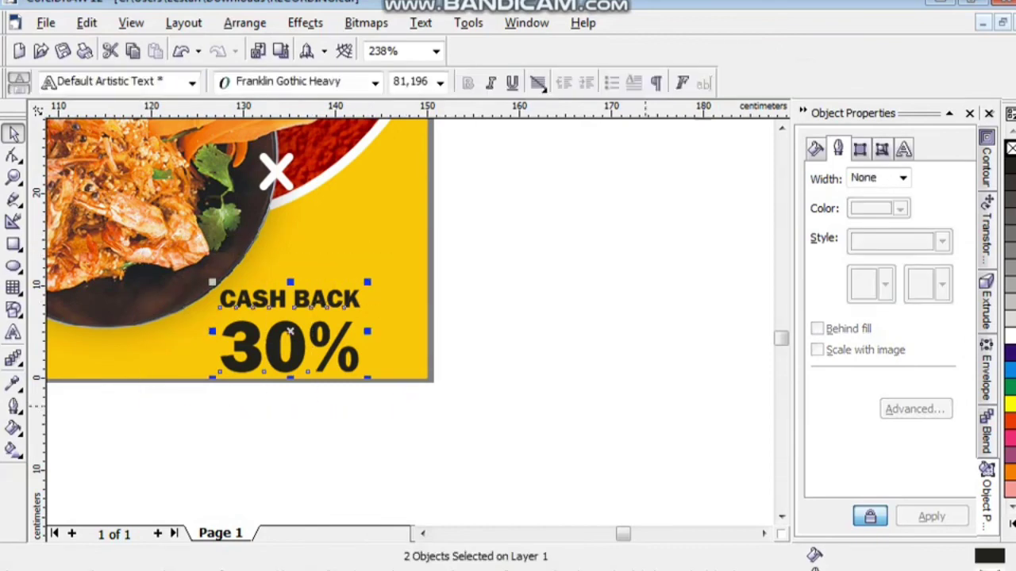
Colour CASH BACK and 30% orange-red and shift them slightly right and up.
{"action": "left_click", "coordinate": [1009, 432]}
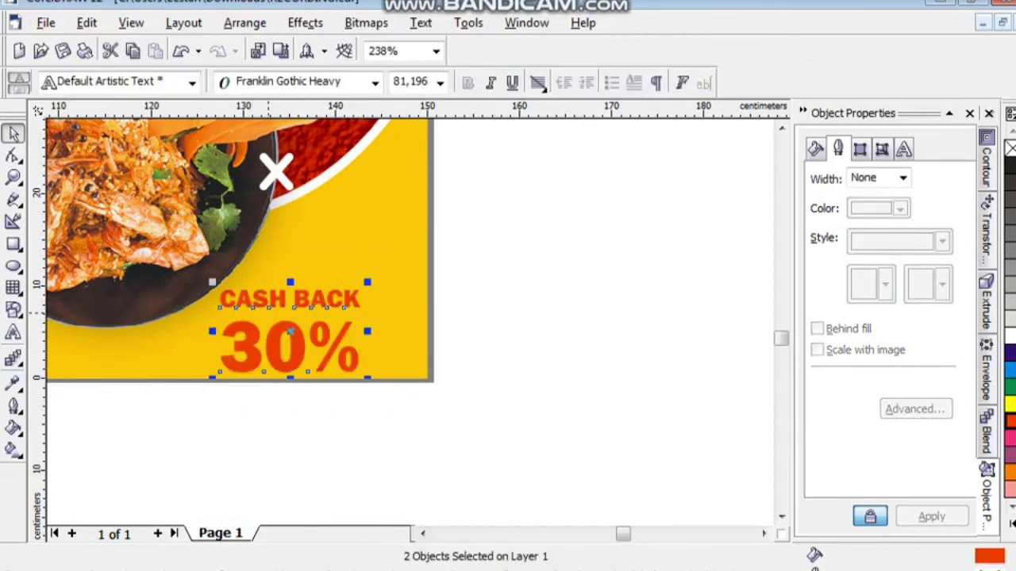
{"action": "left_click_drag", "start_coordinate": [290, 298], "coordinate": [319, 273]}
{"action": "key", "text": "Right"}
{"action": "key", "text": "Right"}
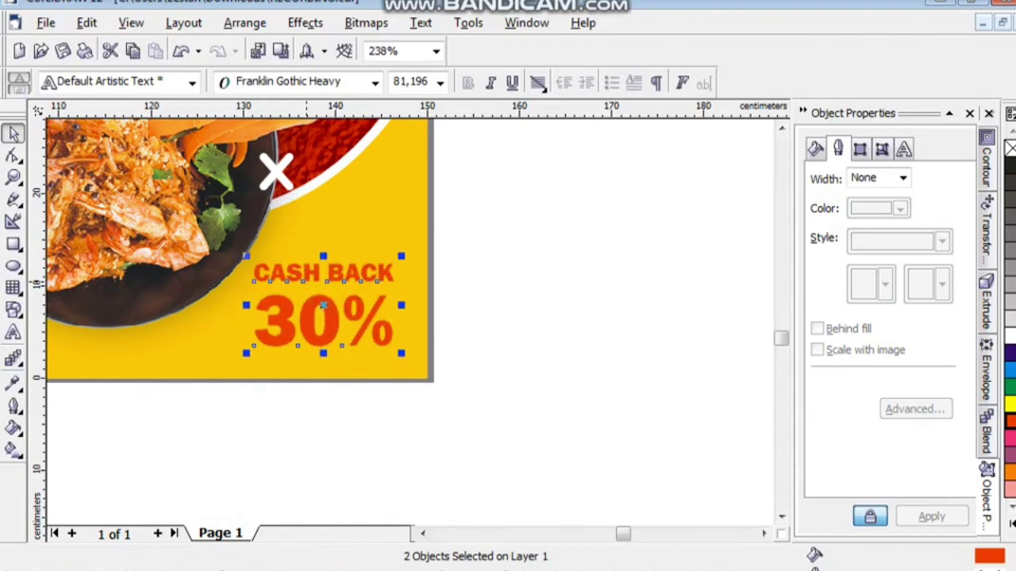
{"action": "key", "text": "Up"}
{"action": "key", "text": "Escape"}
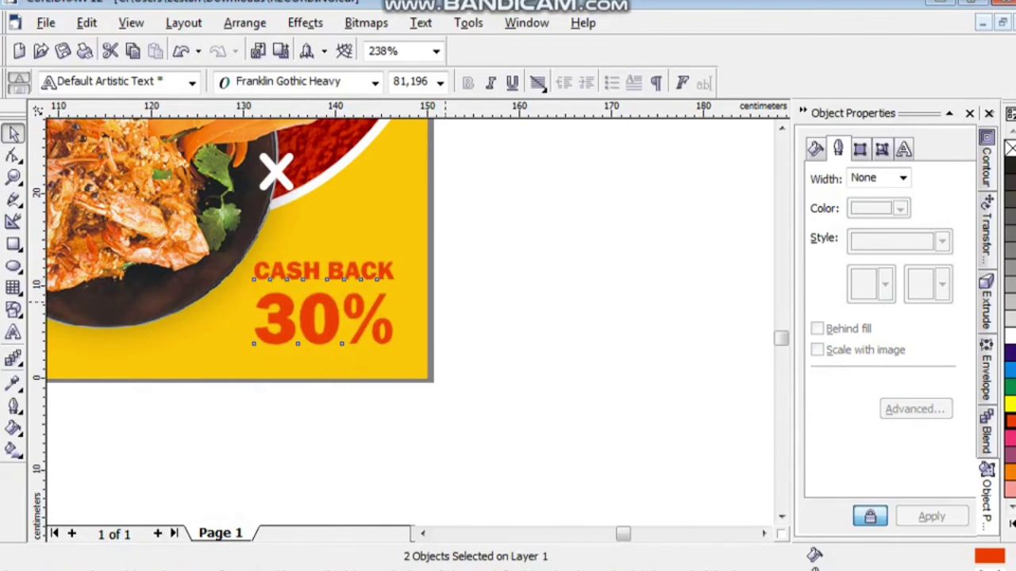
Give CASH BACK a white outside contour.
{"action": "left_click", "coordinate": [255, 275]}
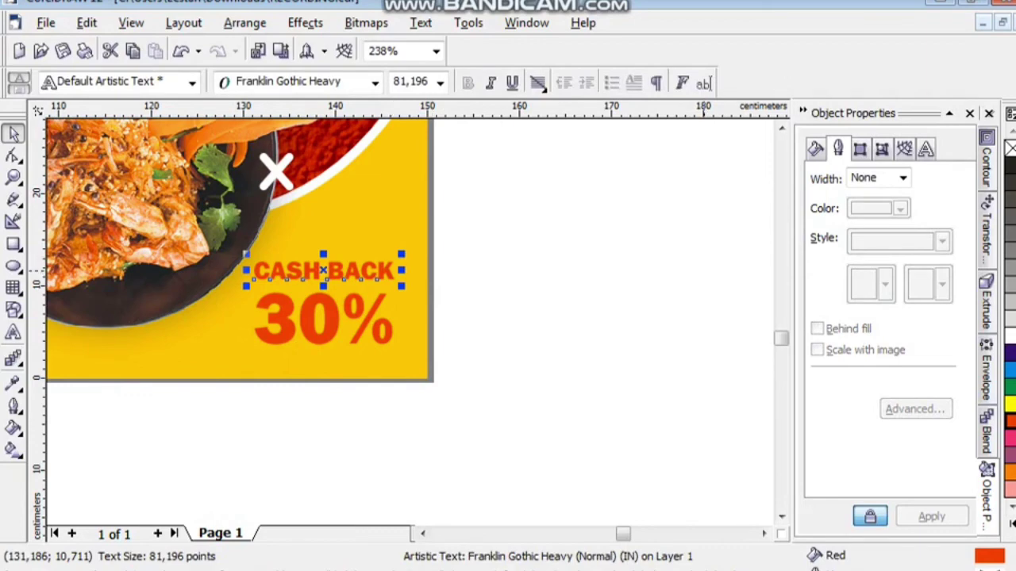
{"action": "key", "text": "ctrl+F9"}
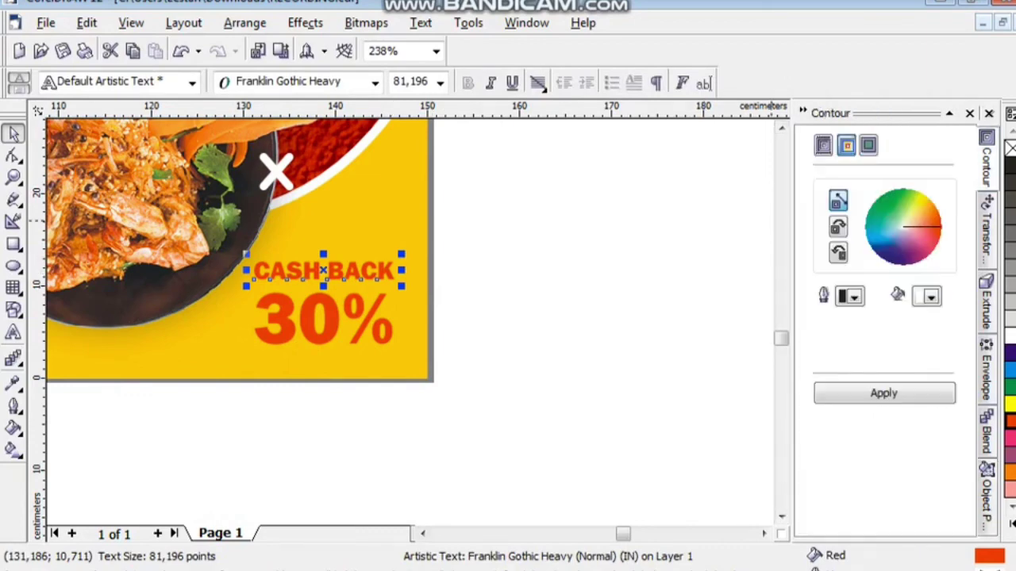
{"action": "left_click", "coordinate": [823, 144]}
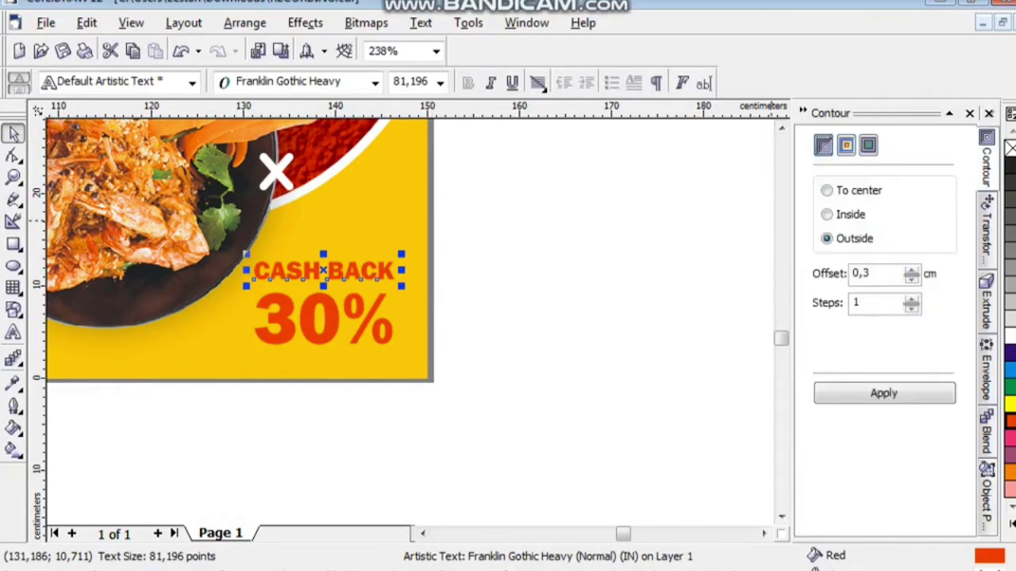
{"action": "left_click", "coordinate": [846, 145]}
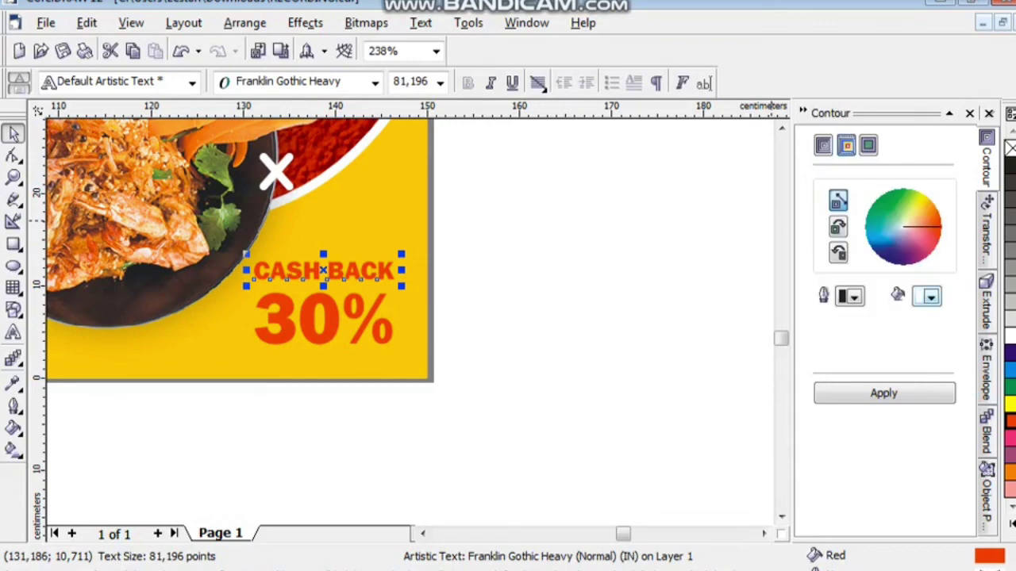
{"action": "left_click", "coordinate": [930, 296]}
{"action": "left_click", "coordinate": [932, 318]}
{"action": "left_click", "coordinate": [883, 393]}
Give the 30% text a matching white 0.5 cm outside contour.
{"action": "key", "text": "Tab"}
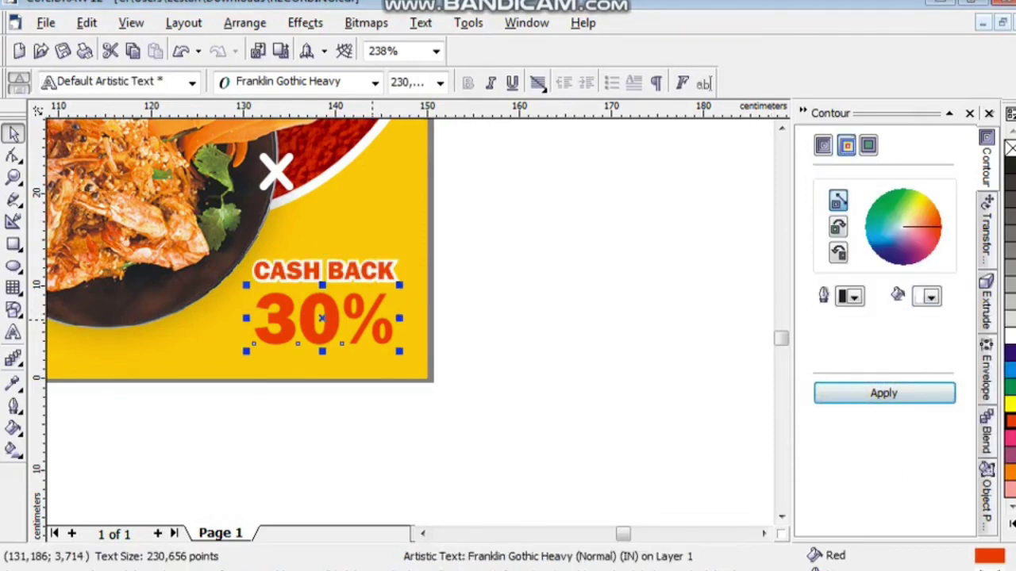
{"action": "left_click", "coordinate": [823, 144]}
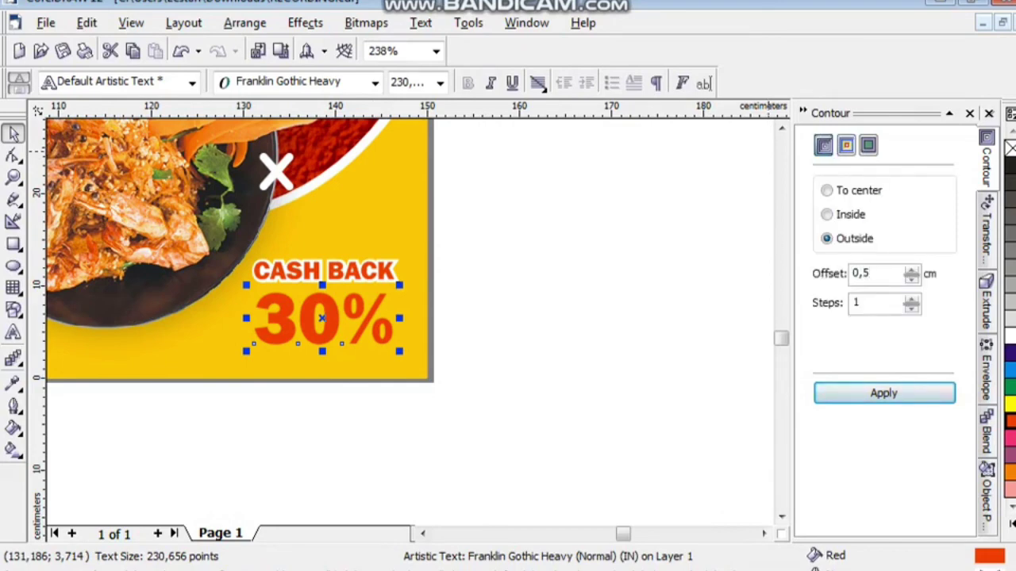
{"action": "left_click", "coordinate": [846, 145]}
{"action": "left_click", "coordinate": [931, 297]}
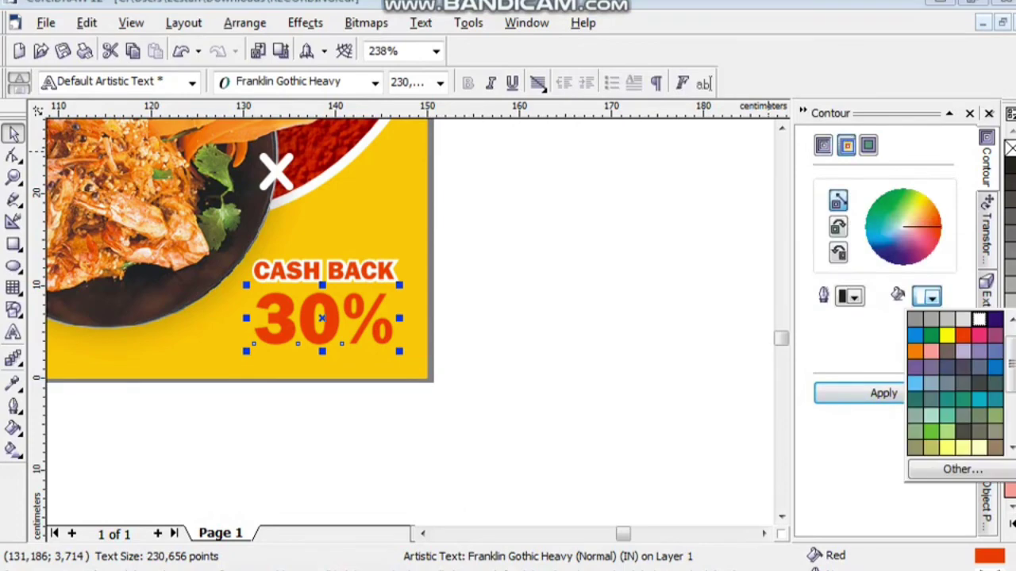
{"action": "left_click", "coordinate": [979, 319]}
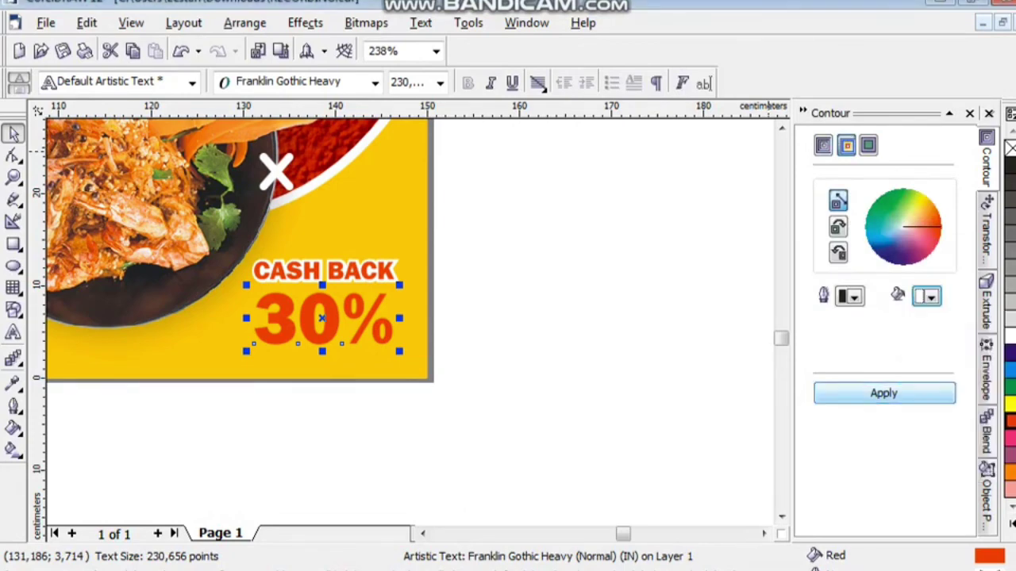
{"action": "left_click", "coordinate": [883, 392]}
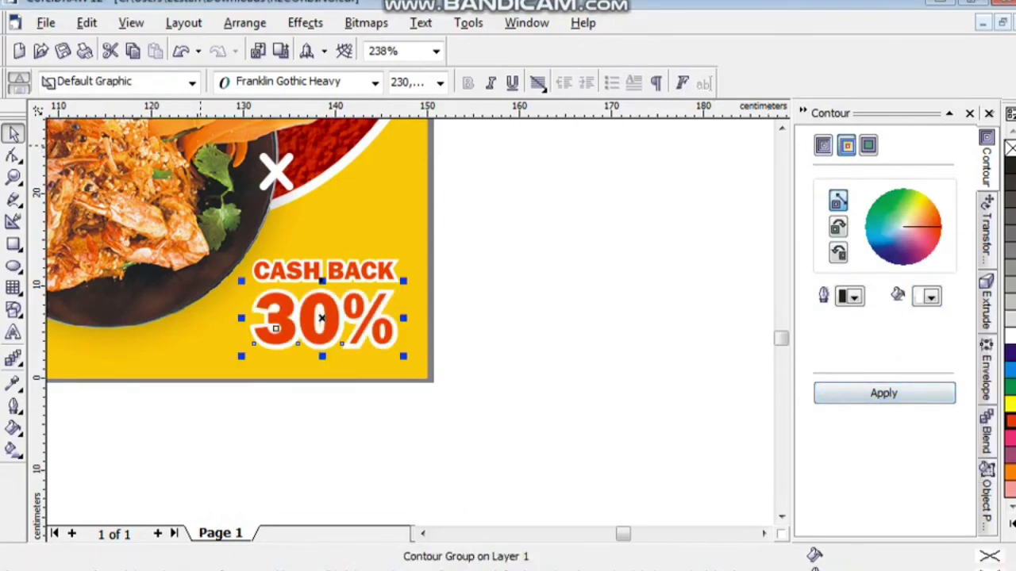
{"action": "left_click_drag", "start_coordinate": [541, 410], "coordinate": [159, 212]}
Group the four badge pieces, nudge the group up-left, and preview the banner full-screen.
{"action": "right_click", "coordinate": [308, 274]}
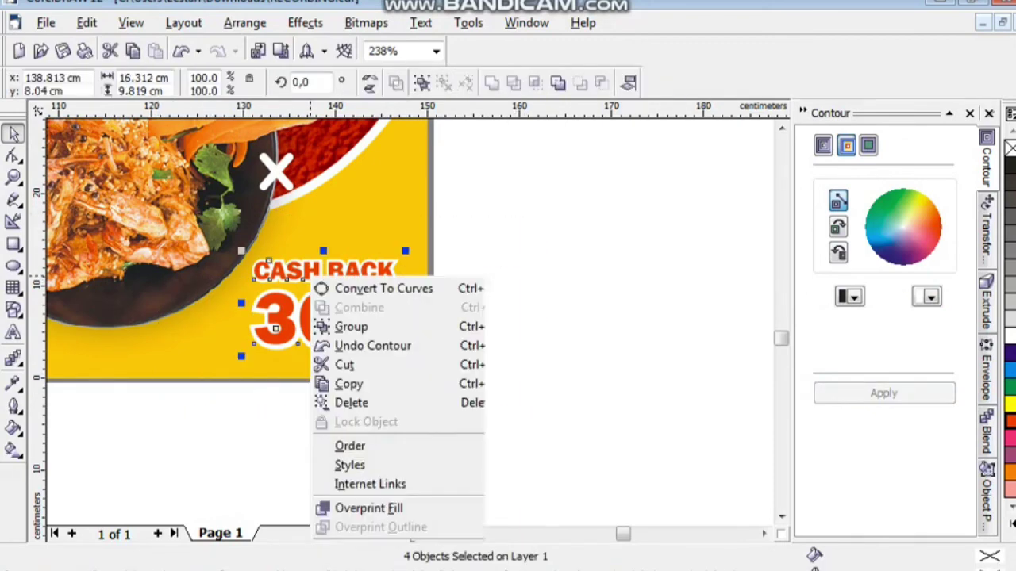
{"action": "key", "text": "Escape"}
{"action": "key", "text": "ctrl+g"}
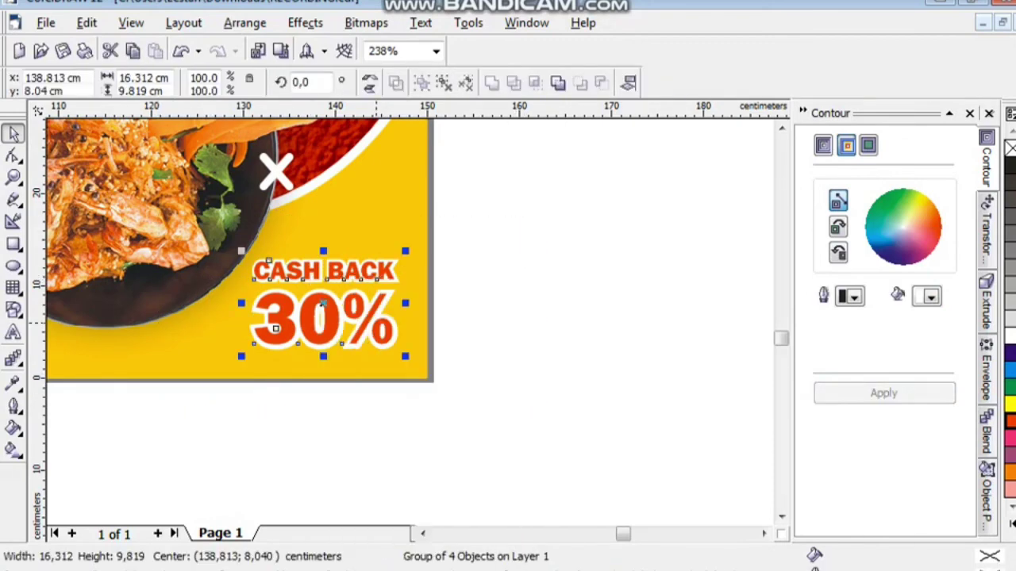
{"action": "key", "text": "Up"}
{"action": "key", "text": "Left"}
{"action": "key", "text": "Escape"}
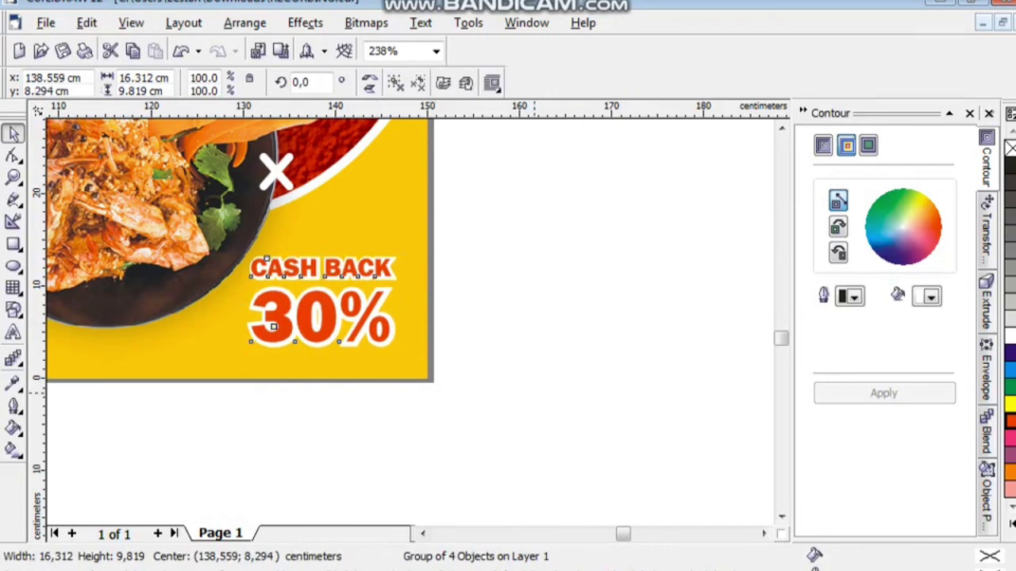
{"action": "key", "text": "shift+F4"}
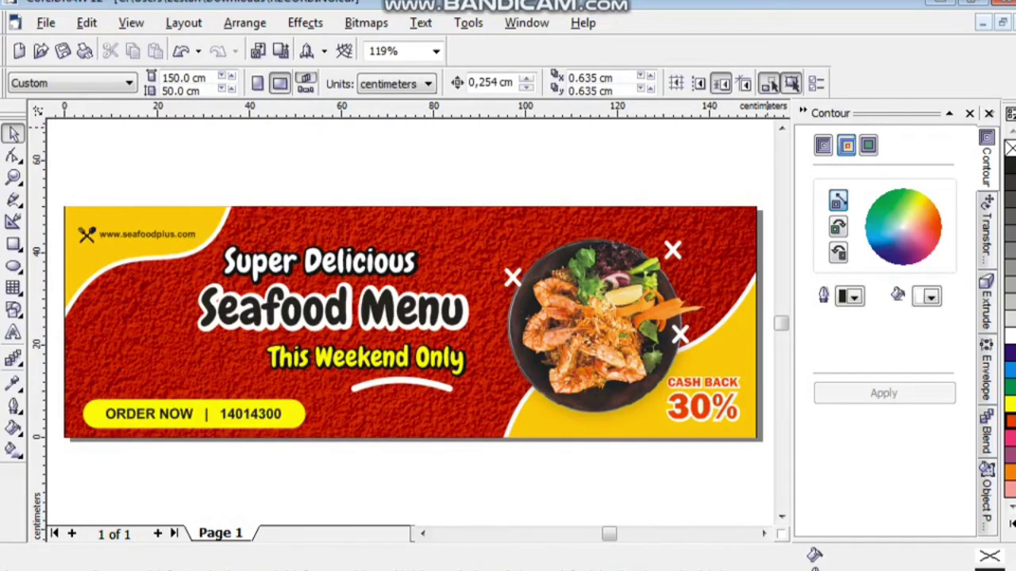
{"action": "key", "text": "F9"}
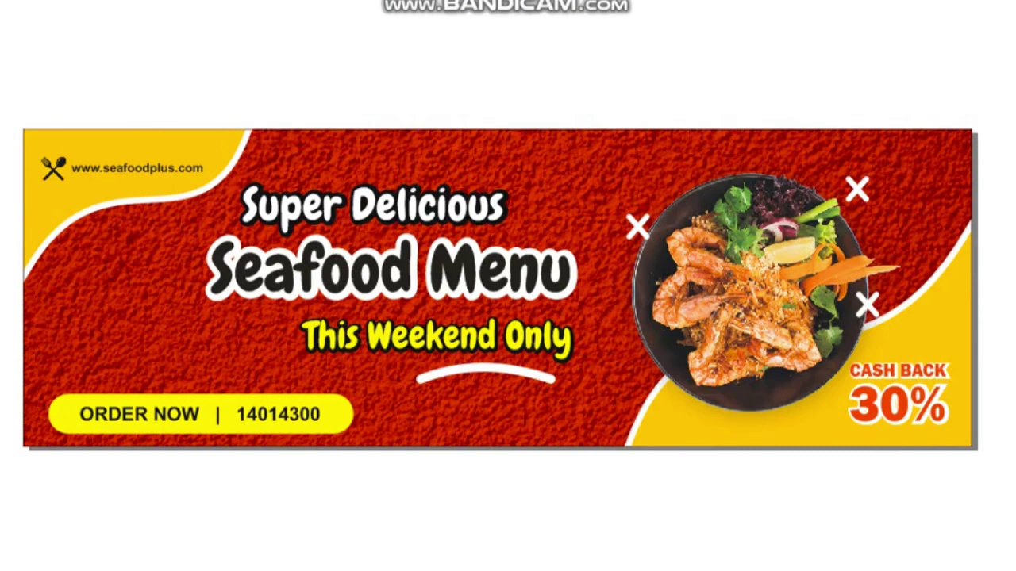